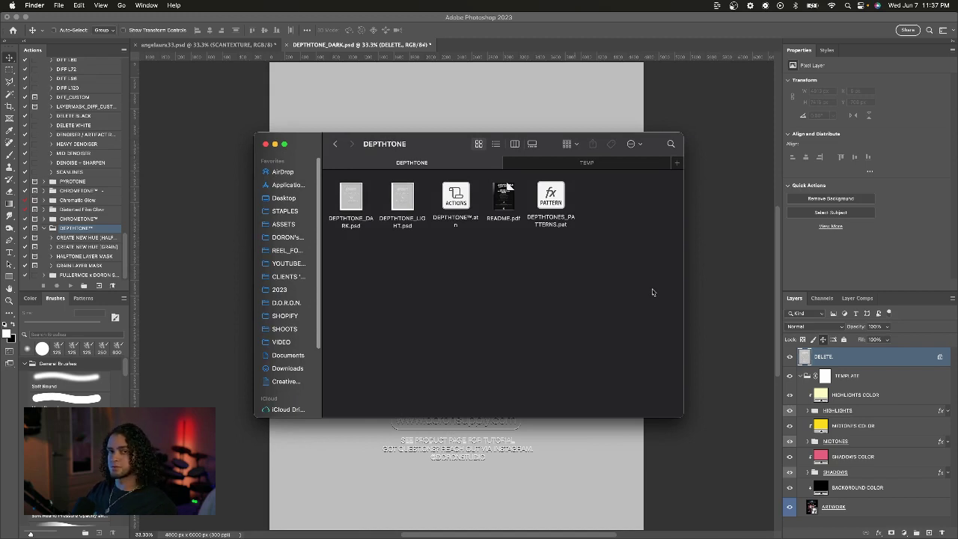
Look over the actions file, DEPTHTONES_PATTERNS.pat and README.pdf in the DEPTHTONE folder
{"action": "left_click", "coordinate": [942, 294]}
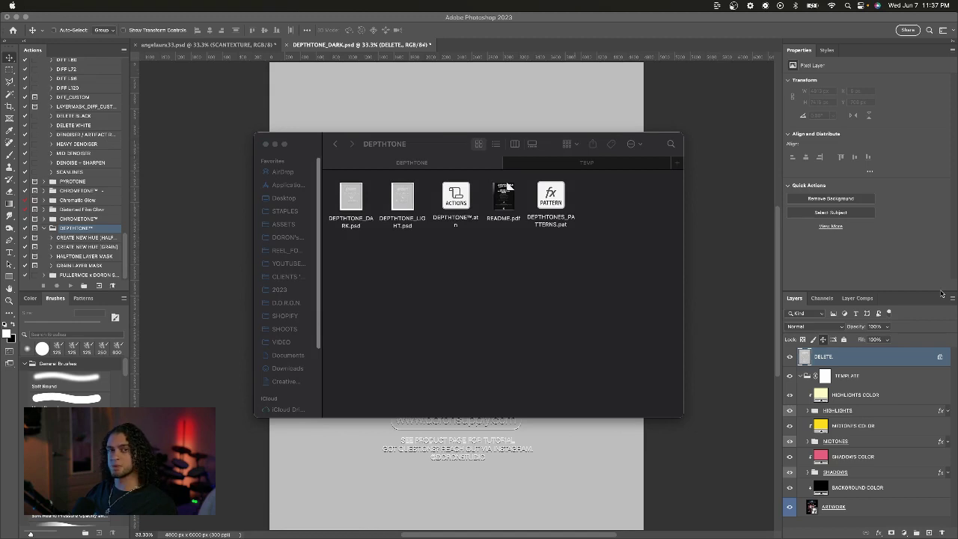
{"action": "left_click", "coordinate": [631, 321]}
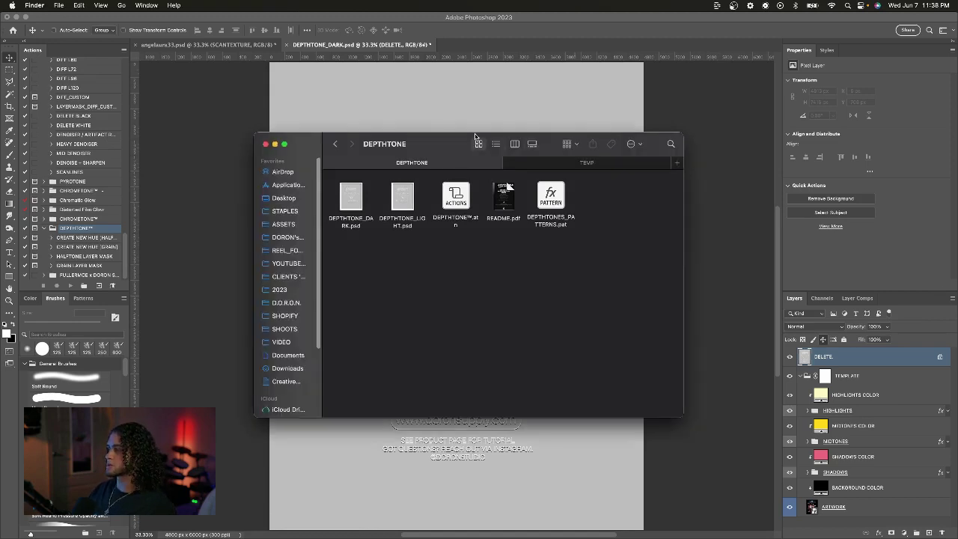
{"action": "left_click_drag", "start_coordinate": [455, 137], "coordinate": [468, 158]}
{"action": "left_click_drag", "start_coordinate": [617, 270], "coordinate": [471, 277]}
{"action": "left_click", "coordinate": [466, 224]}
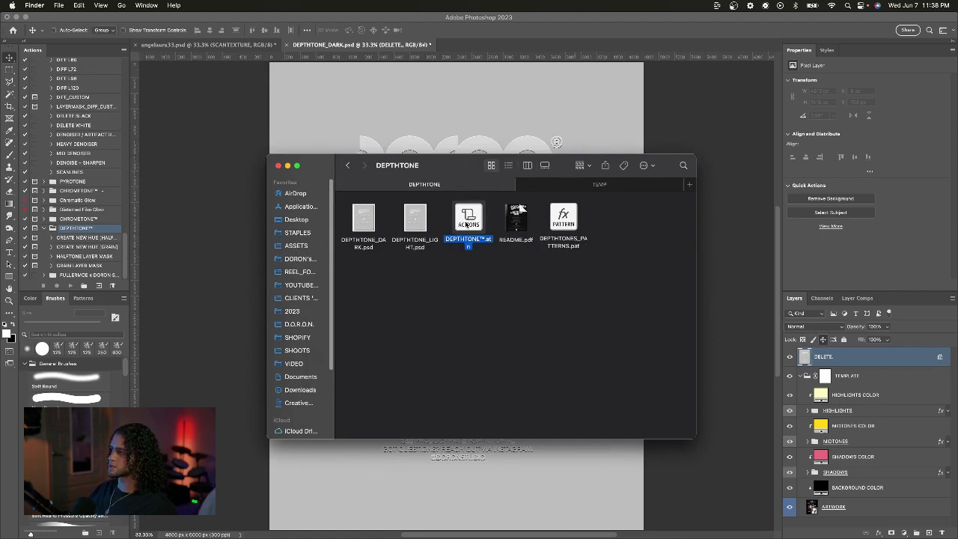
{"action": "left_click", "coordinate": [554, 227]}
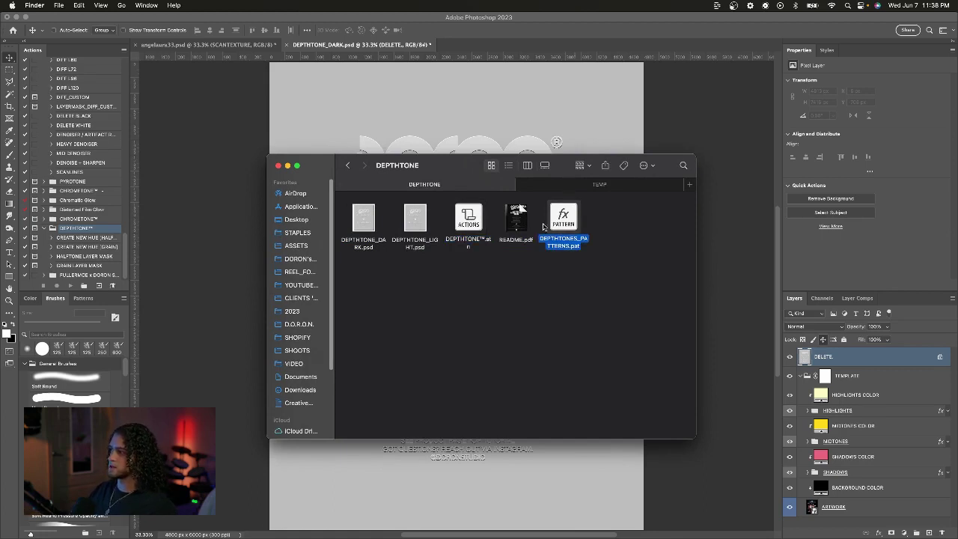
{"action": "left_click", "coordinate": [517, 218]}
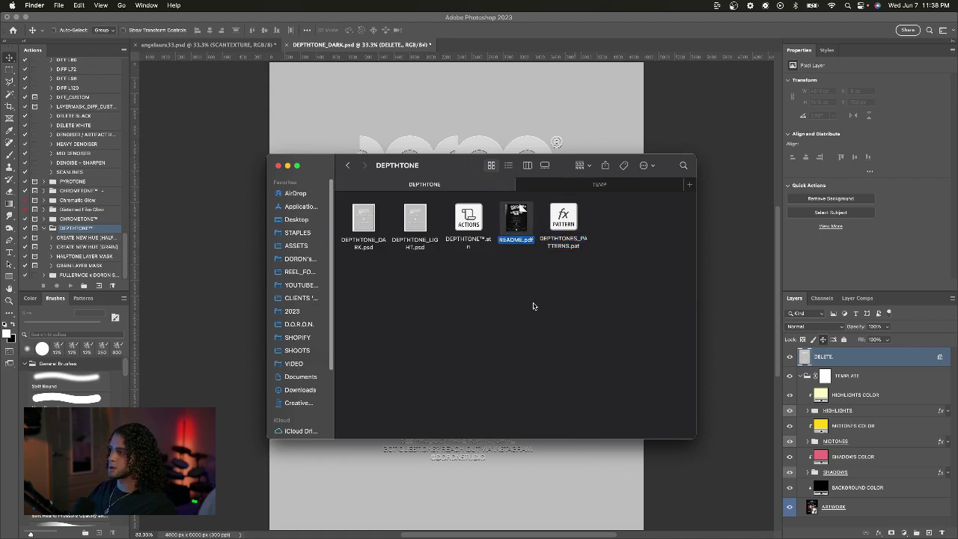
{"action": "left_click", "coordinate": [641, 327]}
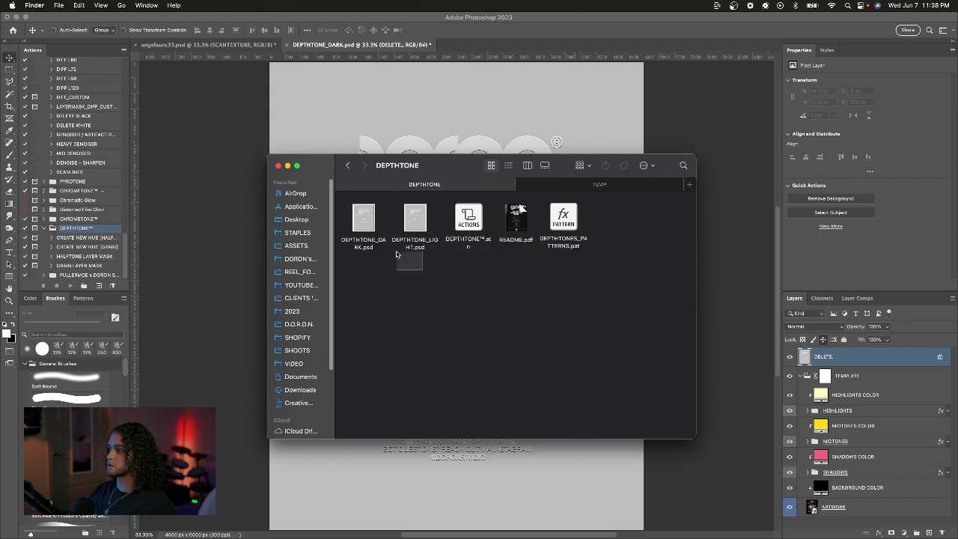
Examine the two template files, DEPTHTONE_DARK.psd and DEPTHTONE_LIGHT.psd, in the DEPTHTONE folder
{"action": "left_click_drag", "start_coordinate": [422, 271], "coordinate": [354, 223]}
{"action": "left_click", "coordinate": [372, 271]}
{"action": "left_click", "coordinate": [363, 232]}
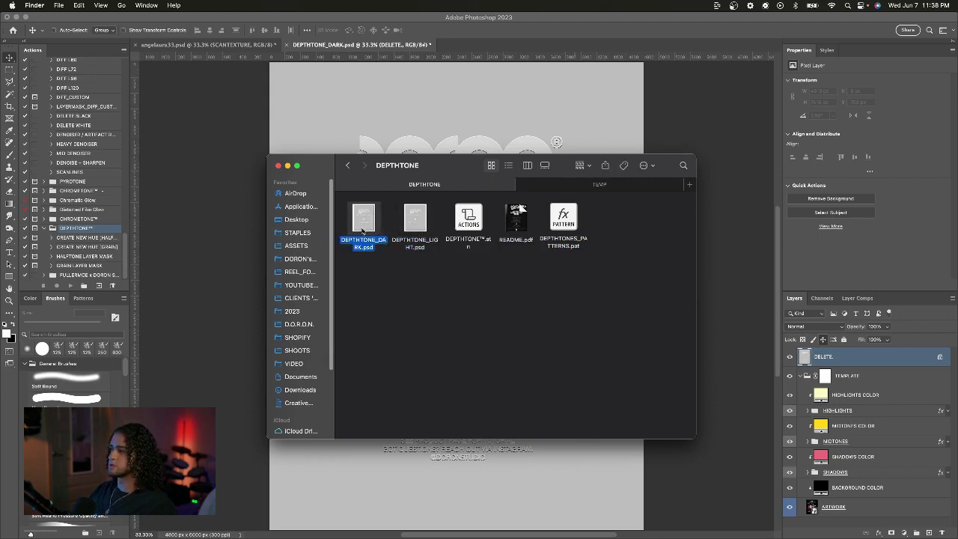
{"action": "left_click", "coordinate": [411, 233]}
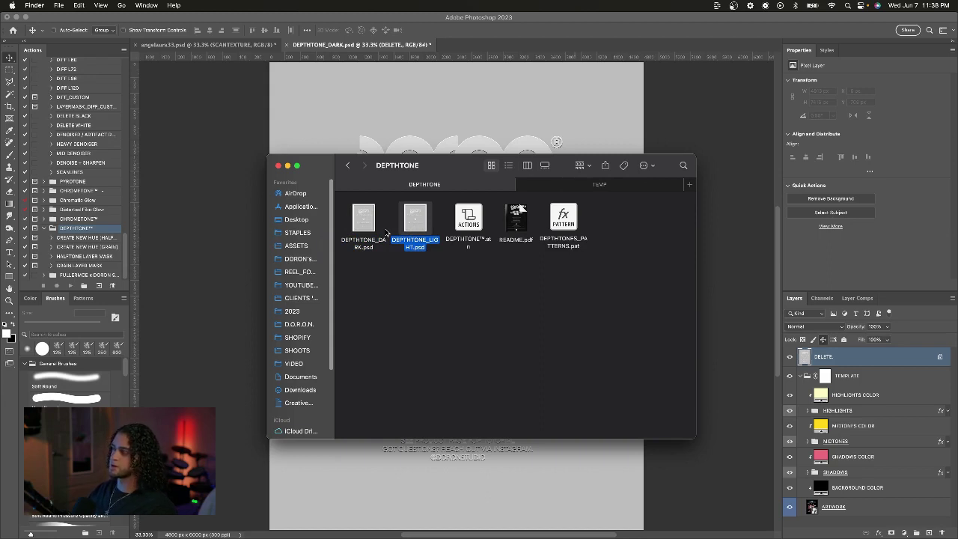
{"action": "left_click", "coordinate": [392, 272]}
{"action": "left_click_drag", "start_coordinate": [392, 274], "coordinate": [353, 213]}
{"action": "left_click", "coordinate": [359, 266]}
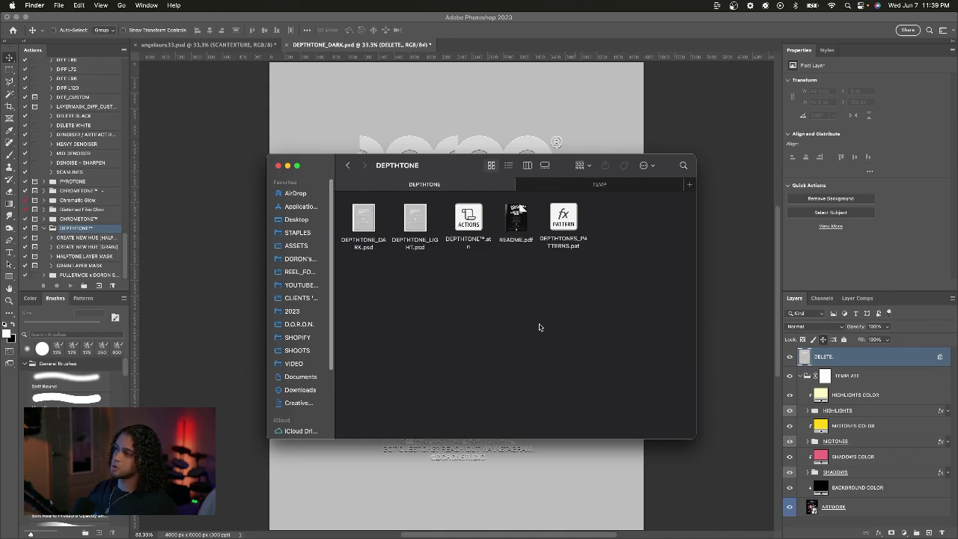
{"action": "left_click", "coordinate": [371, 230]}
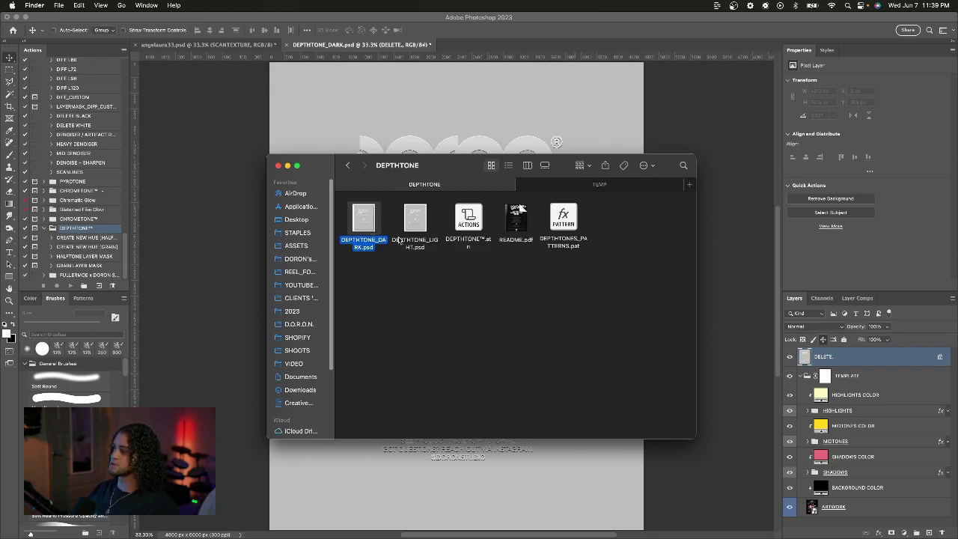
{"action": "left_click_drag", "start_coordinate": [417, 273], "coordinate": [364, 232]}
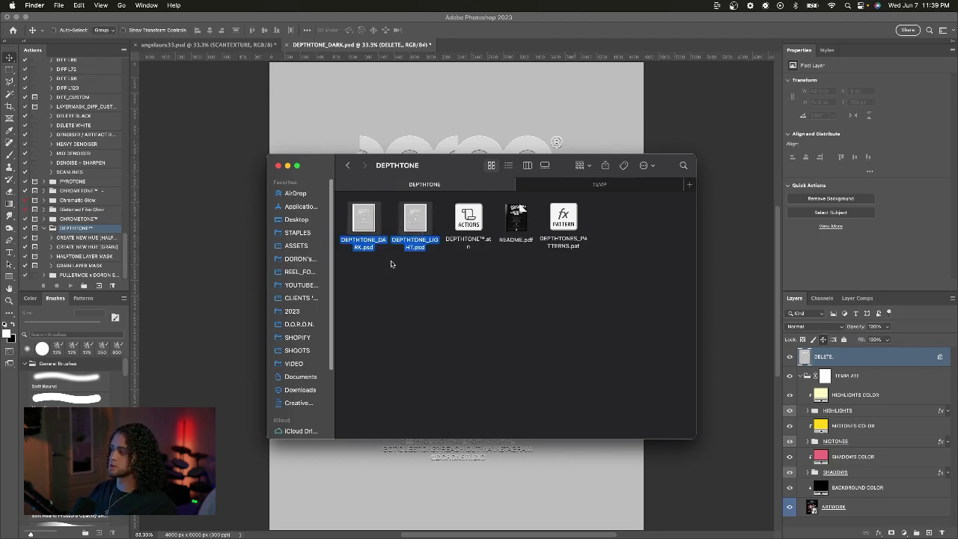
Switch to Photoshop and delete the DELETE cover layer from DEPTHTONE_DARK.psd
{"action": "left_click", "coordinate": [410, 286]}
{"action": "key", "text": "super+Tab"}
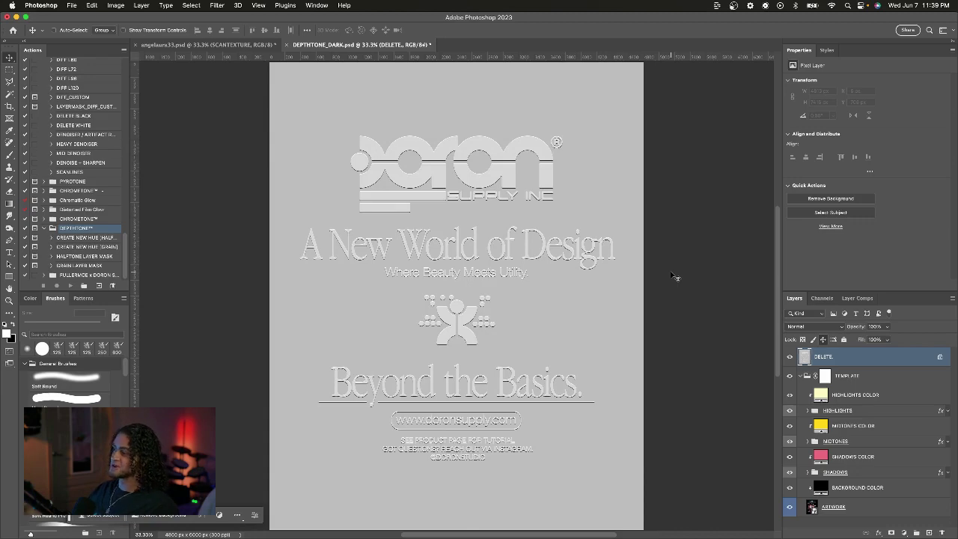
{"action": "key", "text": "Delete"}
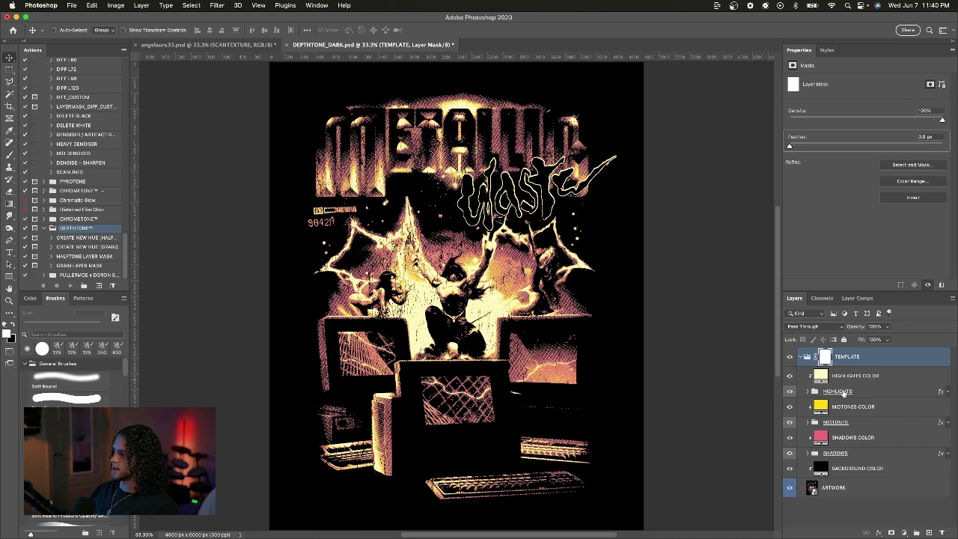
Go through the HIGHLIGHTS, MIDTONES and SHADOWS groups and open the contents of the ARTWORK smart object
{"action": "left_click", "coordinate": [844, 392]}
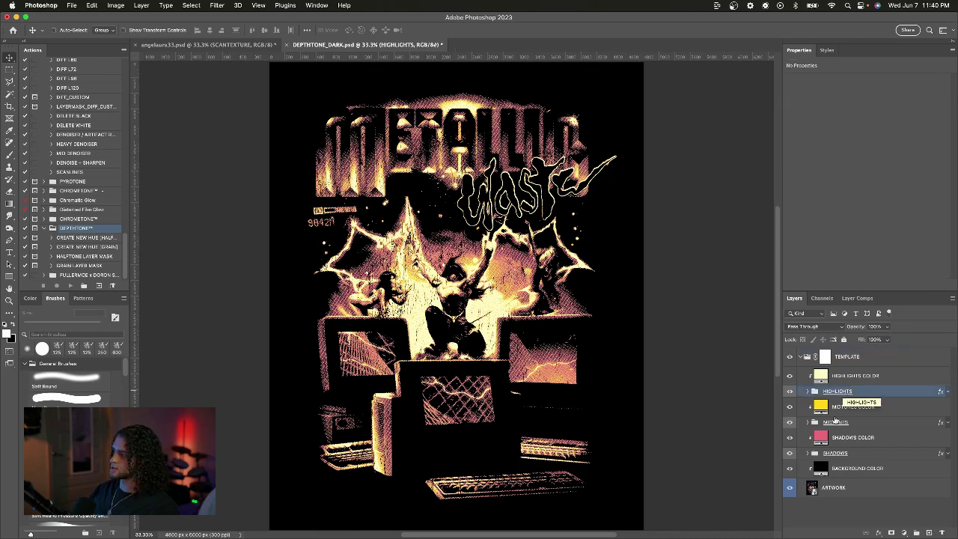
{"action": "left_click", "coordinate": [835, 422]}
{"action": "left_click", "coordinate": [836, 453]}
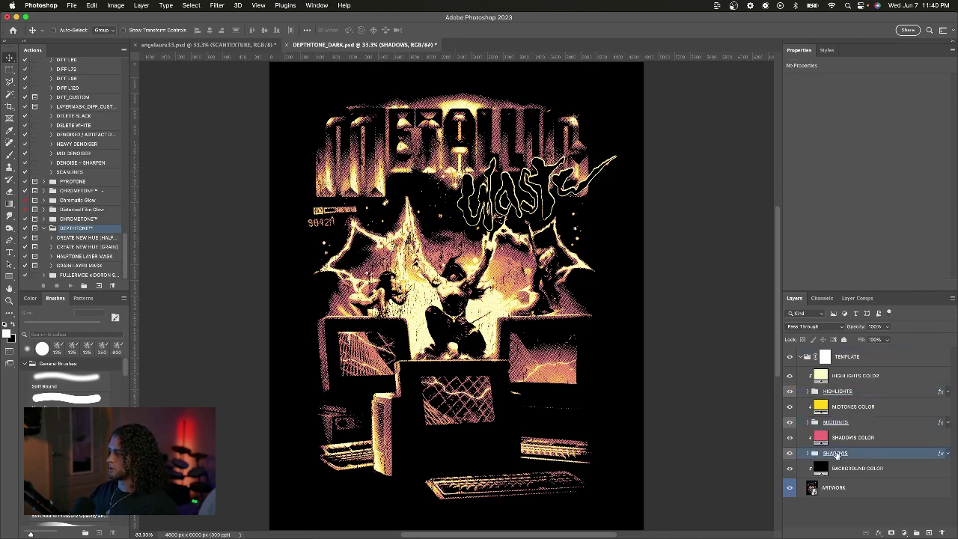
{"action": "left_click", "coordinate": [822, 488]}
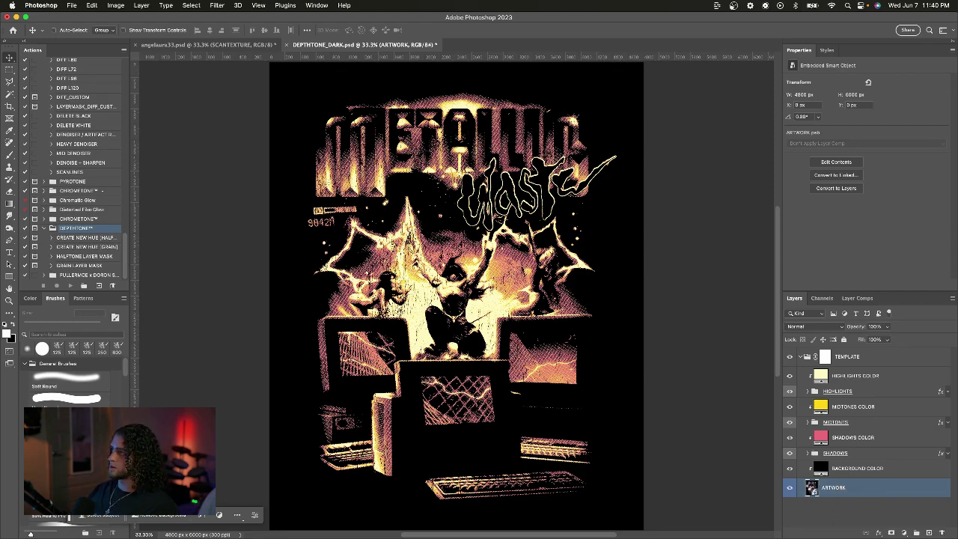
{"action": "double_click", "coordinate": [811, 488]}
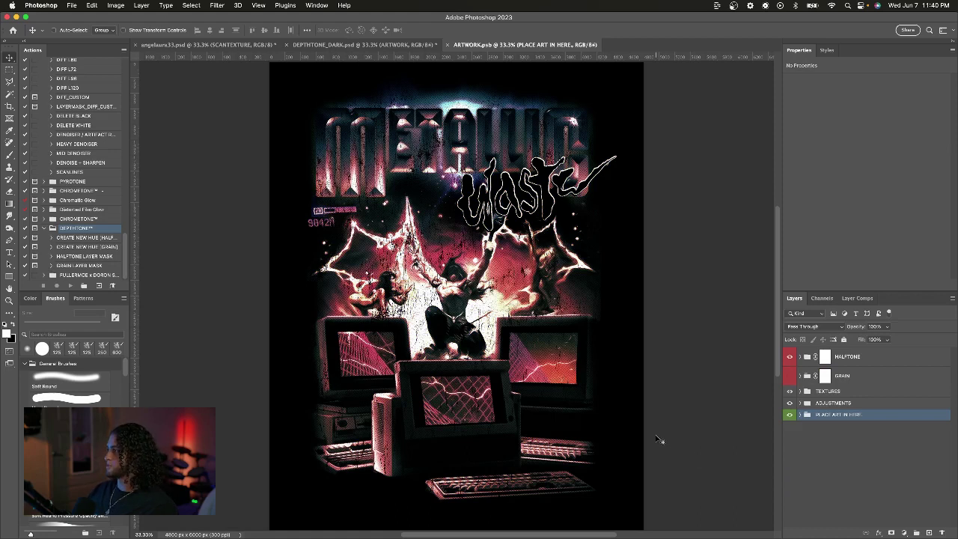
Compare the artwork with and without the HALFTONE group, leaving the group hidden
{"action": "left_click", "coordinate": [844, 365]}
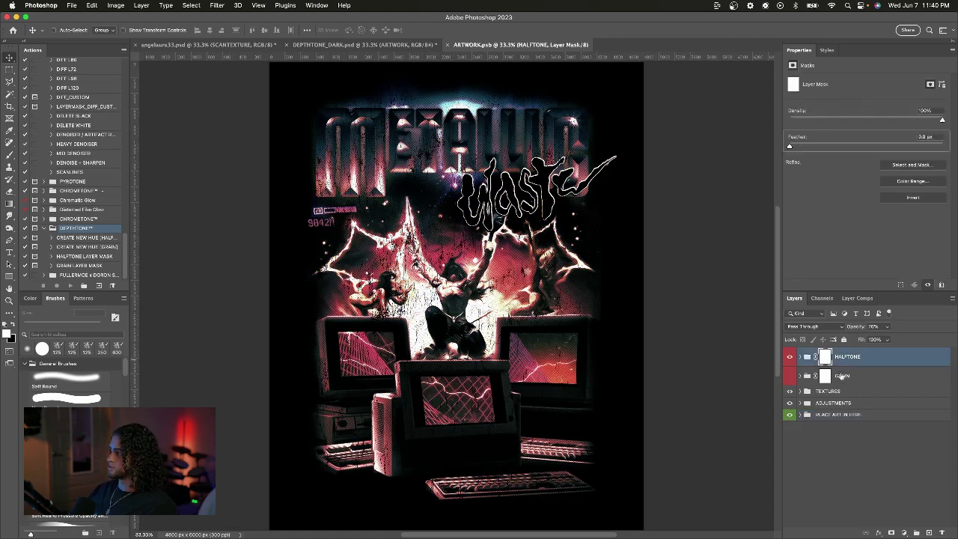
{"action": "left_click", "coordinate": [790, 357]}
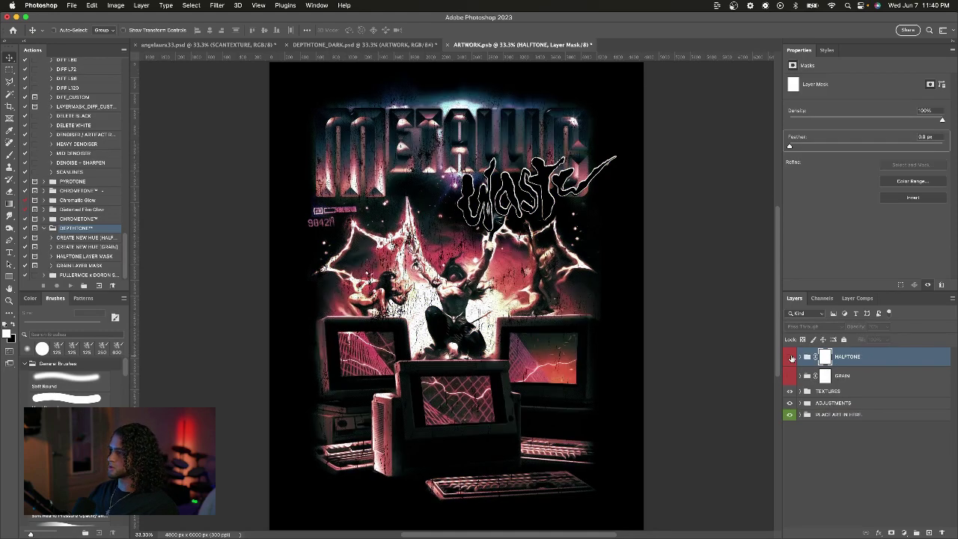
{"action": "left_click", "coordinate": [790, 357]}
{"action": "key", "text": "super+equal"}
{"action": "scroll", "coordinate": [673, 329], "scroll_direction": "down", "scroll_amount": 1}
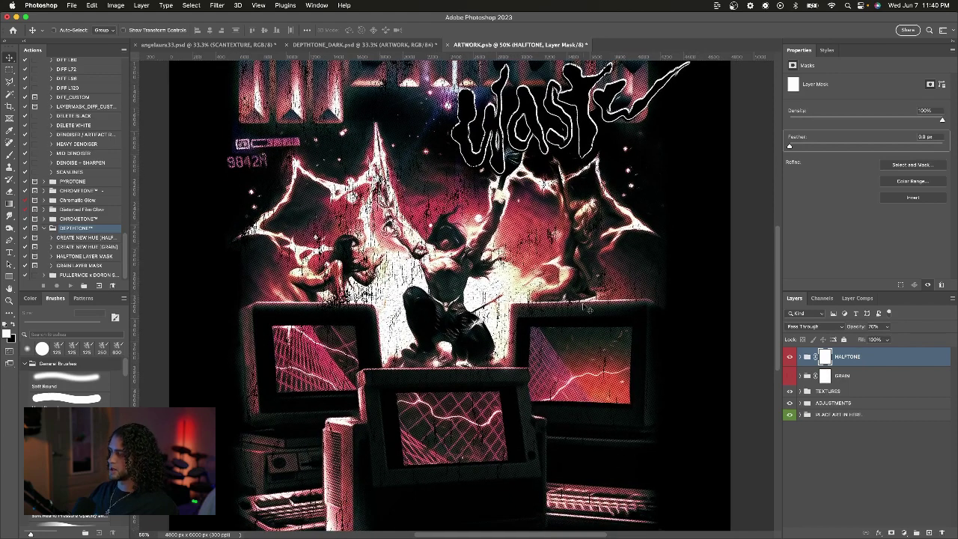
{"action": "left_click", "coordinate": [790, 358]}
Preview the GRAIN group on the artwork and hide it again
{"action": "left_click", "coordinate": [790, 375]}
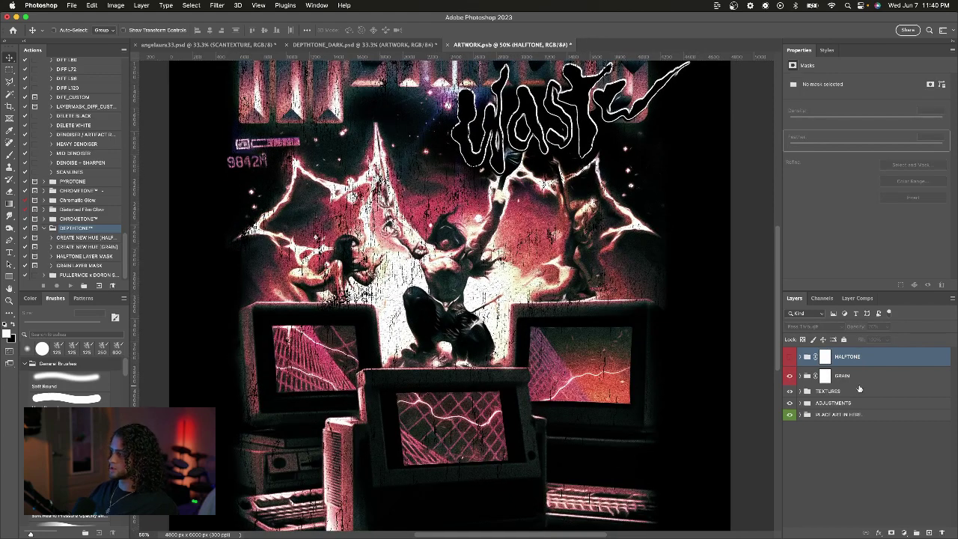
{"action": "left_click", "coordinate": [846, 382]}
{"action": "left_click", "coordinate": [789, 376]}
Expand the TEXTURES group and compare the SAMPLE 03 worn plastisol texture with the SAMPLE 01 grunge texture
{"action": "left_click", "coordinate": [800, 390]}
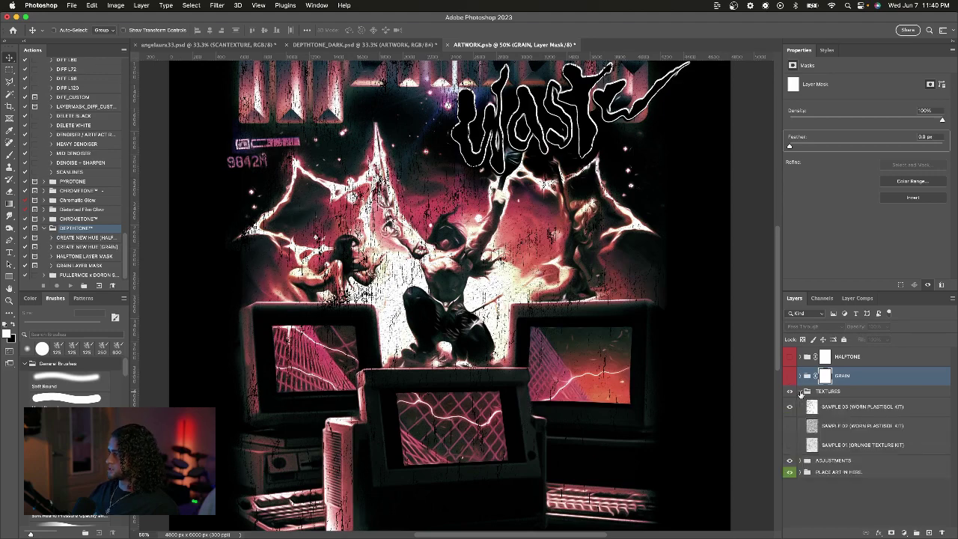
{"action": "left_click", "coordinate": [844, 410]}
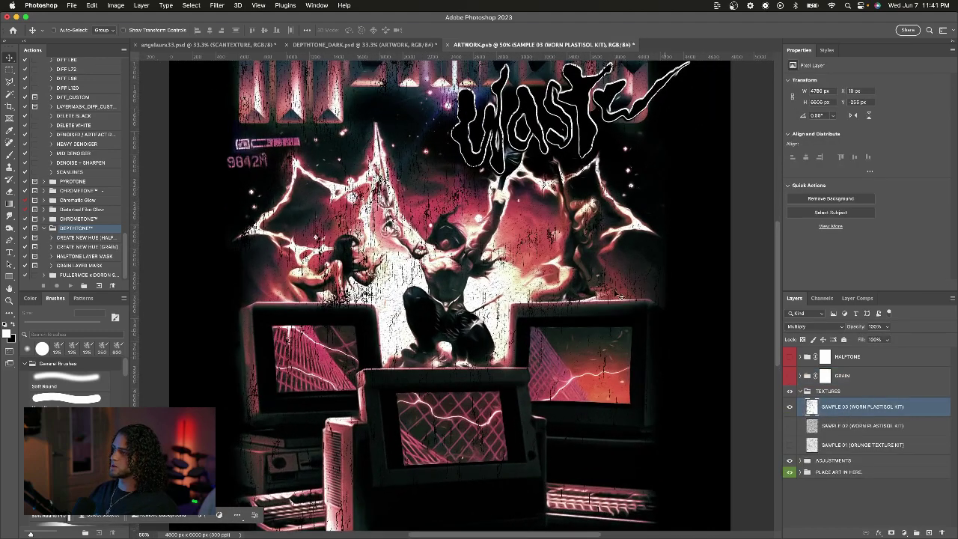
{"action": "scroll", "coordinate": [620, 295], "scroll_direction": "up", "scroll_amount": 3}
{"action": "key", "text": "super+minus"}
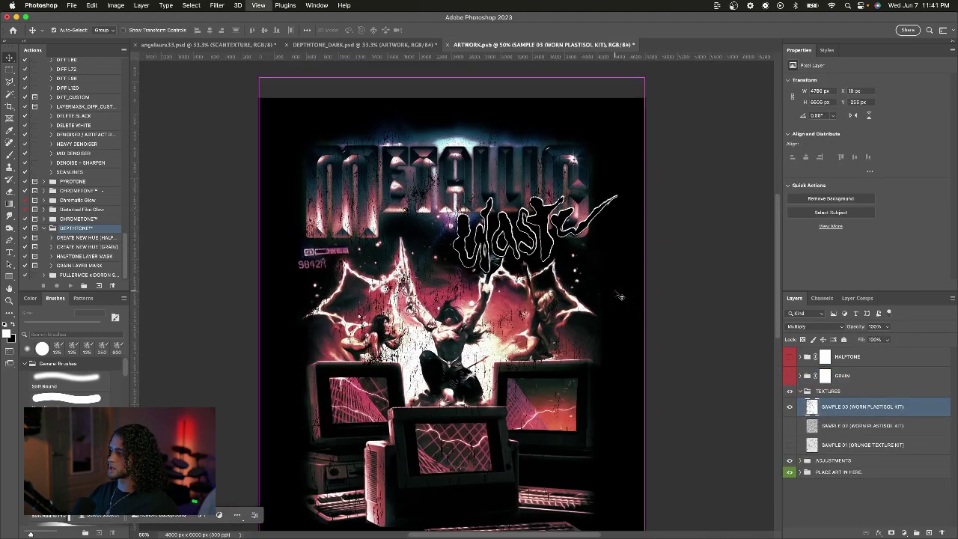
{"action": "left_click", "coordinate": [789, 406]}
{"action": "left_click", "coordinate": [790, 444]}
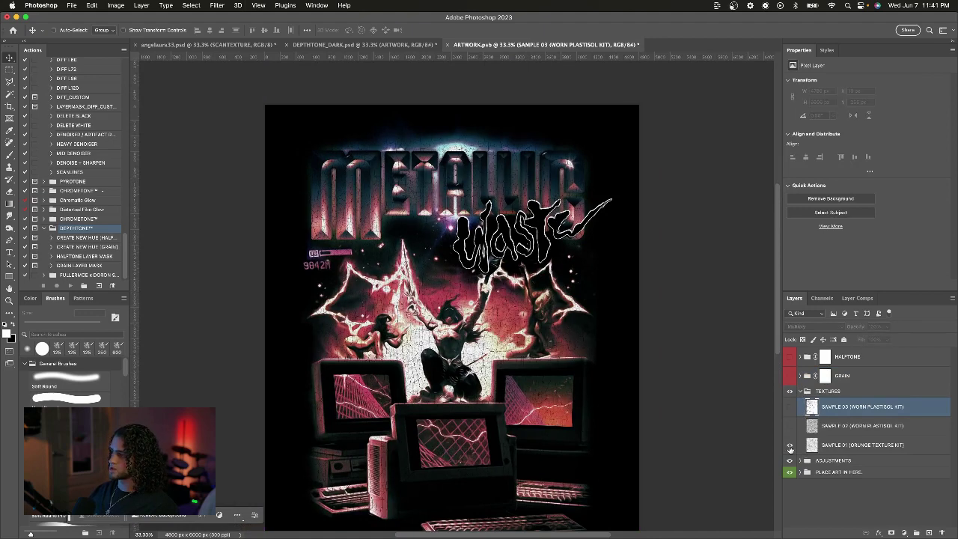
{"action": "left_click", "coordinate": [790, 444]}
{"action": "left_click", "coordinate": [790, 406]}
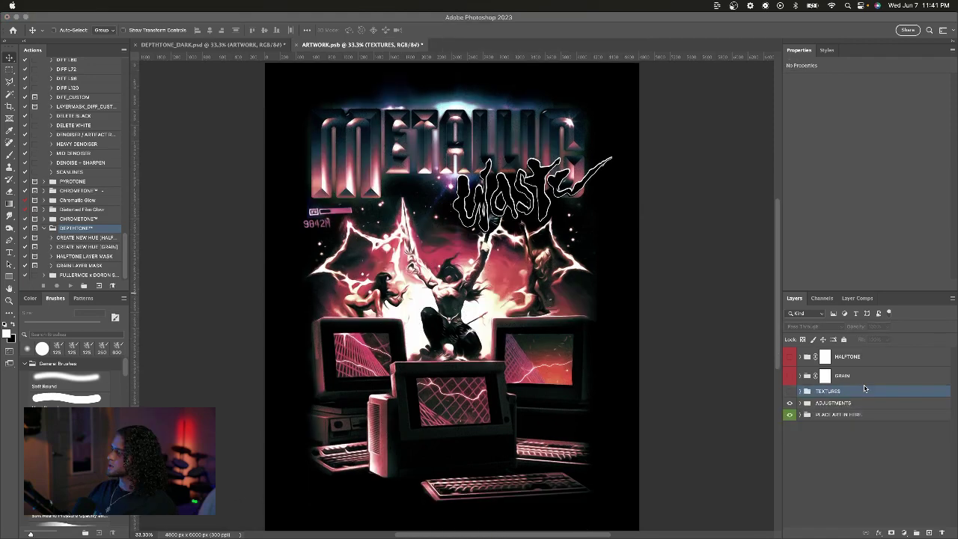
Expand the ADJUSTMENTS group and preview its DARK DARKS and BRIGHT WHITES layers on and off
{"action": "left_click", "coordinate": [841, 404]}
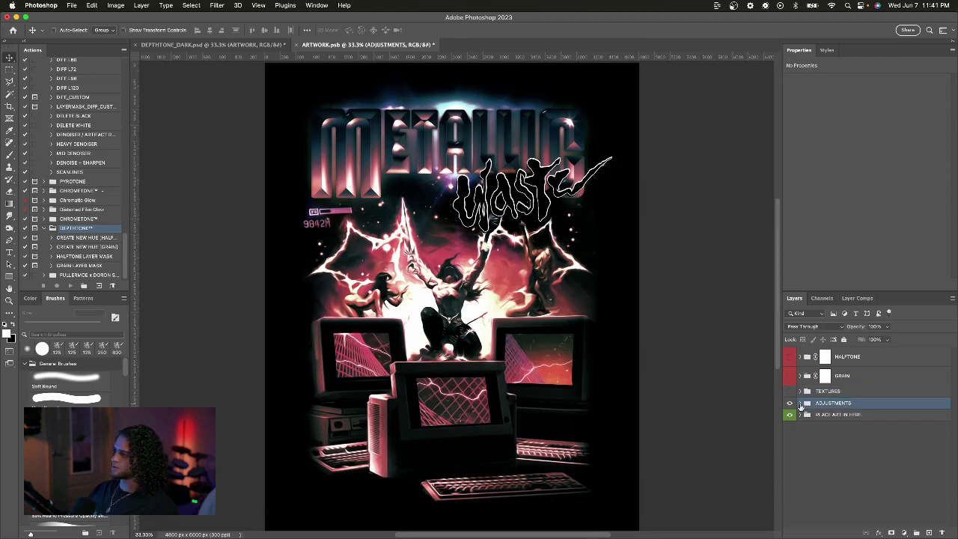
{"action": "left_click", "coordinate": [800, 403]}
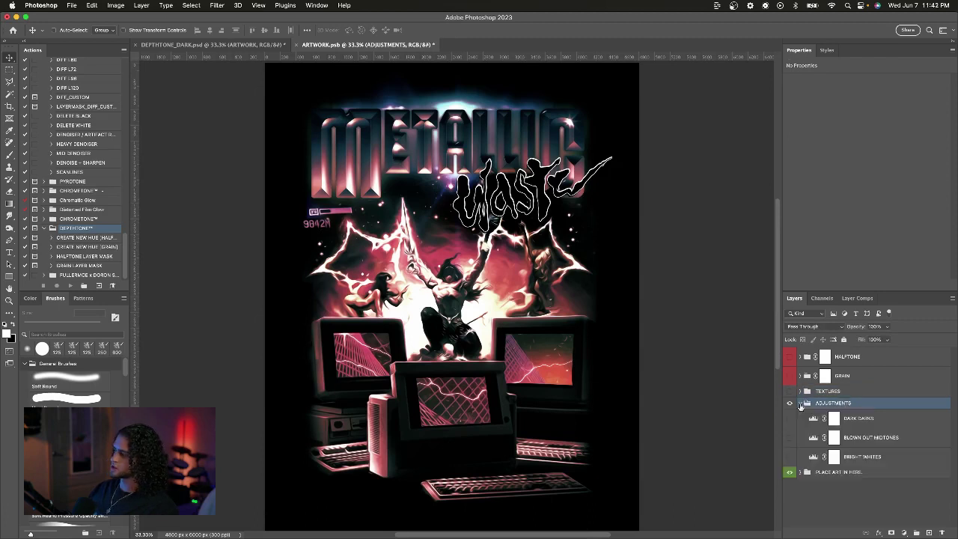
{"action": "left_click", "coordinate": [789, 418]}
{"action": "left_click", "coordinate": [789, 419]}
{"action": "left_click", "coordinate": [789, 419]}
{"action": "left_click", "coordinate": [790, 455]}
{"action": "left_click", "coordinate": [789, 454]}
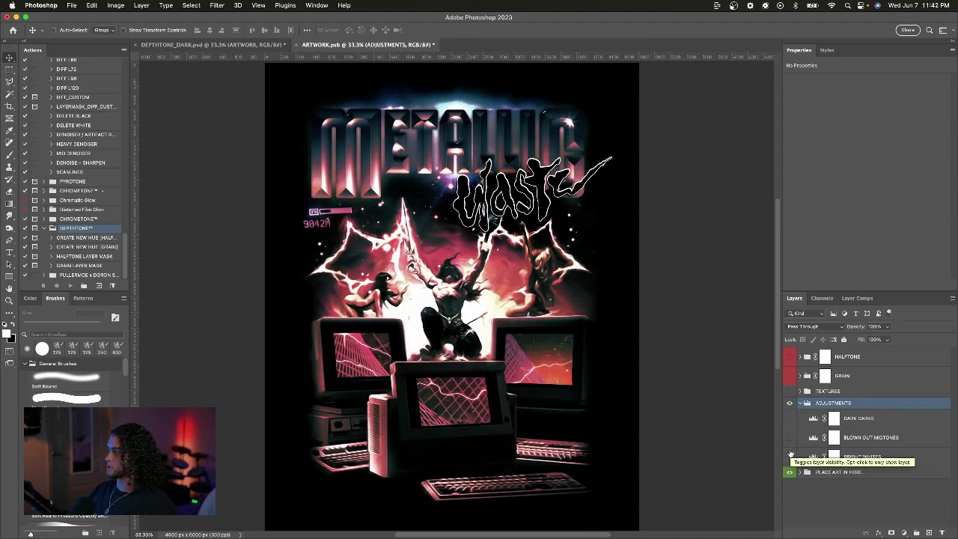
Inspect the DARK DARKS Levels settings and compare that layer's effect with BRIGHT WHITES
{"action": "left_click", "coordinate": [849, 423]}
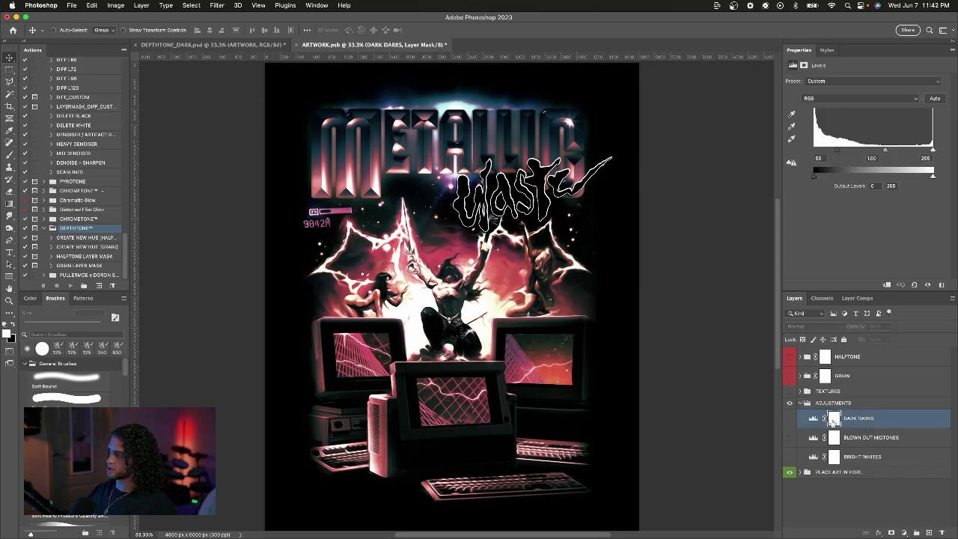
{"action": "left_click", "coordinate": [789, 419]}
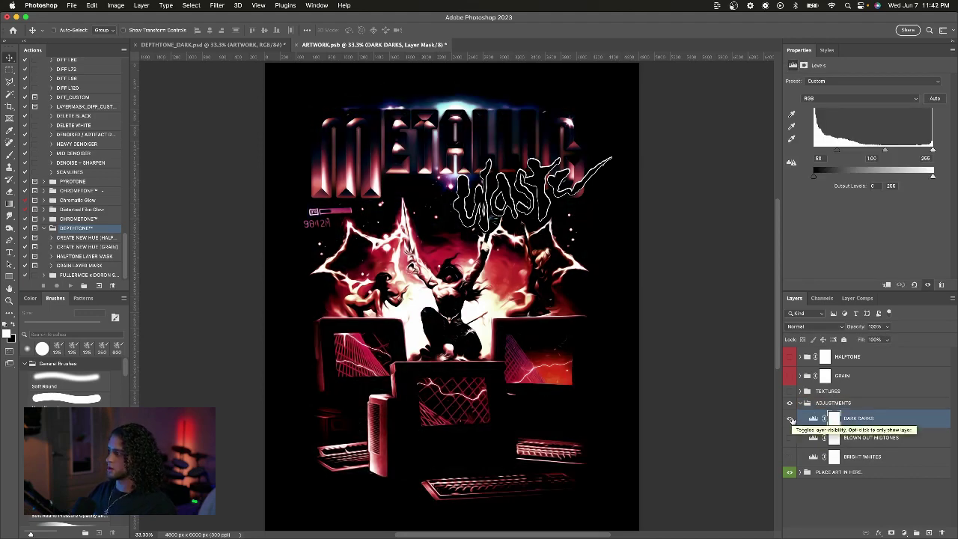
{"action": "left_click", "coordinate": [790, 419]}
{"action": "left_click", "coordinate": [790, 456]}
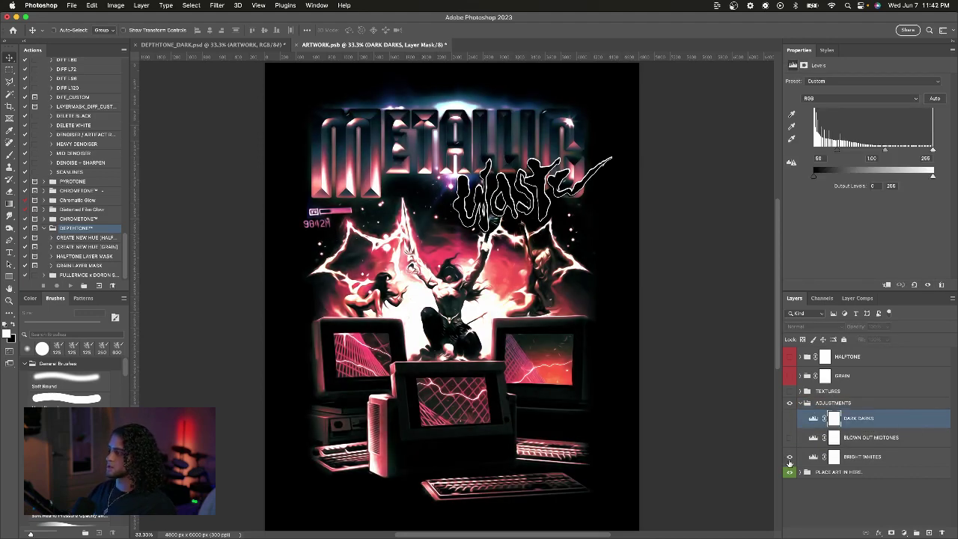
Collapse and hide the ADJUSTMENTS group, and expand the PLACE ART IN HERE group
{"action": "left_click", "coordinate": [801, 404]}
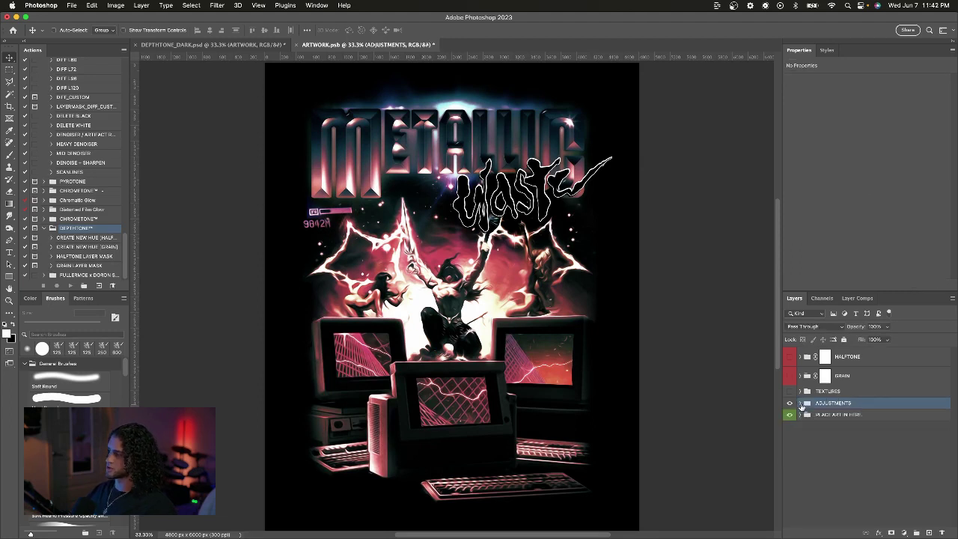
{"action": "left_click", "coordinate": [801, 415]}
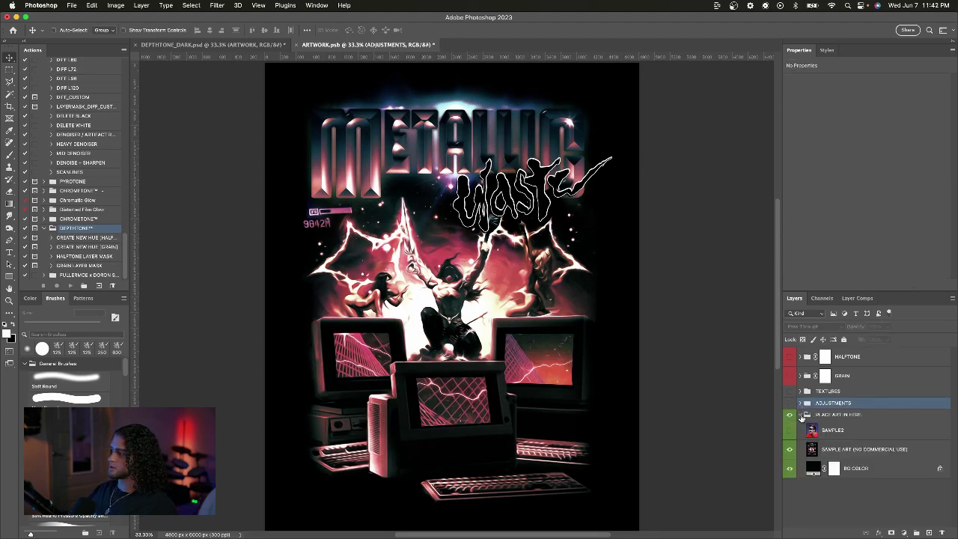
{"action": "left_click", "coordinate": [825, 416]}
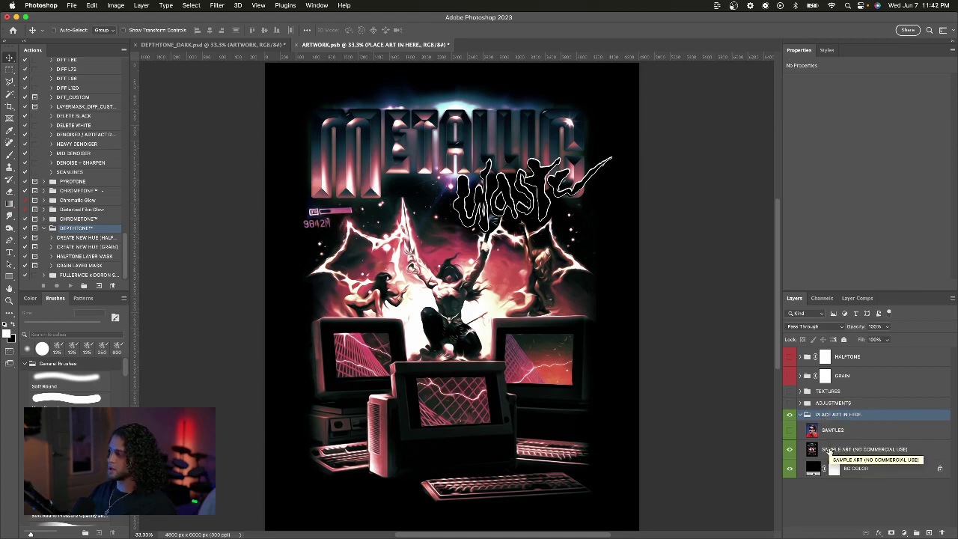
Arrange DEPTHTONE_DARK.psd and ARTWORK.psb side by side in a 2-up vertical layout, with ARTWORK.psb in the wider right-hand pane
{"action": "left_click", "coordinate": [866, 450]}
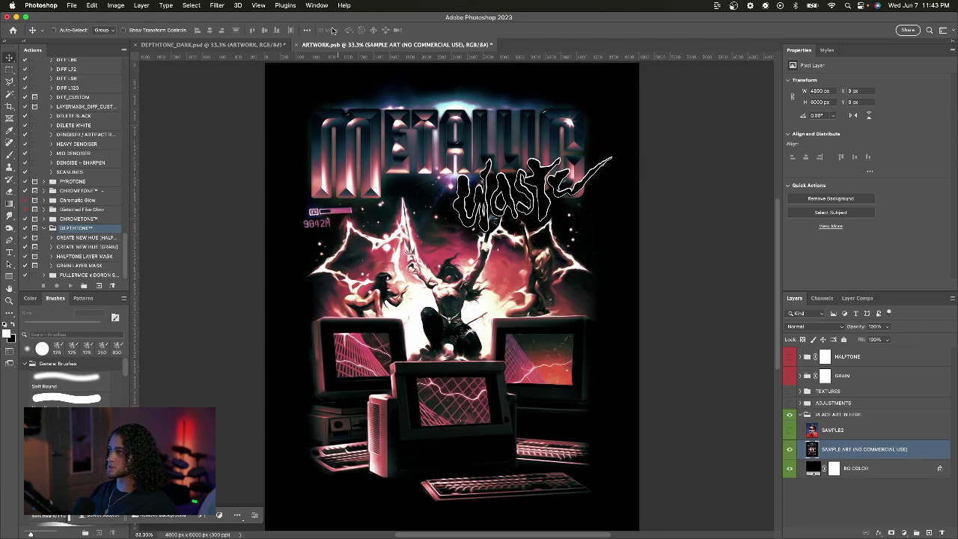
{"action": "mouse_move", "coordinate": [324, 22]}
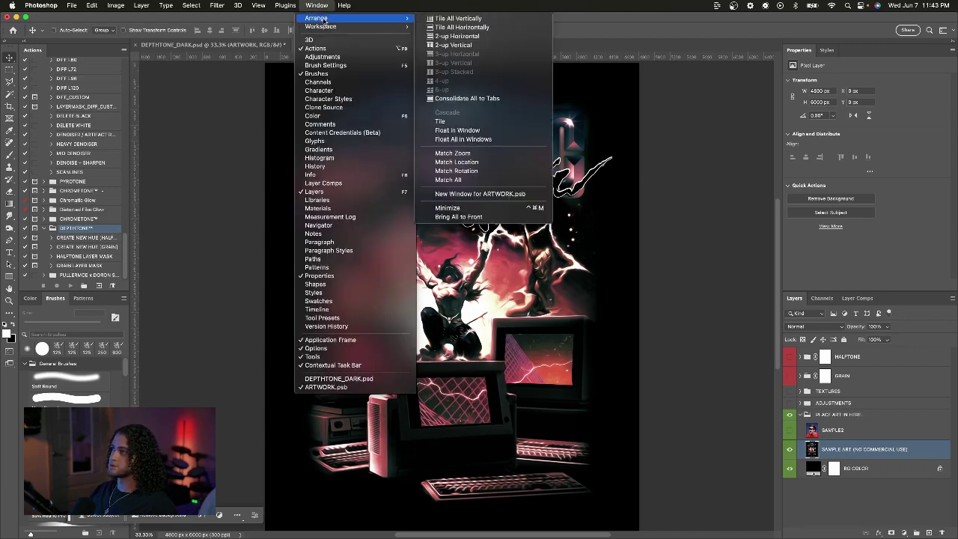
{"action": "left_click", "coordinate": [452, 45]}
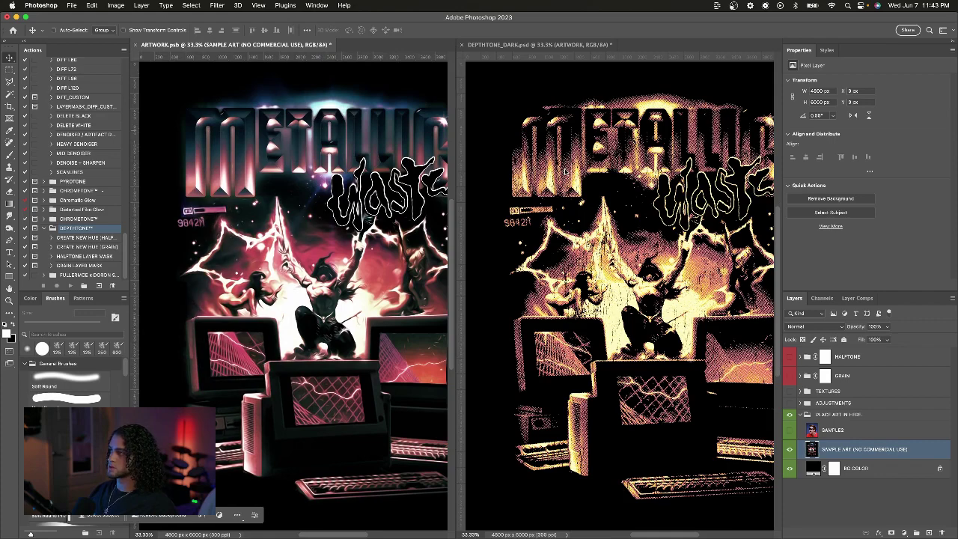
{"action": "key", "text": "ctrl+Tab"}
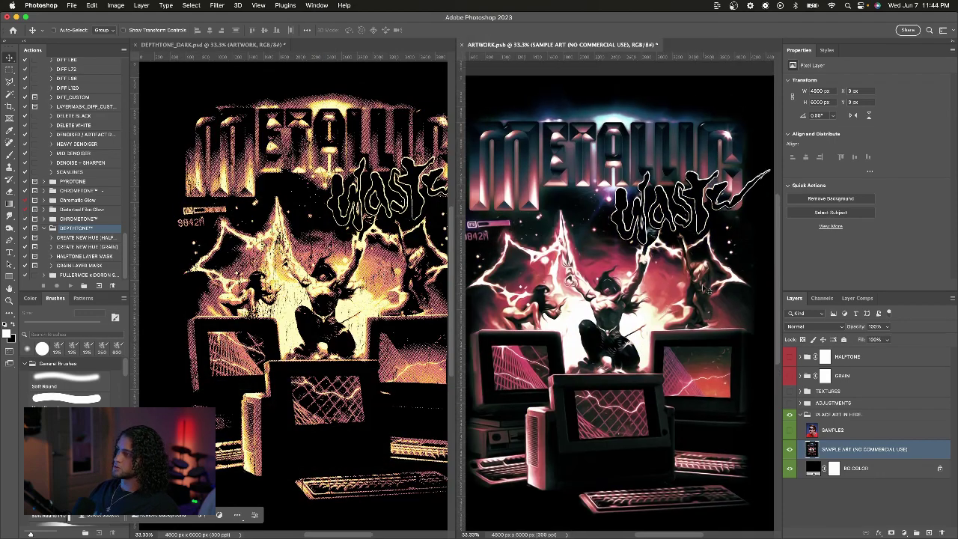
{"action": "left_click_drag", "start_coordinate": [457, 66], "coordinate": [428, 65]}
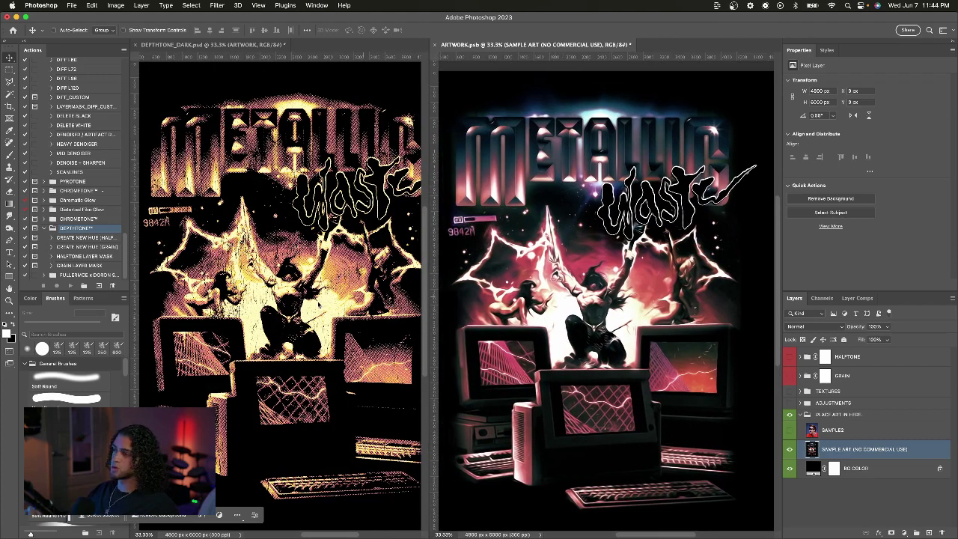
Compare the template document's layers with those of the ARTWORK document
{"action": "left_click", "coordinate": [322, 305]}
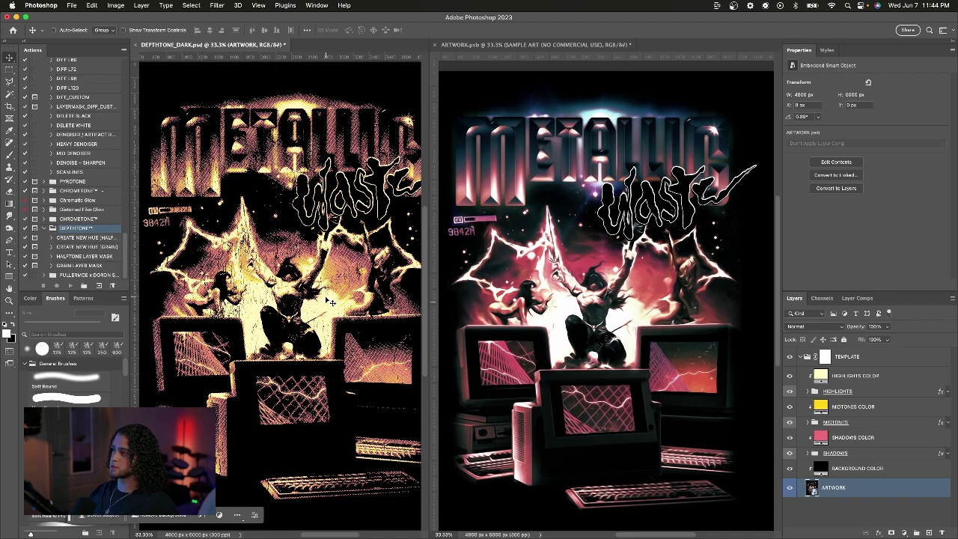
{"action": "left_click", "coordinate": [643, 225]}
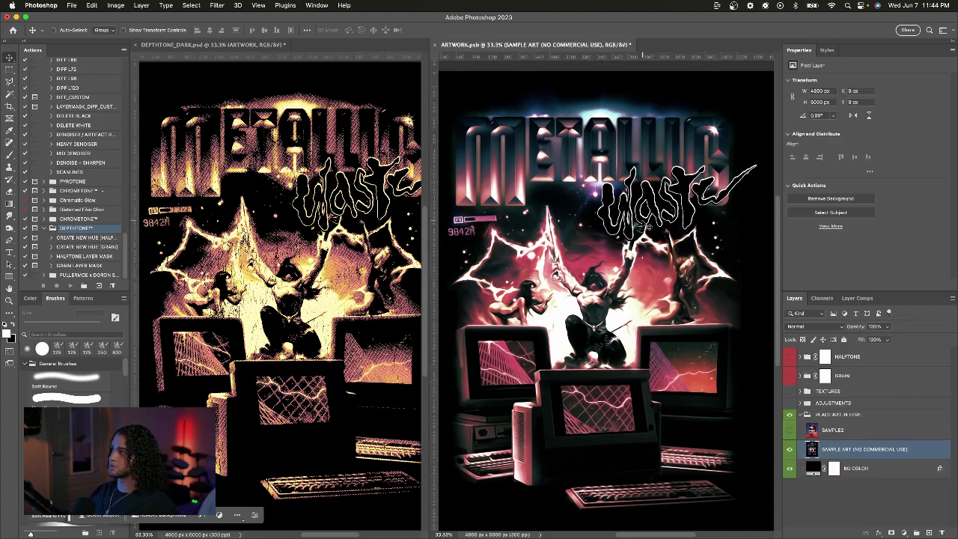
{"action": "left_click", "coordinate": [398, 214]}
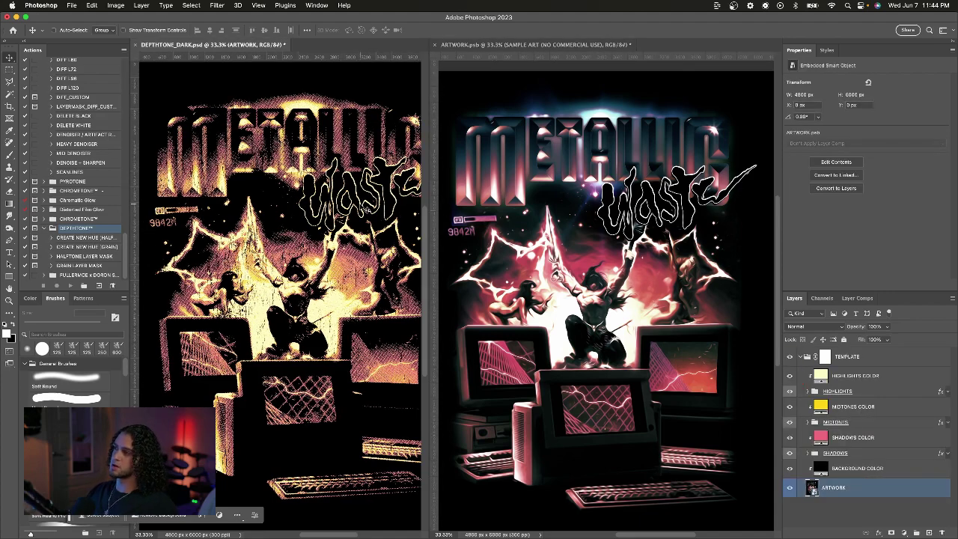
Add a new layer above SAMPLE ART in ARTWORK.psb and paint white over the lower-right computers with a 1000 px Soft Round brush
{"action": "left_click", "coordinate": [568, 236]}
{"action": "mouse_move", "coordinate": [899, 528]}
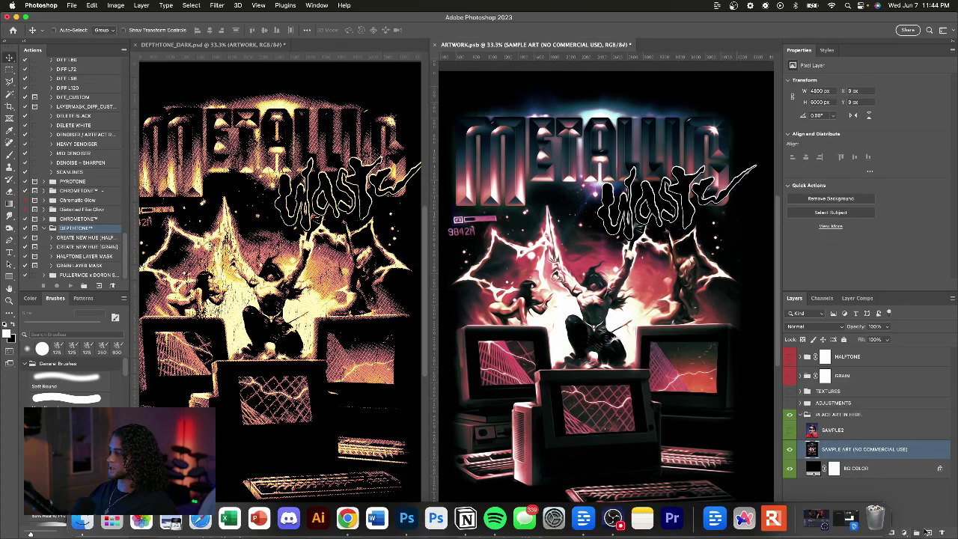
{"action": "left_click", "coordinate": [928, 531]}
{"action": "key", "text": "b"}
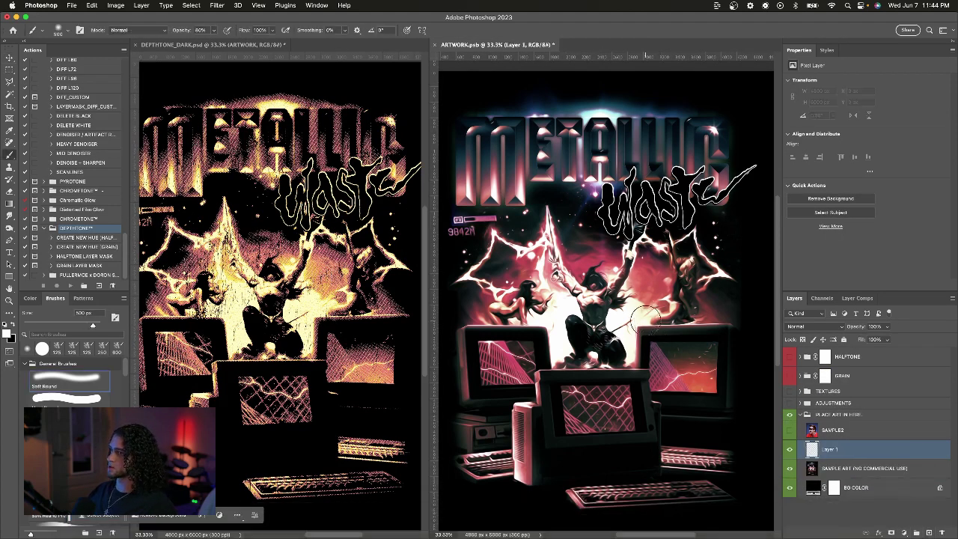
{"action": "key", "text": "bracketright"}
{"action": "key", "text": "bracketright"}
{"action": "key", "text": "bracketright"}
{"action": "key", "text": "bracketright"}
{"action": "mouse_move", "coordinate": [681, 306]}
{"action": "left_mouse_down"}
{"action": "mouse_move", "coordinate": [674, 351]}
{"action": "mouse_move", "coordinate": [631, 423]}
{"action": "mouse_move", "coordinate": [609, 395]}
{"action": "mouse_move", "coordinate": [555, 386]}
{"action": "mouse_move", "coordinate": [566, 402]}
{"action": "mouse_move", "coordinate": [651, 391]}
{"action": "mouse_move", "coordinate": [652, 317]}
{"action": "mouse_move", "coordinate": [711, 295]}
{"action": "left_mouse_up"}
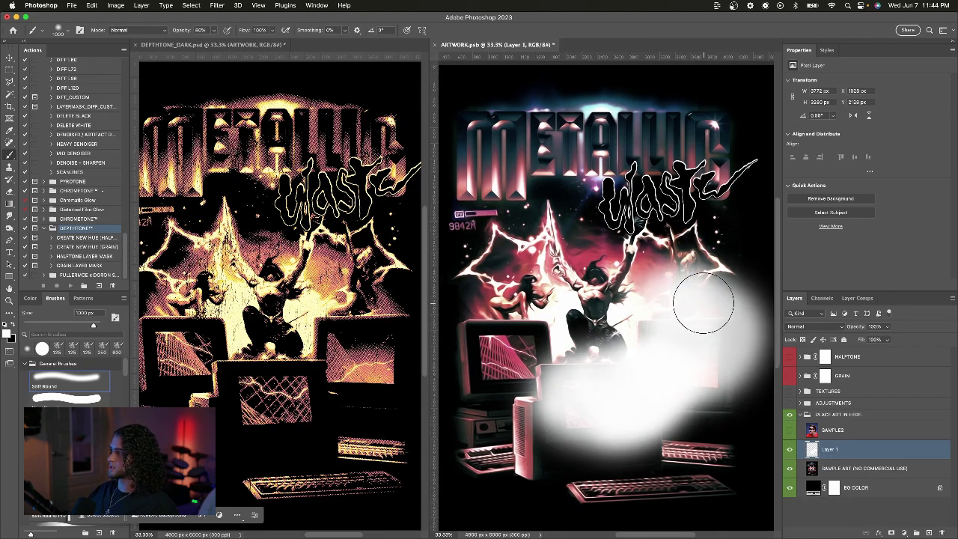
{"action": "key", "text": "v"}
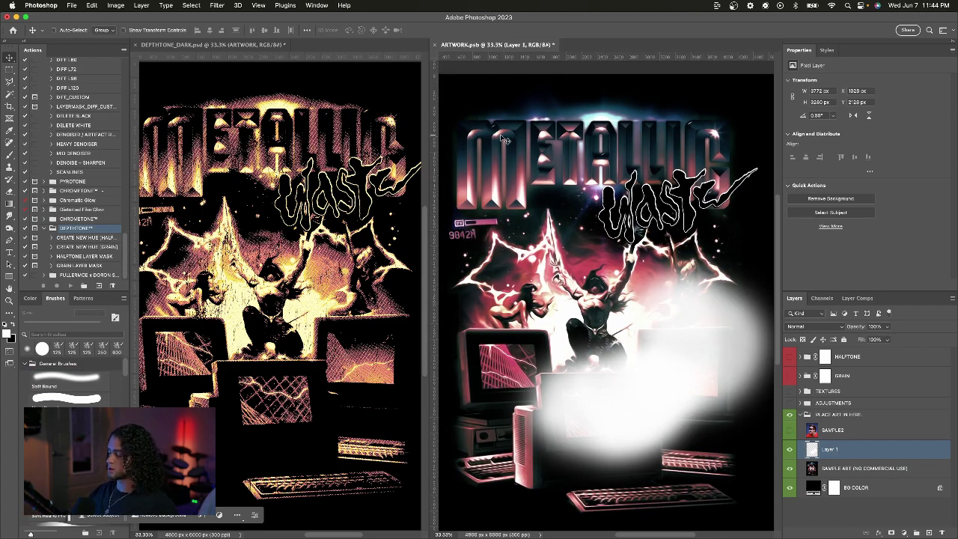
Save ARTWORK.psb with the HALFTONE group shown and check the painted area in the DEPTHTONE_DARK template
{"action": "key", "text": "super+s"}
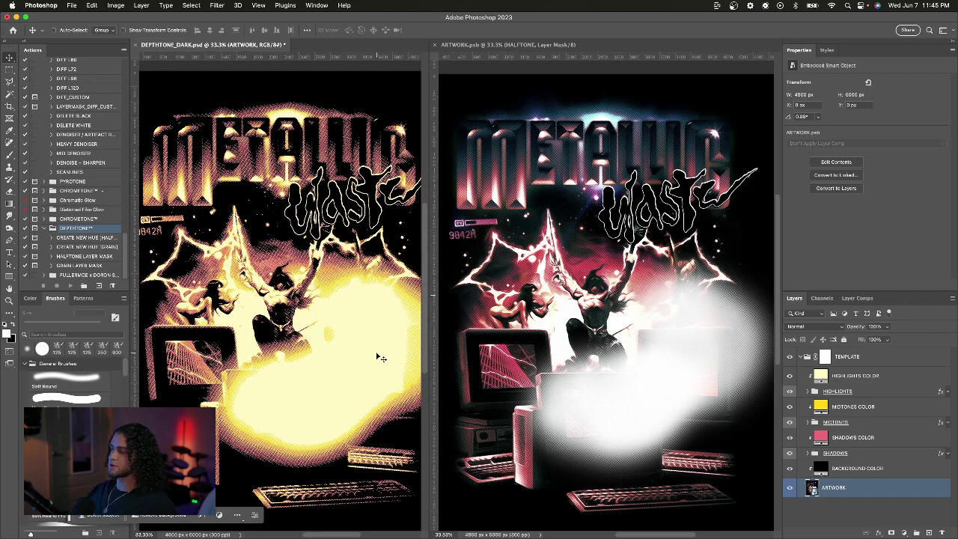
{"action": "left_click", "coordinate": [550, 341]}
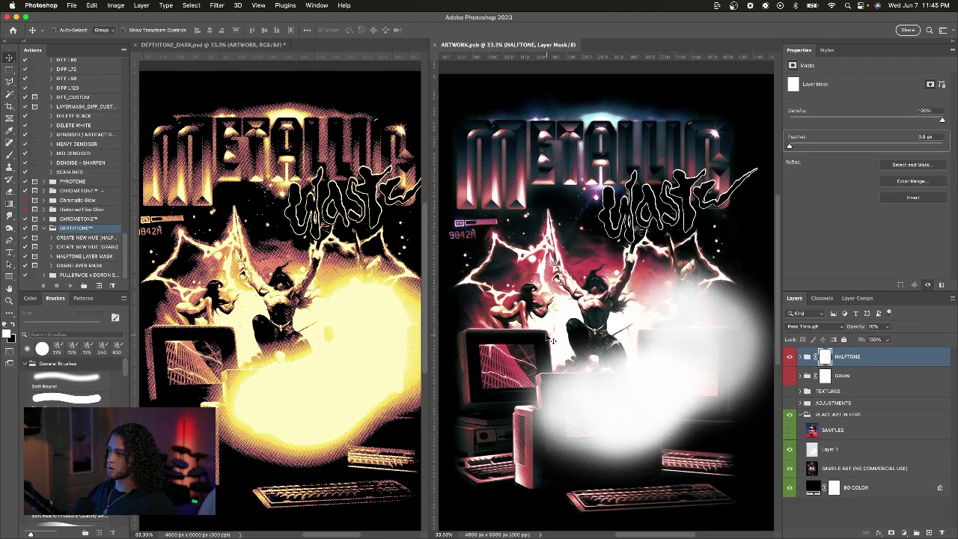
{"action": "left_click", "coordinate": [853, 450]}
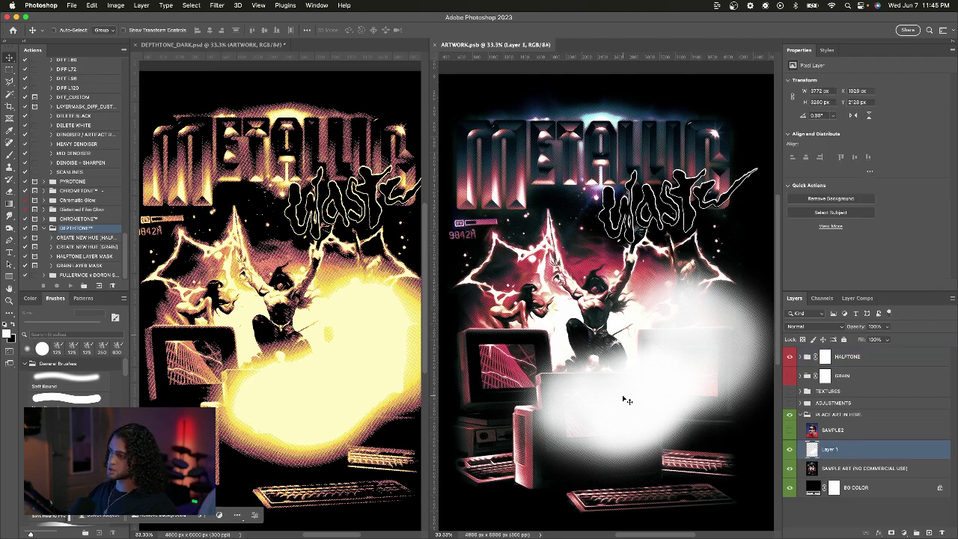
{"action": "left_click", "coordinate": [306, 311]}
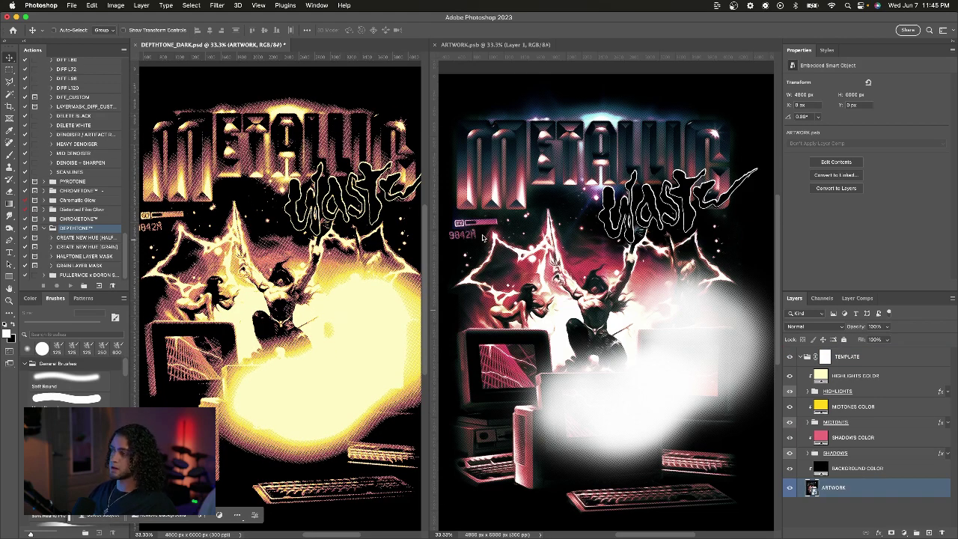
Delete the white painted layer from ARTWORK.psb and select the PLACE ART IN HERE group
{"action": "left_click", "coordinate": [471, 243]}
{"action": "left_click", "coordinate": [804, 415]}
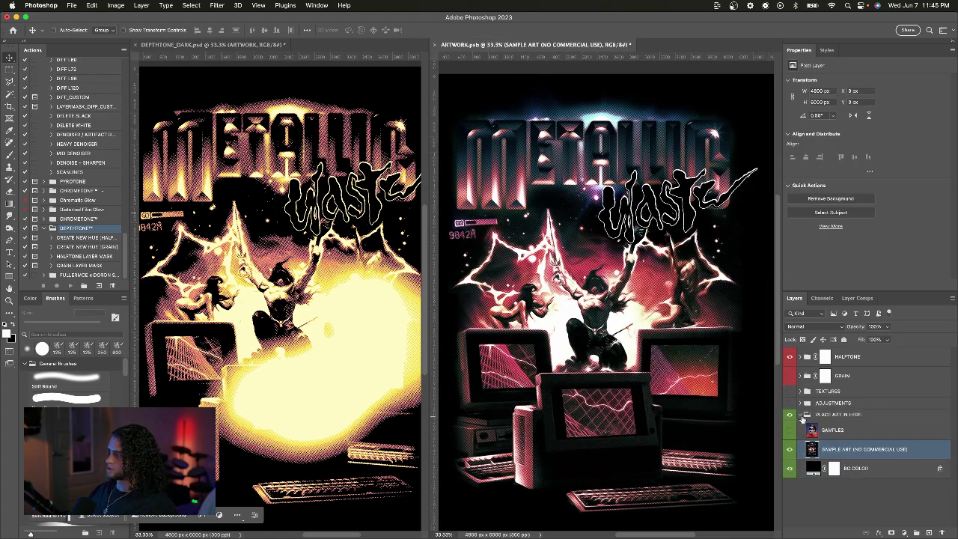
{"action": "left_click", "coordinate": [801, 416]}
{"action": "left_click", "coordinate": [801, 416]}
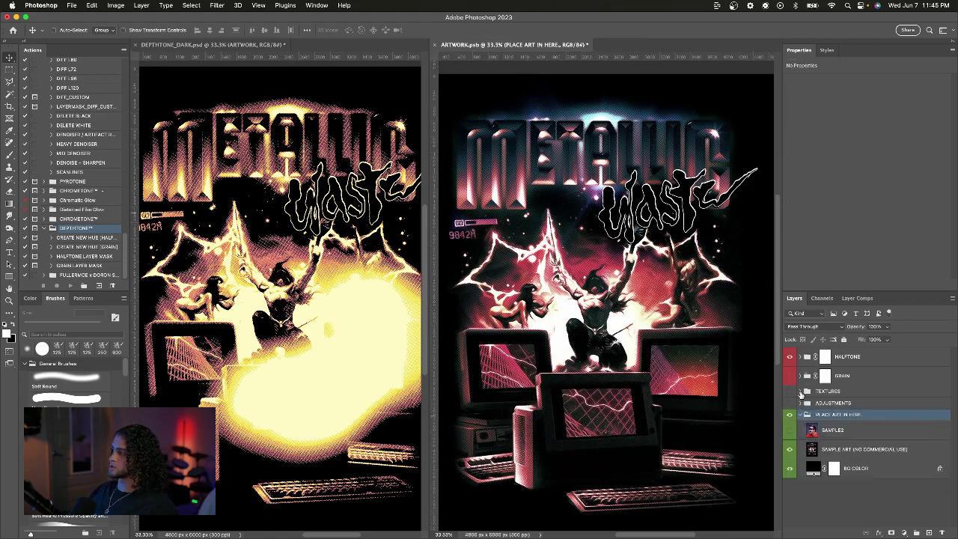
Expand the TEXTURES group in ARTWORK.psb and turn its visibility on
{"action": "left_click", "coordinate": [800, 392]}
{"action": "left_click", "coordinate": [788, 392]}
{"action": "left_click", "coordinate": [832, 413]}
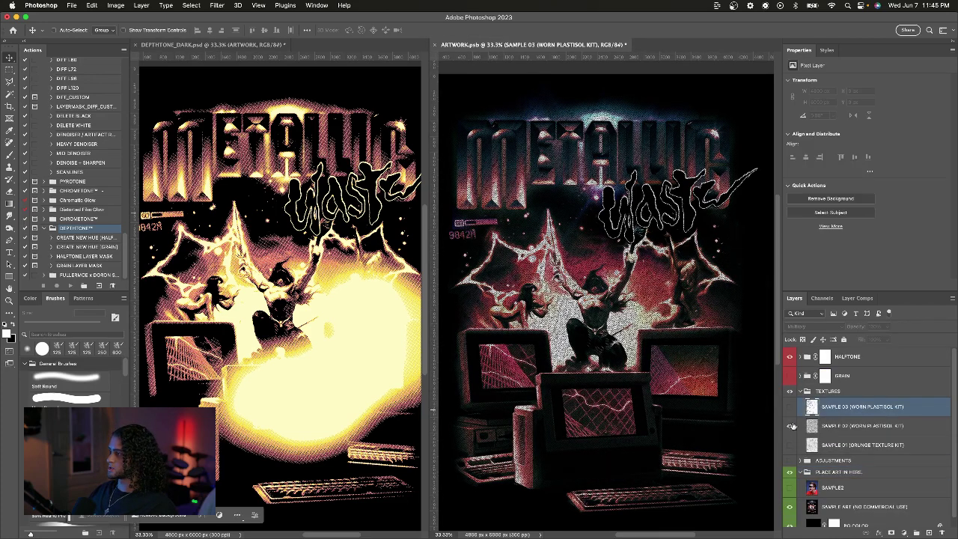
Compare the SAMPLE 02 worn plastisol texture with the SAMPLE 01 grunge texture, leaving only SAMPLE 02 shown
{"action": "left_click", "coordinate": [789, 425]}
{"action": "left_click", "coordinate": [788, 444]}
{"action": "left_click", "coordinate": [788, 445]}
{"action": "left_click", "coordinate": [789, 445]}
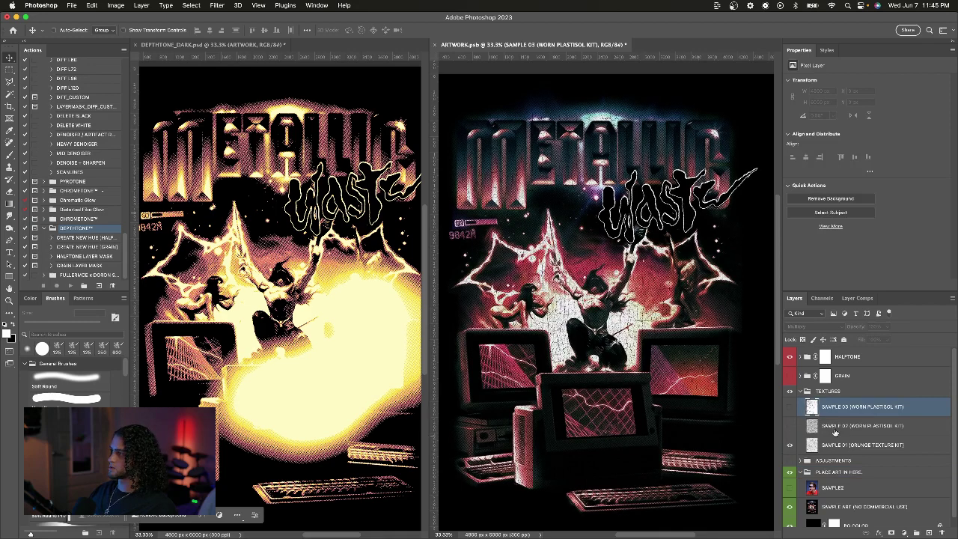
{"action": "left_click", "coordinate": [790, 427]}
{"action": "left_click", "coordinate": [789, 445]}
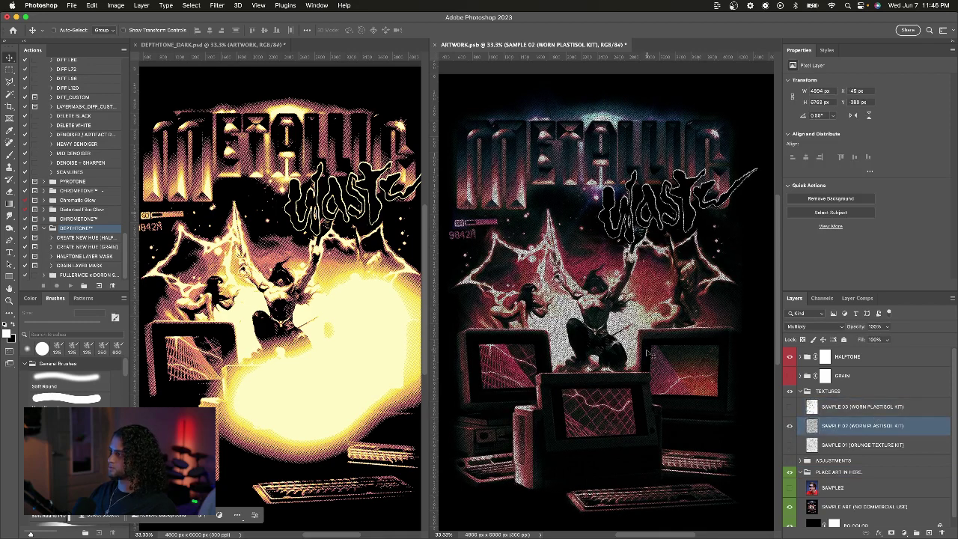
Set the SAMPLE 02 texture's opacity to 50%, save ARTWORK.psb, and examine the updated texture in the template
{"action": "key", "text": "5"}
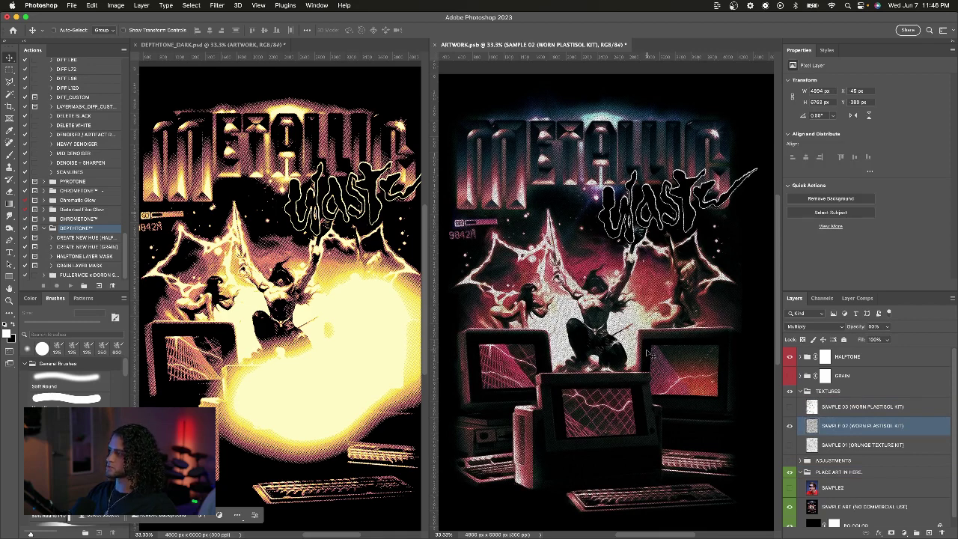
{"action": "scroll", "coordinate": [612, 260], "scroll_direction": "up", "scroll_amount": 1}
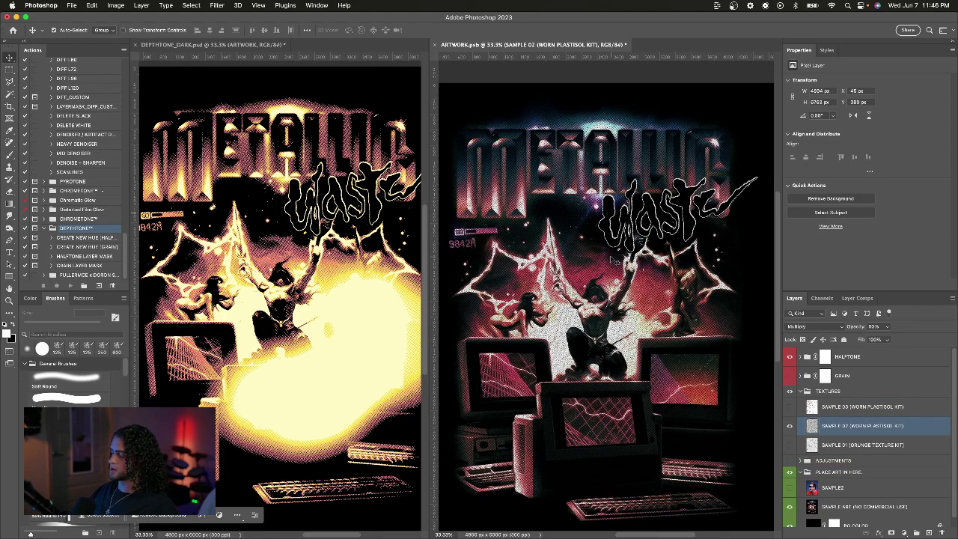
{"action": "key", "text": "super+s"}
{"action": "left_click", "coordinate": [386, 227]}
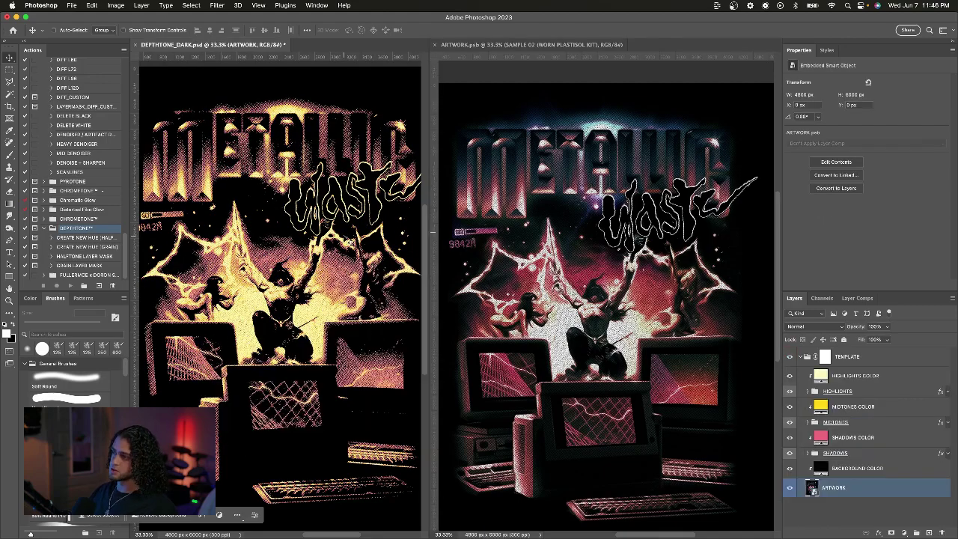
{"action": "key", "text": "super+0"}
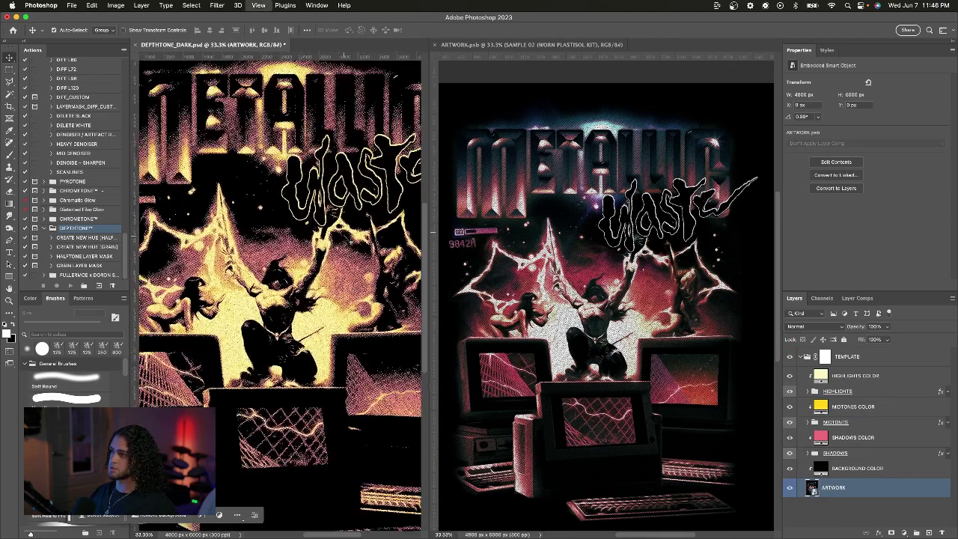
Show the SAMPLE 03 worn plastisol texture instead of SAMPLE 02 in ARTWORK.psb and save the file
{"action": "left_click", "coordinate": [777, 391]}
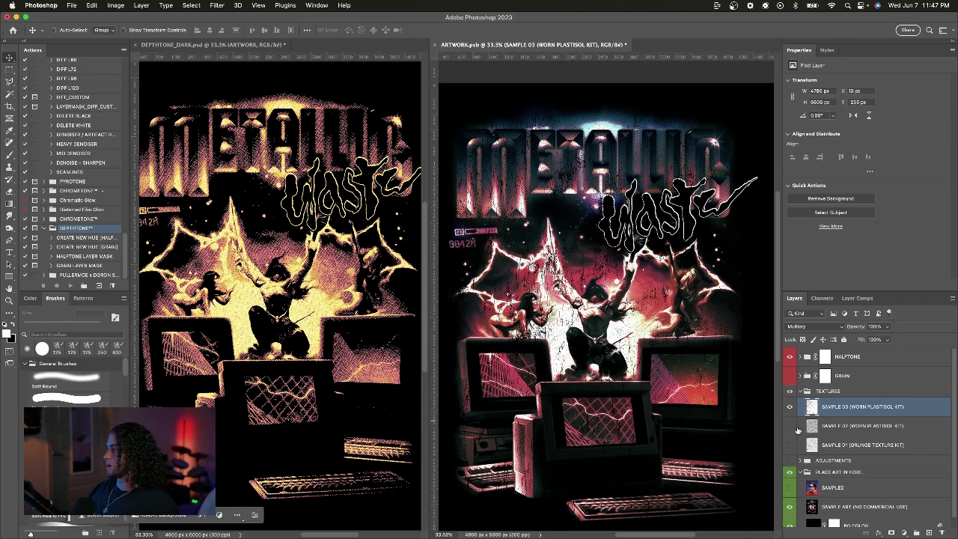
{"action": "left_click", "coordinate": [790, 407]}
{"action": "left_click", "coordinate": [790, 425]}
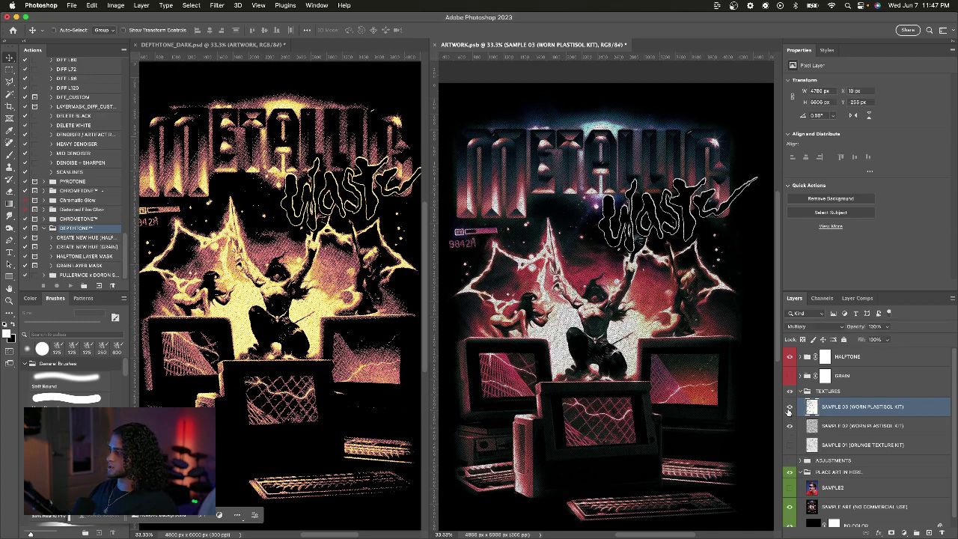
{"action": "left_click", "coordinate": [789, 407]}
{"action": "left_click", "coordinate": [789, 426]}
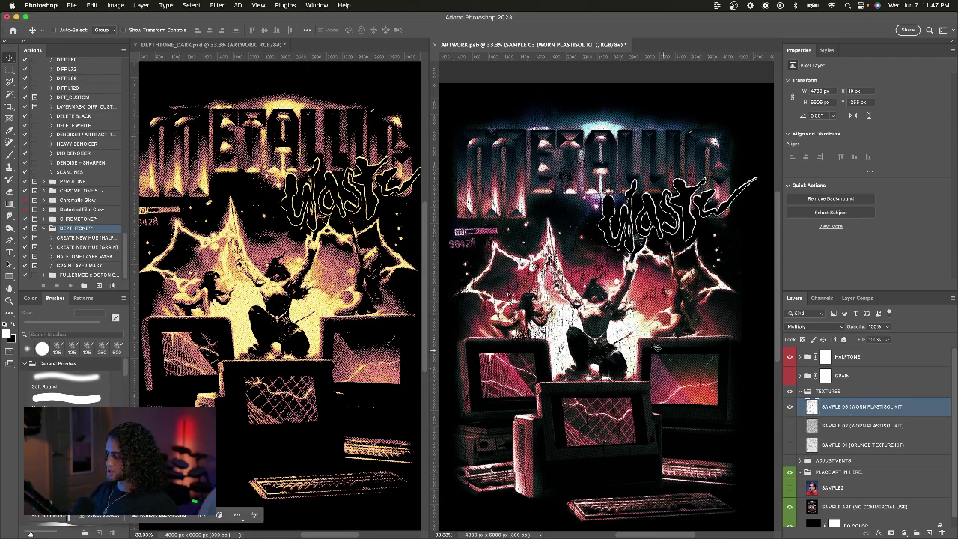
{"action": "key", "text": "cmd+s"}
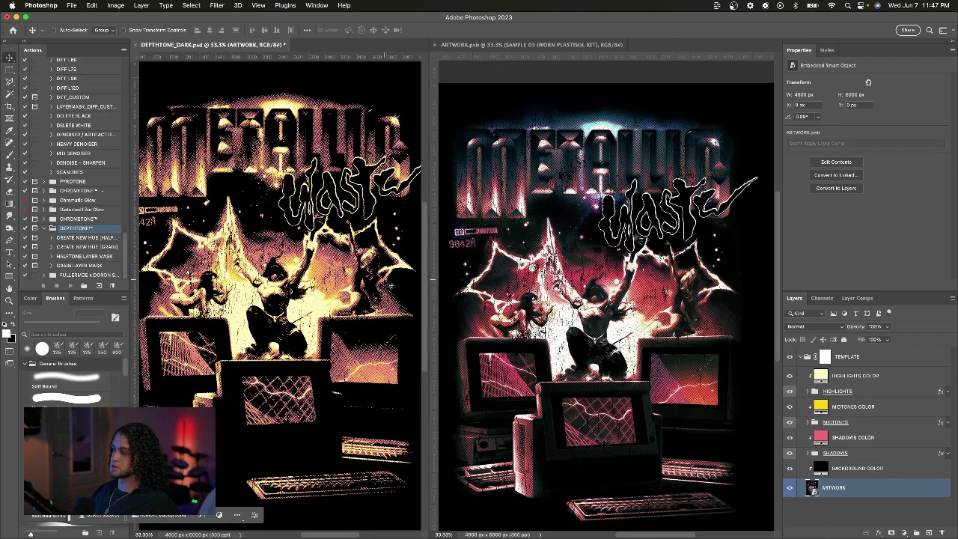
Show the GRAIN group instead of HALFTONE in ARTWORK.psb and save the file
{"action": "left_click", "coordinate": [755, 359]}
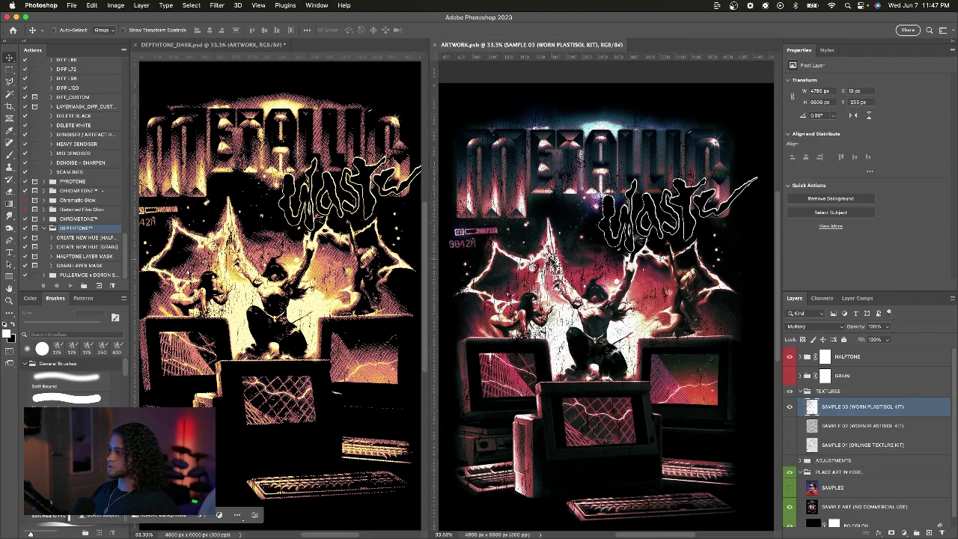
{"action": "left_click", "coordinate": [790, 376]}
{"action": "left_click", "coordinate": [851, 377]}
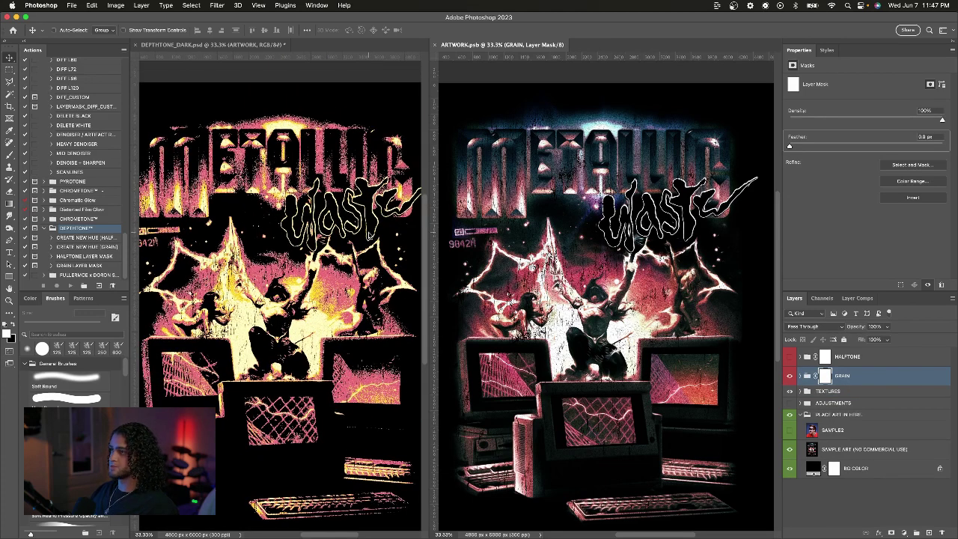
Examine the grain effect on the artwork in the DEPTHTONE_DARK template
{"action": "left_click", "coordinate": [349, 292]}
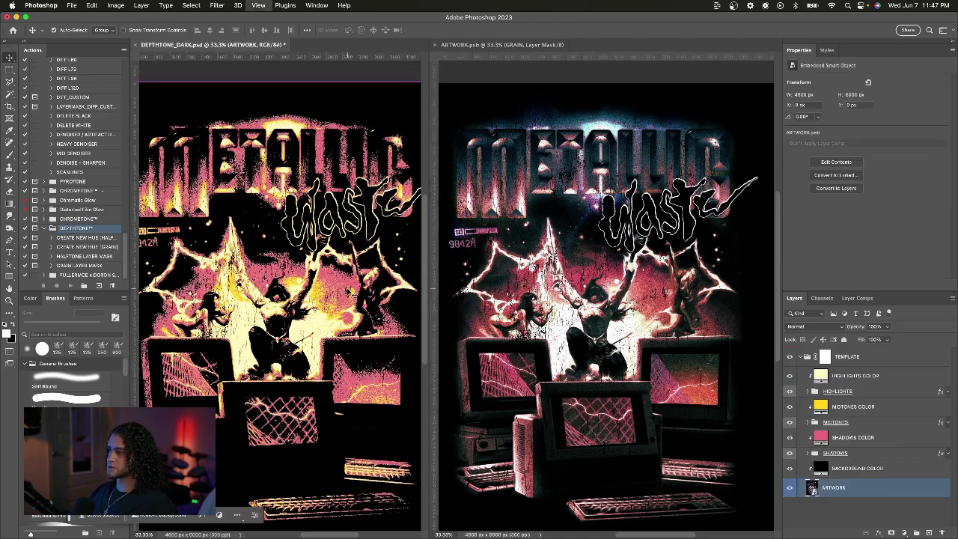
{"action": "key", "text": "super+equal"}
{"action": "key", "text": "super+minus"}
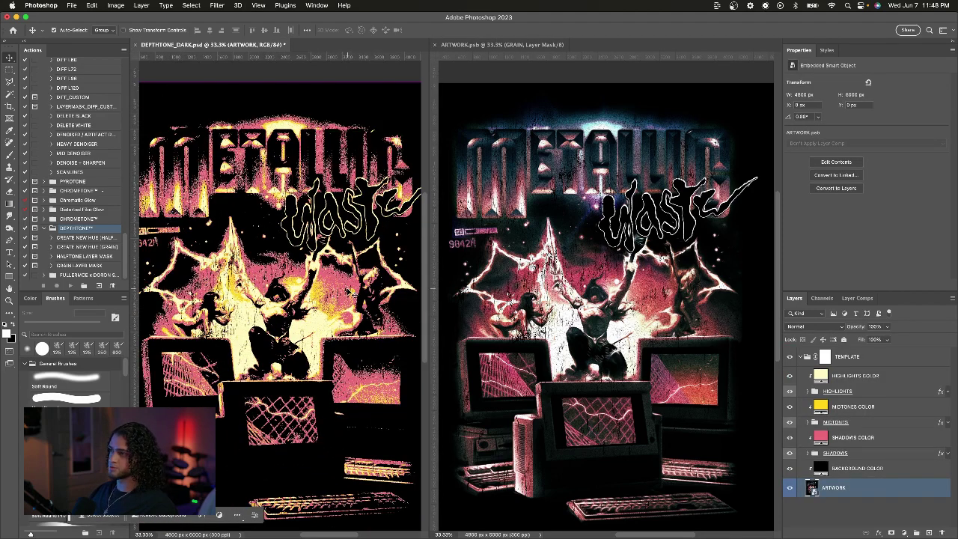
{"action": "scroll", "coordinate": [349, 292], "scroll_direction": "down", "scroll_amount": 1}
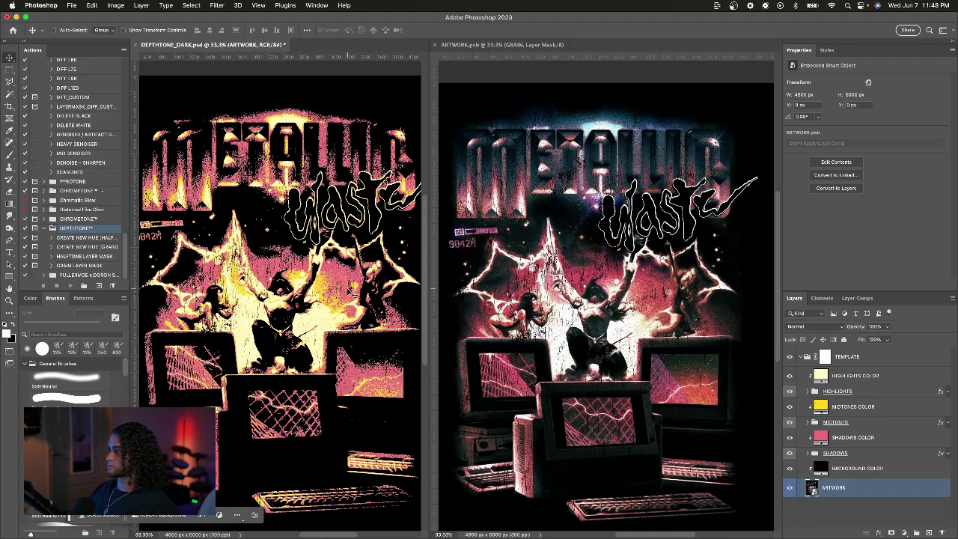
{"action": "scroll", "coordinate": [349, 288], "scroll_direction": "down", "scroll_amount": 3}
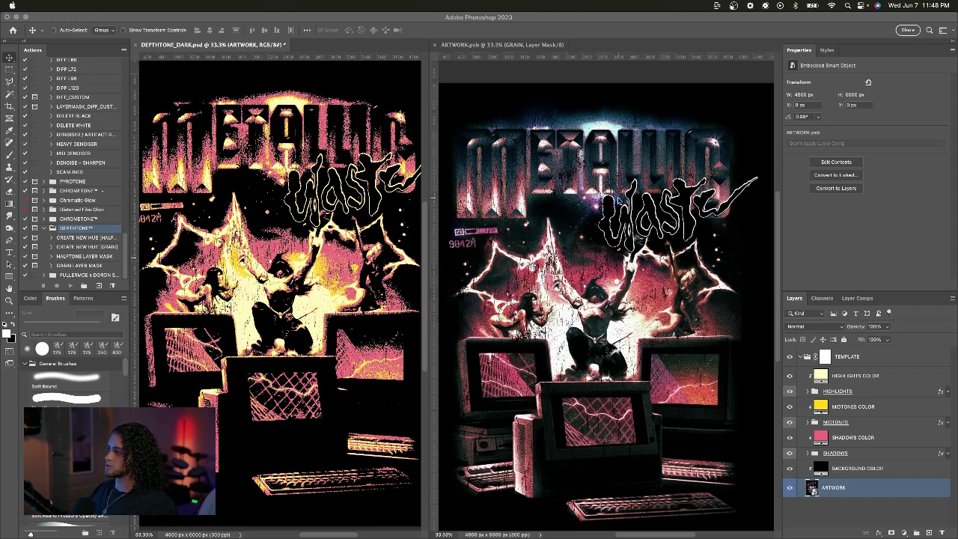
Set the GRAIN layer's pattern fill scale to 67% in ARTWORK.psb and save the file
{"action": "left_click", "coordinate": [620, 200]}
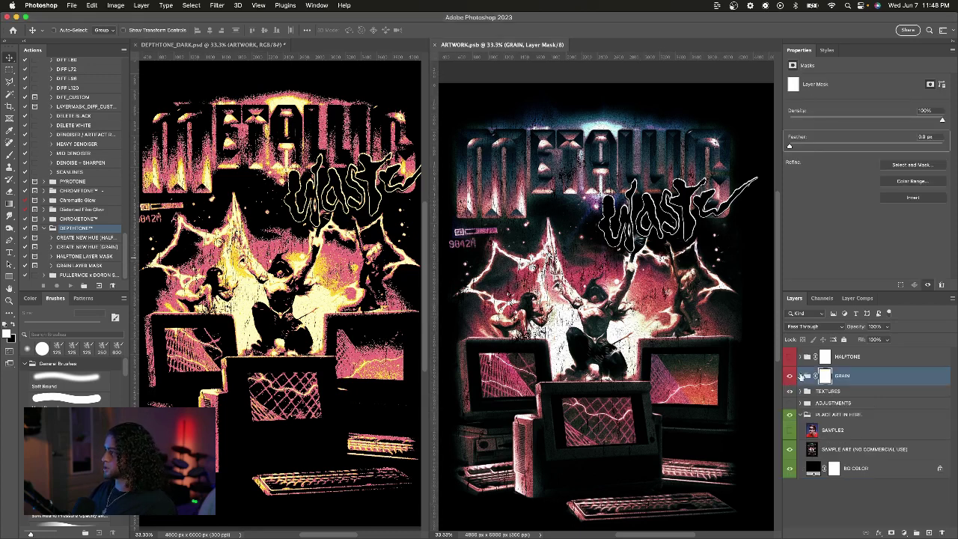
{"action": "left_click", "coordinate": [802, 376]}
{"action": "left_click", "coordinate": [868, 400]}
{"action": "left_click", "coordinate": [867, 419]}
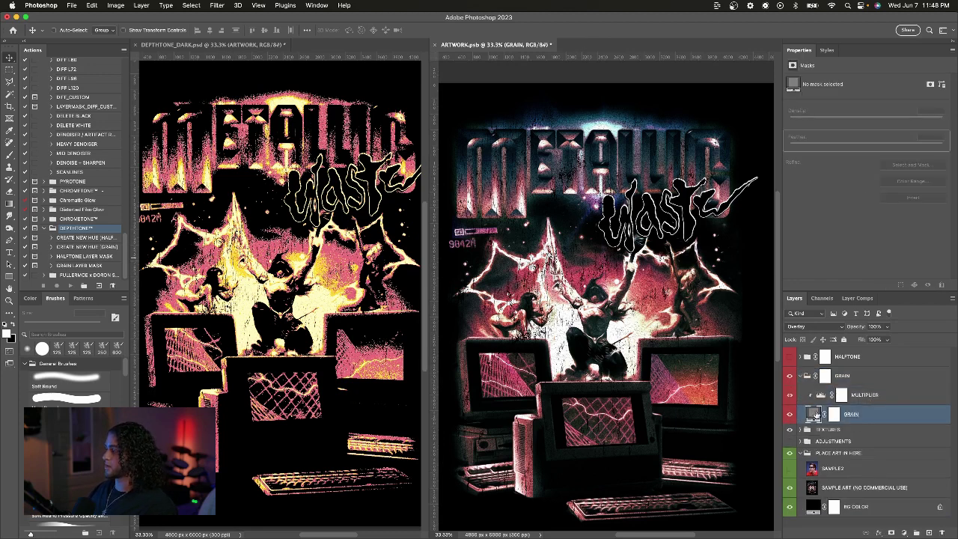
{"action": "double_click", "coordinate": [814, 414]}
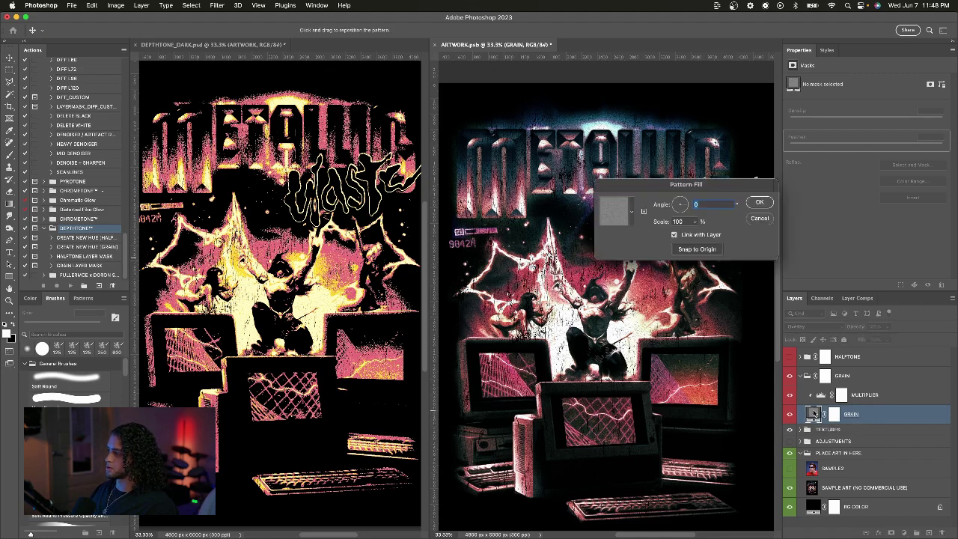
{"action": "left_click_drag", "start_coordinate": [696, 187], "coordinate": [652, 202]}
{"action": "left_click", "coordinate": [650, 236]}
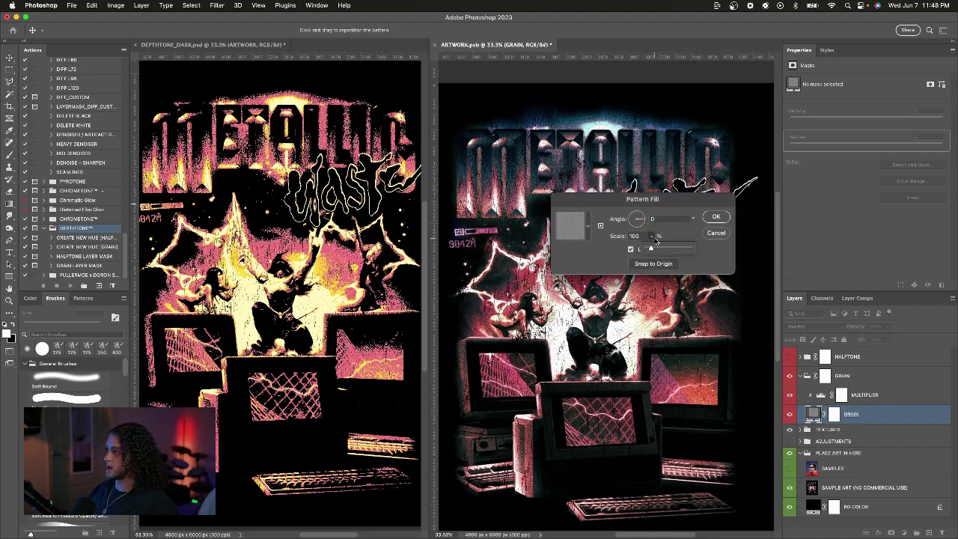
{"action": "left_click_drag", "start_coordinate": [650, 249], "coordinate": [650, 249]}
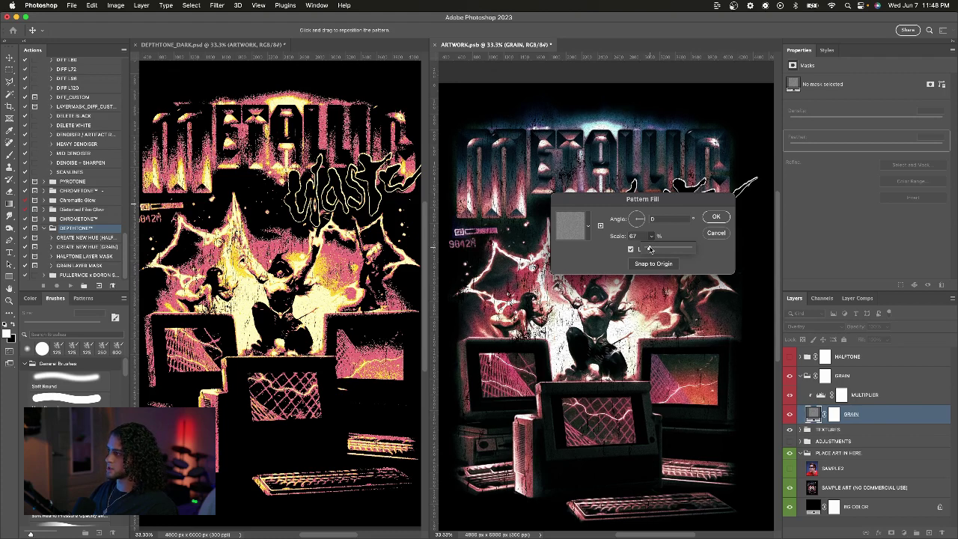
{"action": "left_click", "coordinate": [716, 219]}
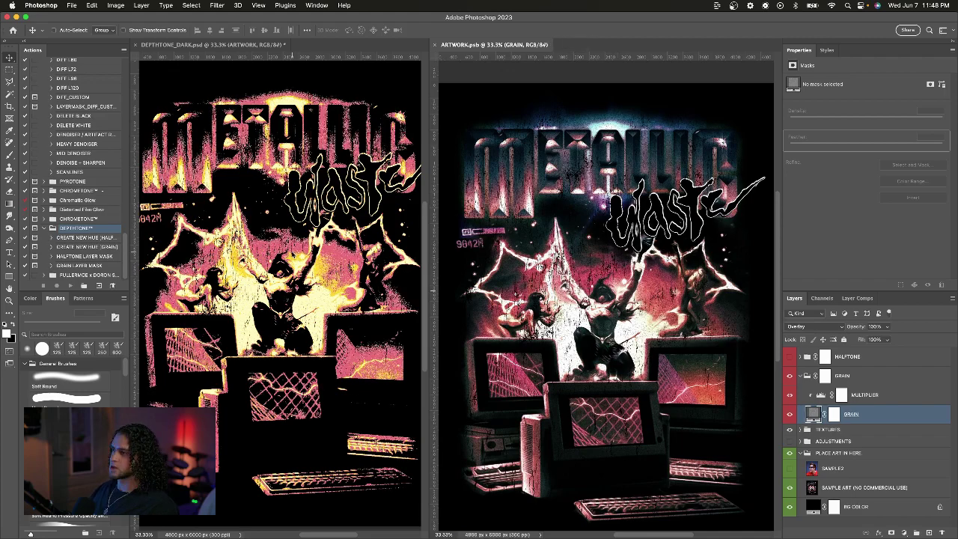
Examine the rescaled grain on the artwork in the DEPTHTONE_DARK template, both close up and as a whole
{"action": "left_click", "coordinate": [292, 55]}
{"action": "key", "text": "super+equal"}
{"action": "key", "text": "super+equal"}
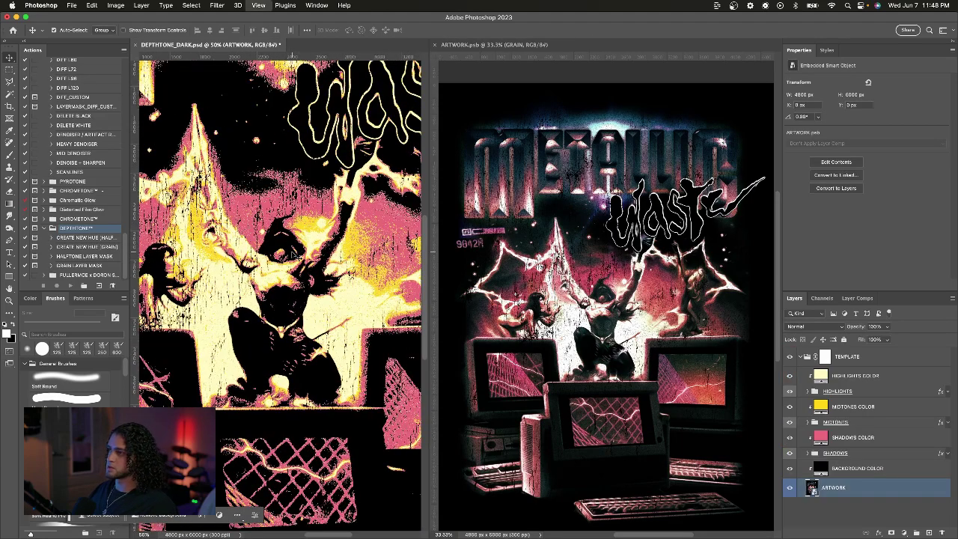
{"action": "key", "text": "super+minus"}
{"action": "key", "text": "super+minus"}
{"action": "key", "text": "super+minus"}
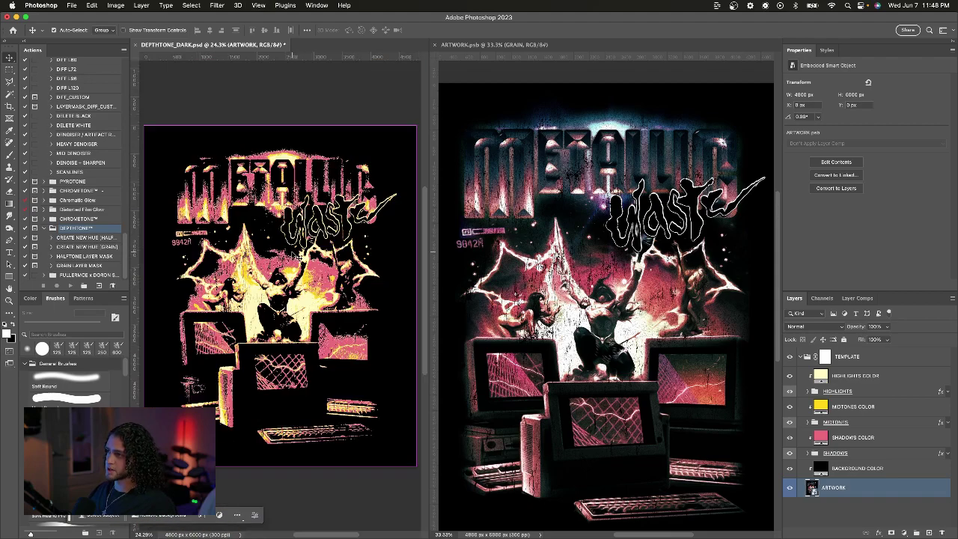
{"action": "key", "text": "super+equal"}
{"action": "key", "text": "super+equal"}
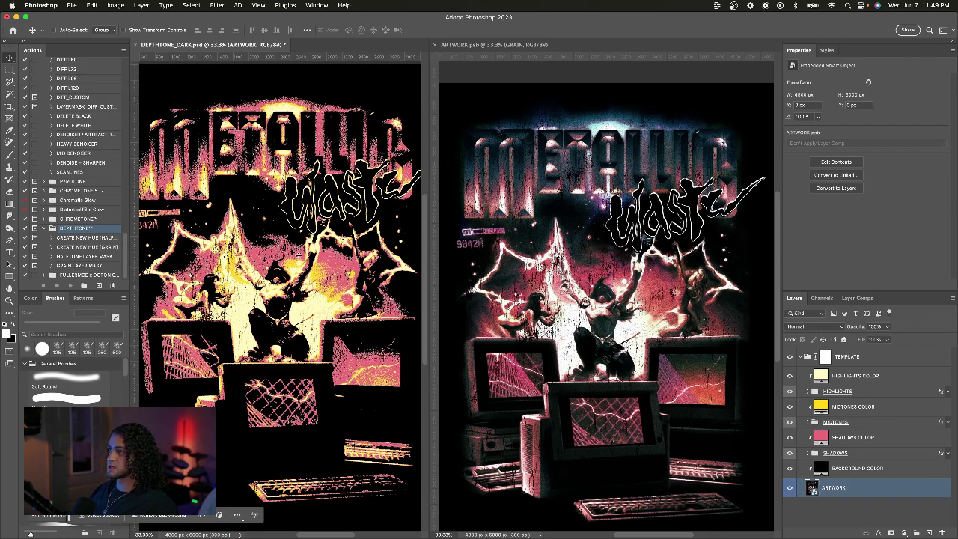
Show the HALFTONE group instead of GRAIN in ARTWORK.psb, set the HALFTONE PATTERN fill's scale to 60%, and save the file
{"action": "left_click", "coordinate": [573, 261]}
{"action": "left_click", "coordinate": [800, 395]}
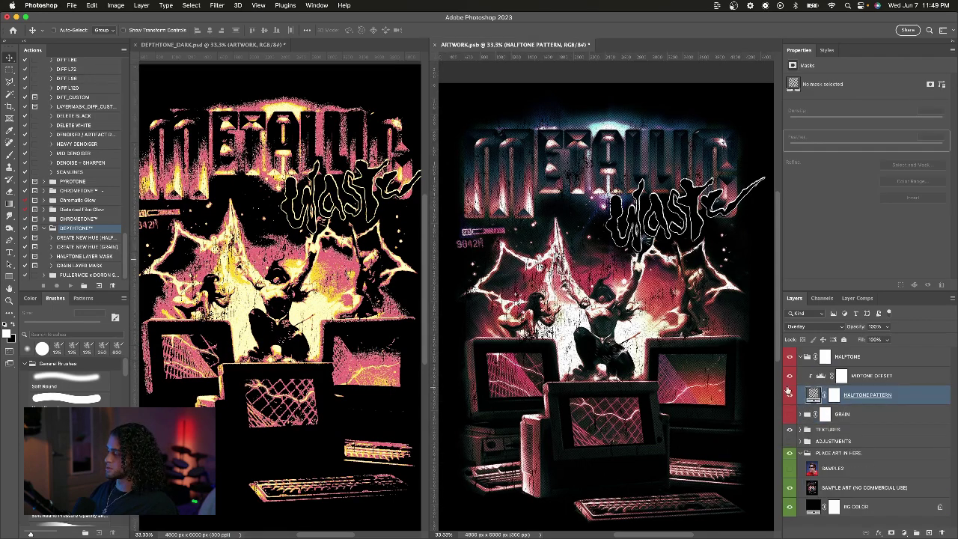
{"action": "double_click", "coordinate": [817, 395]}
{"action": "left_click_drag", "start_coordinate": [611, 196], "coordinate": [610, 172]}
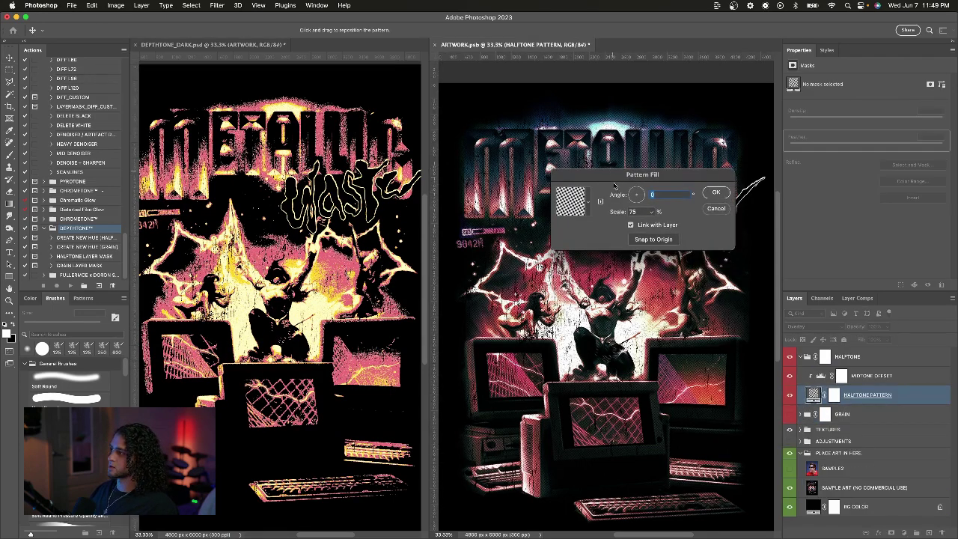
{"action": "double_click", "coordinate": [634, 211]}
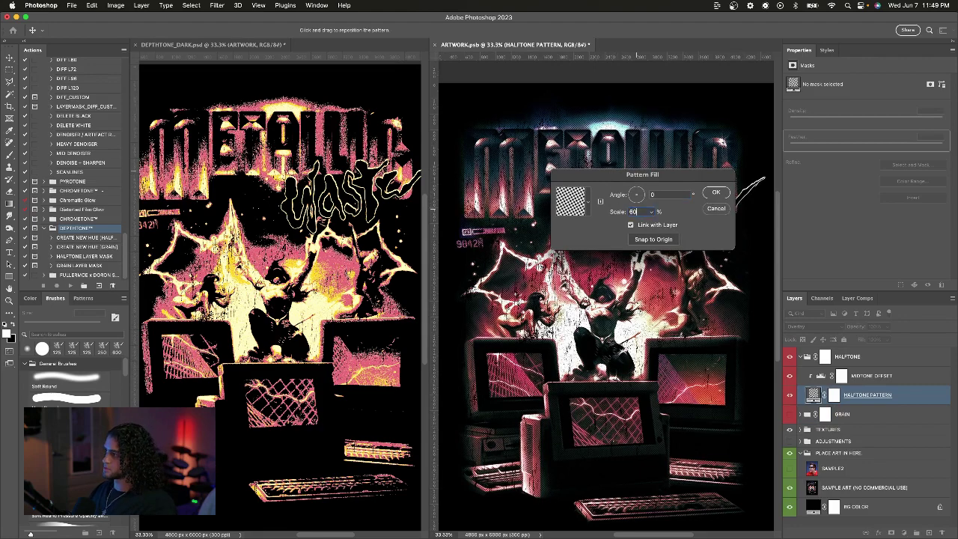
{"action": "key", "text": "Return"}
{"action": "key", "text": "super+s"}
Examine the finer halftone on the artwork in the DEPTHTONE_DARK template, close up and at normal size
{"action": "left_click", "coordinate": [337, 266]}
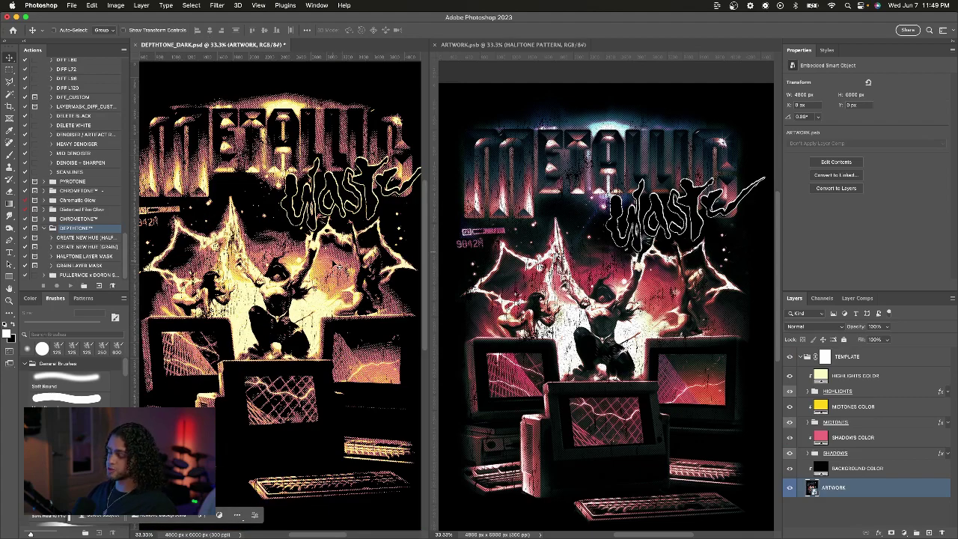
{"action": "scroll", "coordinate": [337, 266], "scroll_direction": "up", "scroll_amount": 1}
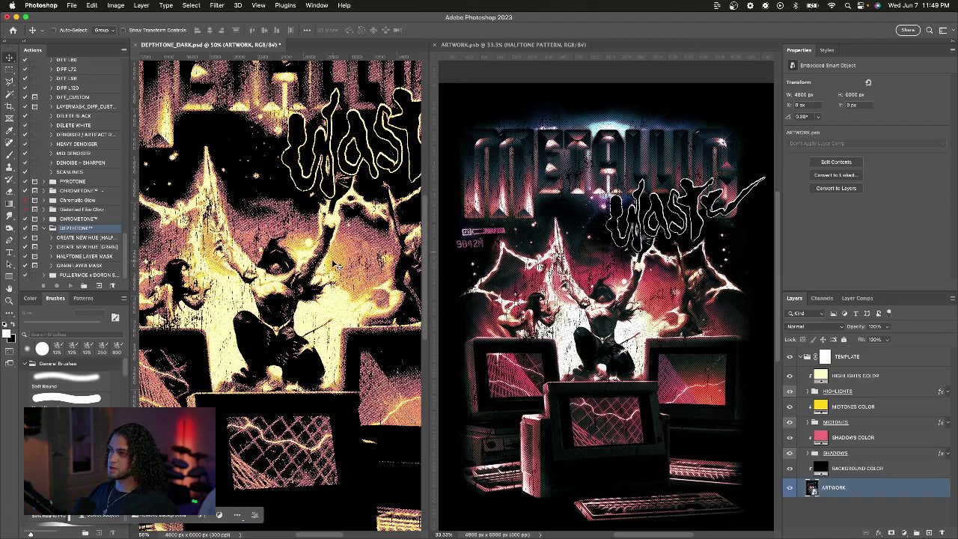
{"action": "scroll", "coordinate": [337, 266], "scroll_direction": "down", "scroll_amount": 1}
{"action": "scroll", "coordinate": [337, 265], "scroll_direction": "up", "scroll_amount": 1}
{"action": "scroll", "coordinate": [336, 266], "scroll_direction": "down", "scroll_amount": 1}
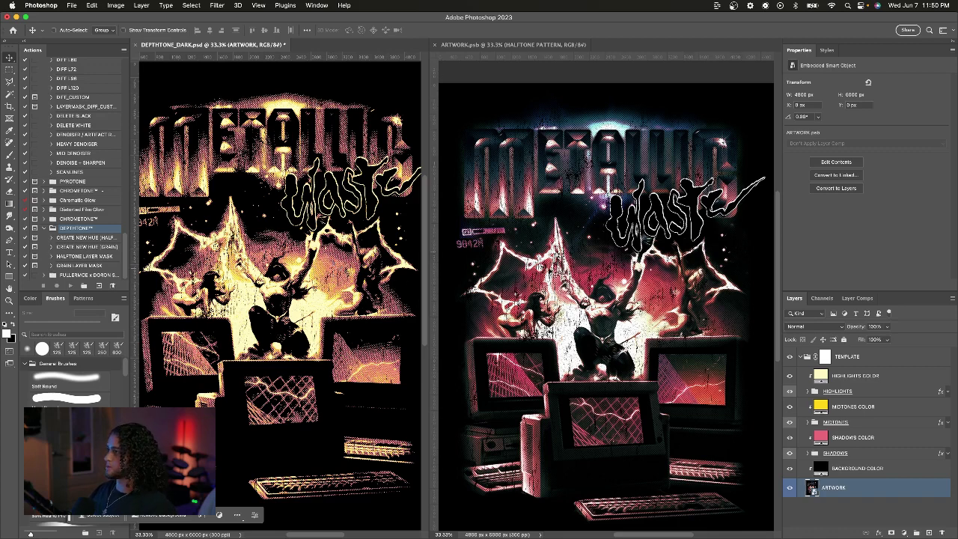
Increase the HALFTONE PATTERN fill's scale in ARTWORK.psb, save the file, and return to the DEPTHTONE_DARK template
{"action": "left_click", "coordinate": [552, 273]}
{"action": "double_click", "coordinate": [813, 394]}
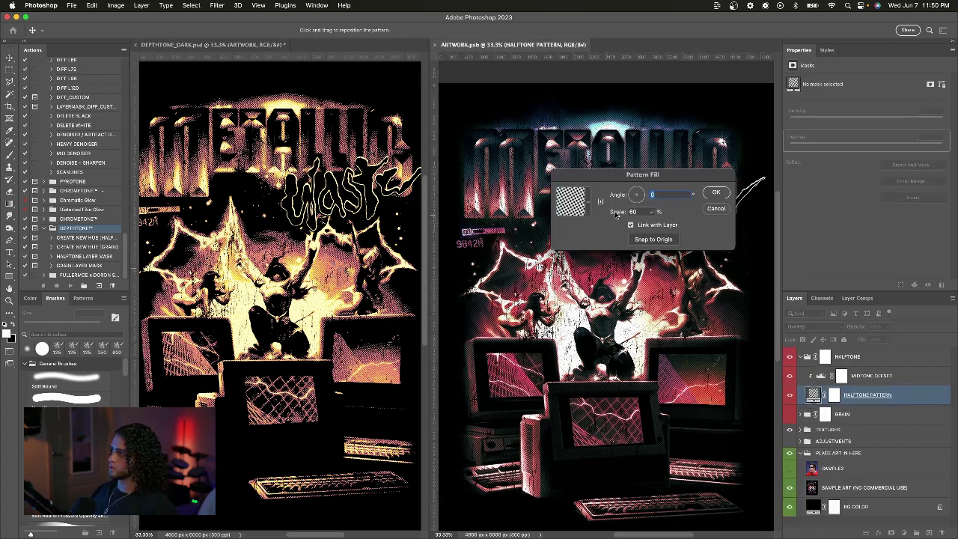
{"action": "type", "text": "1"}
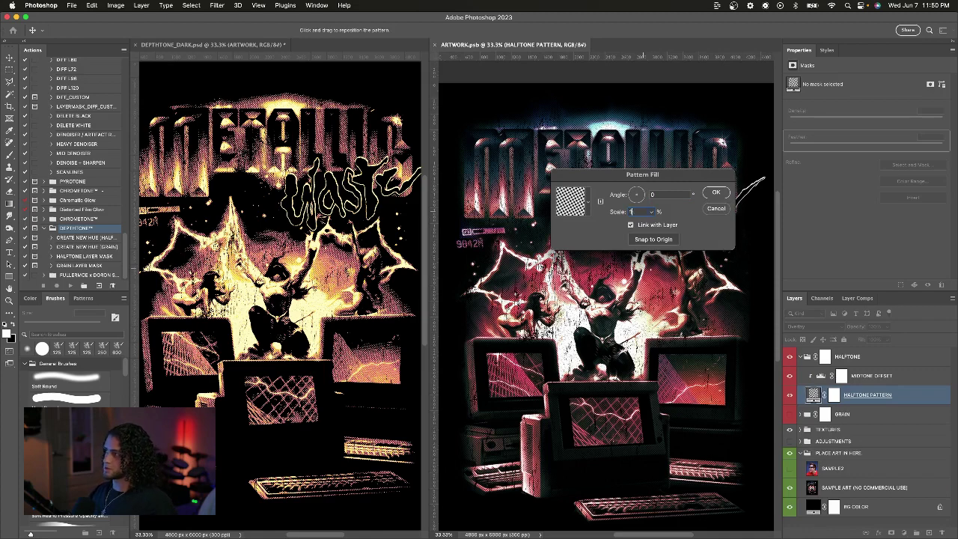
{"action": "key", "text": "Return"}
{"action": "key", "text": "super+s"}
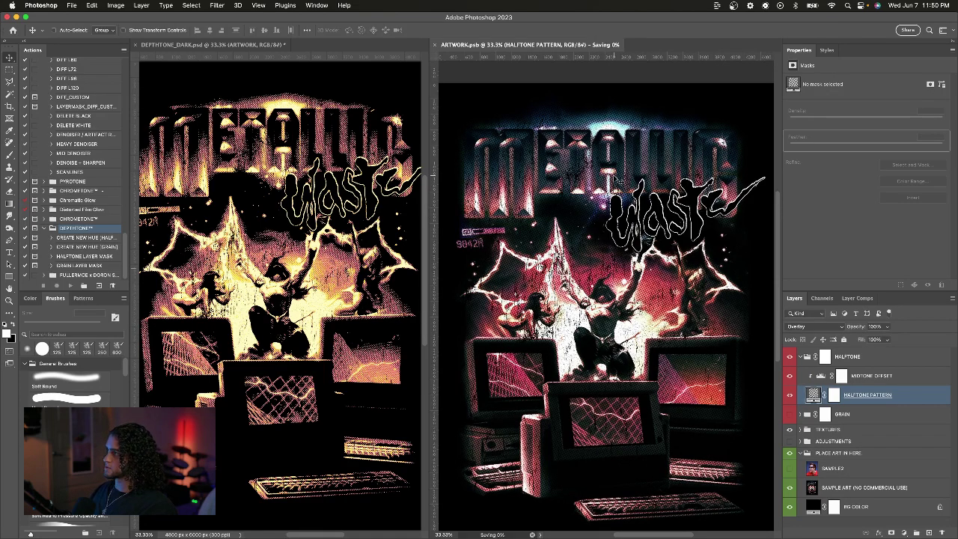
{"action": "left_click", "coordinate": [349, 229]}
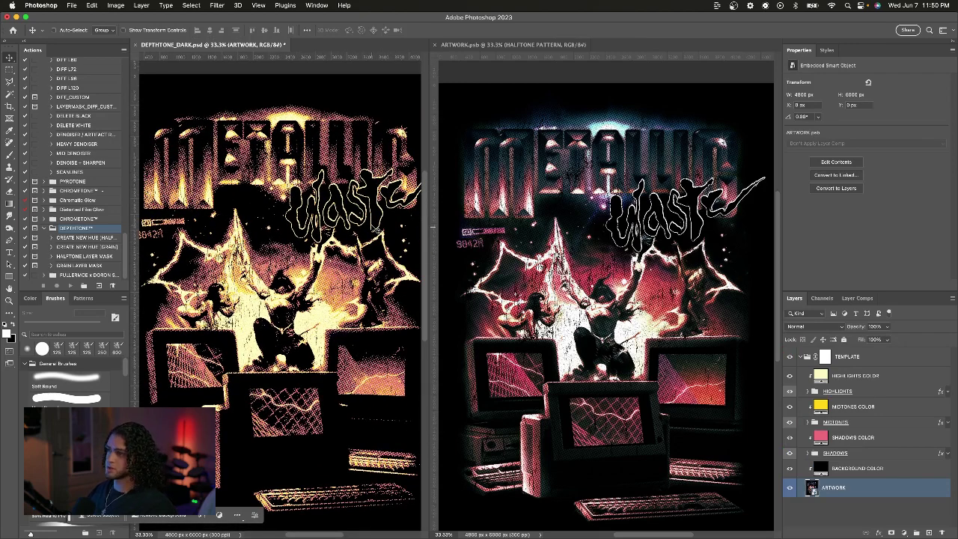
Inspect the MIDTONE OFFSET levels adjustment in ARTWORK.psb and compare the halftone with the adjustment hidden and shown
{"action": "left_click", "coordinate": [681, 318]}
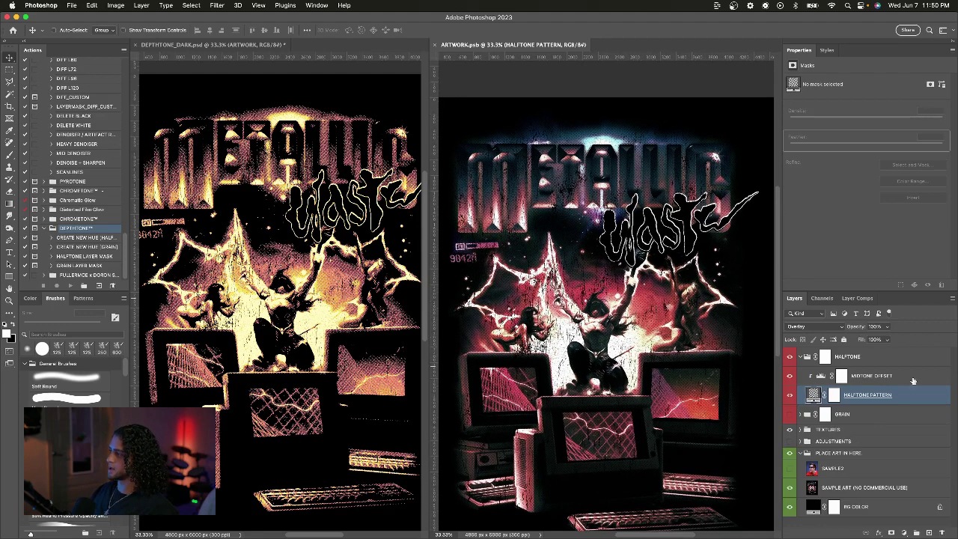
{"action": "left_click", "coordinate": [885, 375]}
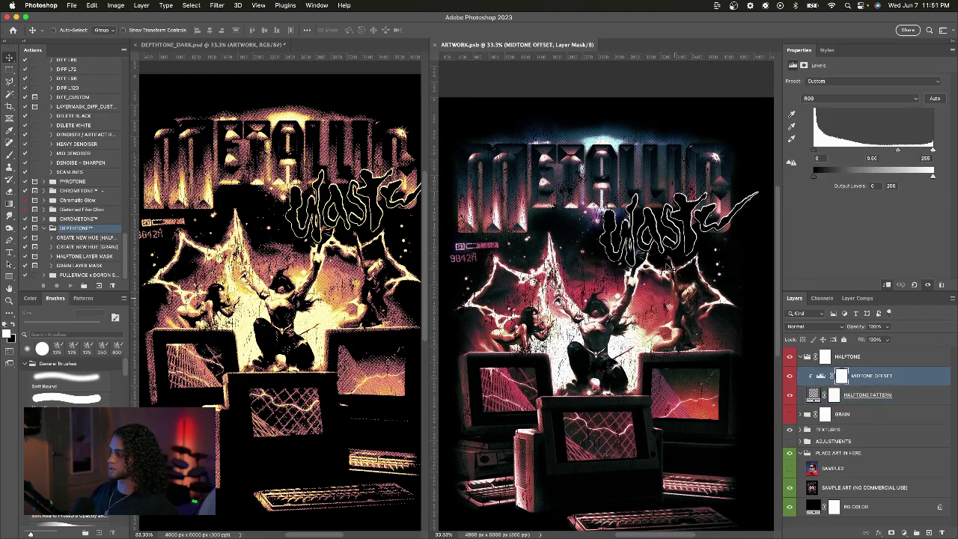
{"action": "scroll", "coordinate": [668, 265], "scroll_direction": "up", "scroll_amount": 1}
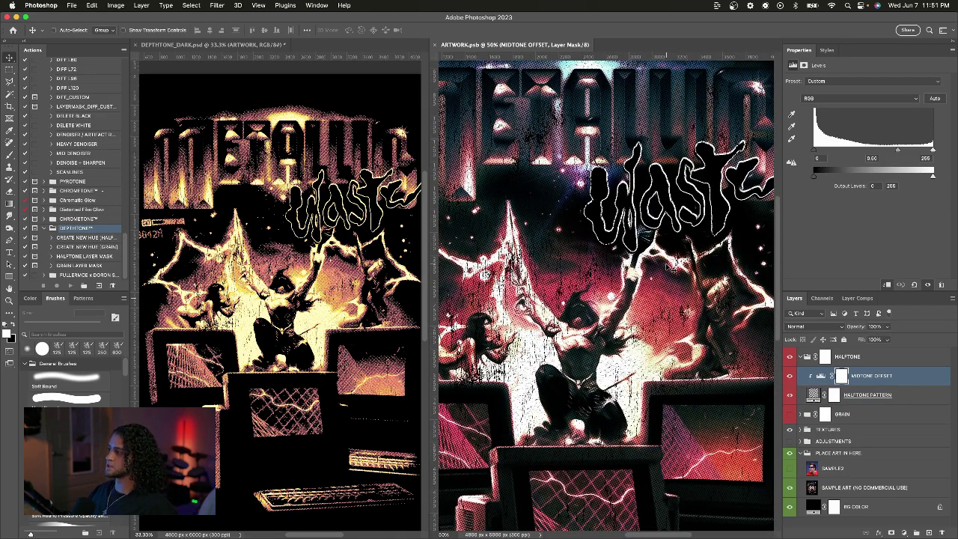
{"action": "left_click", "coordinate": [416, 282]}
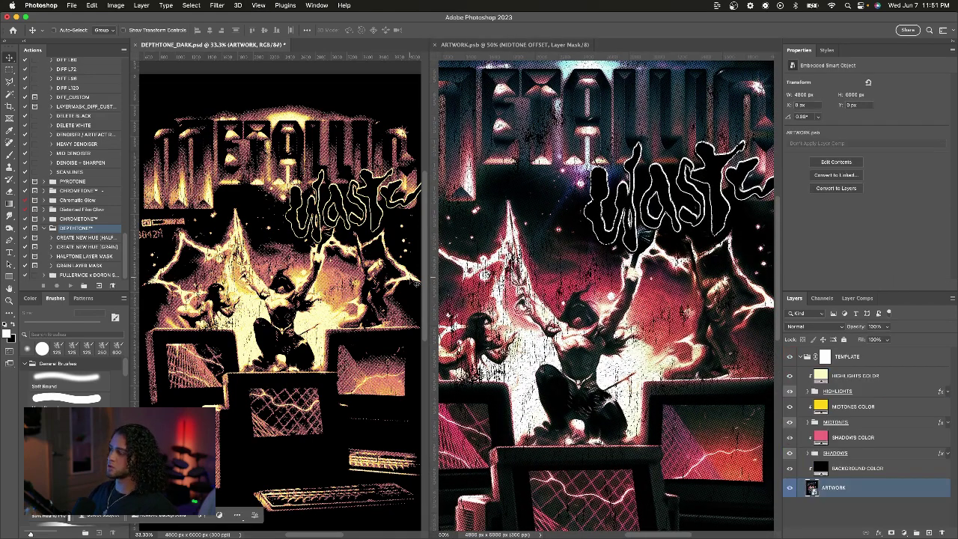
{"action": "left_click", "coordinate": [581, 313]}
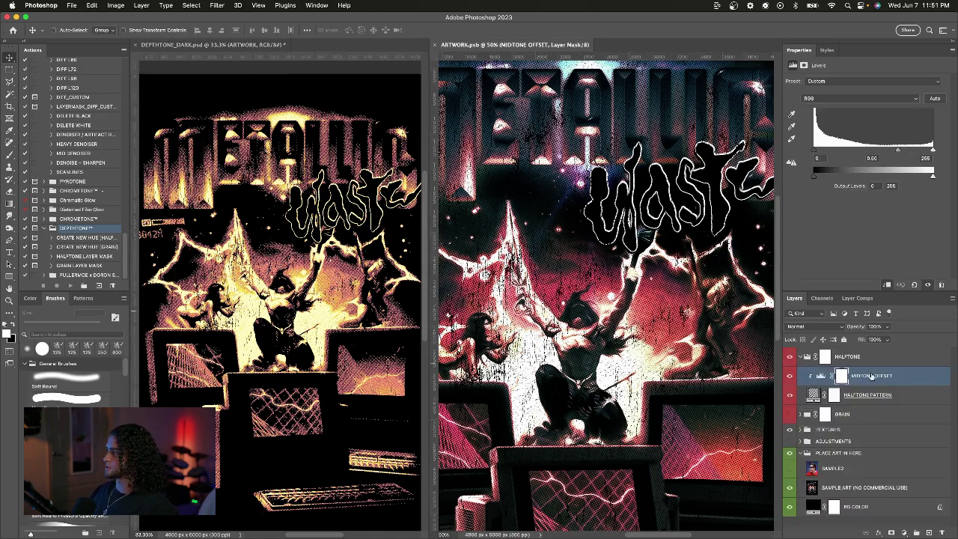
{"action": "left_click", "coordinate": [790, 378]}
{"action": "left_click", "coordinate": [790, 378]}
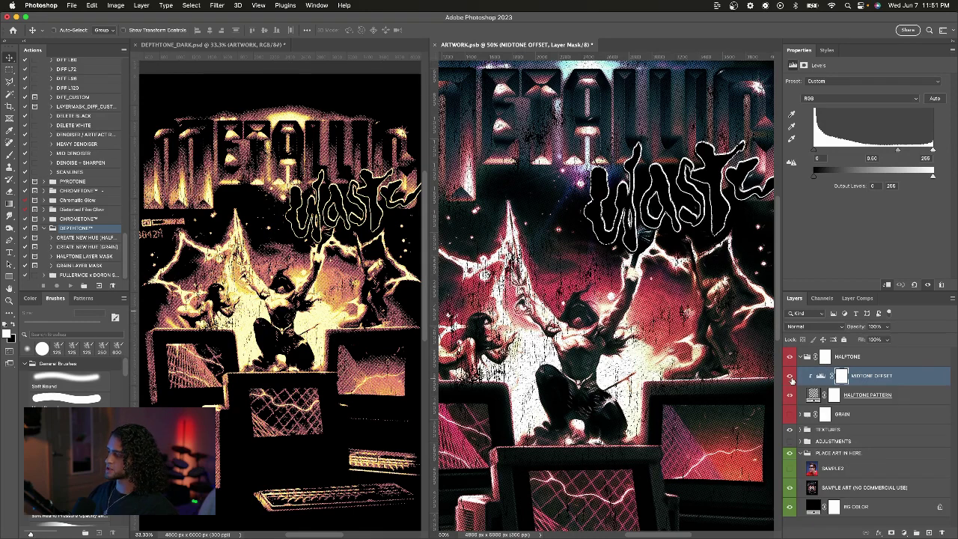
{"action": "left_click", "coordinate": [790, 378]}
{"action": "left_click", "coordinate": [790, 377]}
Show the GRAIN group instead of HALFTONE in ARTWORK.psb and select the MULTIPLIER layer inside it
{"action": "left_click", "coordinate": [800, 357]}
{"action": "left_click", "coordinate": [790, 357]}
{"action": "left_click", "coordinate": [789, 390]}
{"action": "left_click", "coordinate": [789, 390]}
{"action": "left_click", "coordinate": [790, 375]}
{"action": "left_click", "coordinate": [801, 375]}
{"action": "left_click", "coordinate": [858, 397]}
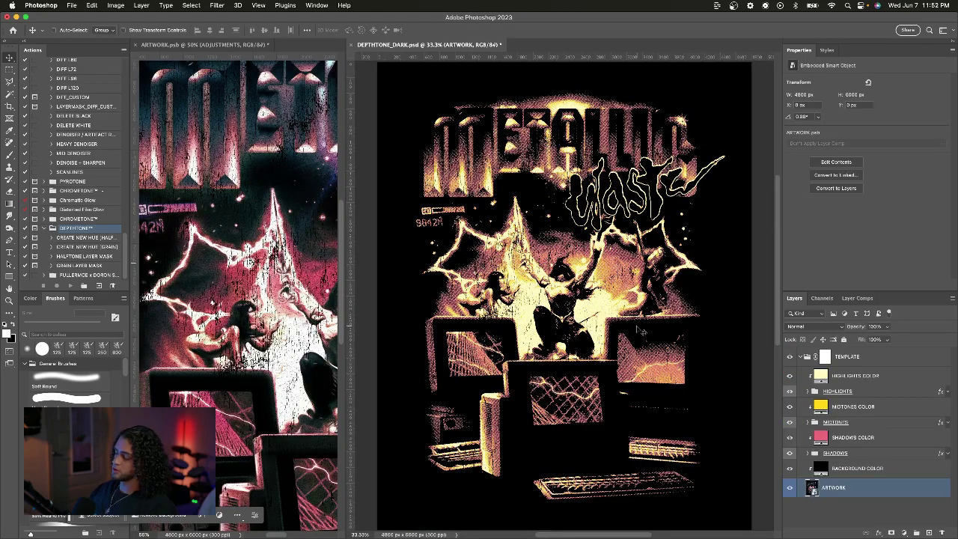
Examine the DEPTHTONE_DARK artwork and its highlights, midtones and shadows groups and color layers
{"action": "scroll", "coordinate": [640, 329], "scroll_direction": "up", "scroll_amount": 3}
{"action": "scroll", "coordinate": [640, 329], "scroll_direction": "down", "scroll_amount": 3}
{"action": "left_click", "coordinate": [851, 377]}
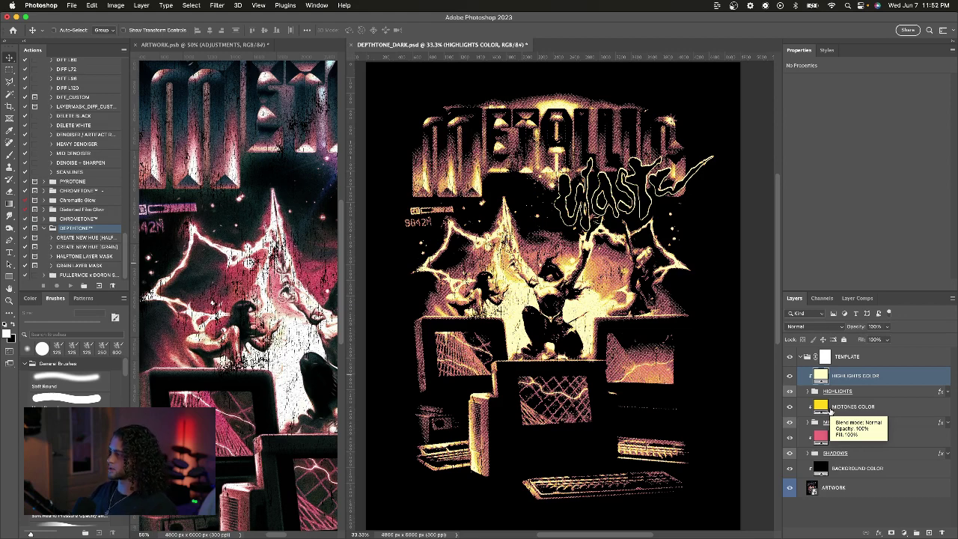
{"action": "left_click", "coordinate": [809, 392]}
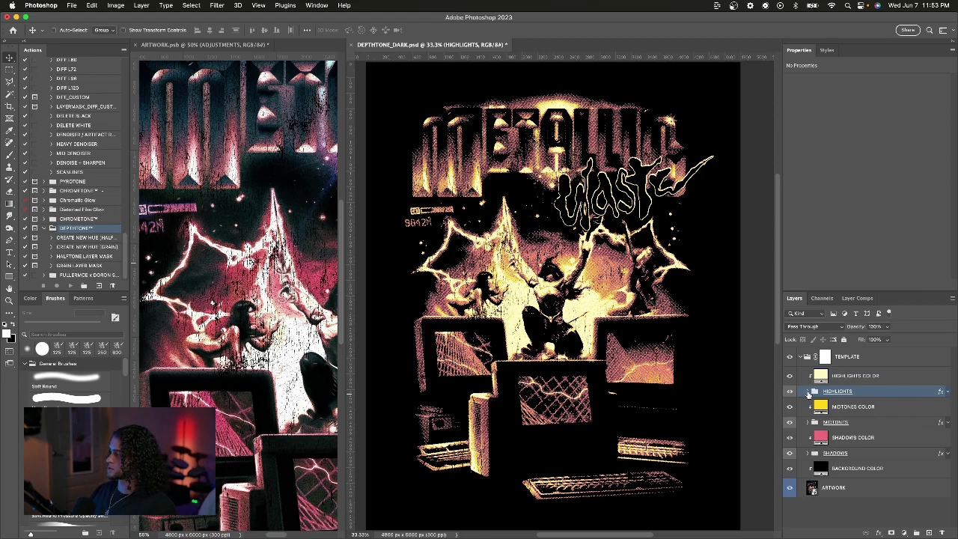
{"action": "left_click", "coordinate": [831, 422]}
{"action": "left_click", "coordinate": [826, 453]}
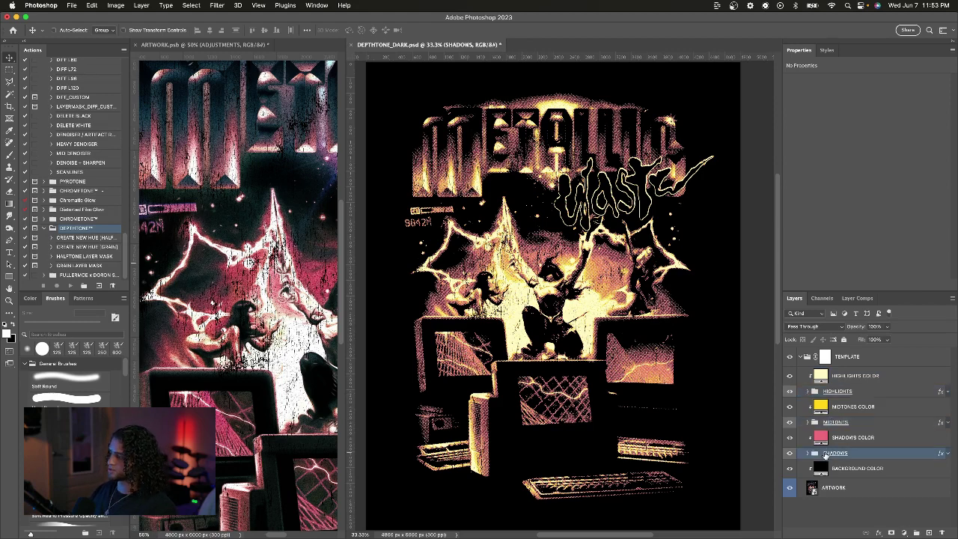
{"action": "left_click", "coordinate": [853, 376]}
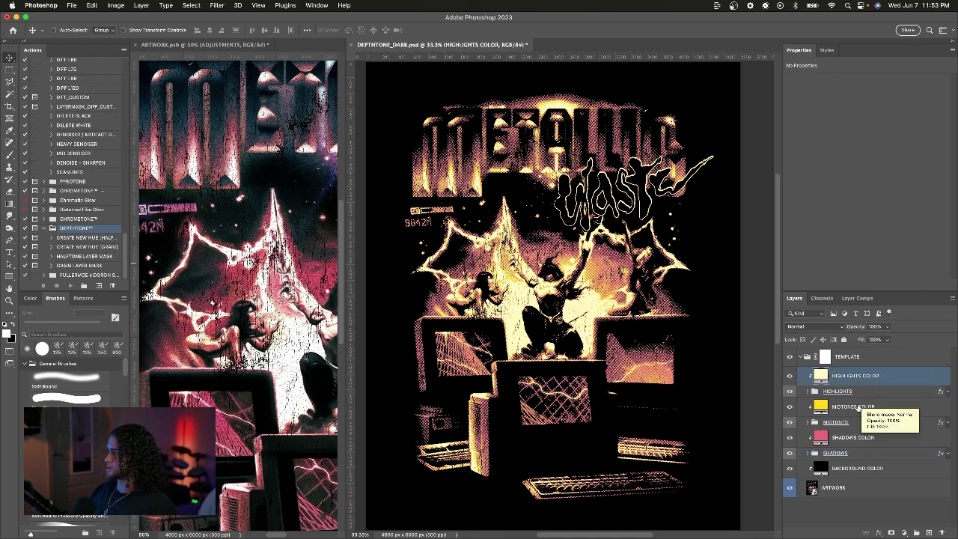
{"action": "left_click", "coordinate": [857, 407]}
{"action": "left_click", "coordinate": [853, 436]}
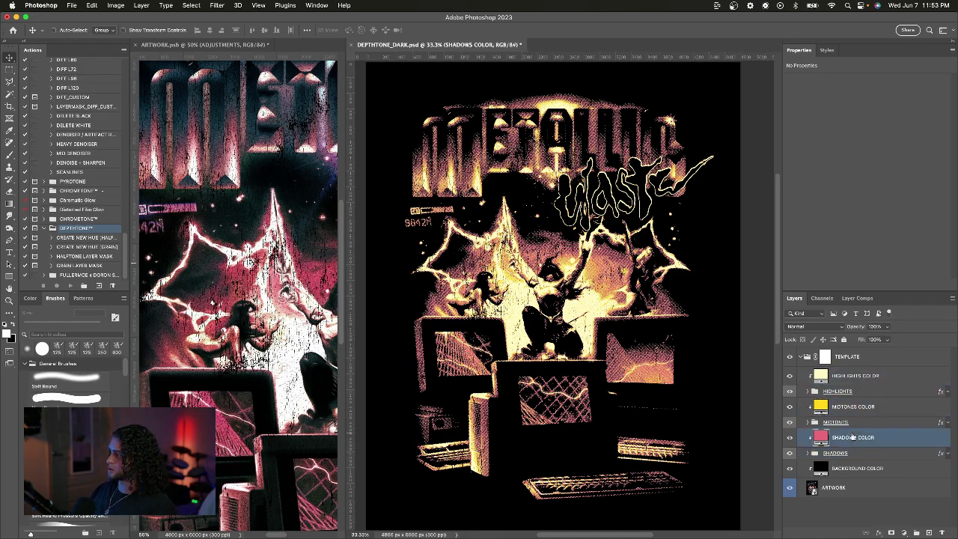
{"action": "left_click", "coordinate": [855, 383]}
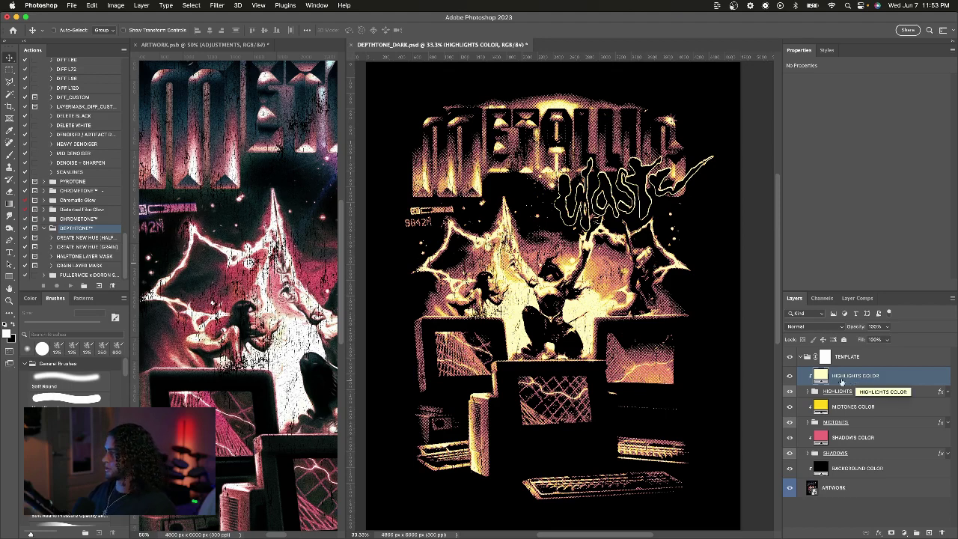
Recolor the MIDTONES COLOR fill layer from yellow to light blue #a8cbff
{"action": "left_click", "coordinate": [838, 406]}
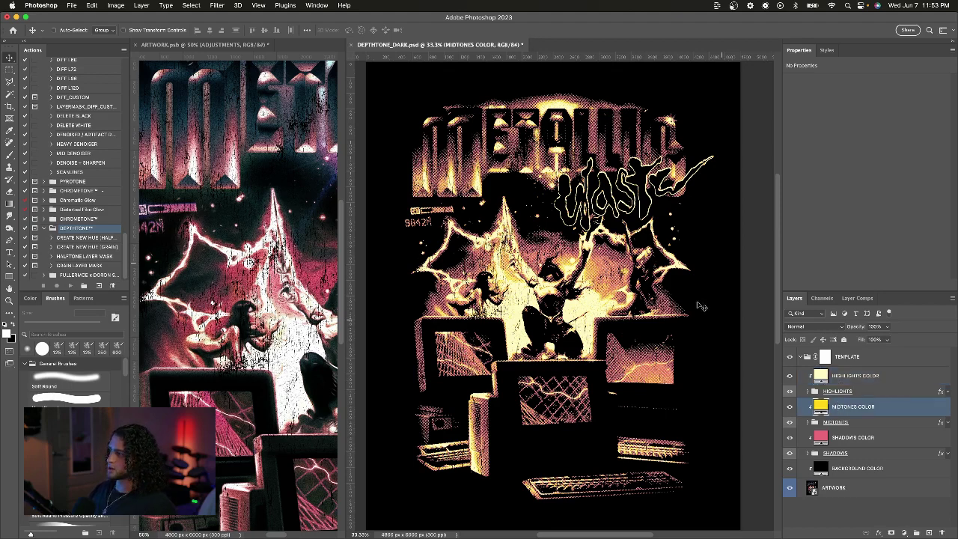
{"action": "double_click", "coordinate": [821, 407]}
{"action": "left_click_drag", "start_coordinate": [710, 122], "coordinate": [754, 183]}
{"action": "left_click", "coordinate": [810, 217]}
{"action": "left_click", "coordinate": [736, 140]}
{"action": "left_click_drag", "start_coordinate": [782, 309], "coordinate": [778, 250]}
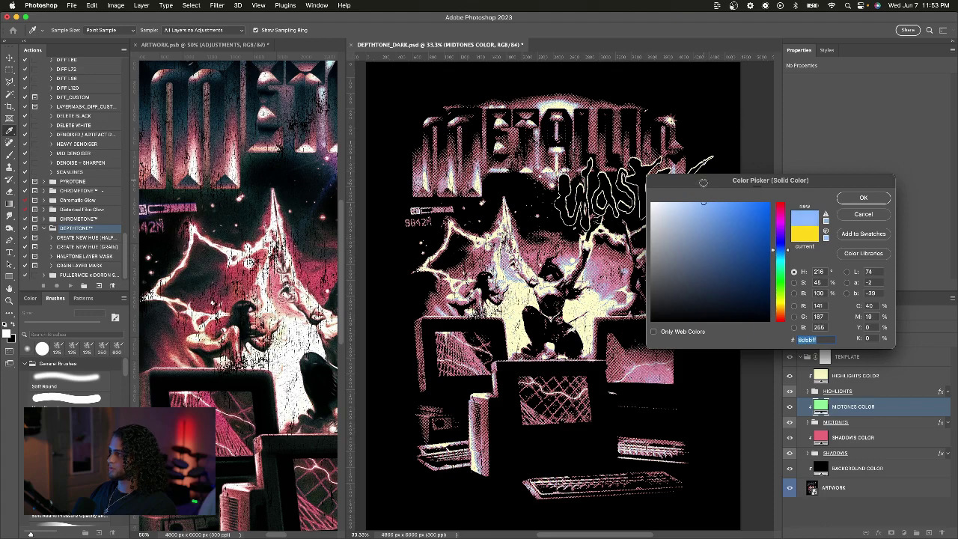
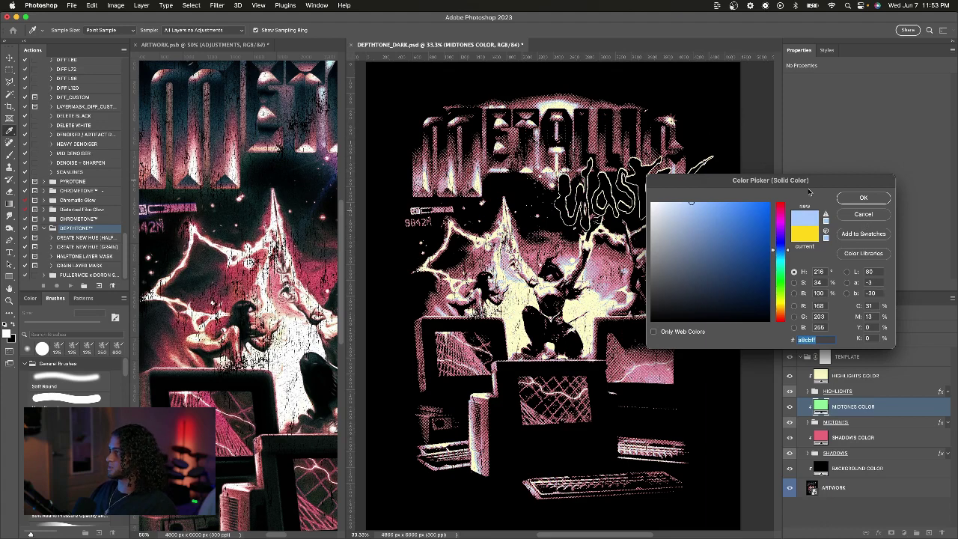
{"action": "left_click_drag", "start_coordinate": [804, 180], "coordinate": [752, 225]}
{"action": "left_click", "coordinate": [811, 244]}
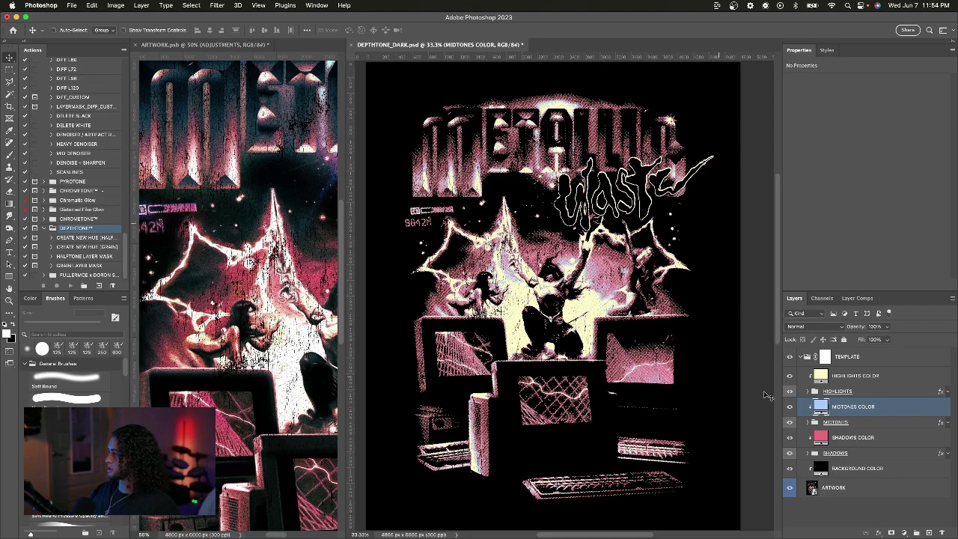
{"action": "double_click", "coordinate": [821, 375]}
{"action": "left_click", "coordinate": [661, 268]}
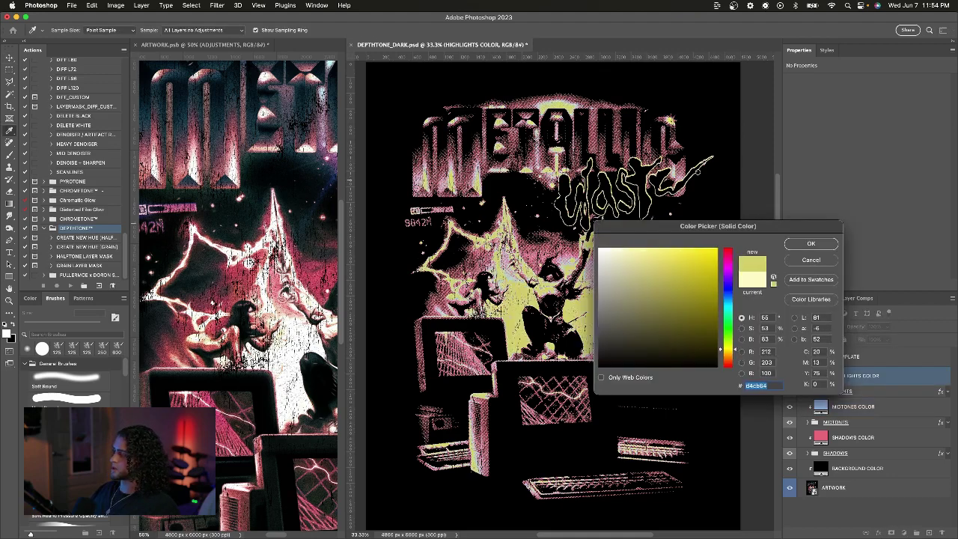
{"action": "left_click", "coordinate": [811, 260]}
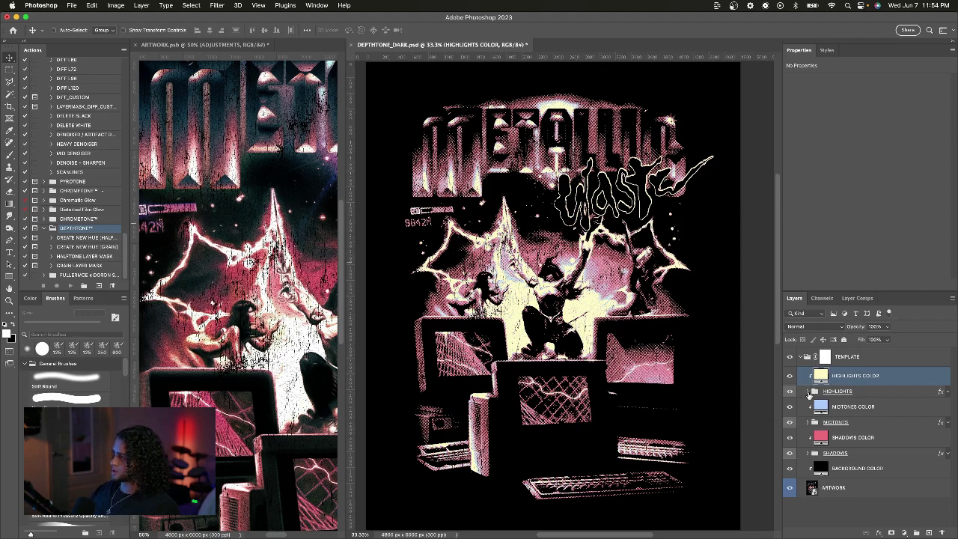
Slightly lower the threshold level of the THRESHOLD VALUE adjustment inside the HIGHLIGHTS group, and collapse the group
{"action": "left_click", "coordinate": [811, 391]}
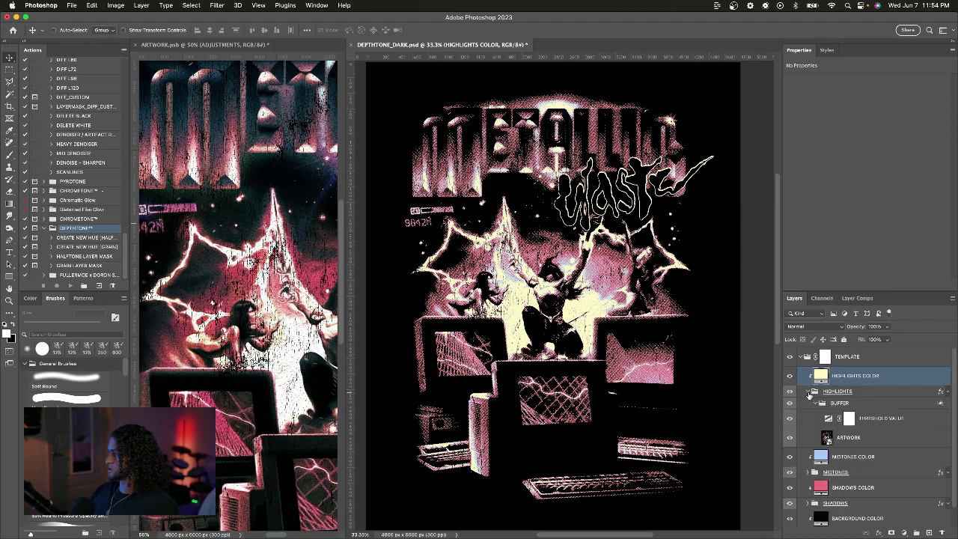
{"action": "left_click", "coordinate": [873, 423]}
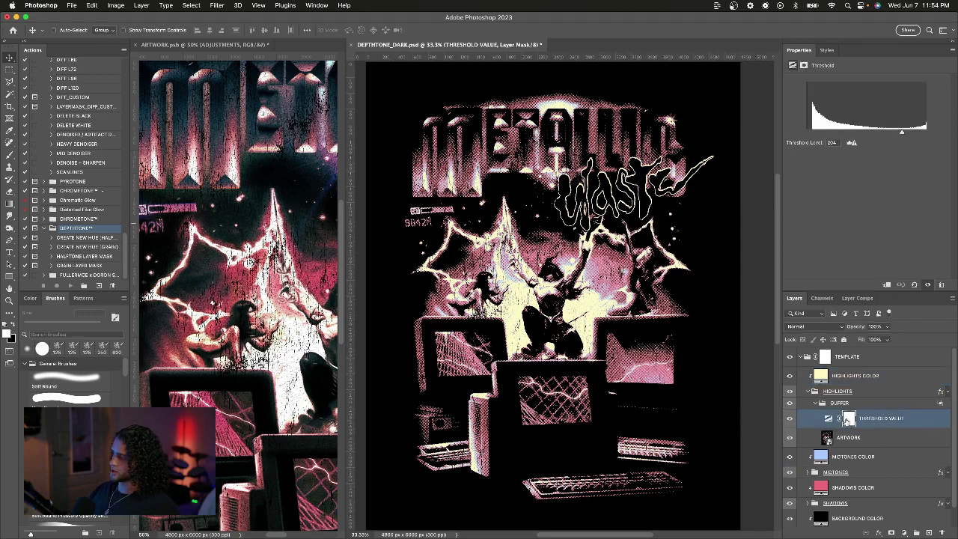
{"action": "key", "text": "super+2"}
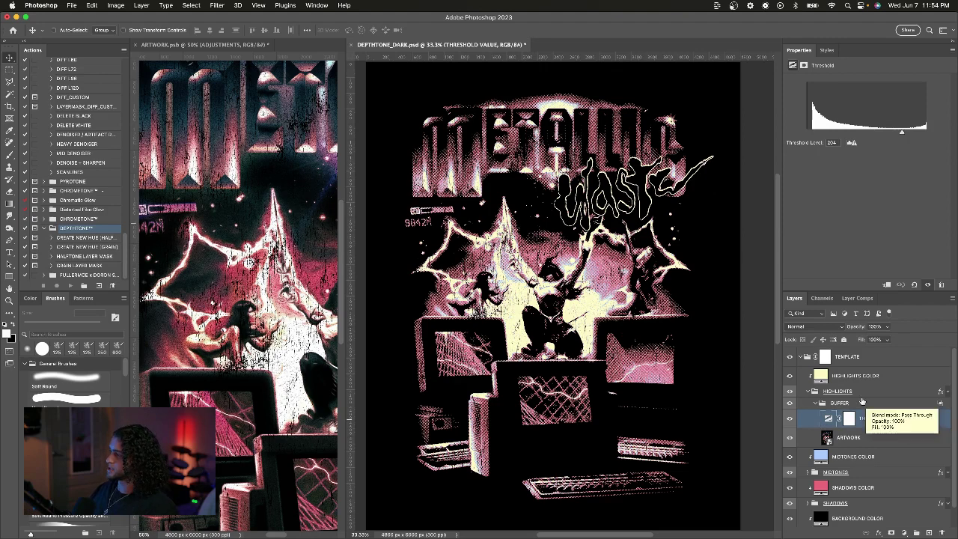
{"action": "scroll", "coordinate": [861, 405], "scroll_direction": "down", "scroll_amount": 1}
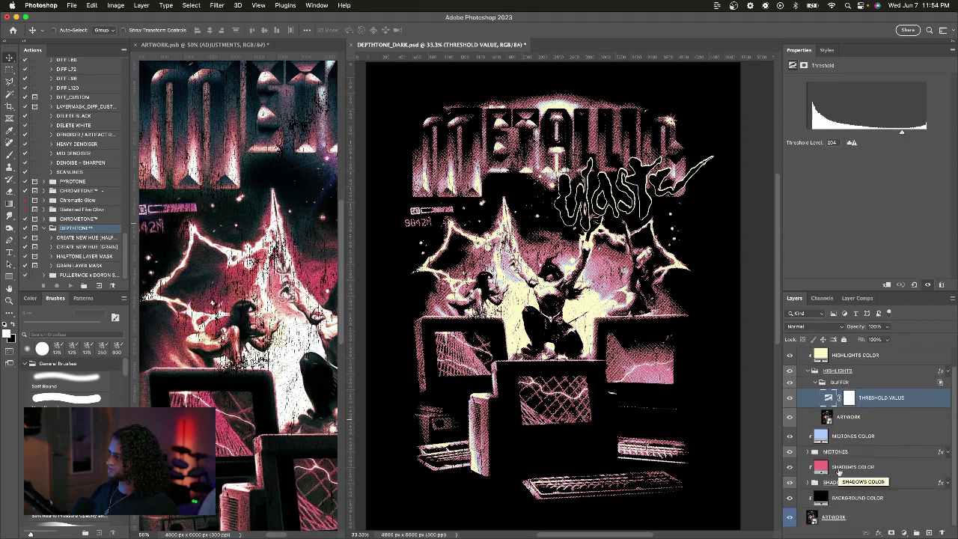
{"action": "scroll", "coordinate": [838, 471], "scroll_direction": "up", "scroll_amount": 1}
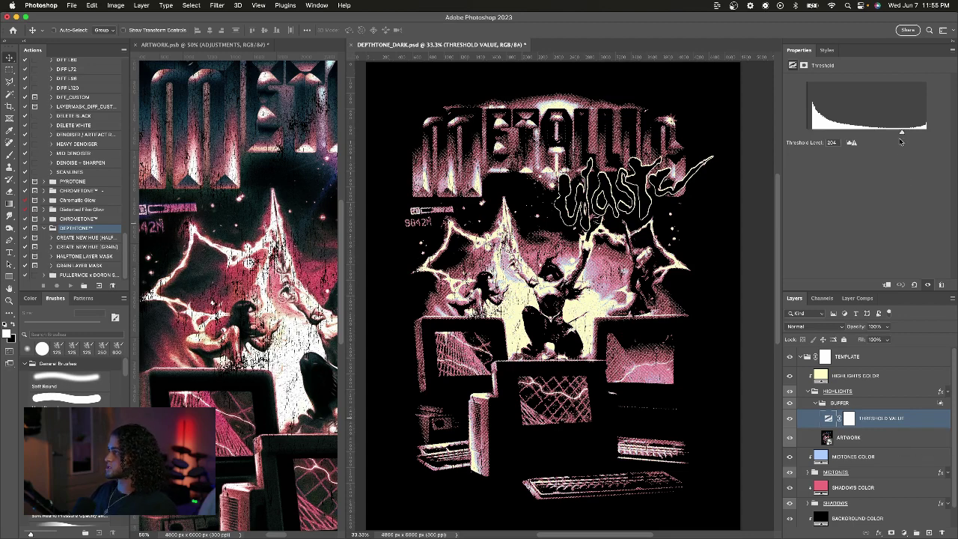
{"action": "mouse_move", "coordinate": [902, 136]}
{"action": "left_mouse_down"}
{"action": "mouse_move", "coordinate": [828, 133]}
{"action": "mouse_move", "coordinate": [906, 133]}
{"action": "mouse_move", "coordinate": [896, 135]}
{"action": "left_mouse_up"}
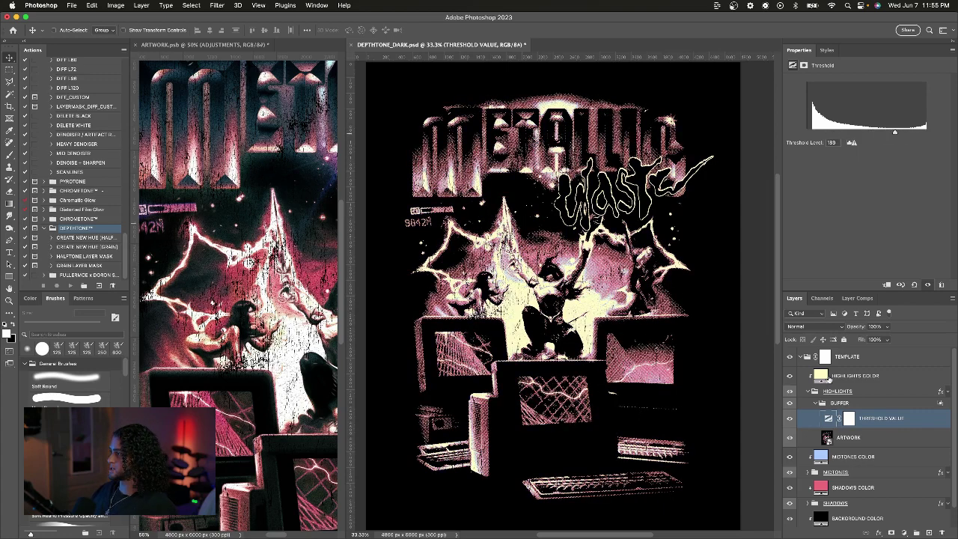
{"action": "left_click", "coordinate": [809, 391]}
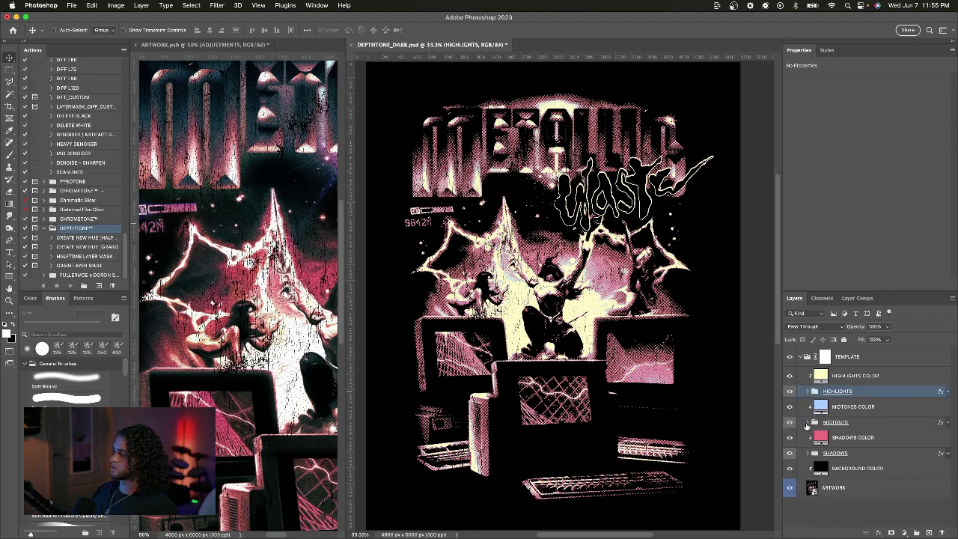
Lower the threshold level of the THRESHOLD VALUE adjustment inside the MIDTONES group to spread the midtone color further
{"action": "left_click", "coordinate": [808, 422]}
{"action": "left_click", "coordinate": [878, 453]}
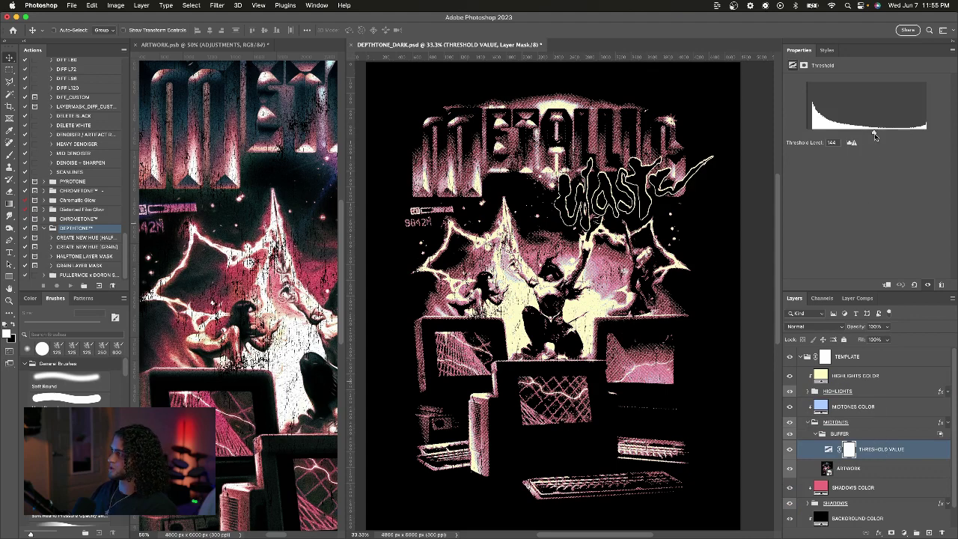
{"action": "left_click_drag", "start_coordinate": [874, 133], "coordinate": [854, 135]}
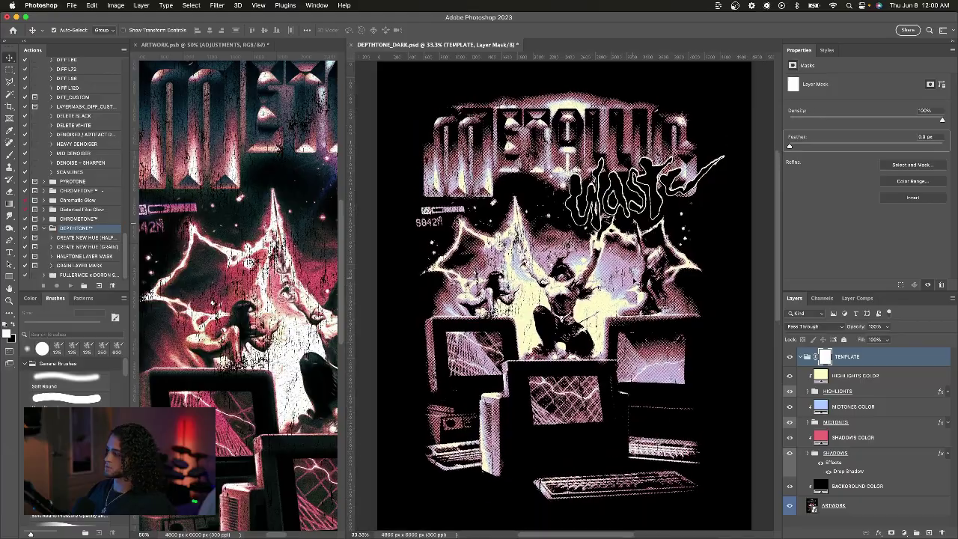
Examine the halftone dots and tone transitions of the METALLIC WASTE artwork at closer magnifications
{"action": "key", "text": "super+plus"}
{"action": "key", "text": "super+plus"}
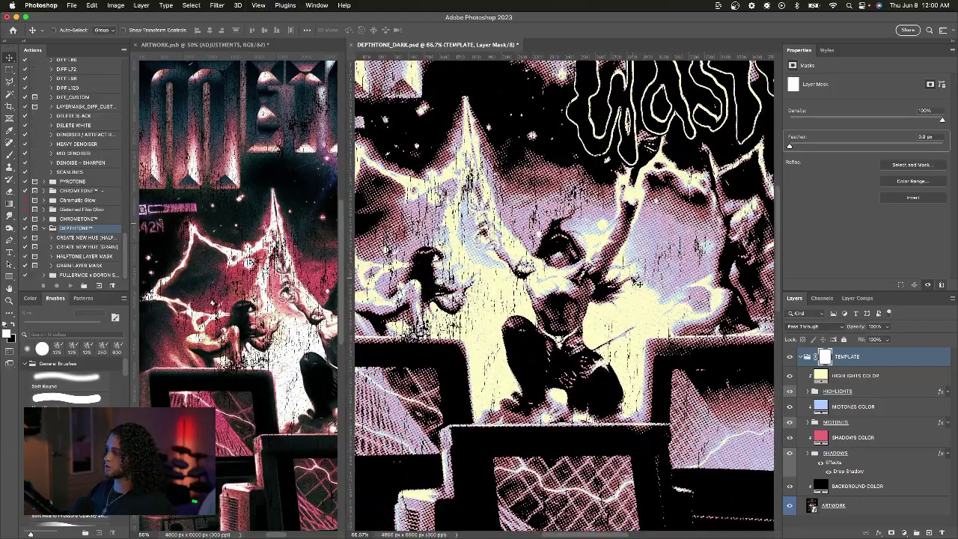
{"action": "key", "text": "super+minus"}
{"action": "key", "text": "super+plus"}
{"action": "key", "text": "super+plus"}
{"action": "key", "text": "super+plus"}
{"action": "key", "text": "super+0"}
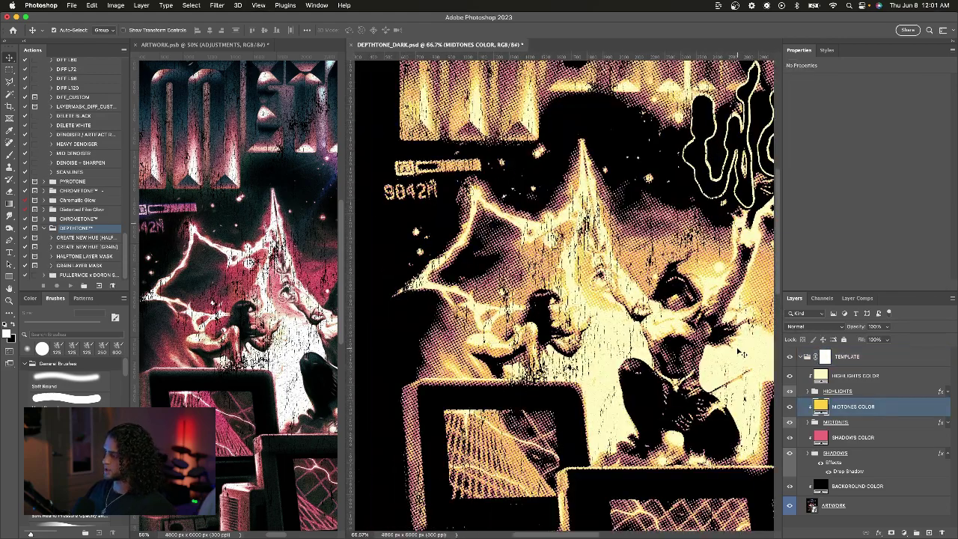
{"action": "scroll", "coordinate": [738, 352], "scroll_direction": "down", "scroll_amount": 3}
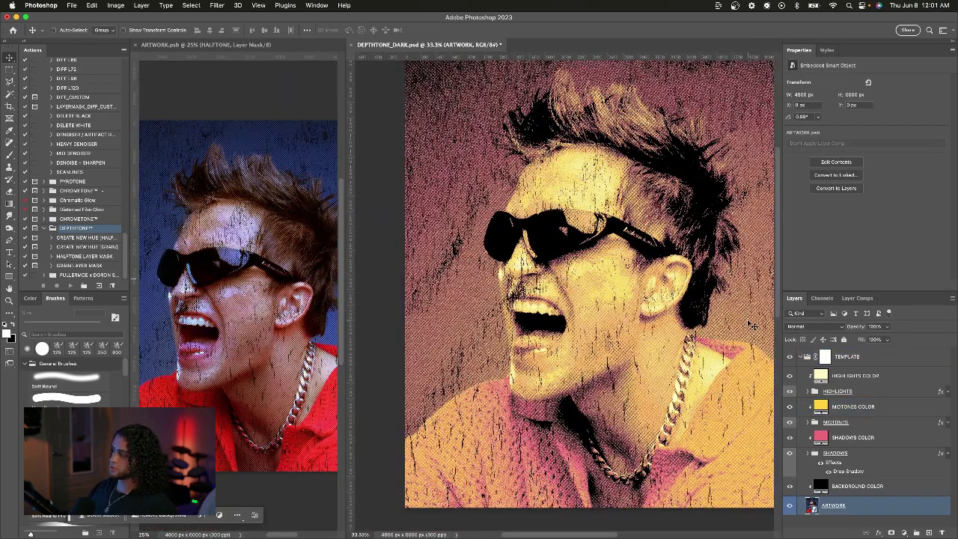
Examine the template effect on the sunglasses portrait at different magnifications and check its source layers in ARTWORK.psb
{"action": "scroll", "coordinate": [675, 303], "scroll_direction": "down", "scroll_amount": 1}
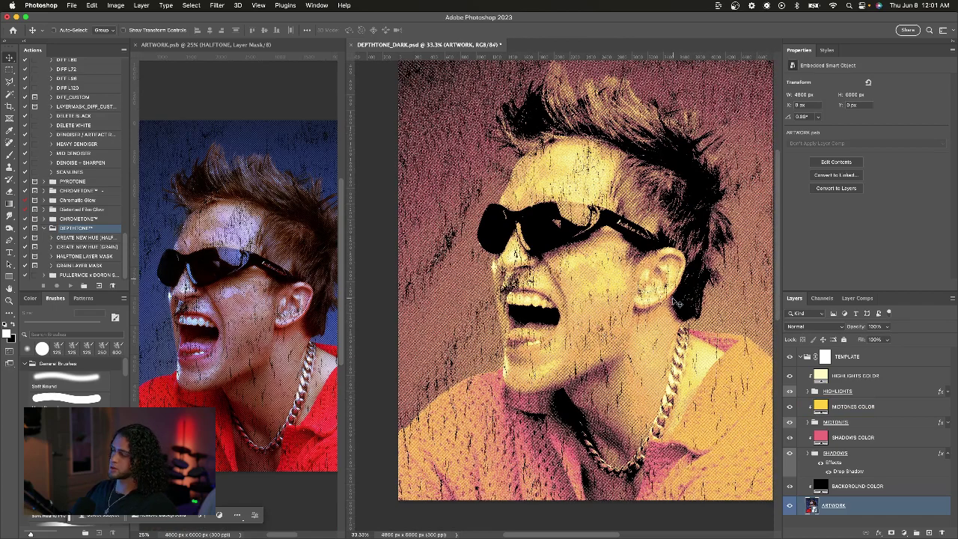
{"action": "scroll", "coordinate": [675, 301], "scroll_direction": "right", "scroll_amount": 2}
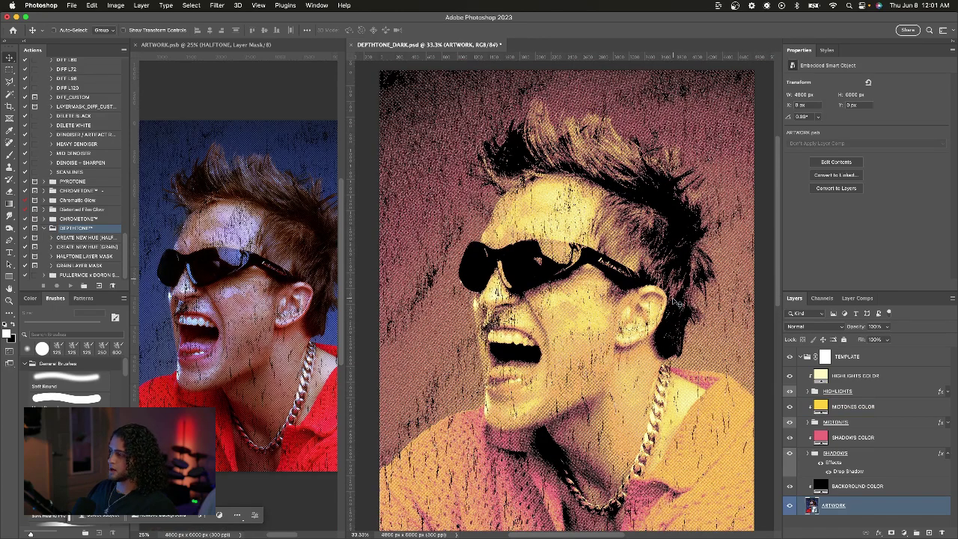
{"action": "scroll", "coordinate": [674, 302], "scroll_direction": "up", "scroll_amount": 1}
{"action": "scroll", "coordinate": [675, 302], "scroll_direction": "down", "scroll_amount": 1}
{"action": "scroll", "coordinate": [676, 303], "scroll_direction": "up", "scroll_amount": 1}
{"action": "left_click", "coordinate": [243, 280]}
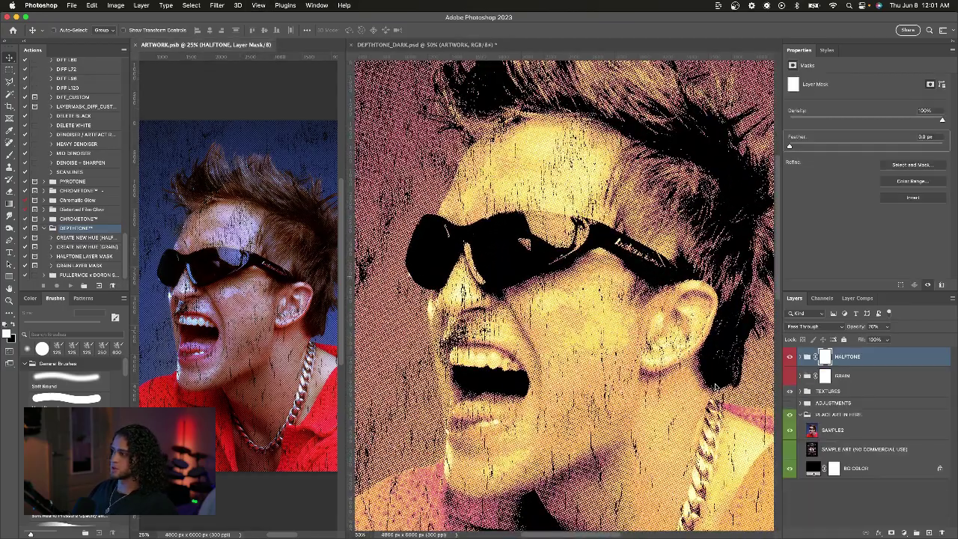
{"action": "left_click", "coordinate": [425, 49]}
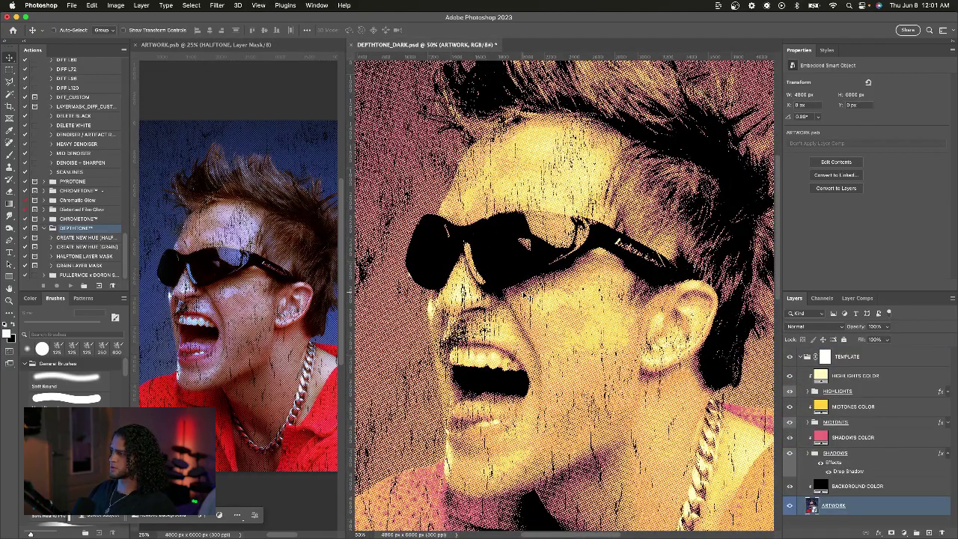
{"action": "key", "text": "super+minus"}
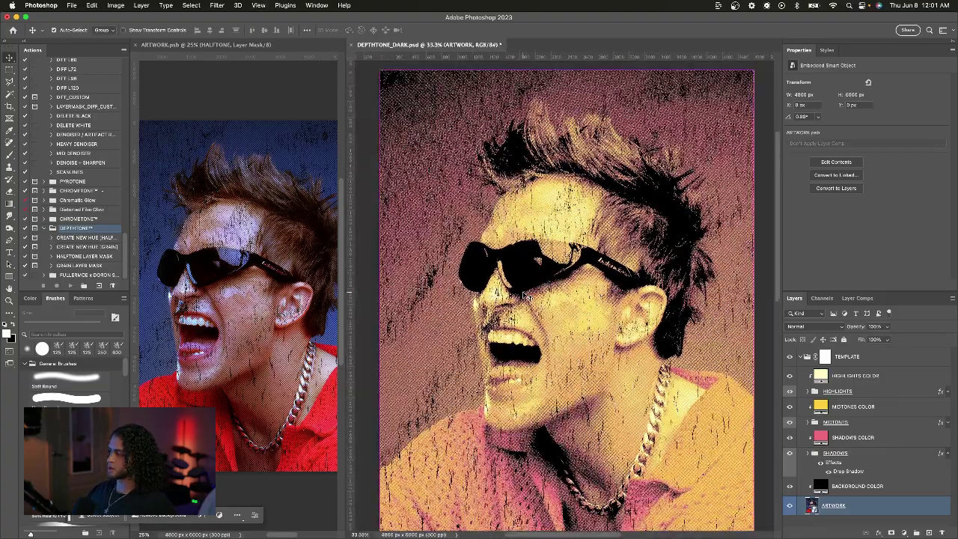
{"action": "key", "text": "super+equal"}
{"action": "key", "text": "super+minus"}
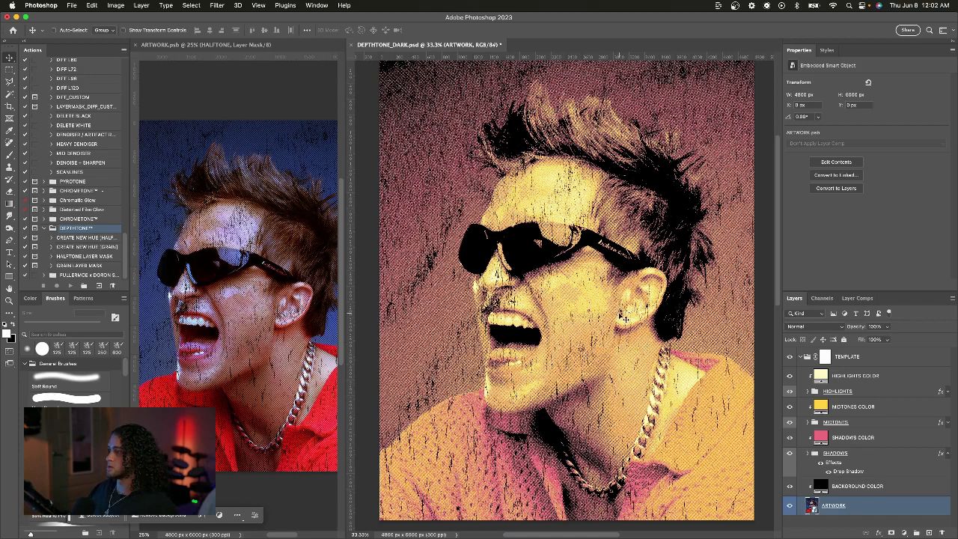
{"action": "scroll", "coordinate": [623, 318], "scroll_direction": "right", "scroll_amount": 2}
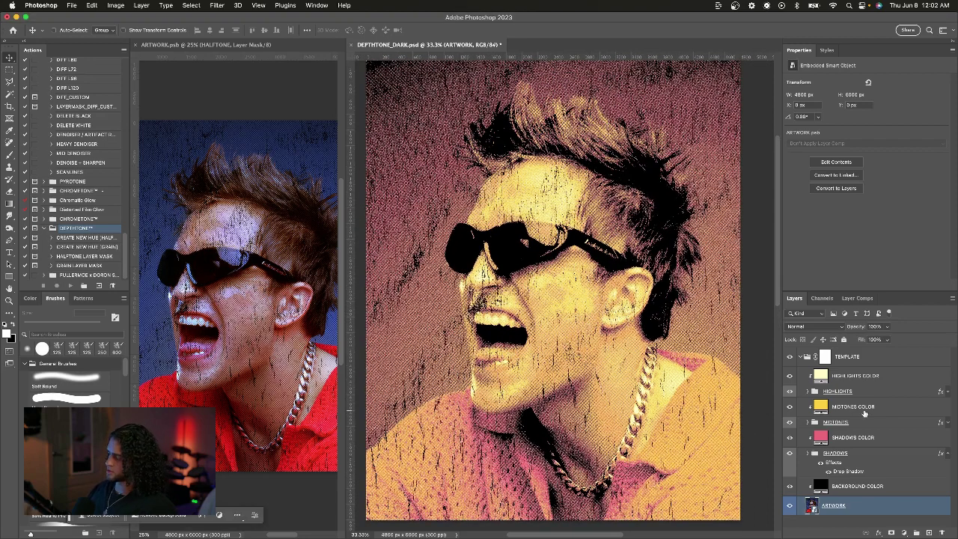
Recolor the MIDTONES COLOR fill layer to a light orange
{"action": "left_click", "coordinate": [834, 410]}
{"action": "double_click", "coordinate": [823, 407]}
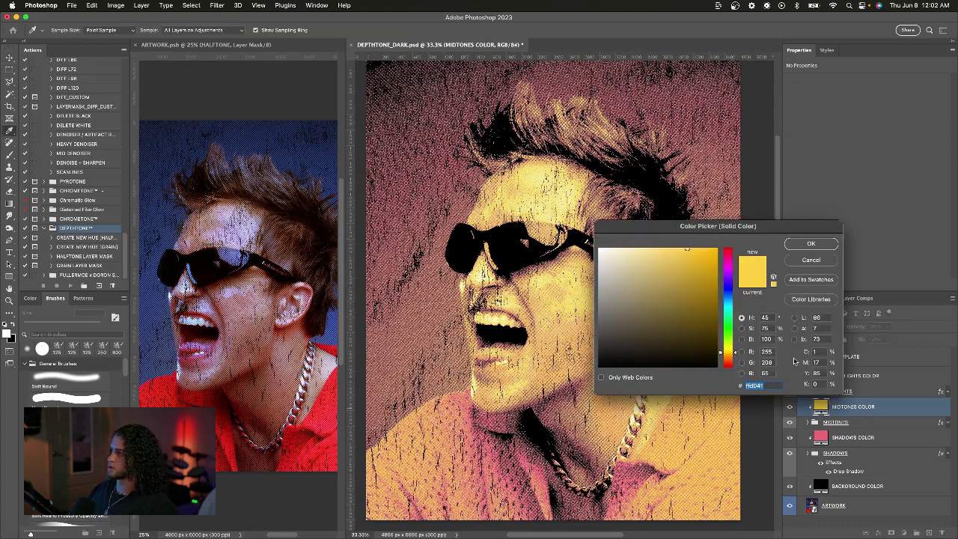
{"action": "left_click_drag", "start_coordinate": [665, 223], "coordinate": [766, 137]}
{"action": "mouse_move", "coordinate": [754, 221]}
{"action": "left_mouse_down"}
{"action": "mouse_move", "coordinate": [789, 169]}
{"action": "mouse_move", "coordinate": [764, 176]}
{"action": "mouse_move", "coordinate": [777, 172]}
{"action": "left_mouse_up"}
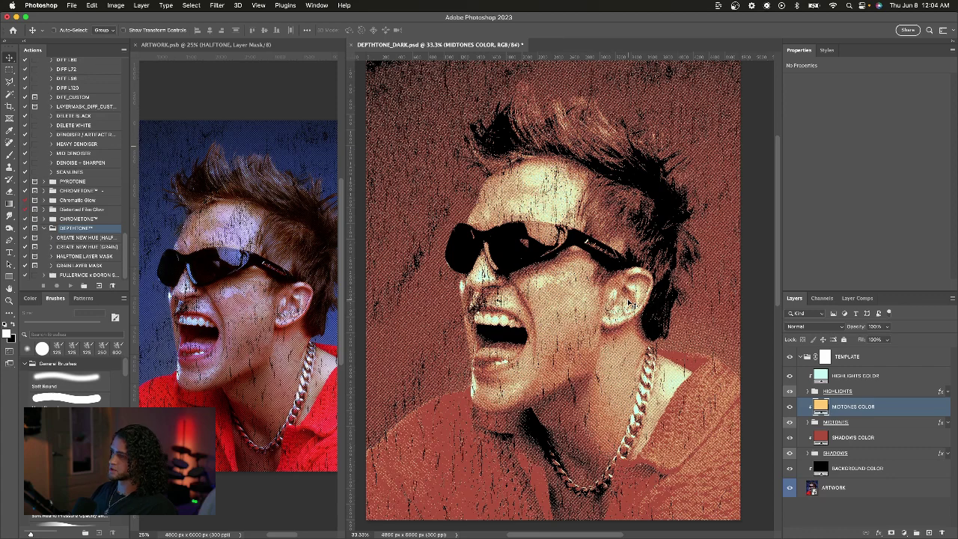
Look over the recolored portrait and compare it with the source image in ARTWORK.psb, ending in the DEPTHTONE_DARK template
{"action": "scroll", "coordinate": [631, 303], "scroll_direction": "up", "scroll_amount": 1}
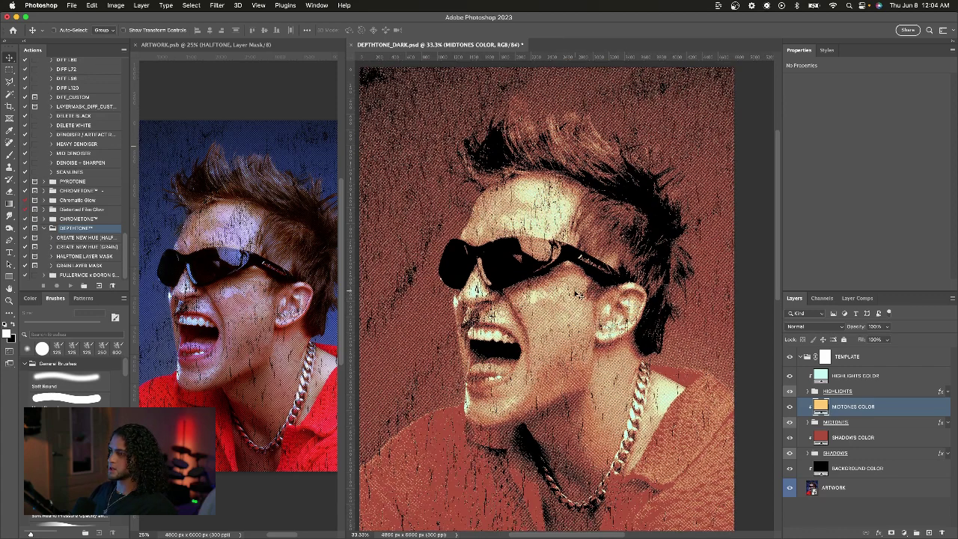
{"action": "scroll", "coordinate": [576, 294], "scroll_direction": "left", "scroll_amount": 2}
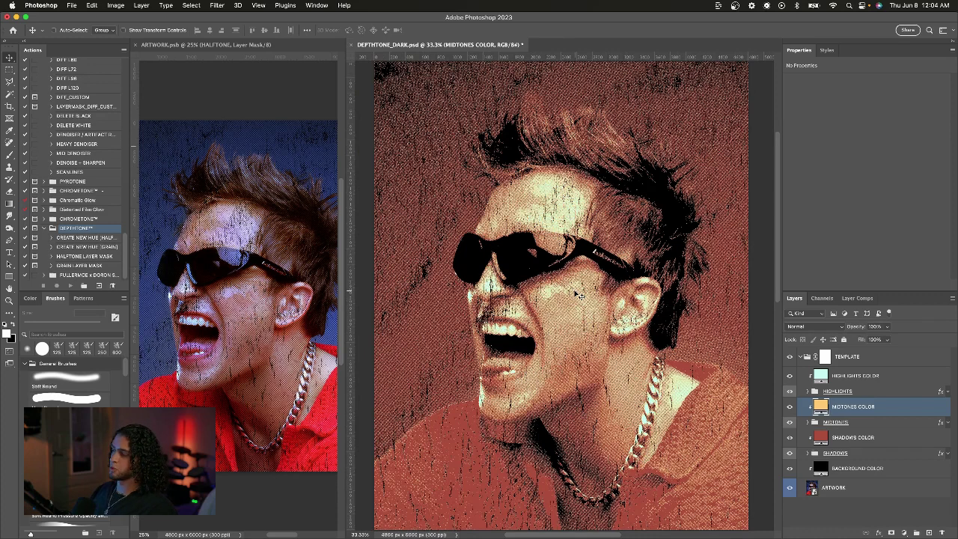
{"action": "left_click", "coordinate": [303, 365]}
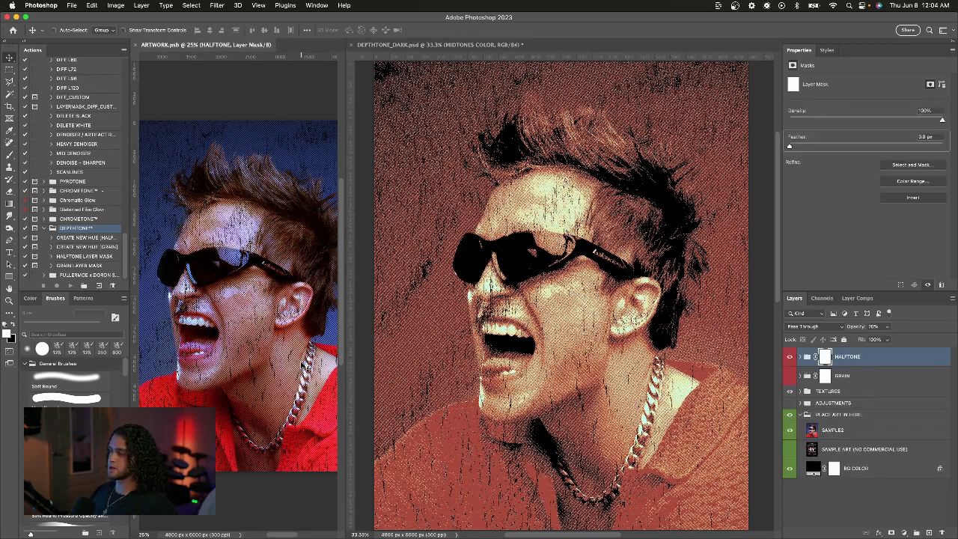
{"action": "left_click", "coordinate": [643, 325]}
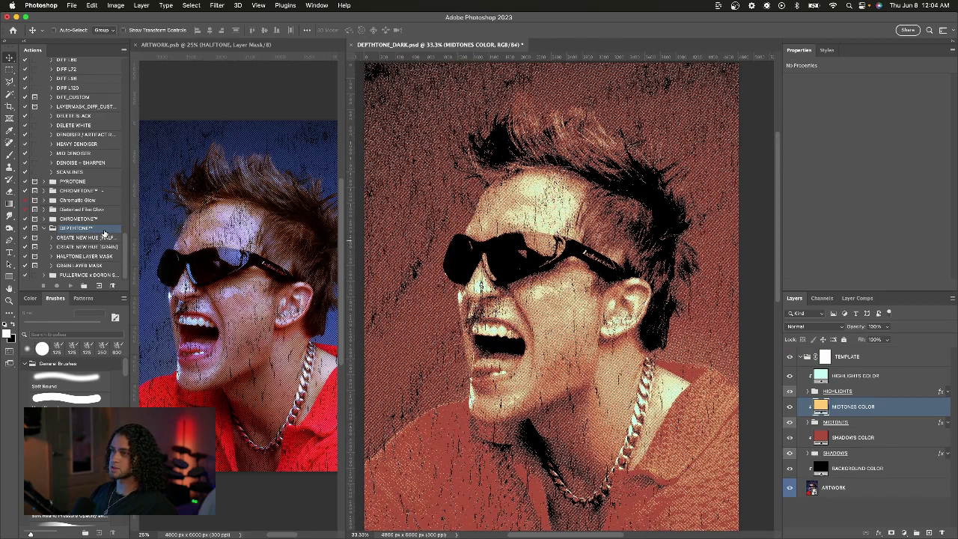
Look through the DEPTHTONE action set's two CREATE NEW HUE actions and select the HALFTONE LAYER MASK action
{"action": "left_click", "coordinate": [80, 238]}
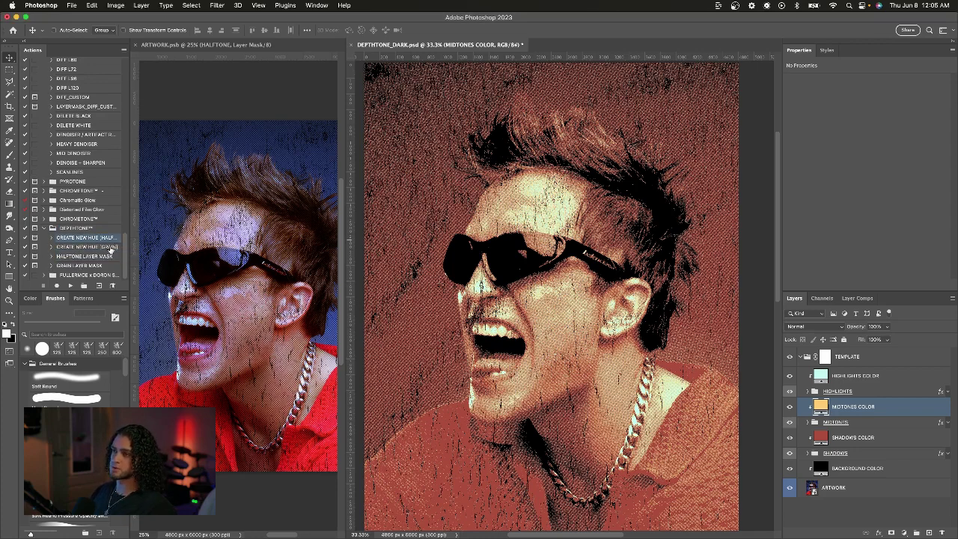
{"action": "left_click", "coordinate": [110, 247]}
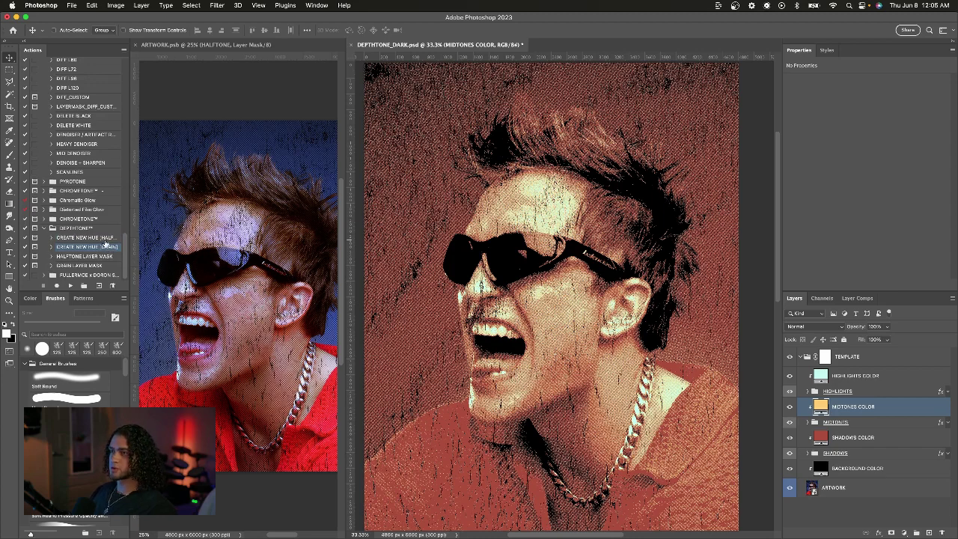
{"action": "left_click", "coordinate": [88, 238]}
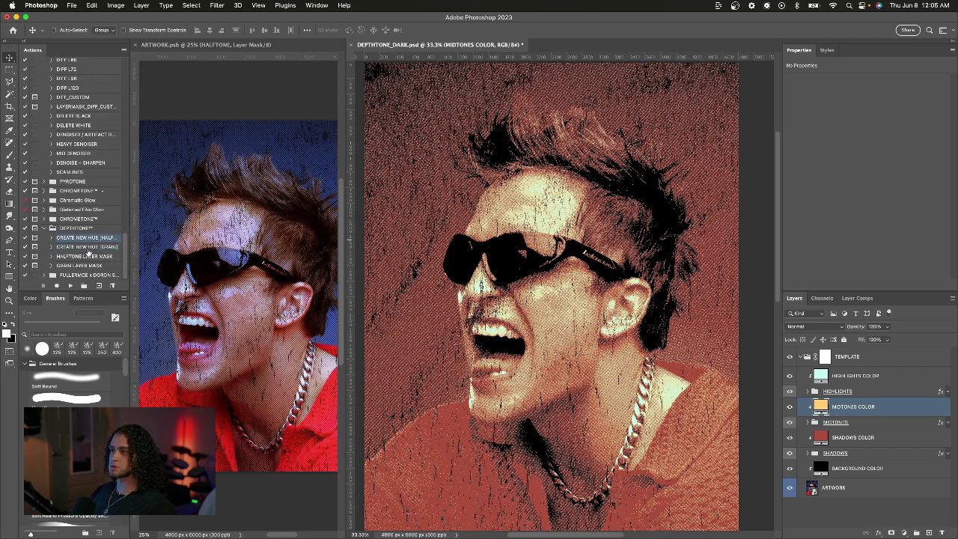
{"action": "left_click", "coordinate": [87, 256]}
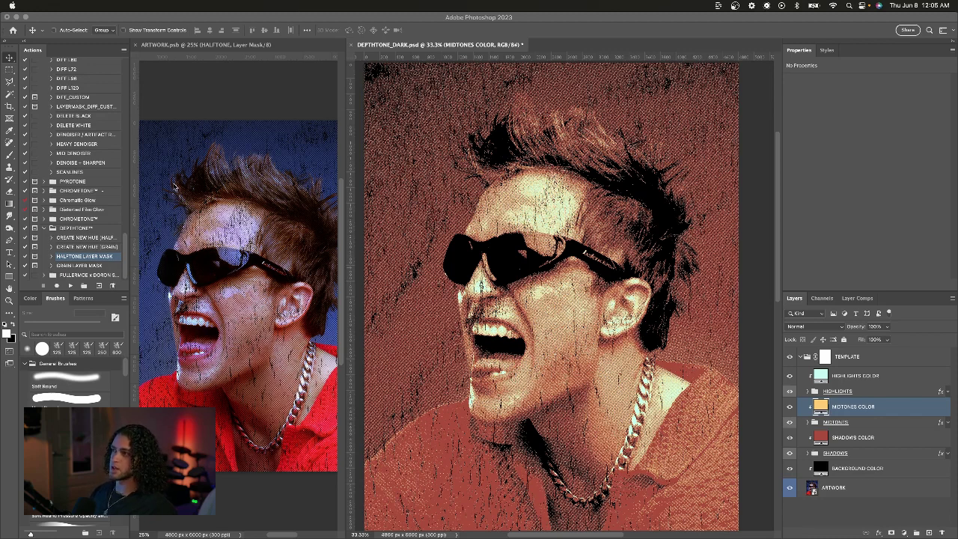
Run the CREATE NEW HUE (HALFTONE) action on the ARTWORK layer and continue past its two instruction messages to Color Range
{"action": "left_click", "coordinate": [848, 358]}
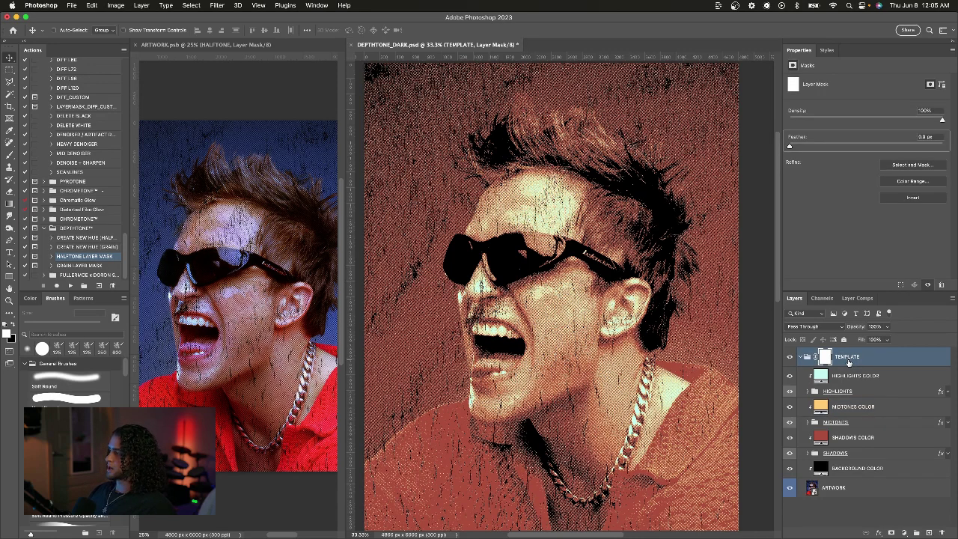
{"action": "left_click", "coordinate": [838, 491]}
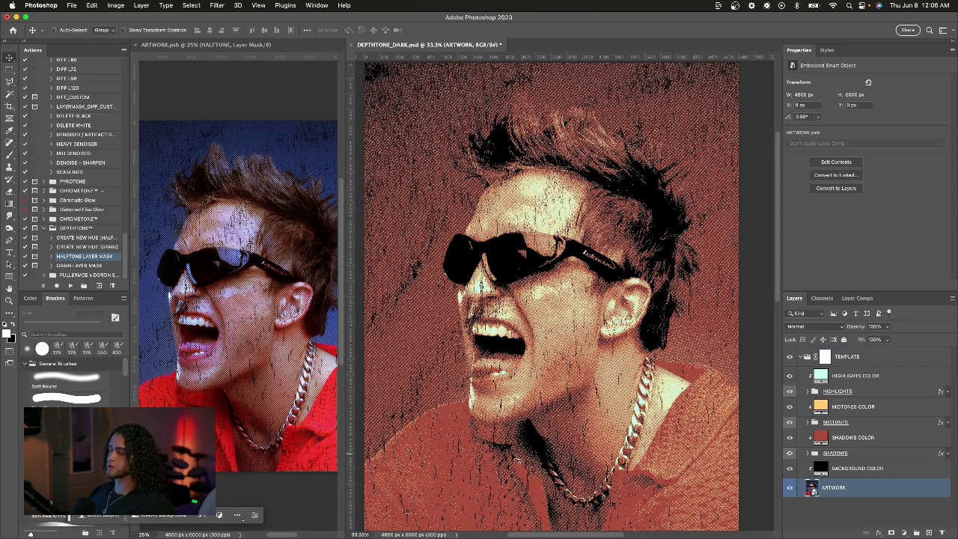
{"action": "left_click", "coordinate": [98, 238]}
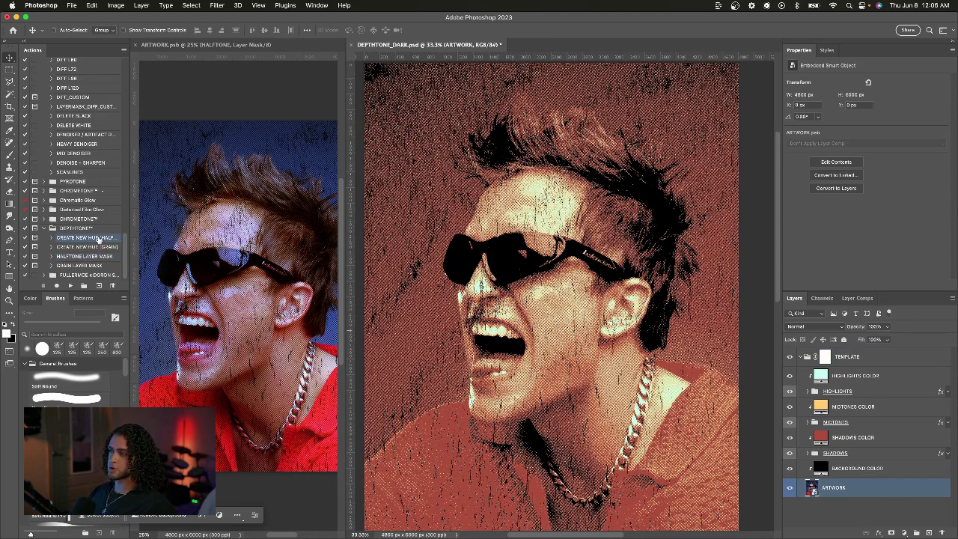
{"action": "left_click", "coordinate": [71, 285]}
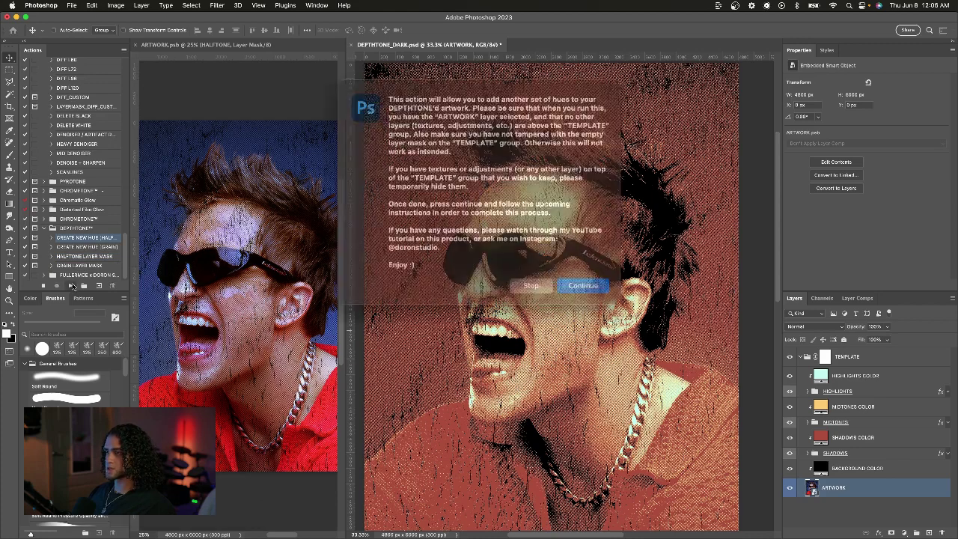
{"action": "left_click_drag", "start_coordinate": [520, 111], "coordinate": [498, 182]}
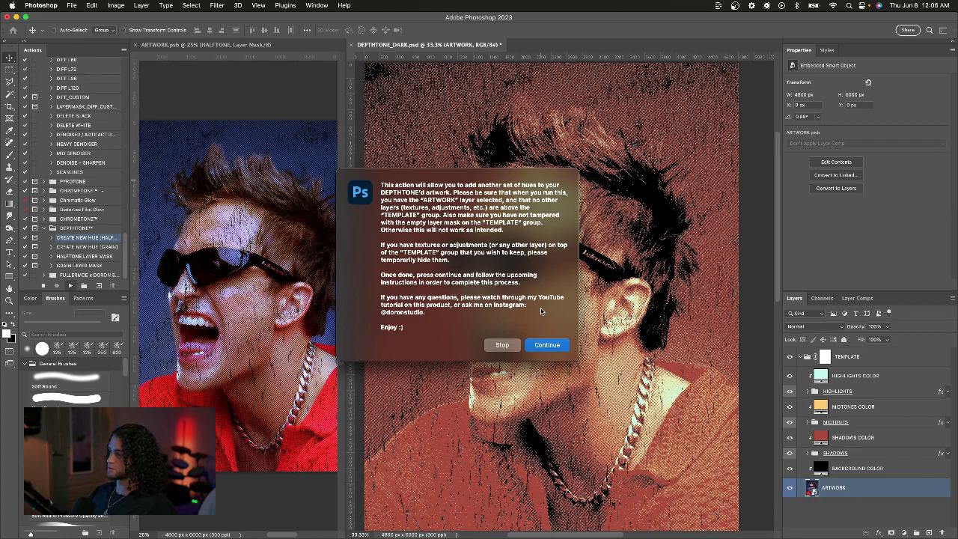
{"action": "left_click", "coordinate": [547, 345]}
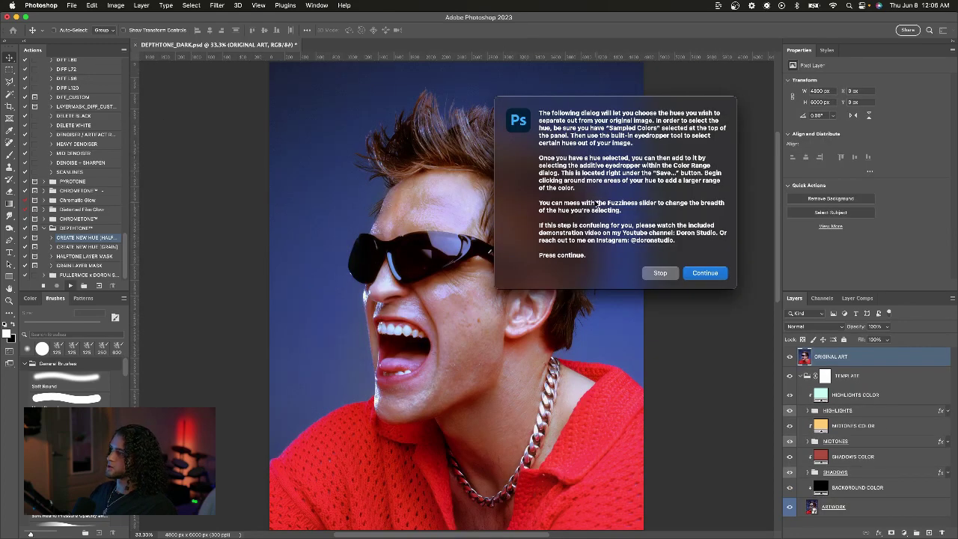
{"action": "left_click_drag", "start_coordinate": [541, 107], "coordinate": [621, 142]}
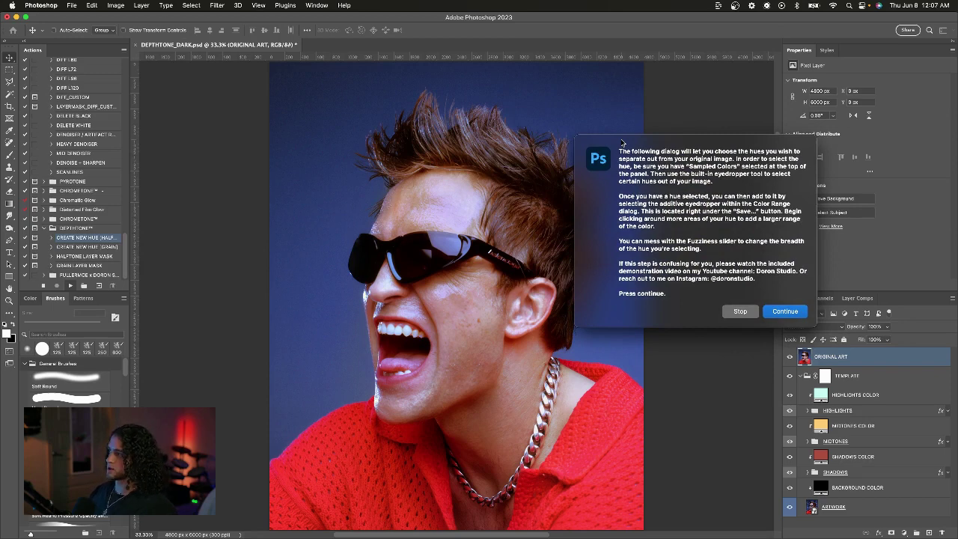
{"action": "left_click_drag", "start_coordinate": [645, 152], "coordinate": [627, 140]}
{"action": "left_click", "coordinate": [782, 311]}
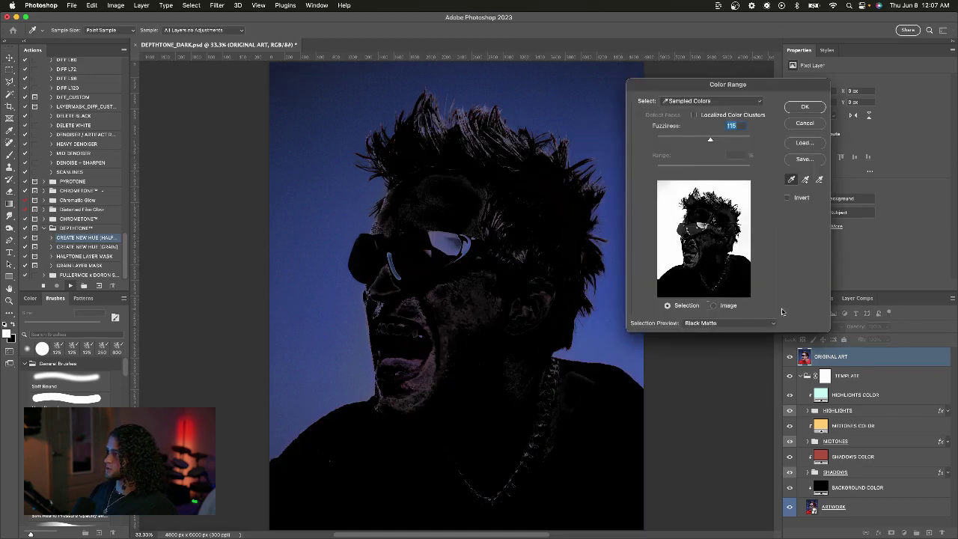
Keep Color Range selecting by Sampled Colors and set its Fuzziness to 142
{"action": "left_click_drag", "start_coordinate": [696, 93], "coordinate": [663, 136]}
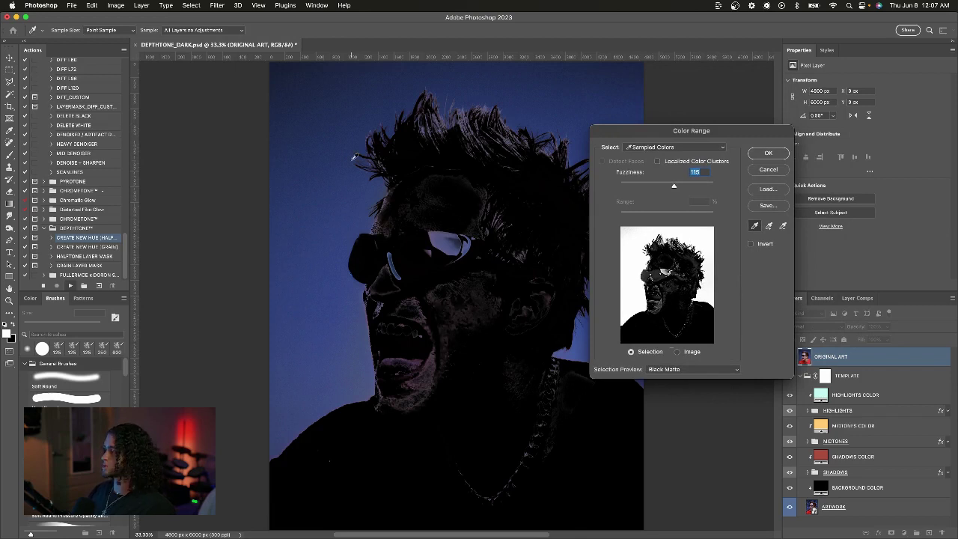
{"action": "left_click_drag", "start_coordinate": [704, 134], "coordinate": [683, 123]}
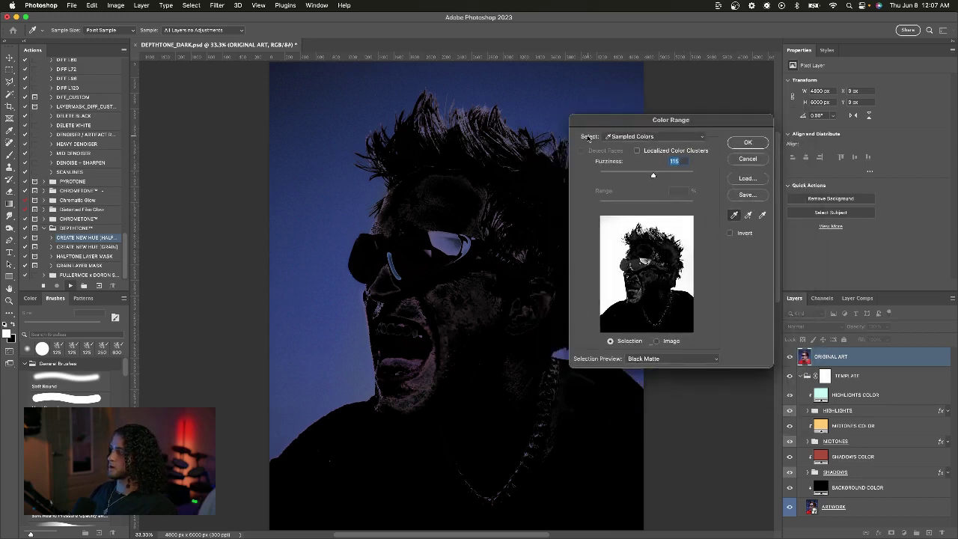
{"action": "left_click", "coordinate": [610, 136]}
{"action": "left_click", "coordinate": [662, 137]}
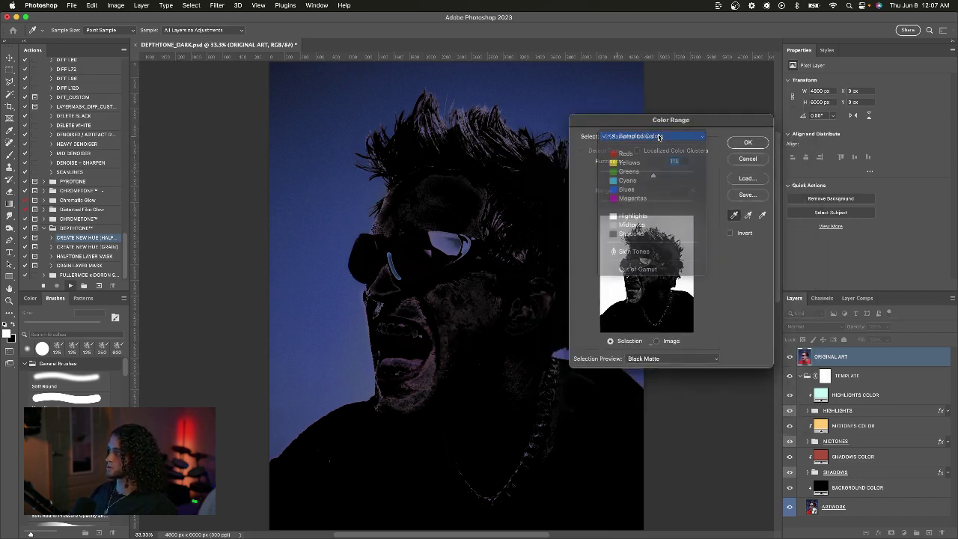
{"action": "mouse_move", "coordinate": [654, 175]}
{"action": "left_mouse_down"}
{"action": "mouse_move", "coordinate": [621, 177]}
{"action": "mouse_move", "coordinate": [666, 176]}
{"action": "left_mouse_up"}
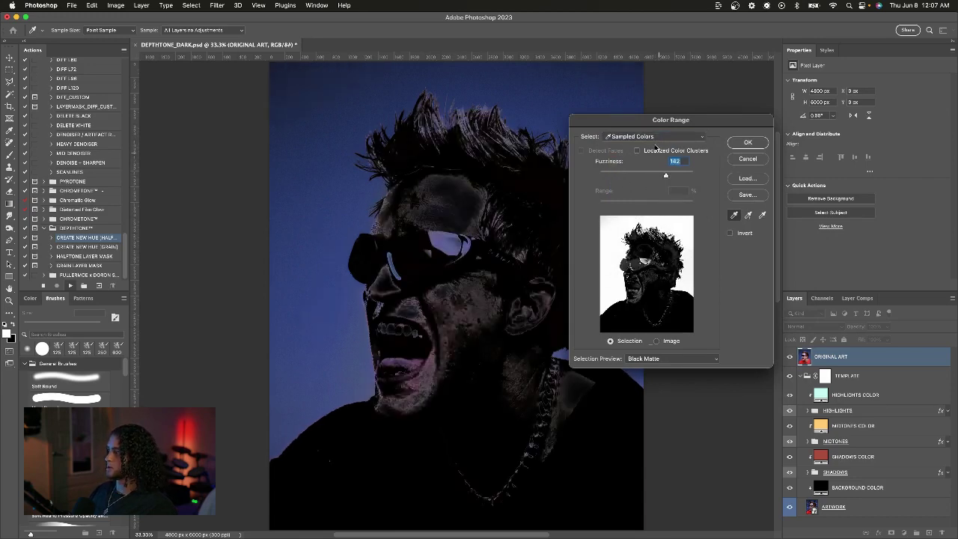
{"action": "left_click_drag", "start_coordinate": [638, 125], "coordinate": [666, 101]}
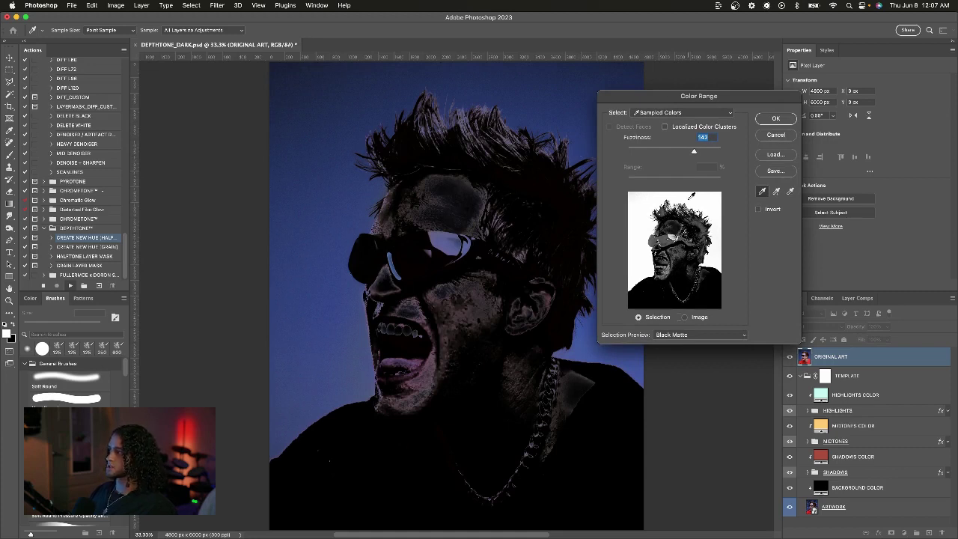
{"action": "left_click_drag", "start_coordinate": [662, 96], "coordinate": [652, 95]}
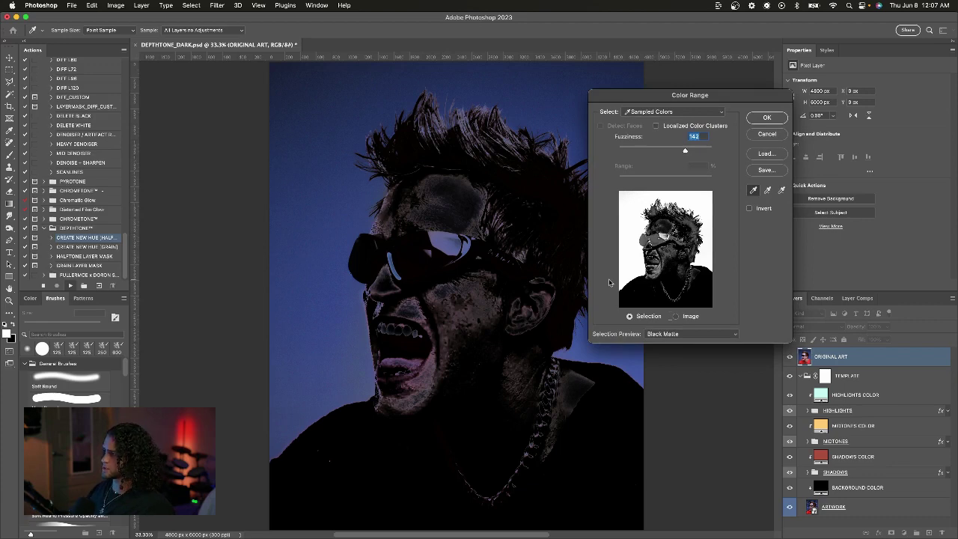
{"action": "left_click_drag", "start_coordinate": [630, 96], "coordinate": [630, 77]}
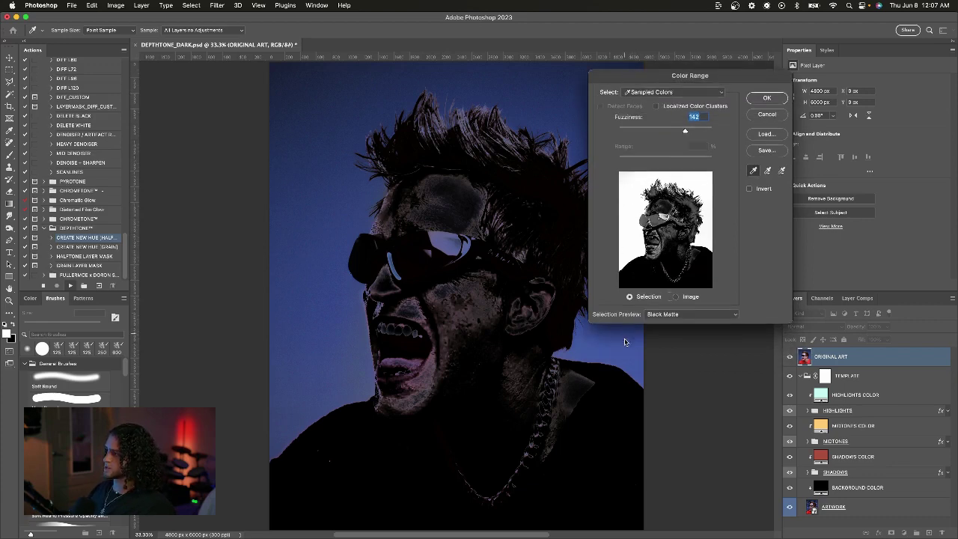
Preview the Color Range selection on the portrait with None and with Quick Mask
{"action": "left_click", "coordinate": [653, 313]}
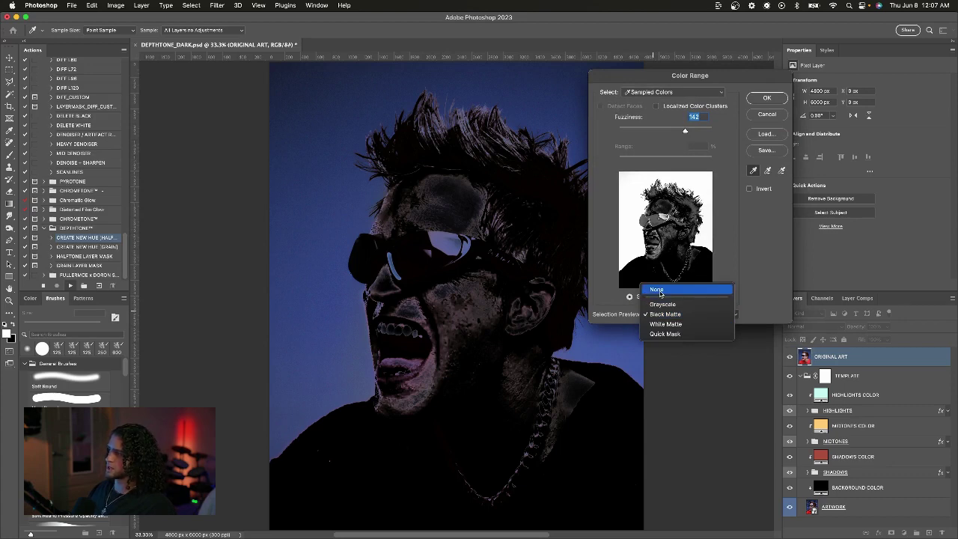
{"action": "left_click", "coordinate": [659, 292]}
{"action": "left_click", "coordinate": [664, 315]}
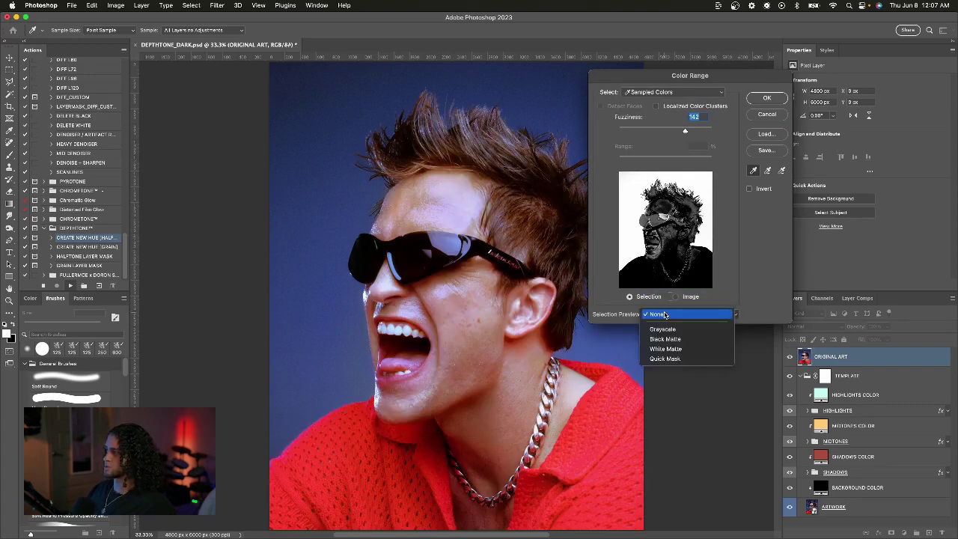
{"action": "left_click", "coordinate": [662, 360]}
{"action": "left_click_drag", "start_coordinate": [623, 74], "coordinate": [662, 103]}
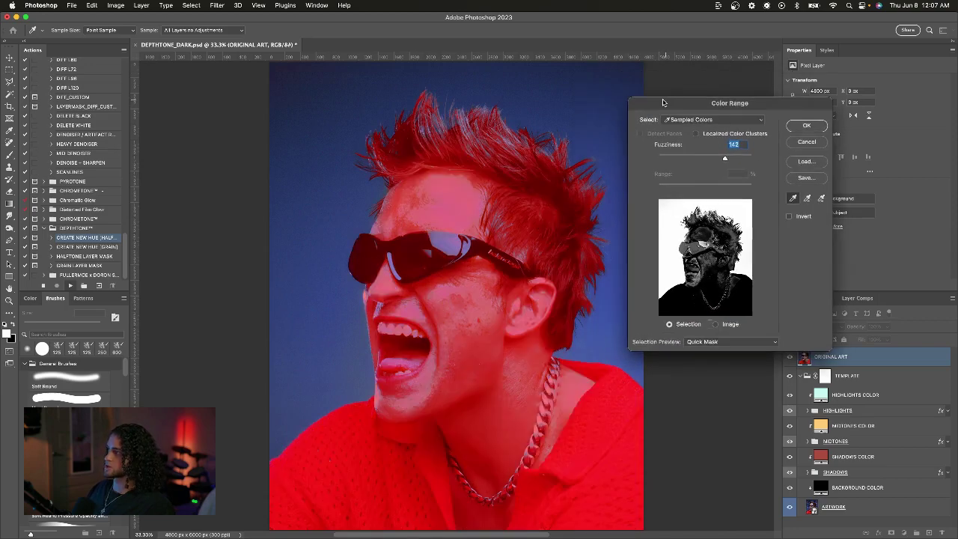
Sample the skin highlight on the forehead as the hue to isolate
{"action": "left_click", "coordinate": [414, 220]}
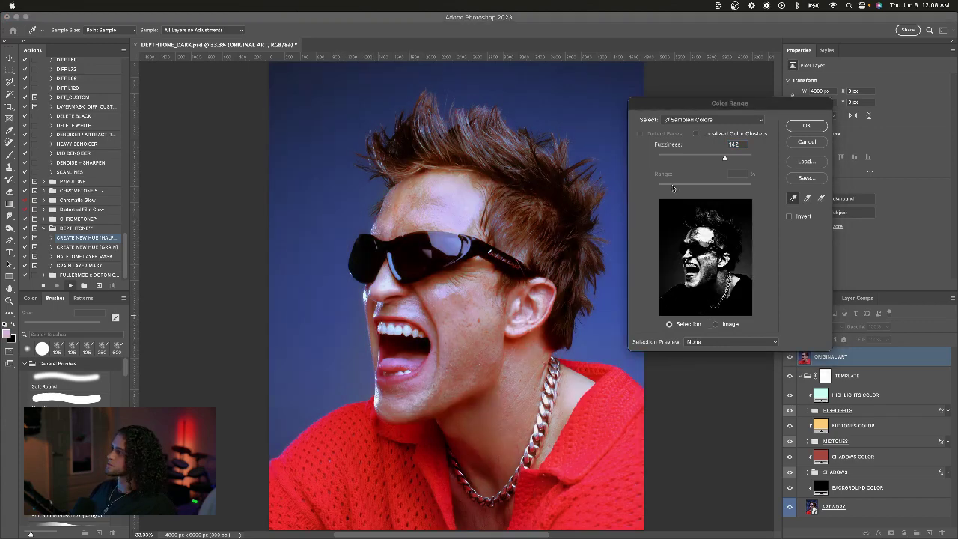
{"action": "left_click_drag", "start_coordinate": [676, 106], "coordinate": [668, 113]}
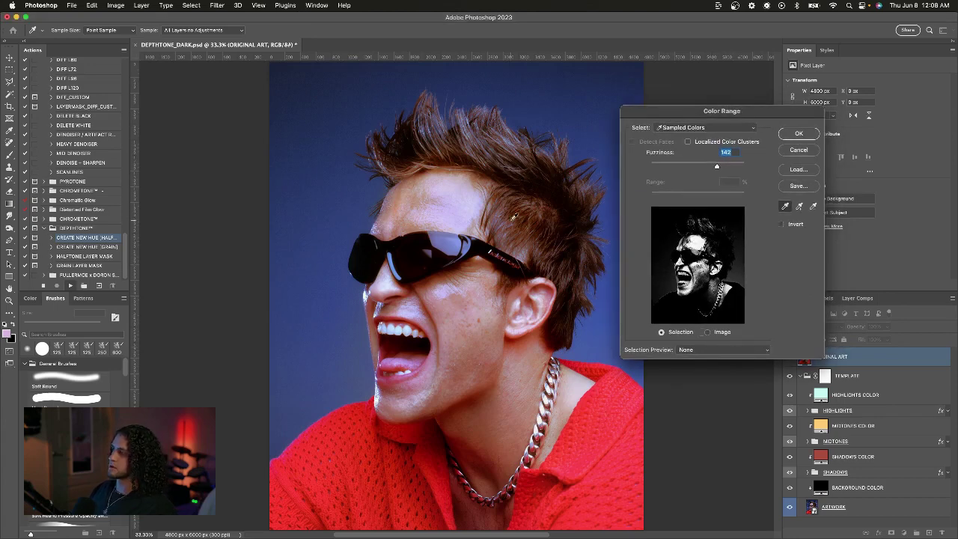
{"action": "left_click_drag", "start_coordinate": [693, 117], "coordinate": [693, 103]}
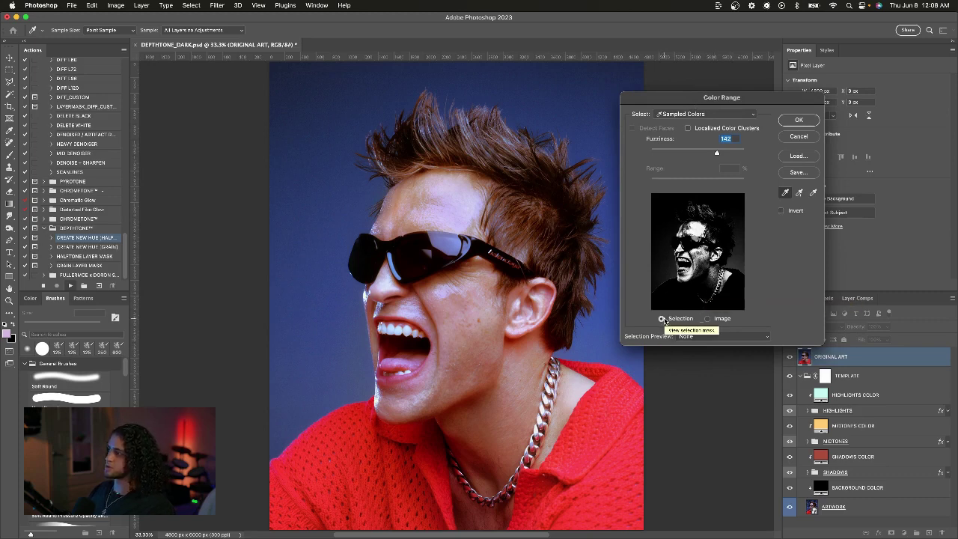
{"action": "left_click_drag", "start_coordinate": [682, 100], "coordinate": [708, 101]}
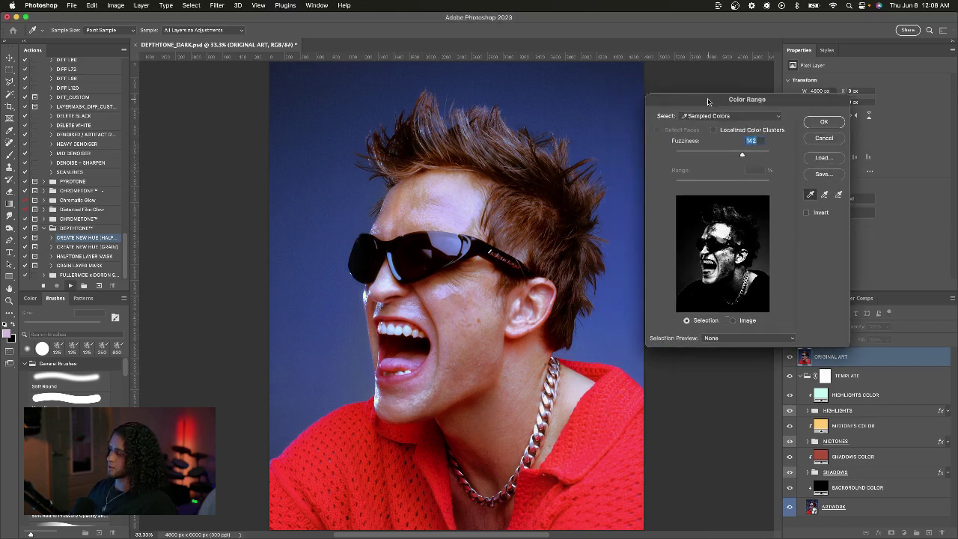
Sample the blue backdrop beside the hair and add more blue shades from spots all around the portrait to the selection
{"action": "left_click", "coordinate": [335, 185]}
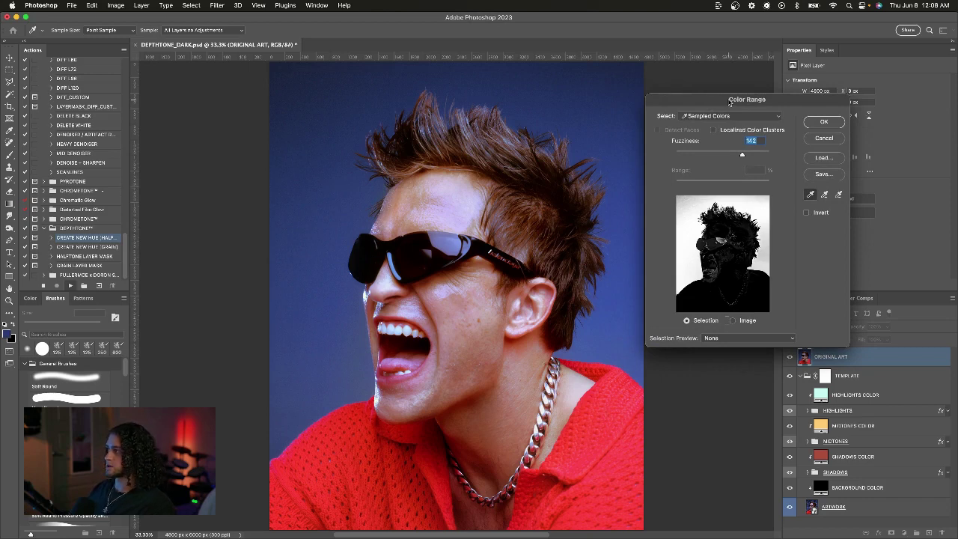
{"action": "left_click_drag", "start_coordinate": [730, 103], "coordinate": [647, 80]}
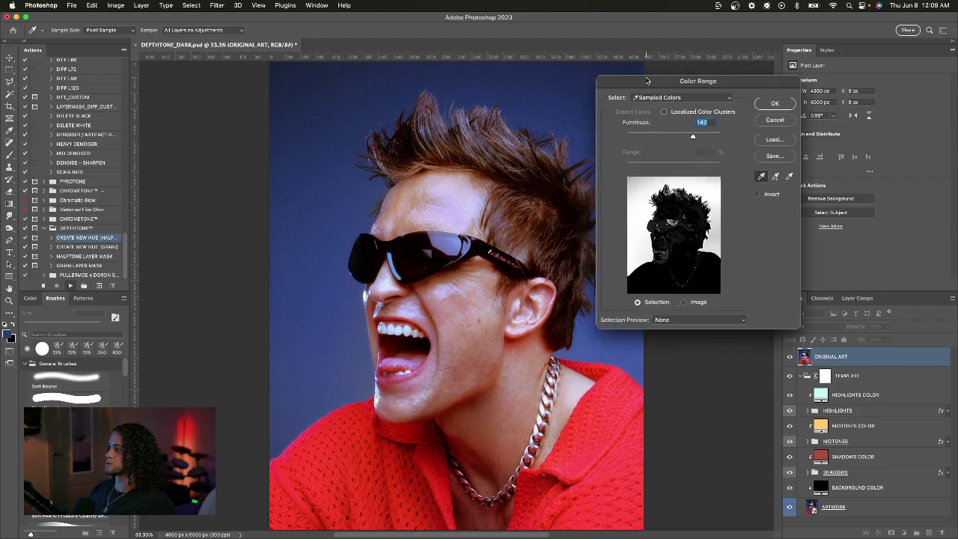
{"action": "left_click", "coordinate": [776, 177]}
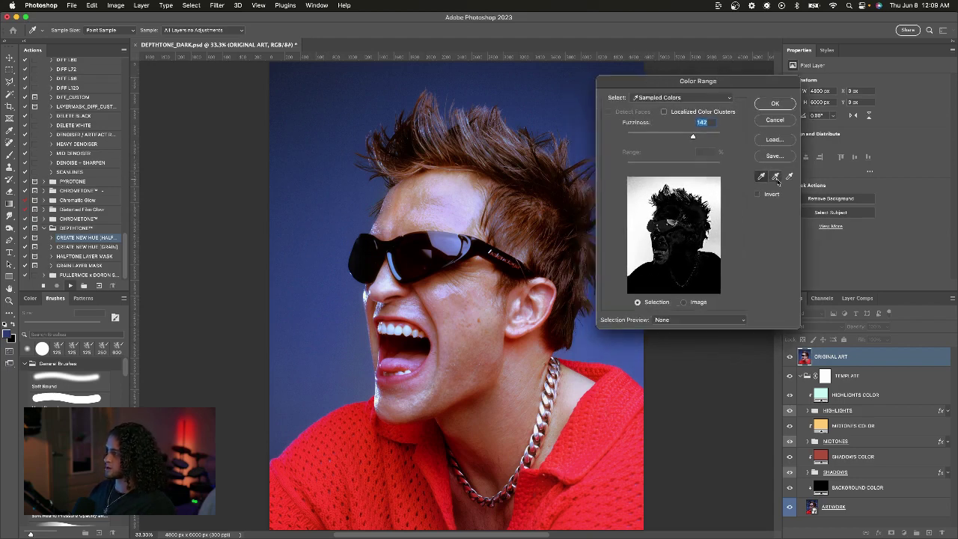
{"action": "left_click_drag", "start_coordinate": [688, 80], "coordinate": [773, 80]}
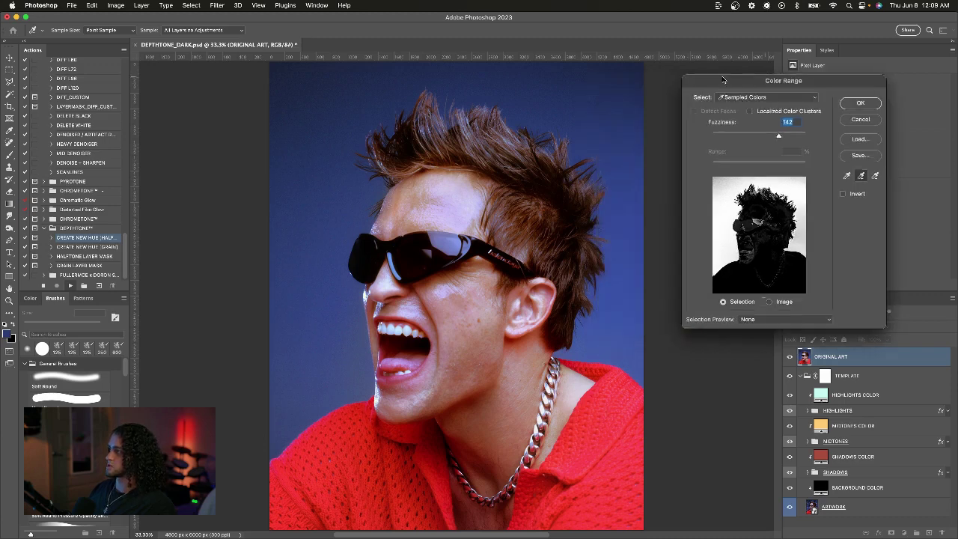
{"action": "left_click", "coordinate": [601, 90]}
{"action": "left_click", "coordinate": [560, 79]}
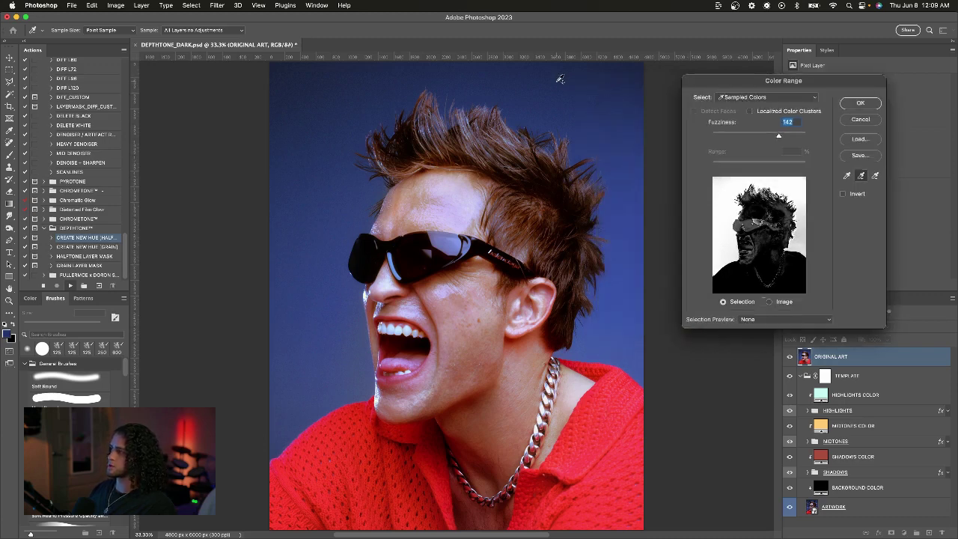
{"action": "left_click", "coordinate": [460, 77]}
{"action": "left_click", "coordinate": [406, 79]}
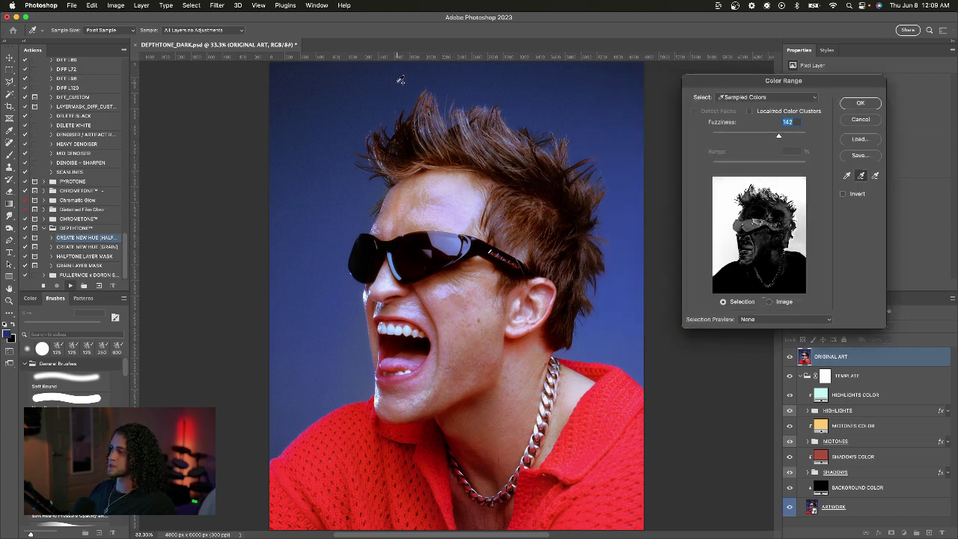
{"action": "left_click", "coordinate": [346, 76]}
{"action": "left_click", "coordinate": [326, 157]}
{"action": "left_click", "coordinate": [311, 311]}
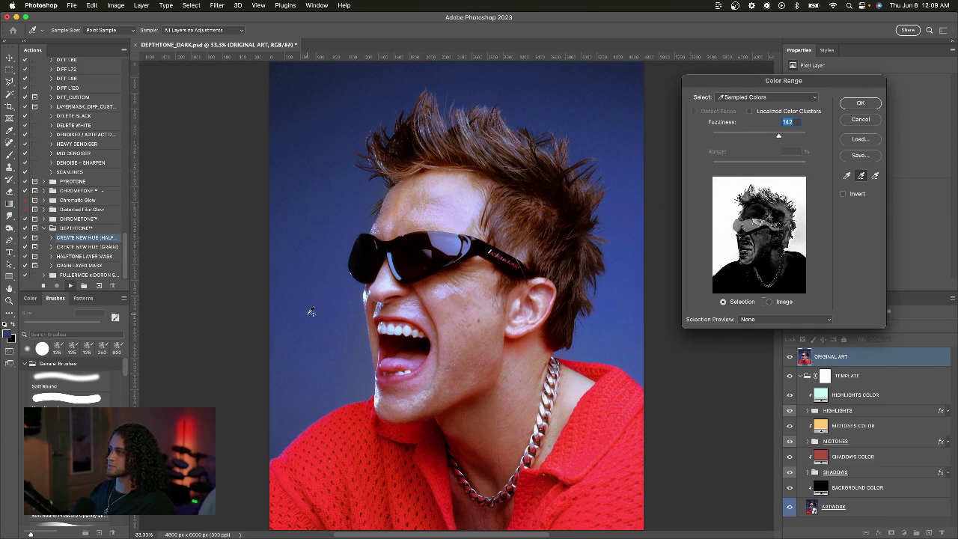
{"action": "left_click_drag", "start_coordinate": [778, 81], "coordinate": [551, 101]}
{"action": "left_click", "coordinate": [348, 366]}
{"action": "left_click", "coordinate": [310, 386]}
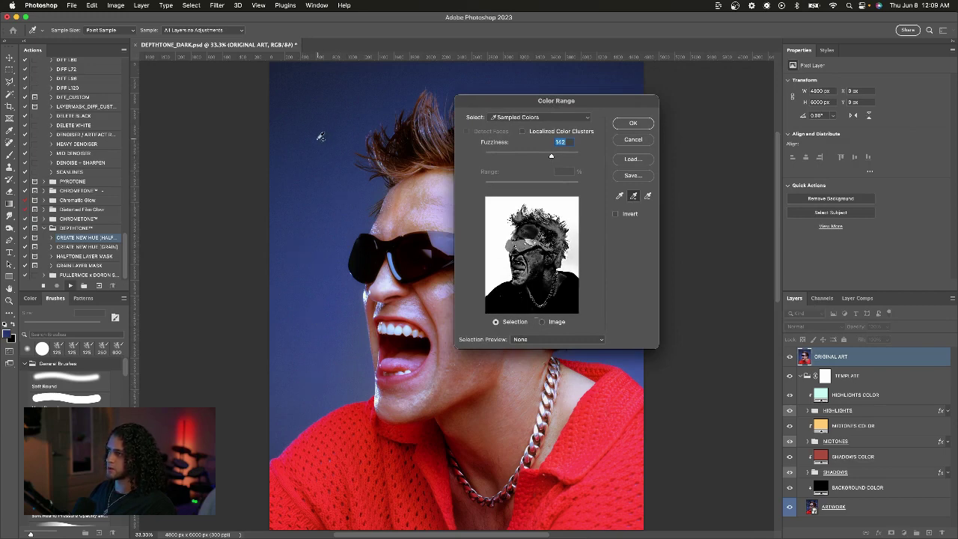
Add the red sweater's hue to the color selection and subtract it again with several samples across the shoulder
{"action": "left_click_drag", "start_coordinate": [500, 105], "coordinate": [625, 93]}
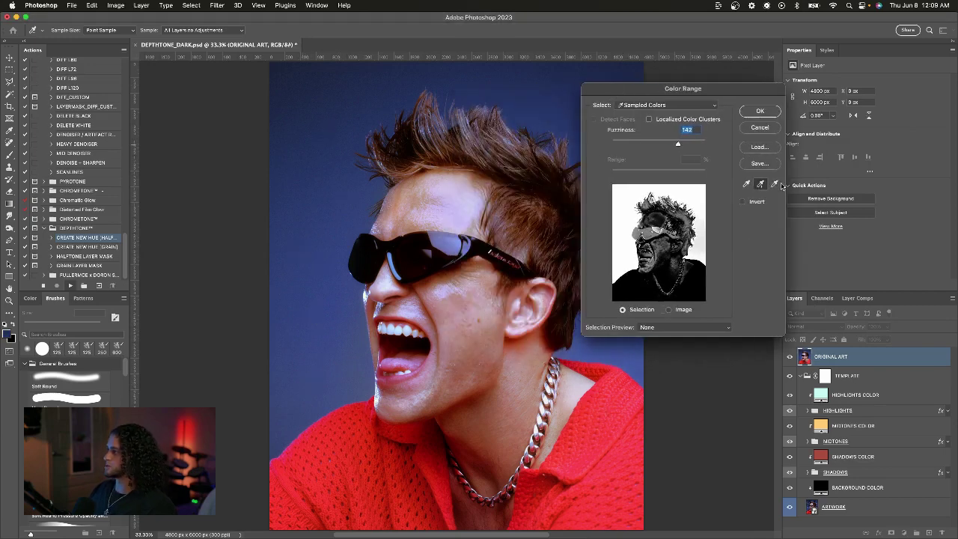
{"action": "left_click", "coordinate": [596, 438]}
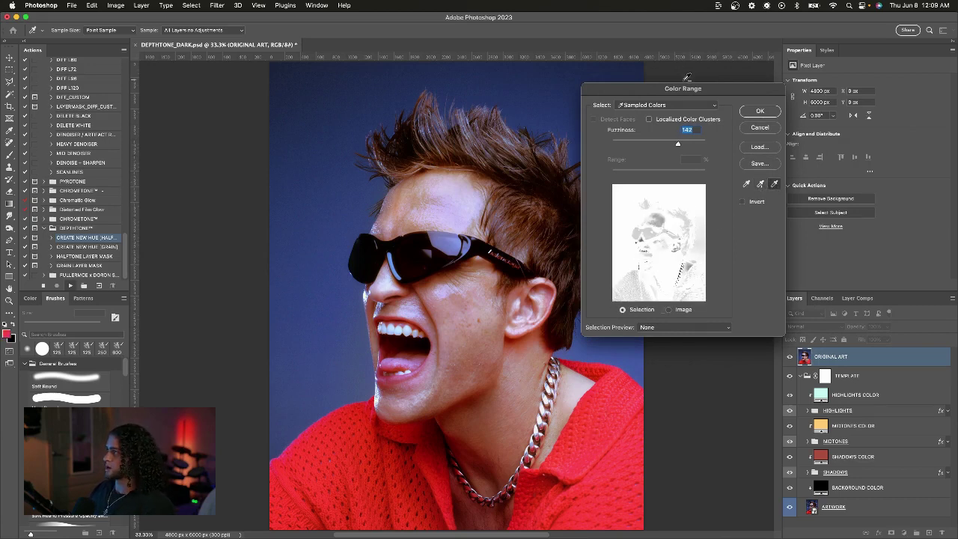
{"action": "left_click_drag", "start_coordinate": [682, 88], "coordinate": [715, 73]}
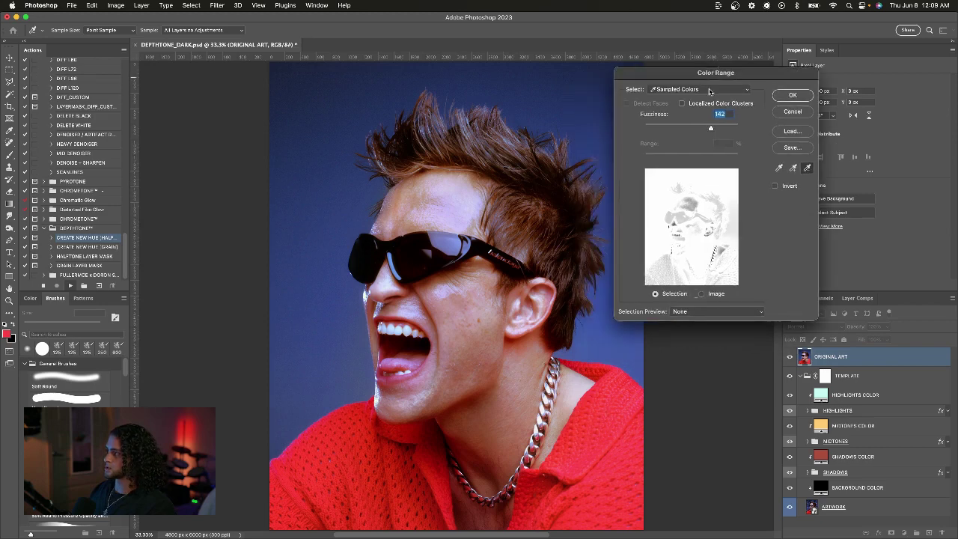
{"action": "left_click", "coordinate": [612, 416]}
{"action": "left_click", "coordinate": [589, 432]}
{"action": "left_click", "coordinate": [627, 400]}
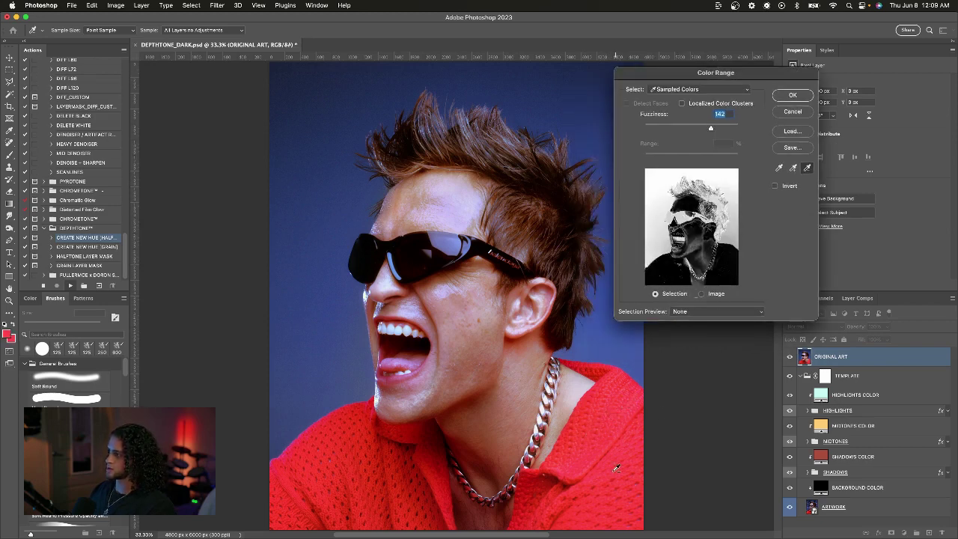
{"action": "left_click", "coordinate": [608, 437]}
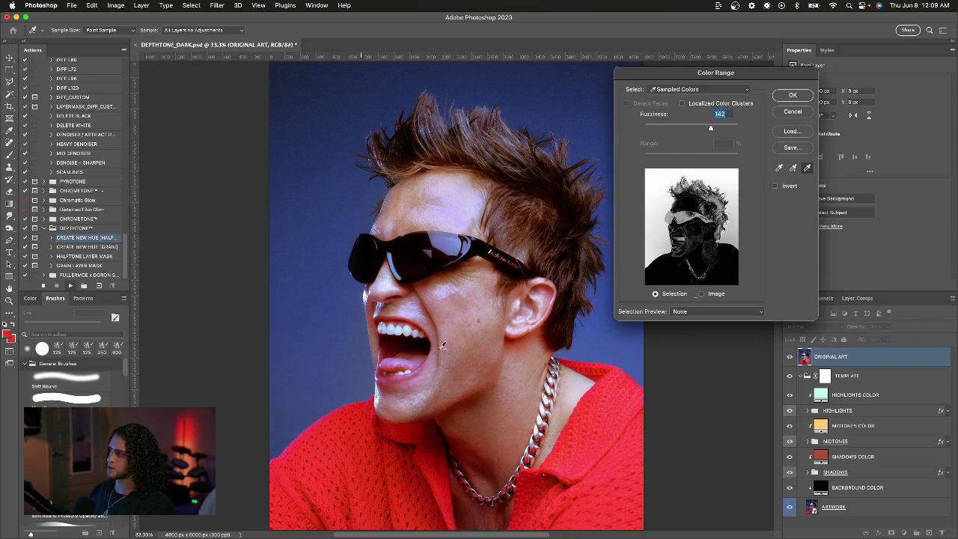
Preview the sampled color selection over the portrait with Black Matte
{"action": "left_click_drag", "start_coordinate": [706, 73], "coordinate": [650, 92]}
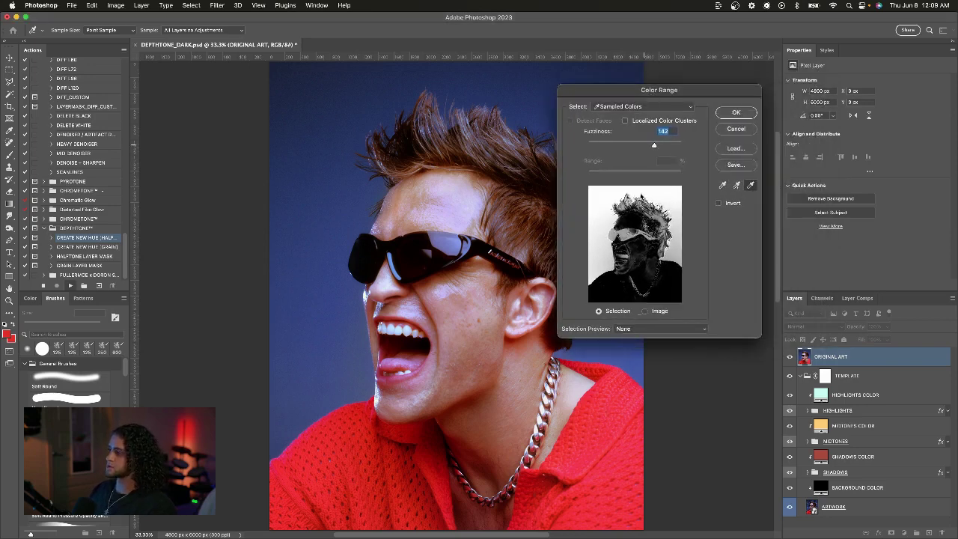
{"action": "left_click", "coordinate": [630, 330]}
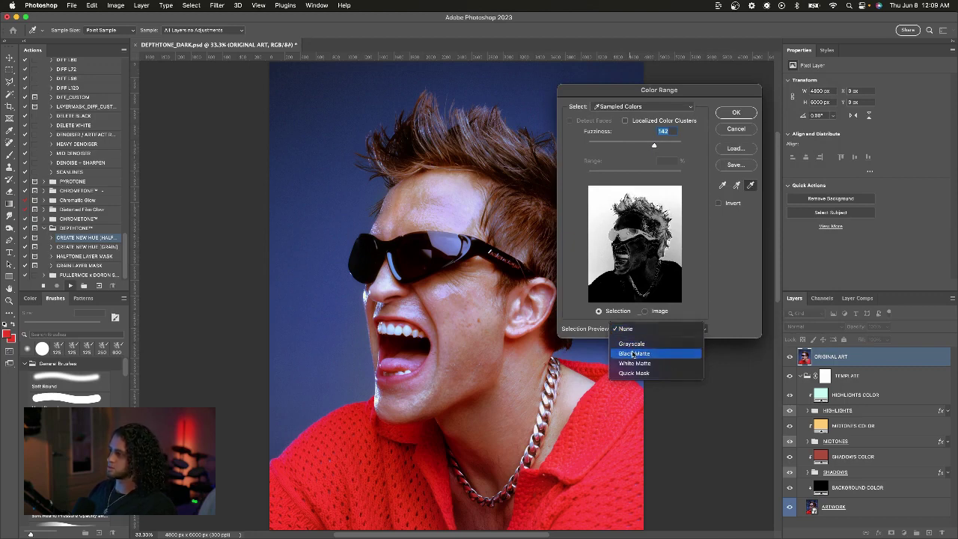
{"action": "left_click", "coordinate": [633, 354]}
{"action": "left_click_drag", "start_coordinate": [601, 91], "coordinate": [656, 91]}
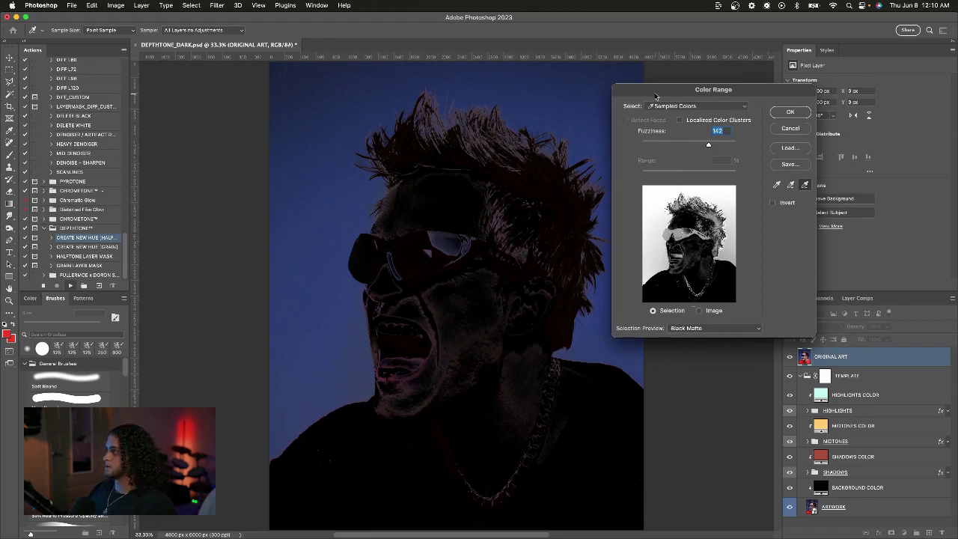
{"action": "left_click_drag", "start_coordinate": [654, 89], "coordinate": [671, 131]}
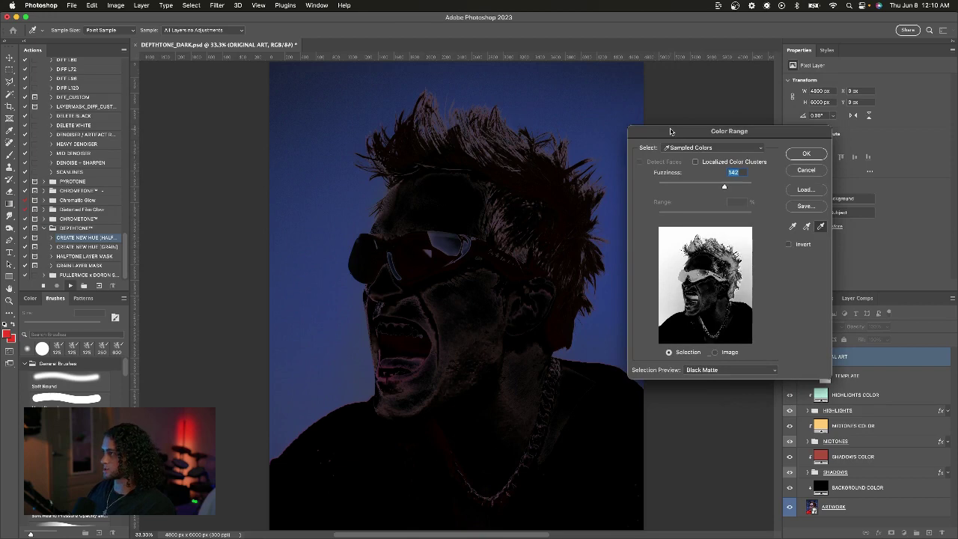
{"action": "left_click_drag", "start_coordinate": [670, 131], "coordinate": [680, 104]}
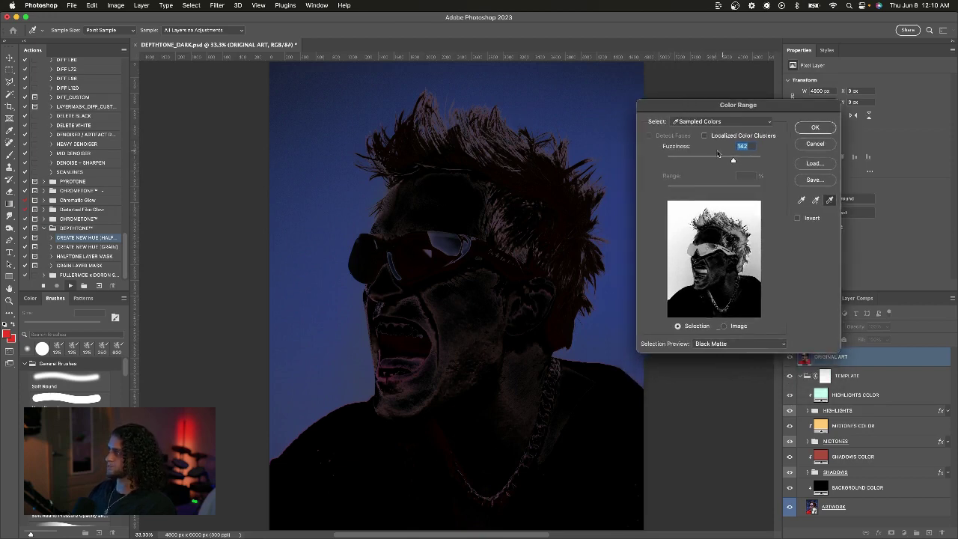
Fine-tune the Fuzziness to restrict the selection to the blue backdrop, and accept the color range
{"action": "left_click", "coordinate": [705, 161]}
{"action": "mouse_move", "coordinate": [705, 161]}
{"action": "left_mouse_down"}
{"action": "mouse_move", "coordinate": [745, 160]}
{"action": "mouse_move", "coordinate": [723, 161]}
{"action": "left_mouse_up"}
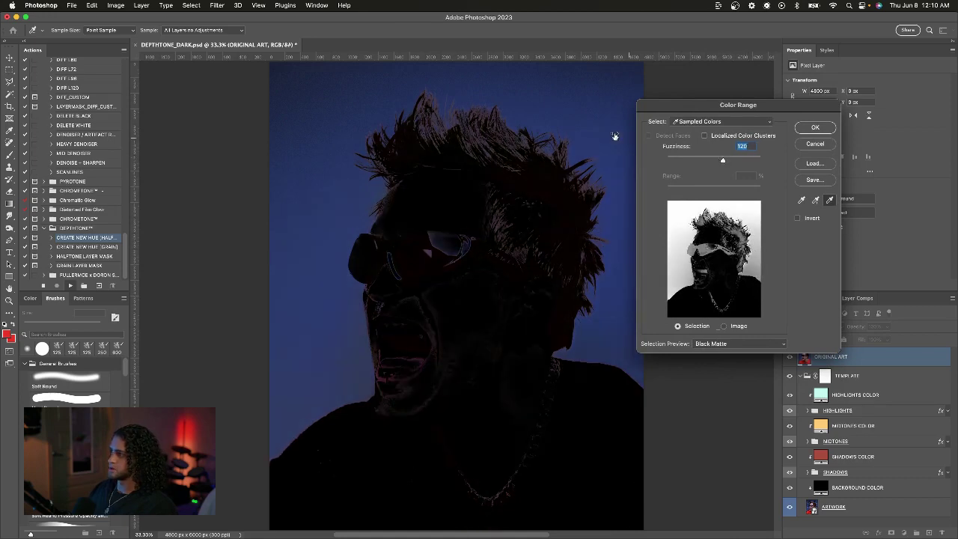
{"action": "left_click_drag", "start_coordinate": [679, 105], "coordinate": [676, 84]}
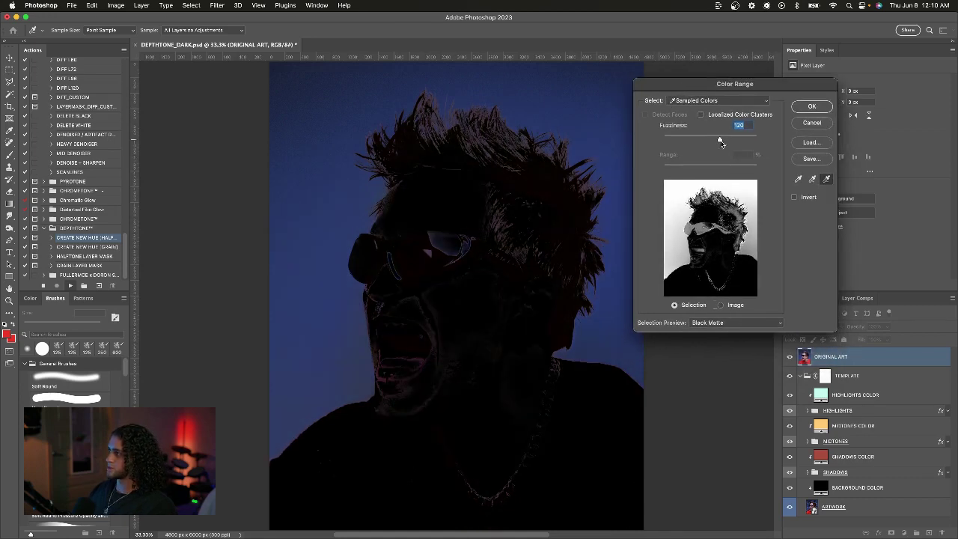
{"action": "left_click_drag", "start_coordinate": [721, 141], "coordinate": [687, 140]}
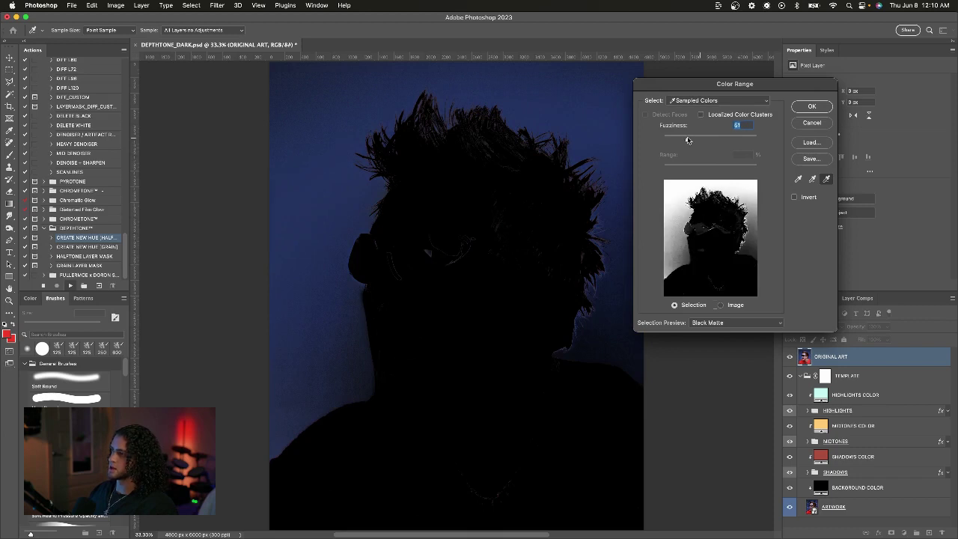
{"action": "left_click_drag", "start_coordinate": [689, 82], "coordinate": [677, 84]}
{"action": "left_click", "coordinate": [687, 140]}
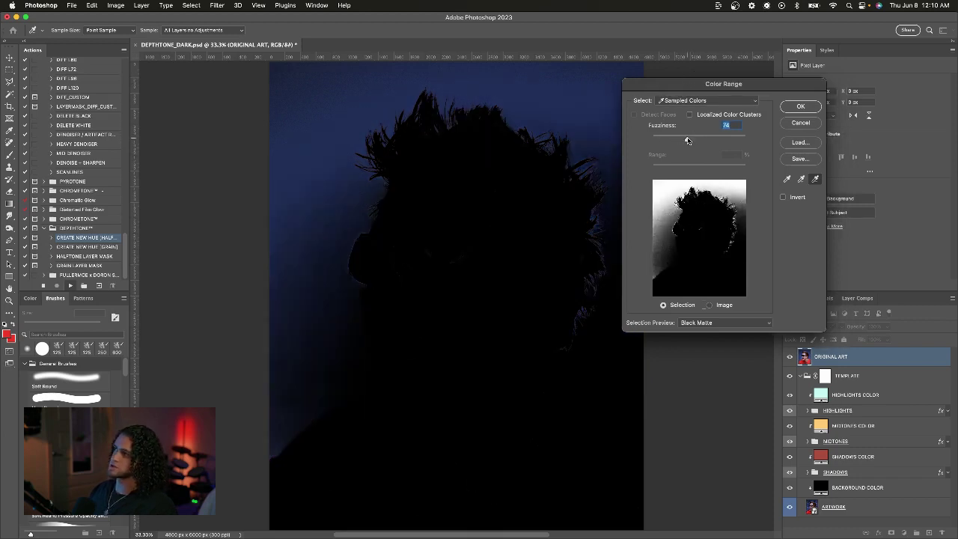
{"action": "left_click_drag", "start_coordinate": [687, 140], "coordinate": [705, 140]}
{"action": "left_click_drag", "start_coordinate": [694, 80], "coordinate": [648, 105]}
{"action": "left_click", "coordinate": [758, 132]}
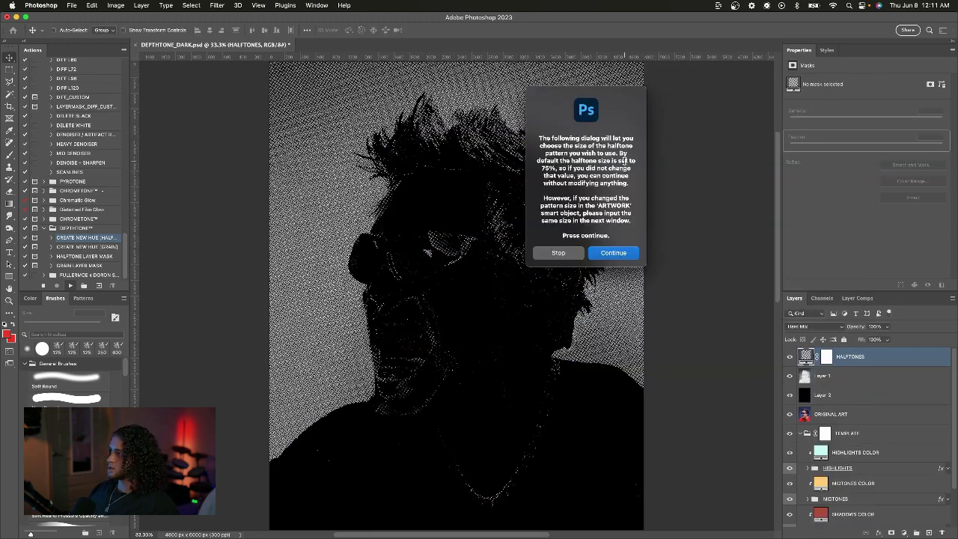
Continue past the halftone size notice, accept the pattern fill at angle 0 and 75% scale, and finish the action
{"action": "left_click_drag", "start_coordinate": [572, 119], "coordinate": [618, 112]}
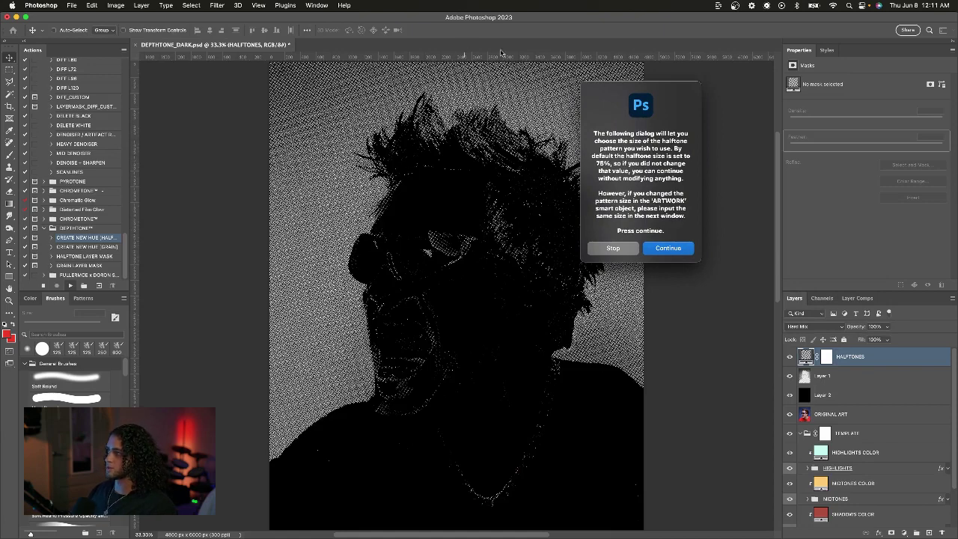
{"action": "left_click_drag", "start_coordinate": [640, 104], "coordinate": [662, 155]}
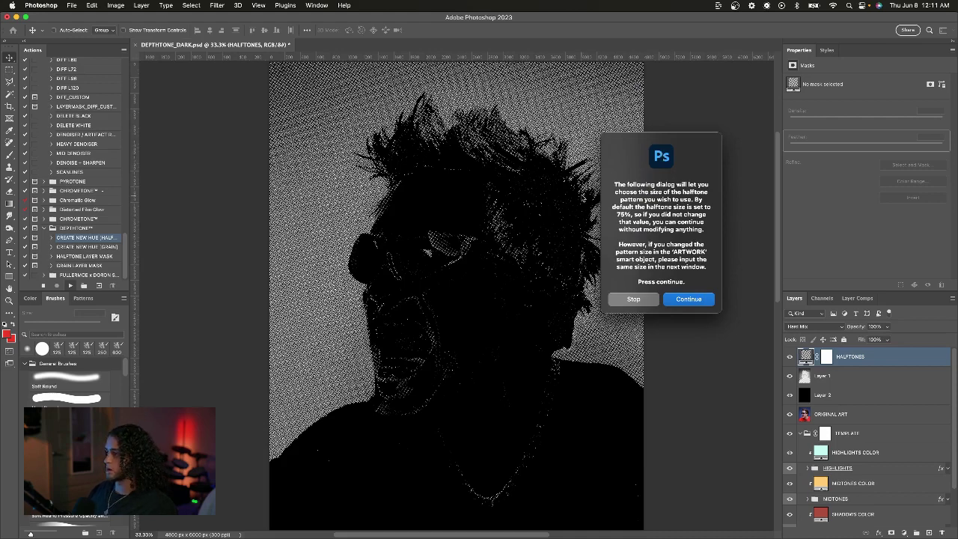
{"action": "left_click_drag", "start_coordinate": [635, 165], "coordinate": [657, 131]}
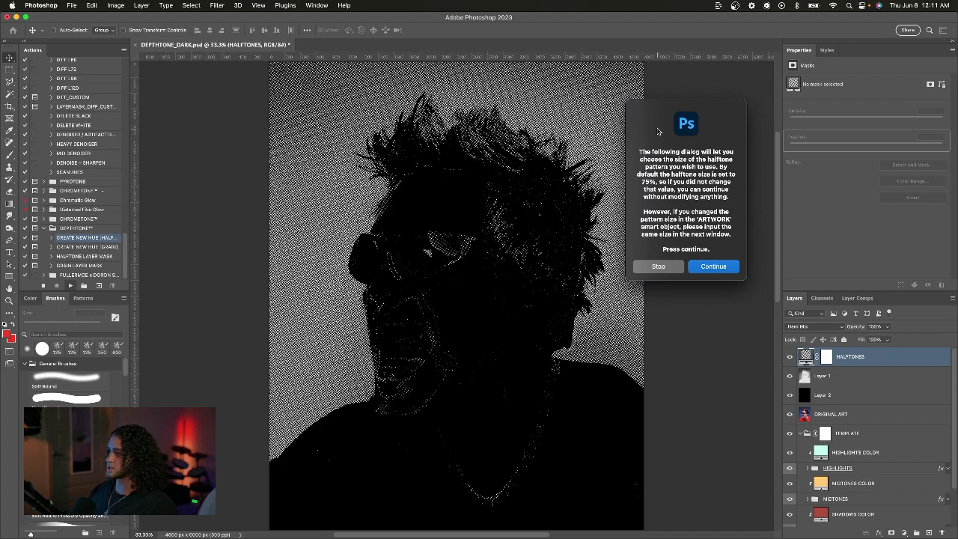
{"action": "left_click_drag", "start_coordinate": [658, 131], "coordinate": [653, 153]}
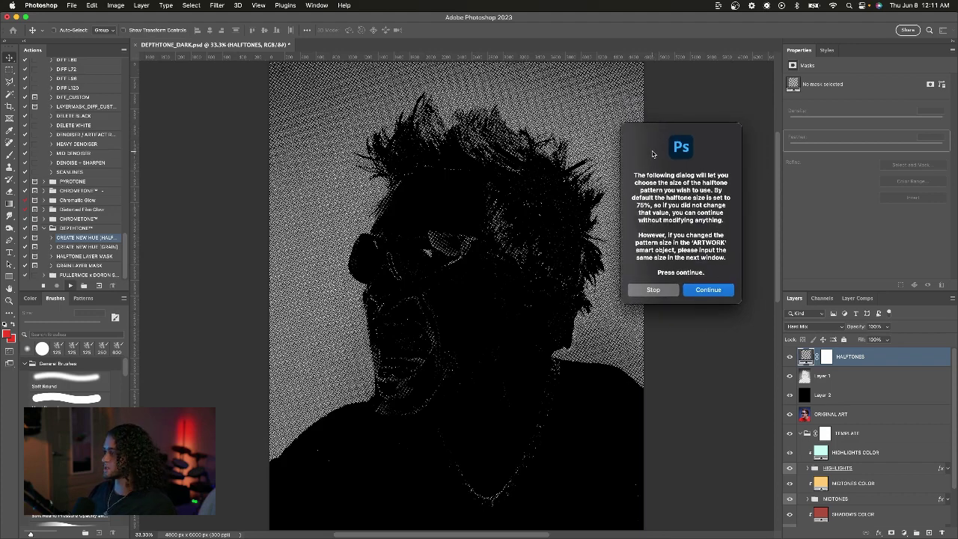
{"action": "left_click_drag", "start_coordinate": [653, 153], "coordinate": [648, 134]}
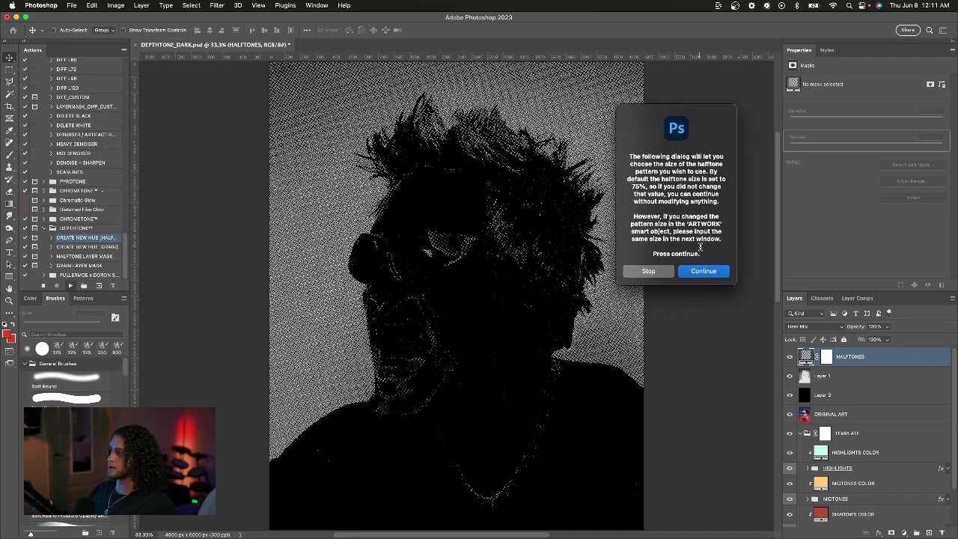
{"action": "left_click", "coordinate": [703, 270]}
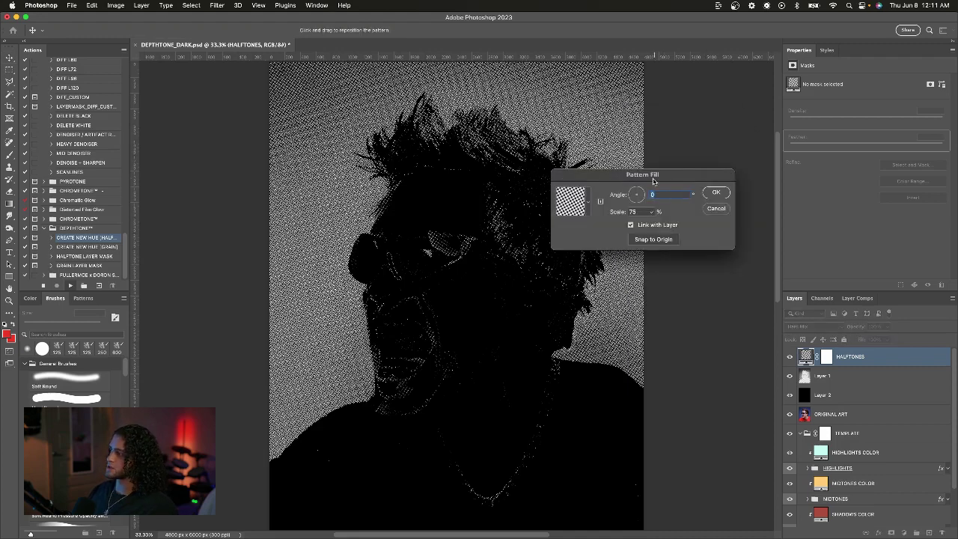
{"action": "left_click_drag", "start_coordinate": [653, 182], "coordinate": [692, 184]}
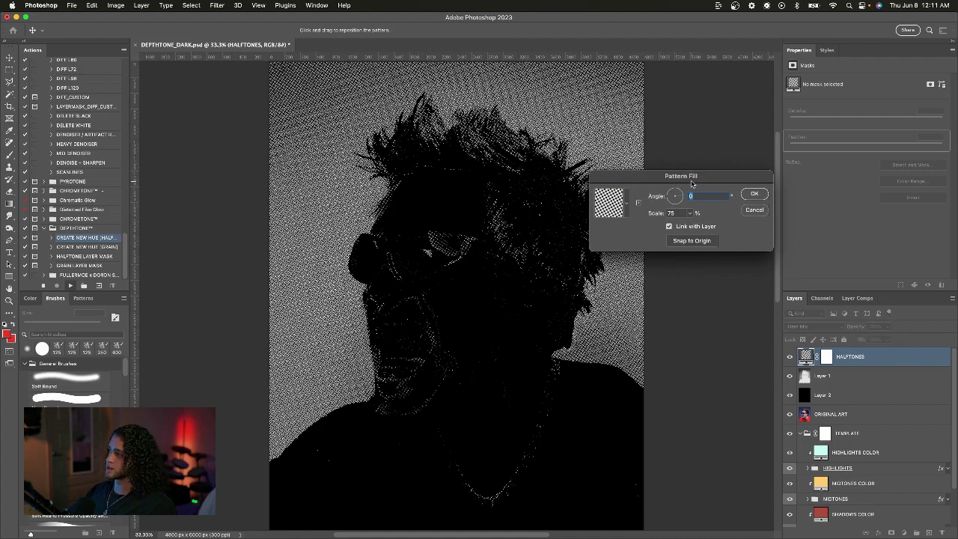
{"action": "left_click_drag", "start_coordinate": [692, 181], "coordinate": [705, 186]}
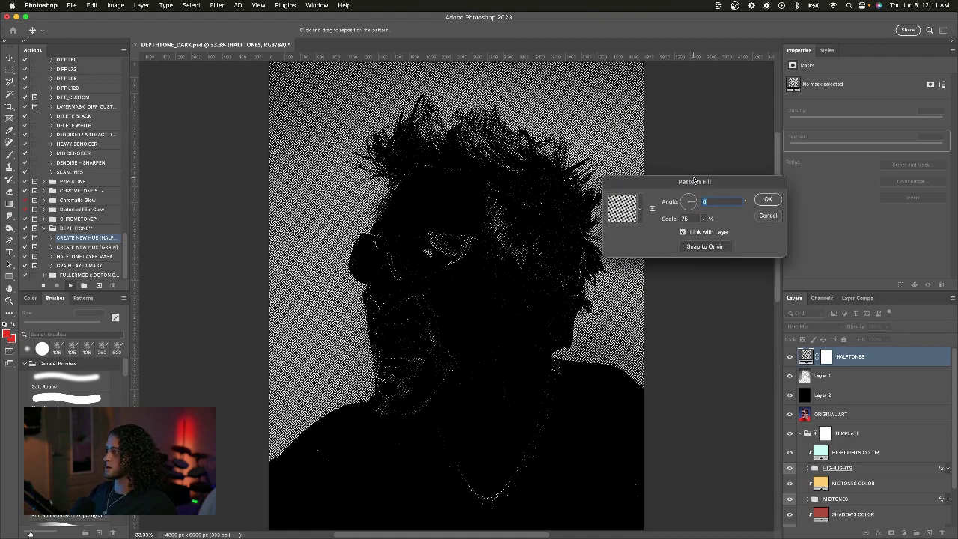
{"action": "left_click", "coordinate": [769, 199]}
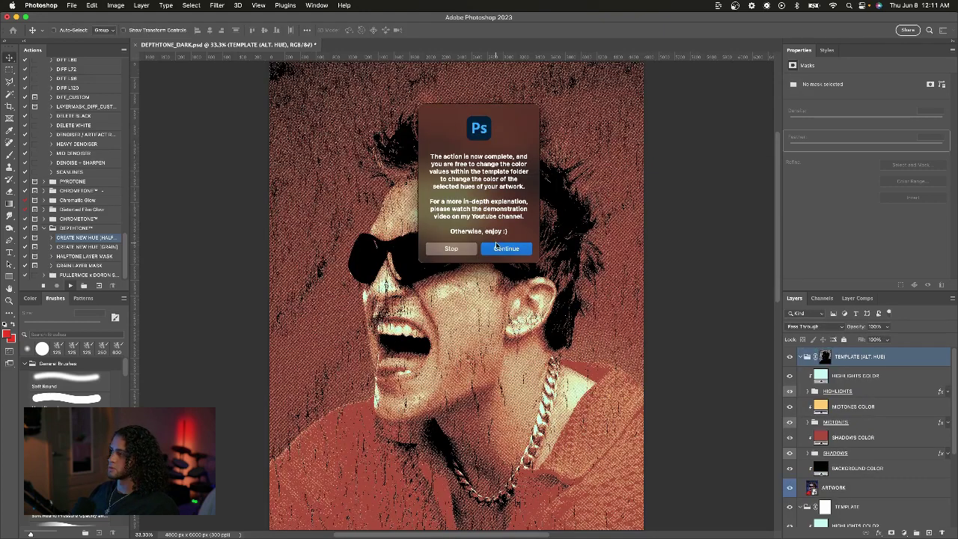
{"action": "left_click", "coordinate": [493, 250]}
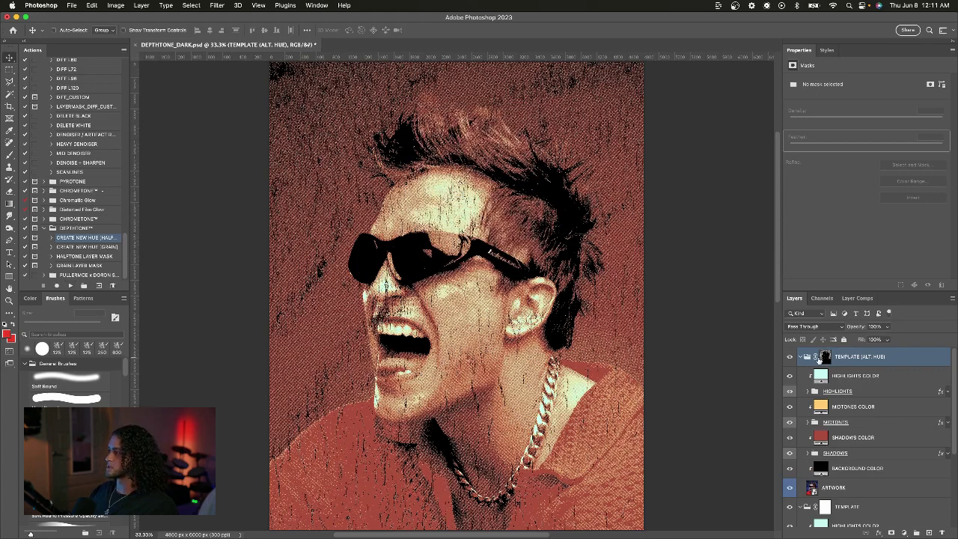
Inspect the halftone layer mask of the TEMPLATE (ALT. HUE) group on its own, and return to the full artwork
{"action": "left_click", "coordinate": [800, 357]}
{"action": "left_click", "coordinate": [800, 357]}
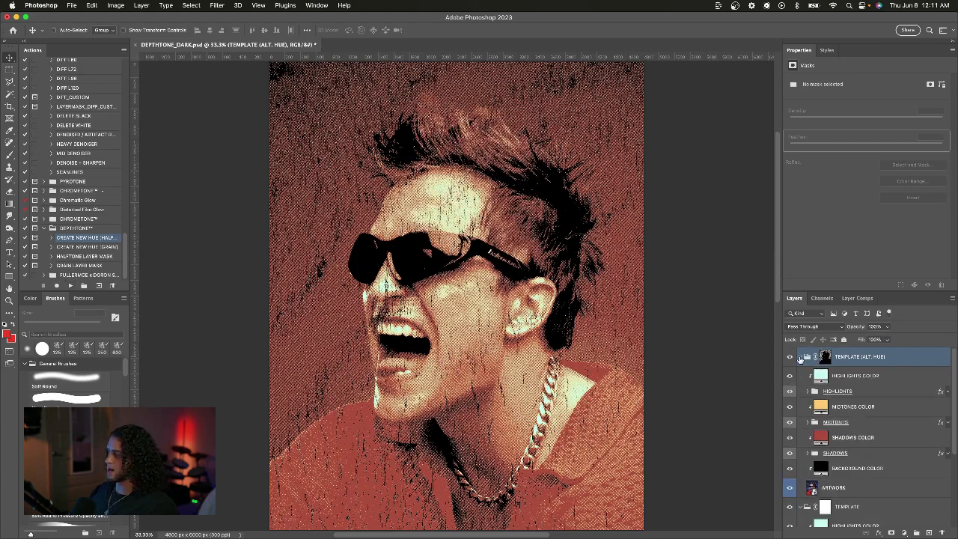
{"action": "left_click", "coordinate": [826, 357], "text": "alt"}
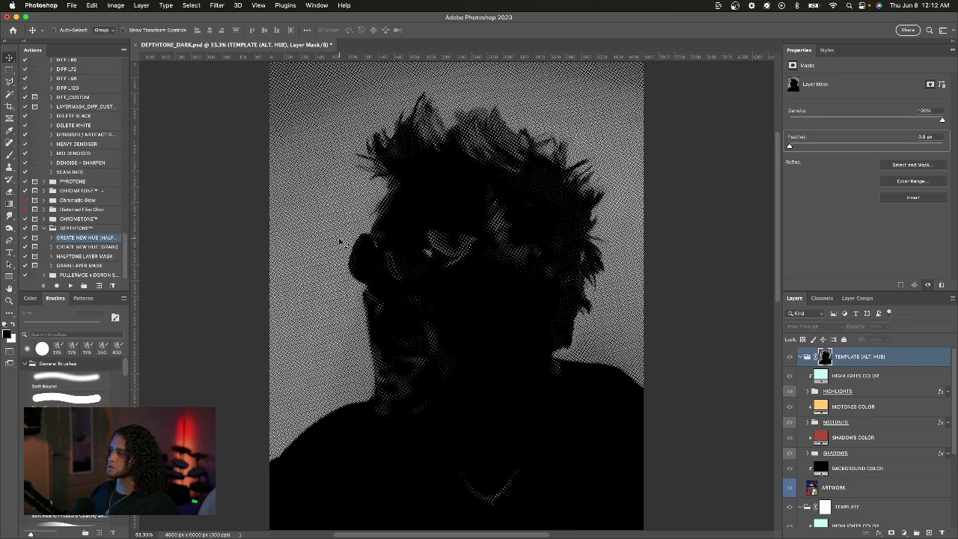
{"action": "left_click", "coordinate": [913, 359]}
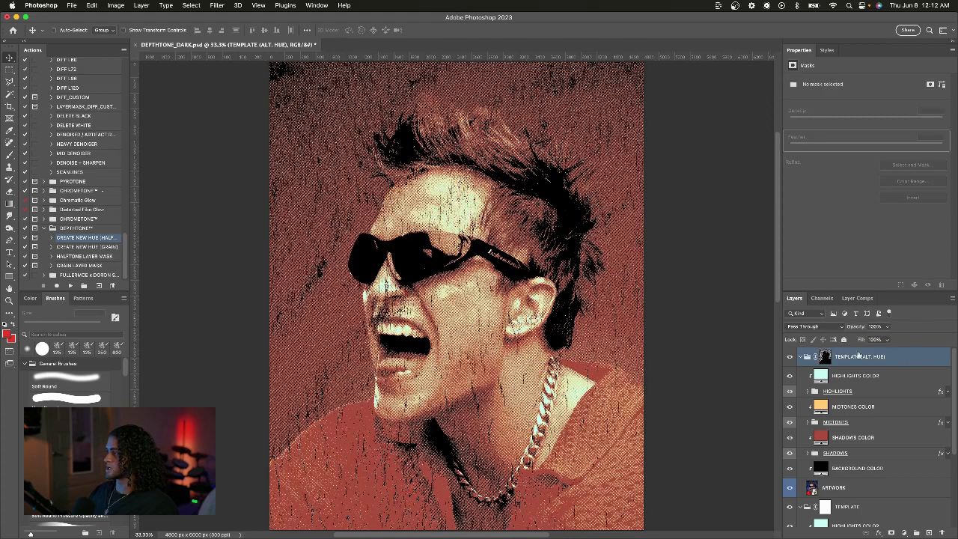
Collapse the original TEMPLATE group and set SHADOWS COLOR in TEMPLATE (ALT. HUE) to the blue 2c49b7
{"action": "left_click", "coordinate": [801, 506]}
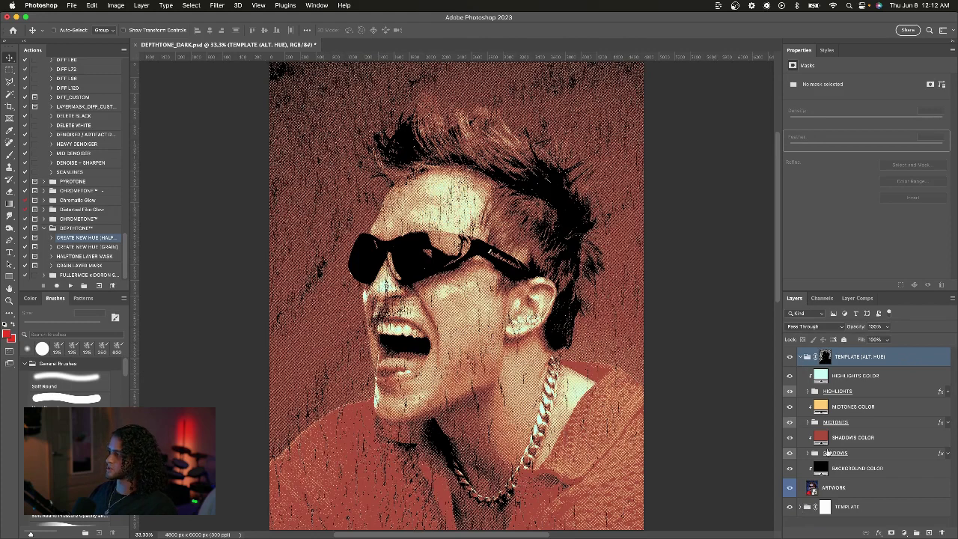
{"action": "double_click", "coordinate": [821, 439]}
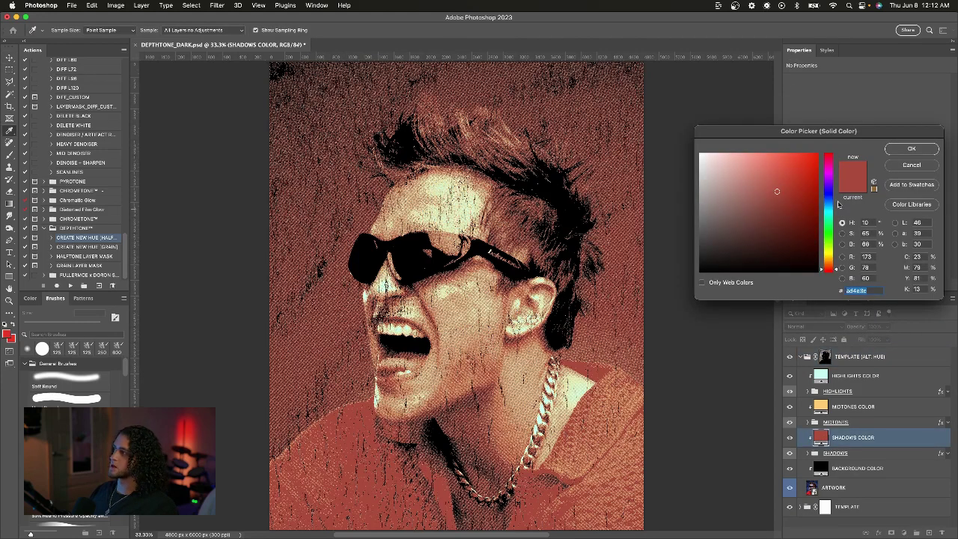
{"action": "left_click", "coordinate": [837, 197]}
{"action": "left_click", "coordinate": [790, 224]}
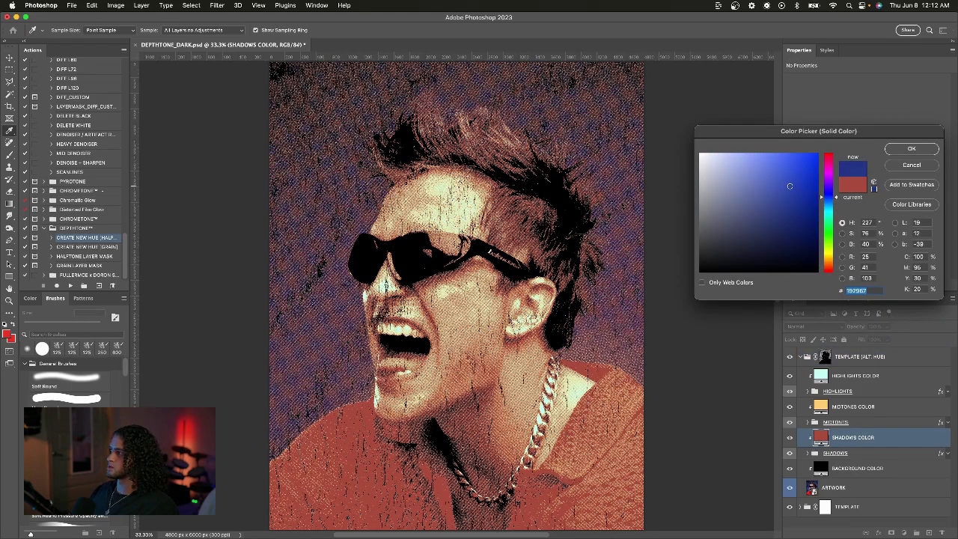
{"action": "key", "text": "Return"}
Set MIDTONES COLOR in the TEMPLATE (ALT. HUE) group to a light blue
{"action": "left_click", "coordinate": [821, 408]}
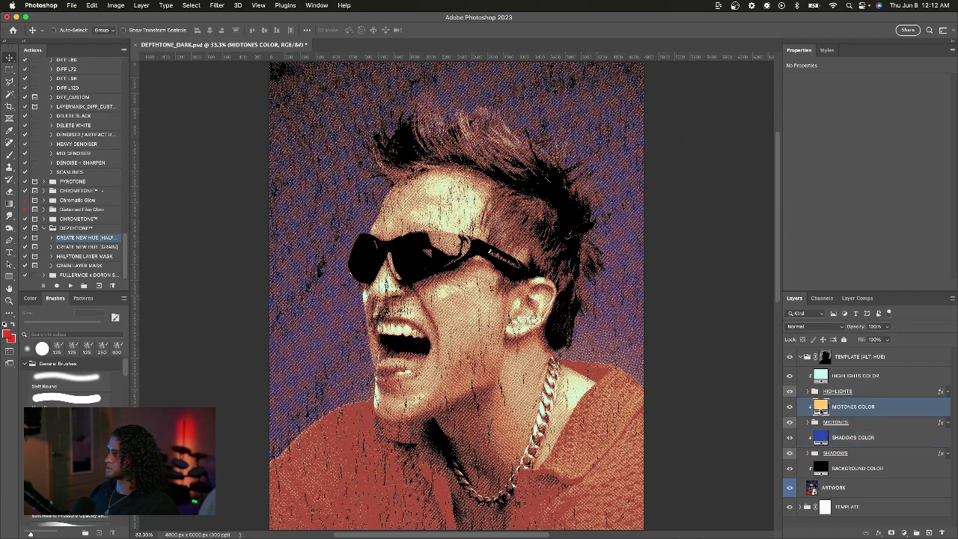
{"action": "double_click", "coordinate": [821, 408]}
{"action": "left_click", "coordinate": [828, 204]}
{"action": "left_click", "coordinate": [751, 162]}
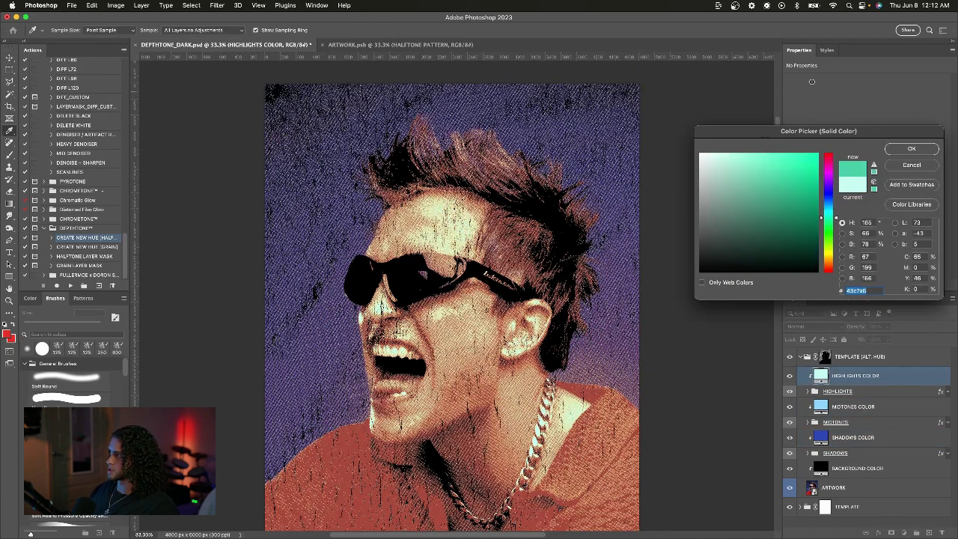
{"action": "type", "text": "00ffc0"}
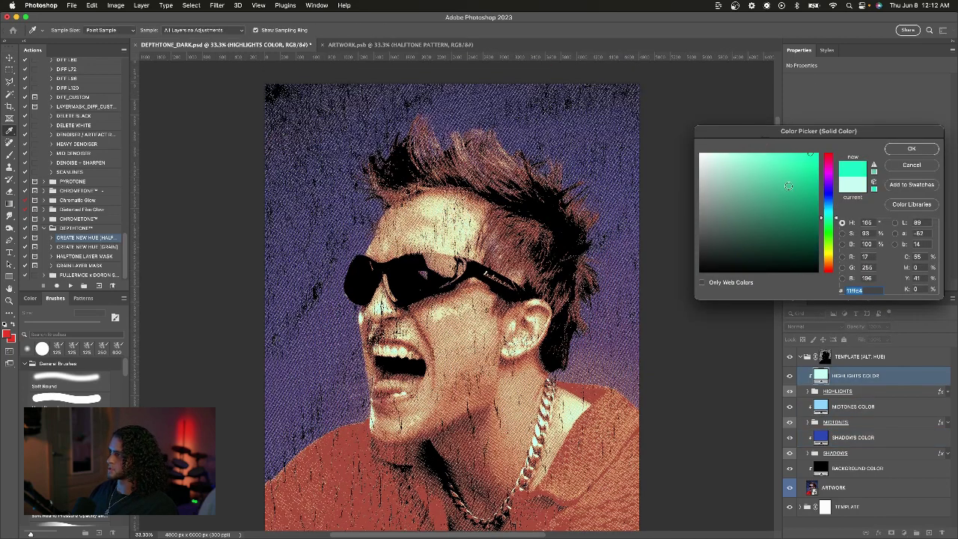
{"action": "left_click_drag", "start_coordinate": [865, 133], "coordinate": [797, 92]}
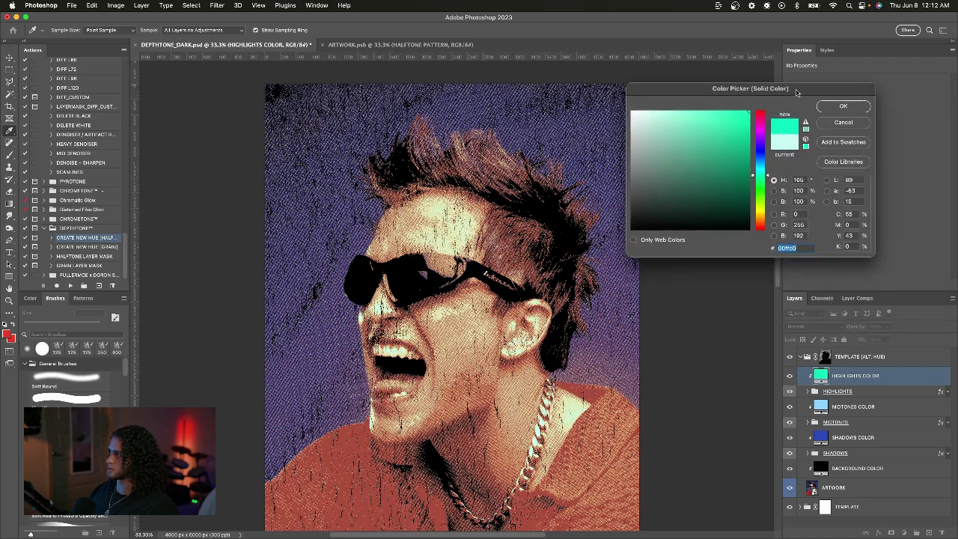
{"action": "left_click", "coordinate": [843, 122]}
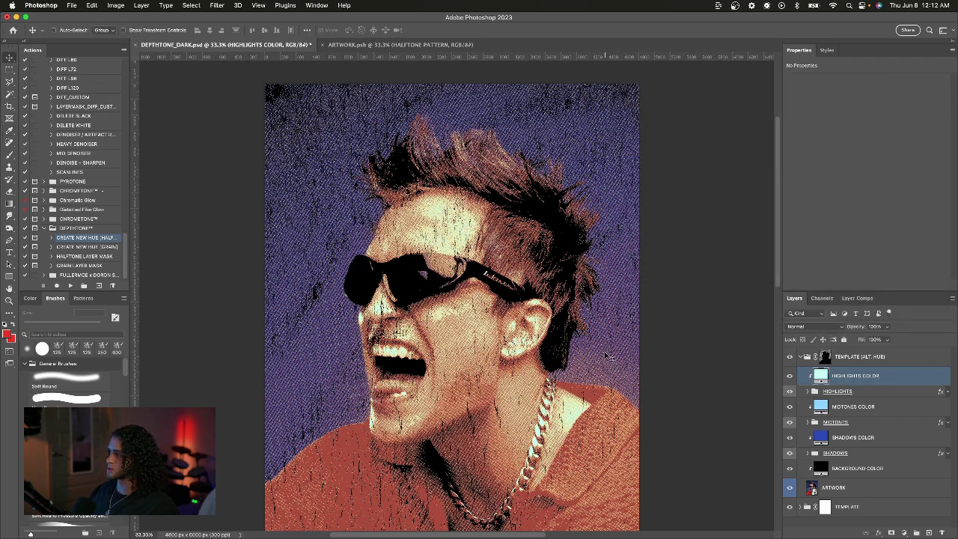
Compare the backdrop with and without the MIDTONES and SHADOWS groups of TEMPLATE (ALT. HUE), leaving both visible
{"action": "left_click", "coordinate": [790, 422]}
{"action": "left_click", "coordinate": [789, 422]}
{"action": "left_click", "coordinate": [789, 453]}
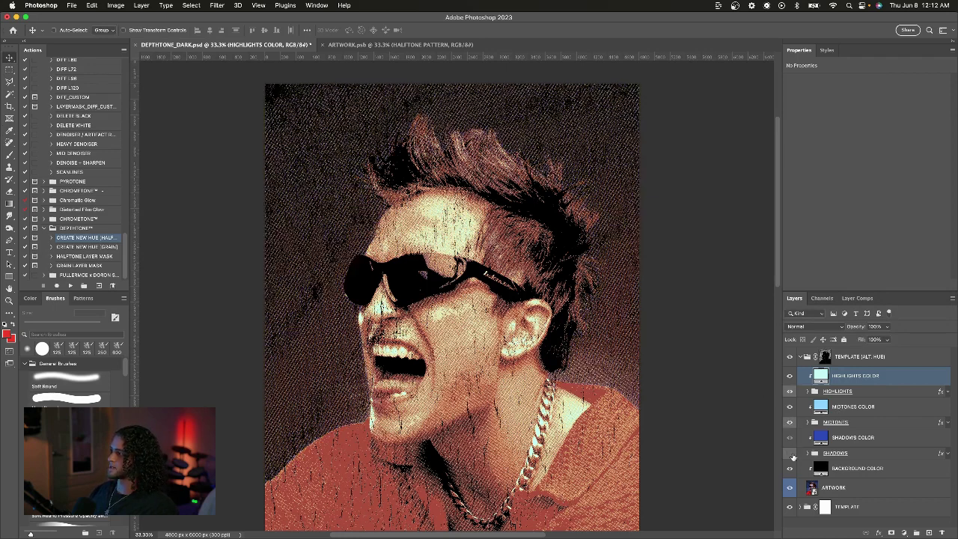
{"action": "left_click", "coordinate": [789, 453]}
Set SHADOWS COLOR in the TEMPLATE (ALT. HUE) group to a brighter blue
{"action": "double_click", "coordinate": [820, 437]}
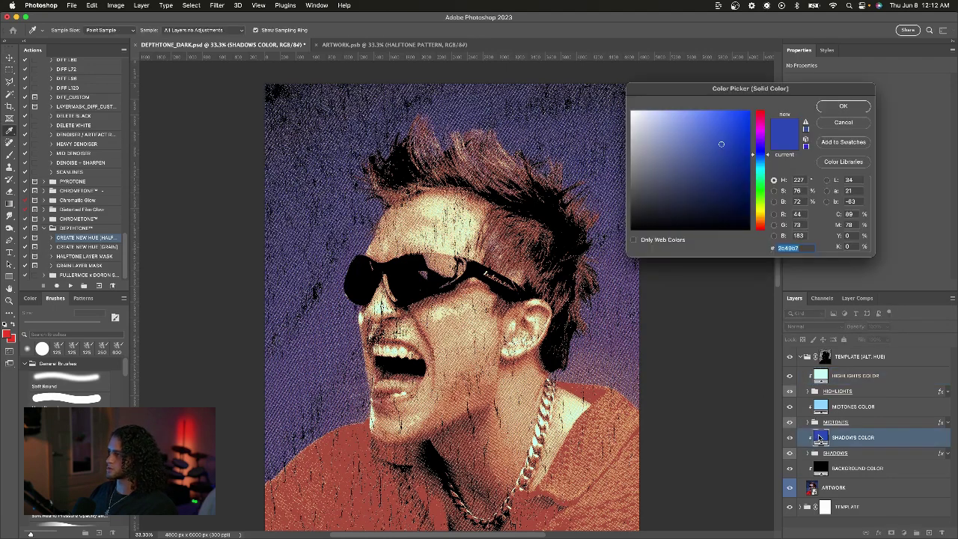
{"action": "left_click", "coordinate": [714, 138]}
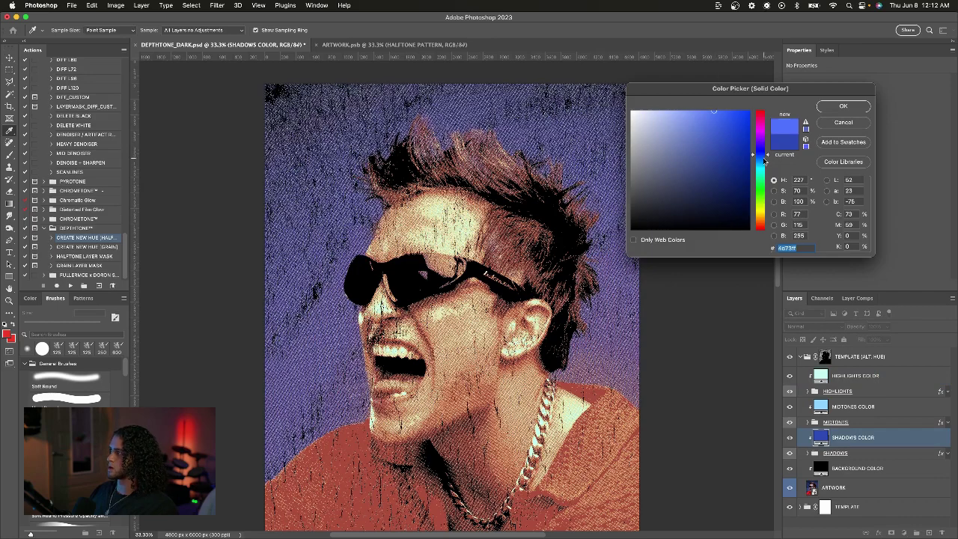
{"action": "left_click", "coordinate": [764, 162]}
{"action": "left_click_drag", "start_coordinate": [765, 162], "coordinate": [764, 153]}
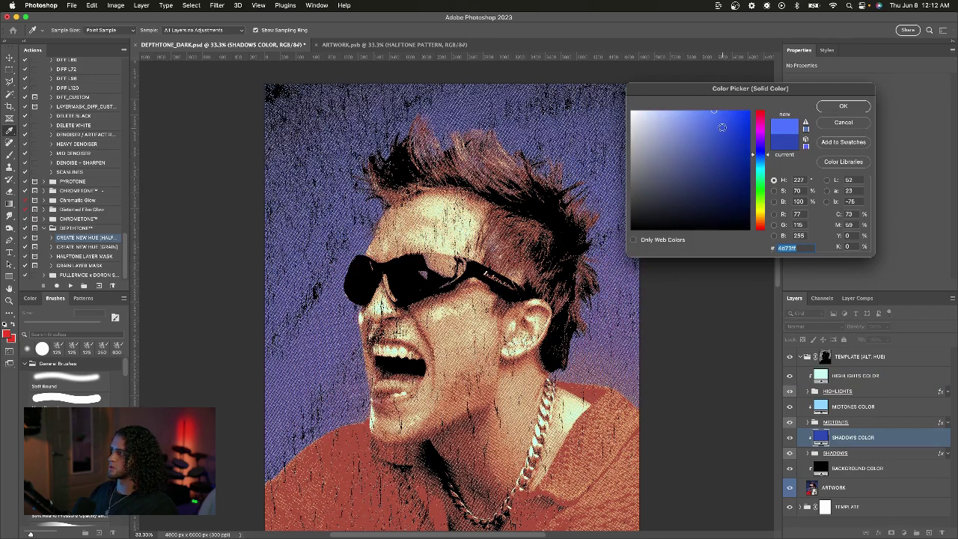
{"action": "left_click_drag", "start_coordinate": [722, 127], "coordinate": [722, 73]}
{"action": "key", "text": "Return"}
{"action": "key", "text": "v"}
Examine the recolored blue backdrop and its edges around the hair, face and shoulders up close
{"action": "key", "text": "super+plus"}
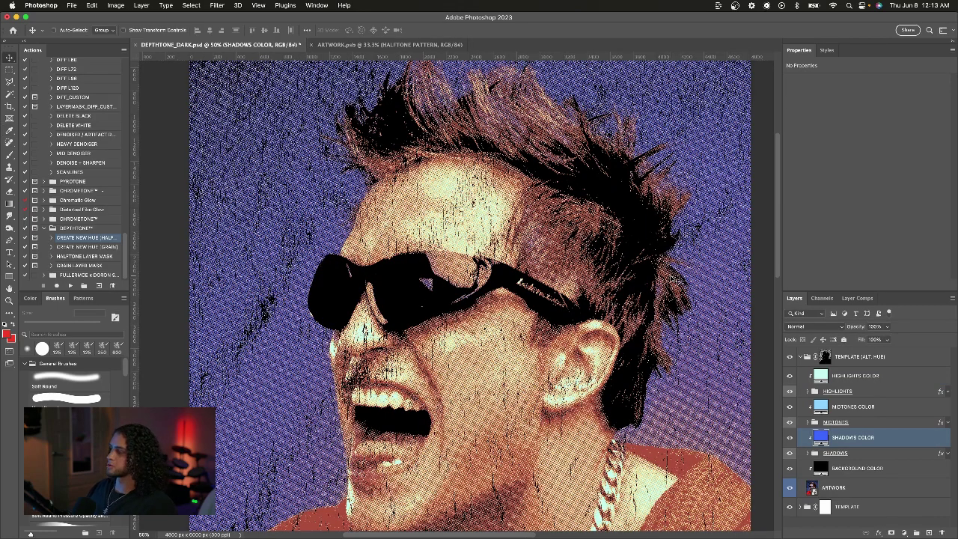
{"action": "scroll", "coordinate": [470, 296], "scroll_direction": "up", "scroll_amount": 2}
{"action": "key", "text": "super+minus"}
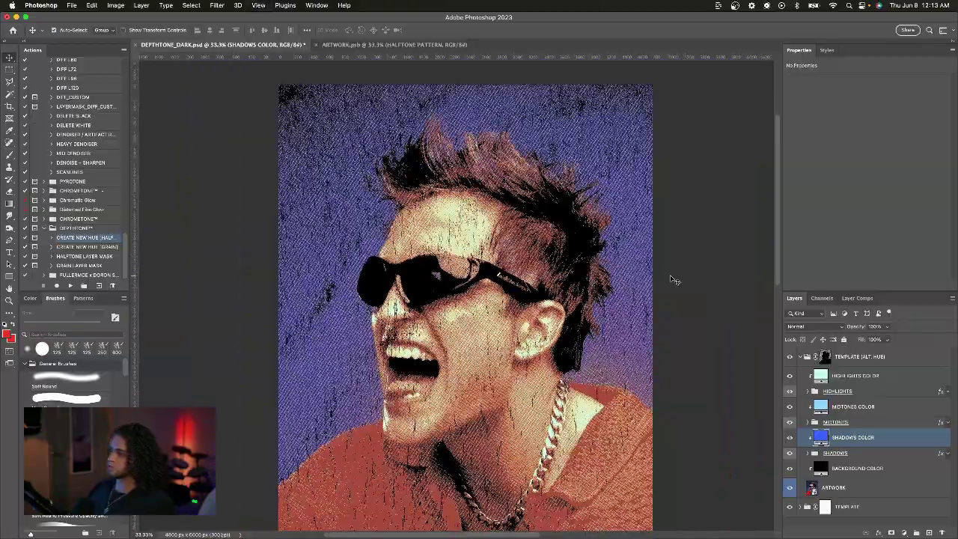
{"action": "key", "text": "super+plus"}
{"action": "scroll", "coordinate": [676, 280], "scroll_direction": "up", "scroll_amount": 2}
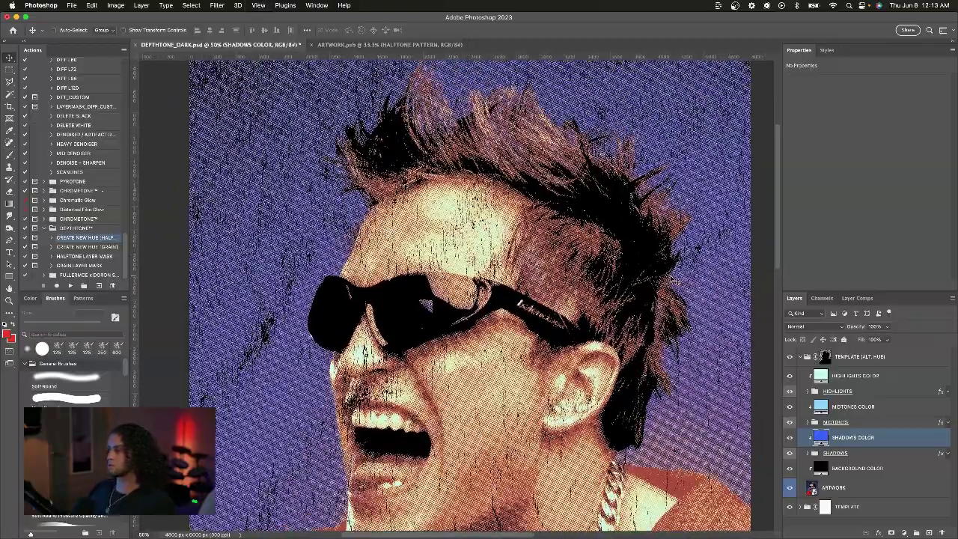
{"action": "scroll", "coordinate": [672, 281], "scroll_direction": "down", "scroll_amount": 4}
{"action": "scroll", "coordinate": [672, 281], "scroll_direction": "up", "scroll_amount": 8}
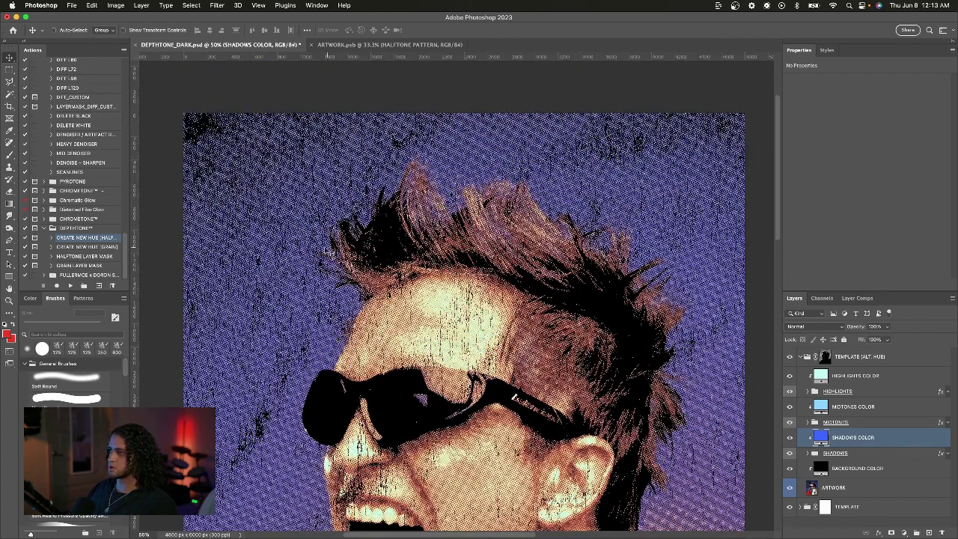
{"action": "scroll", "coordinate": [464, 299], "scroll_direction": "down", "scroll_amount": 3}
{"action": "scroll", "coordinate": [464, 299], "scroll_direction": "down", "scroll_amount": 4}
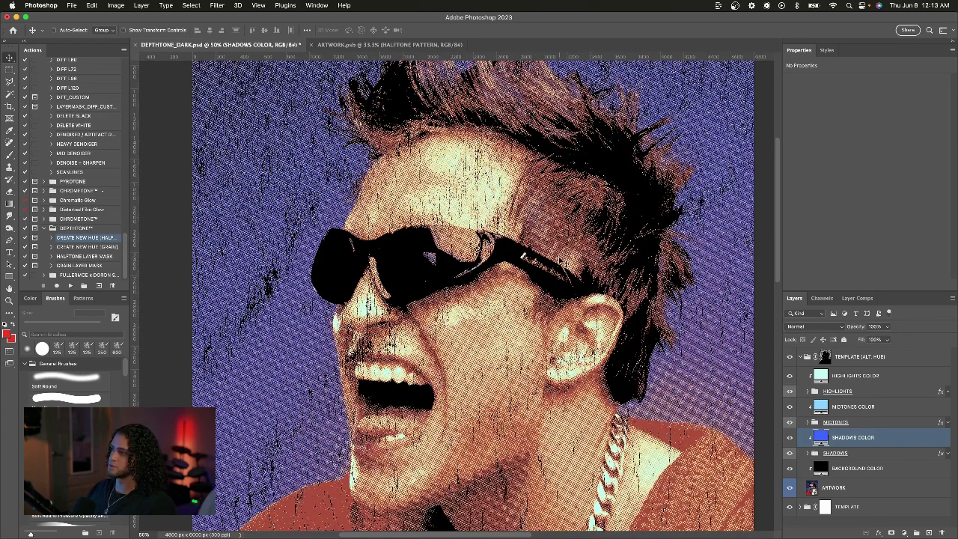
{"action": "key", "text": "h"}
{"action": "left_click", "coordinate": [557, 262]}
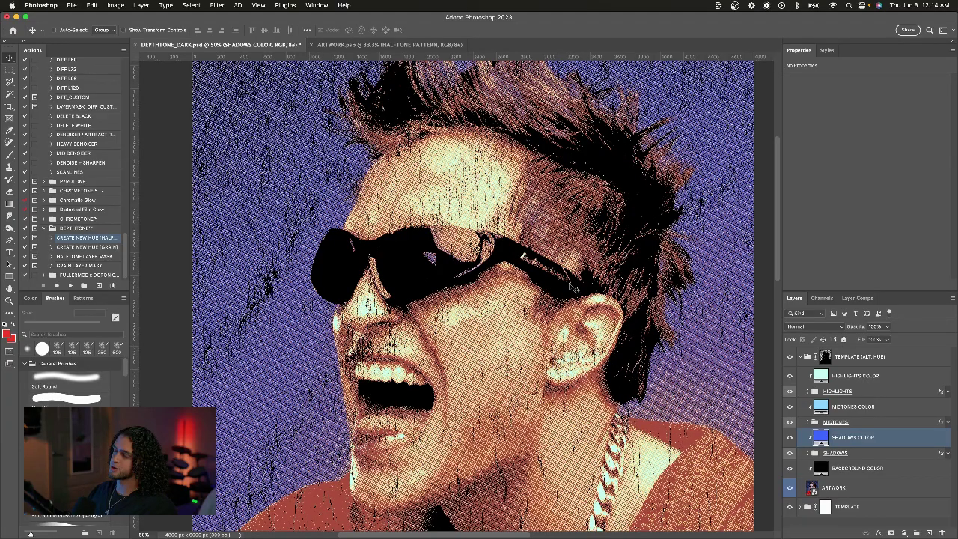
{"action": "scroll", "coordinate": [573, 287], "scroll_direction": "down", "scroll_amount": 3}
{"action": "key", "text": "h"}
{"action": "left_click", "coordinate": [573, 287]}
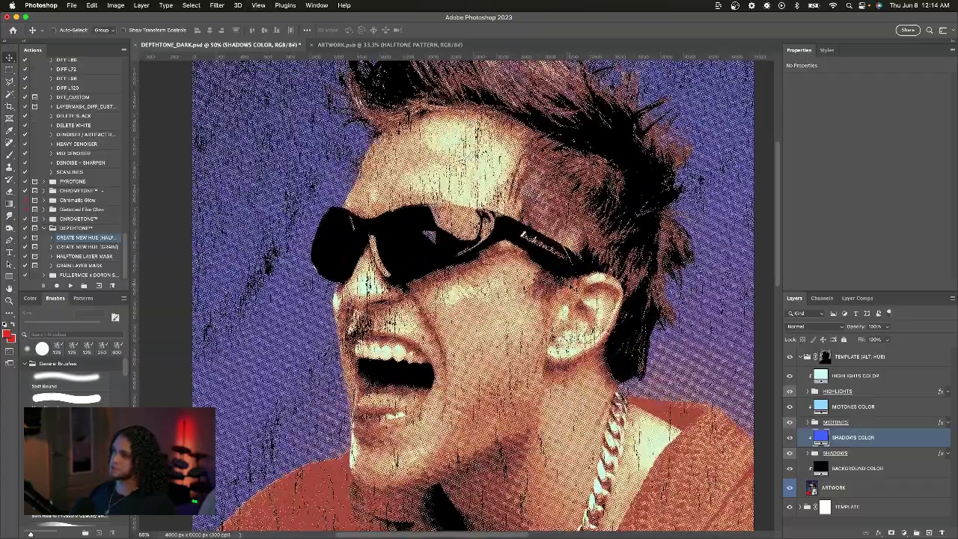
{"action": "scroll", "coordinate": [334, 303], "scroll_direction": "down", "scroll_amount": 5}
{"action": "scroll", "coordinate": [329, 289], "scroll_direction": "up", "scroll_amount": 5}
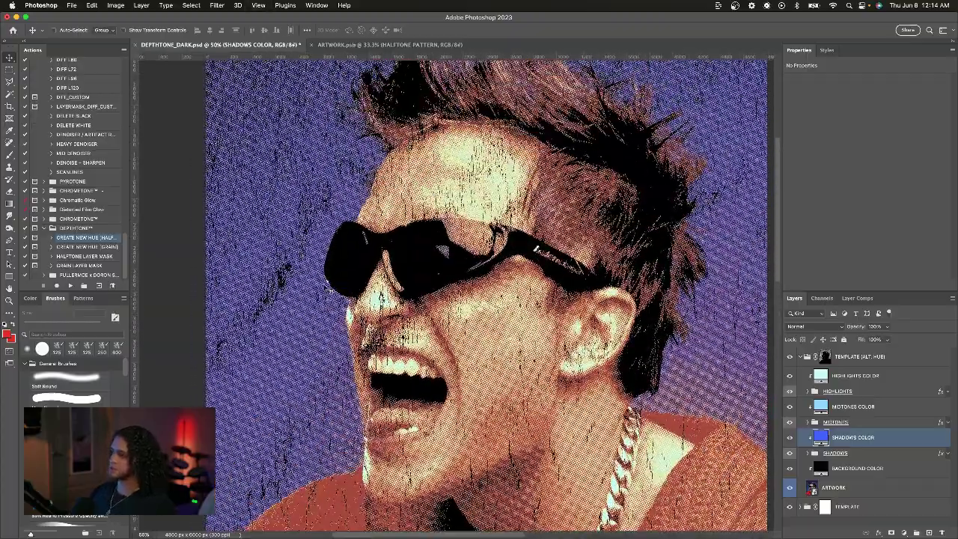
{"action": "scroll", "coordinate": [603, 268], "scroll_direction": "down", "scroll_amount": 3}
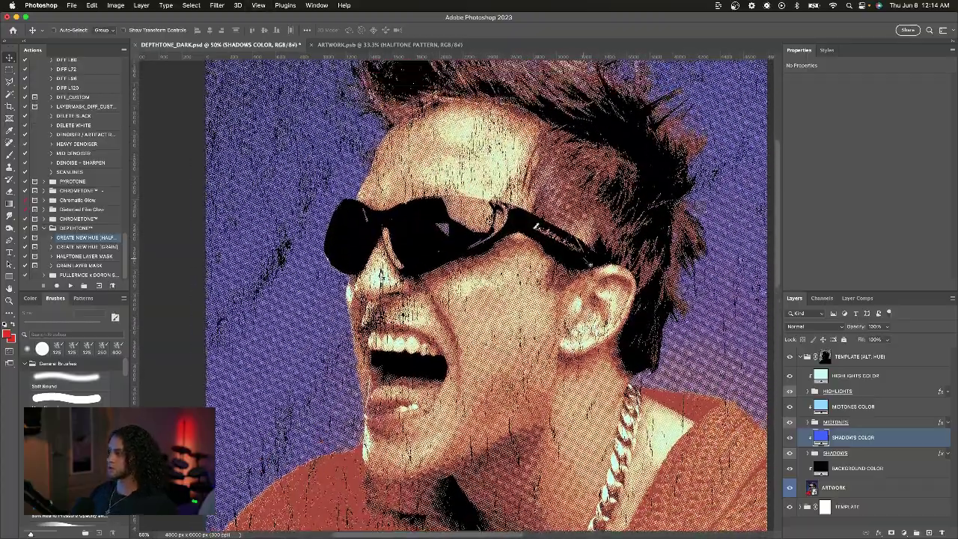
{"action": "scroll", "coordinate": [584, 261], "scroll_direction": "up", "scroll_amount": 3}
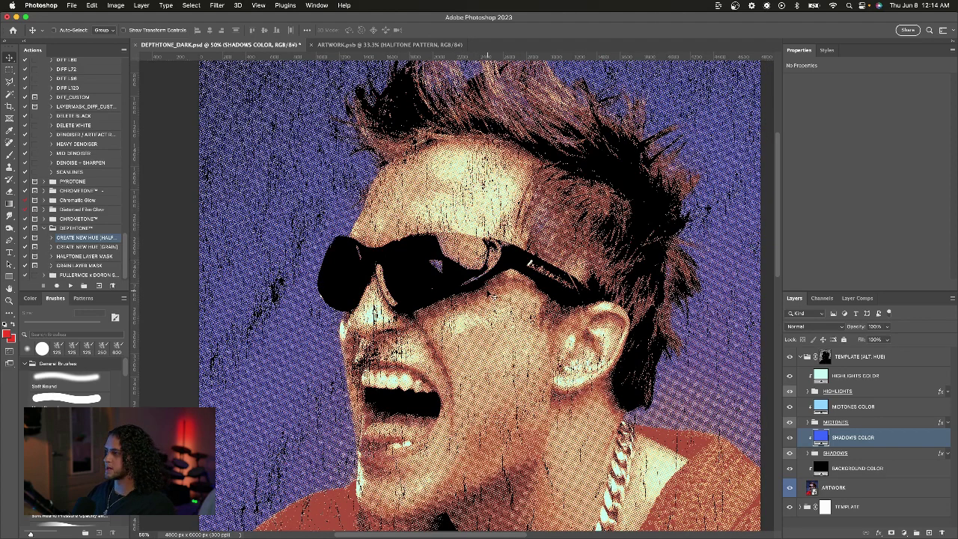
{"action": "scroll", "coordinate": [455, 295], "scroll_direction": "up", "scroll_amount": 2}
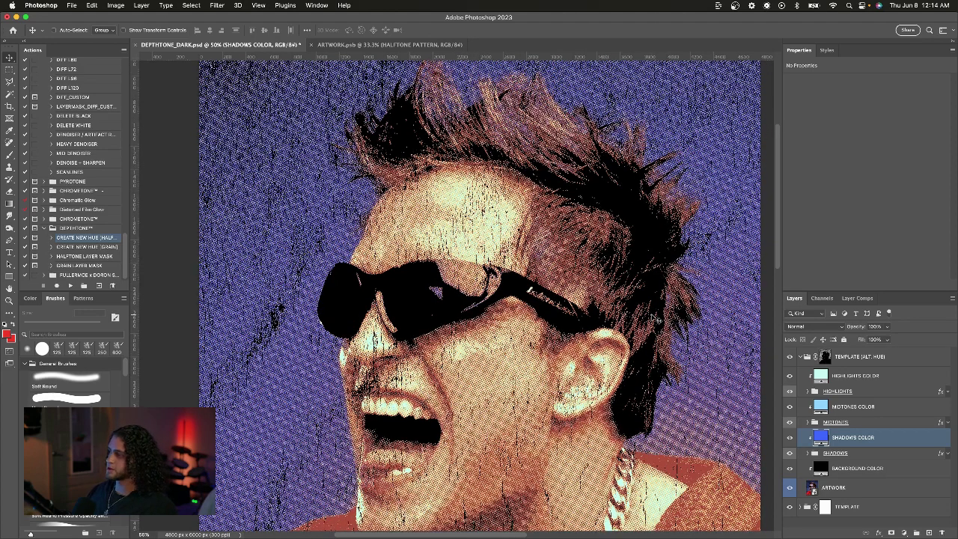
Inspect the blue halftone dots in the sunglasses' lens reflection at high magnification, and return to the full artwork
{"action": "key", "text": "super+equal"}
{"action": "key", "text": "super+equal"}
{"action": "key", "text": "super+equal"}
{"action": "key", "text": "super+equal"}
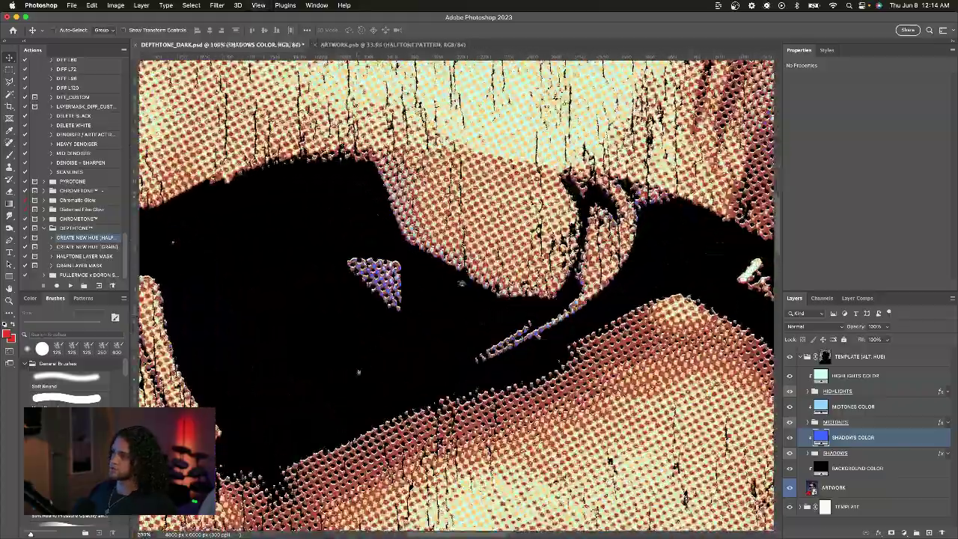
{"action": "key", "text": "super+0"}
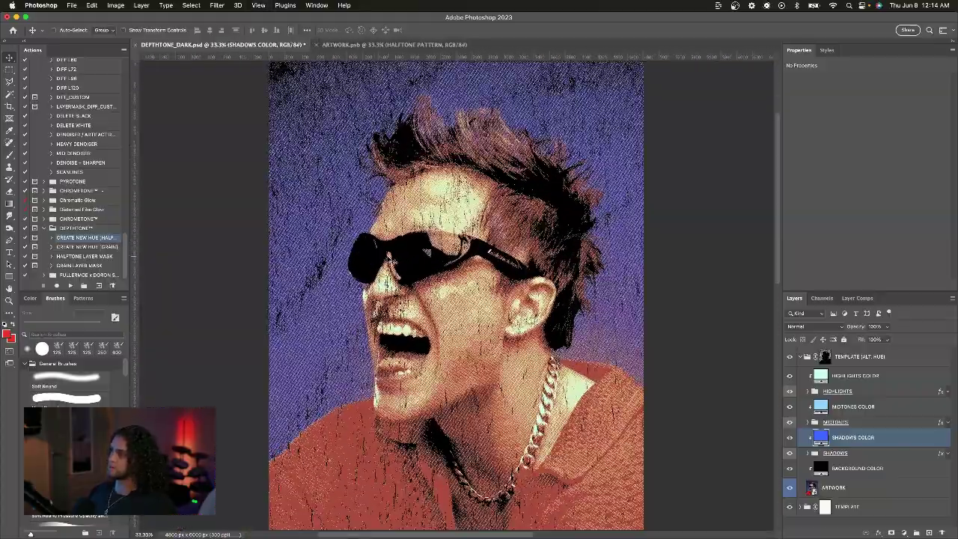
Target the TEMPLATE (ALT. HUE) group's layer mask for painting with the Brush tool
{"action": "key", "text": "super+equal"}
{"action": "left_click", "coordinate": [824, 357]}
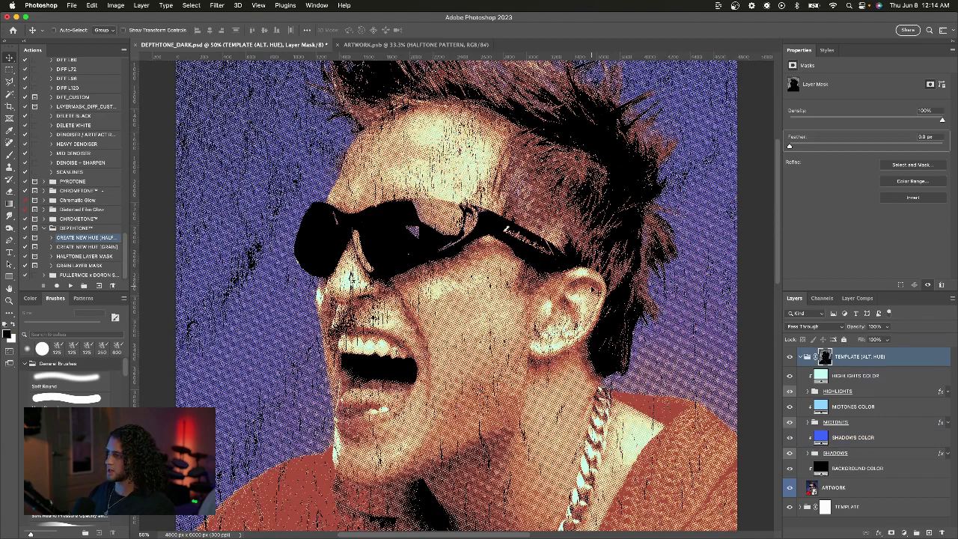
{"action": "key", "text": "b"}
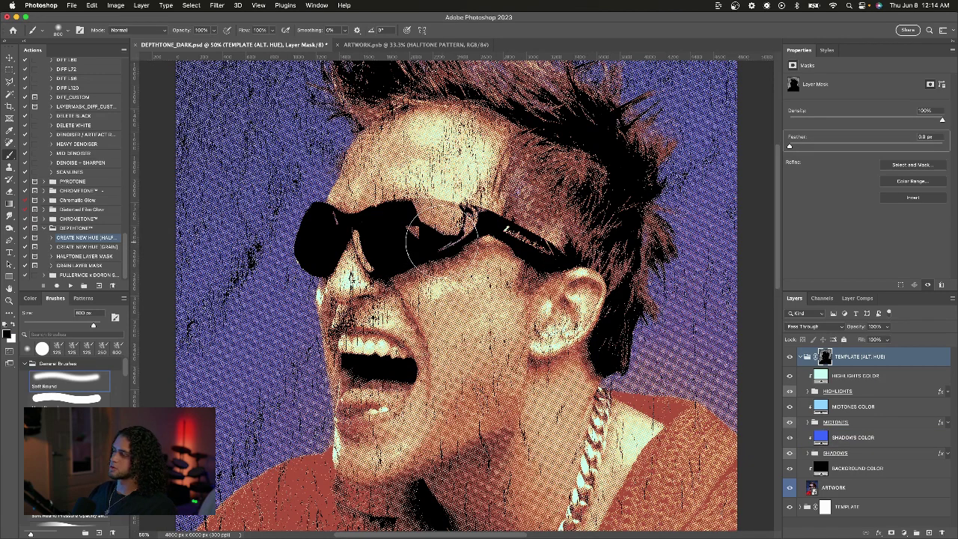
Try a black soft round stroke on the mask over the backdrop in front of the face, and examine its halftone blend up close
{"action": "scroll", "coordinate": [440, 238], "scroll_direction": "up", "scroll_amount": 3}
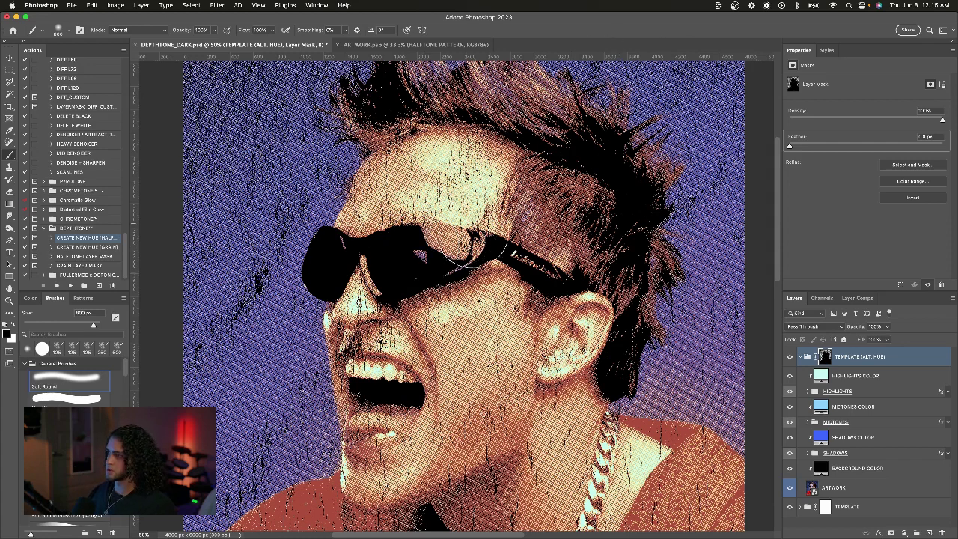
{"action": "left_click_drag", "start_coordinate": [264, 307], "coordinate": [258, 160]}
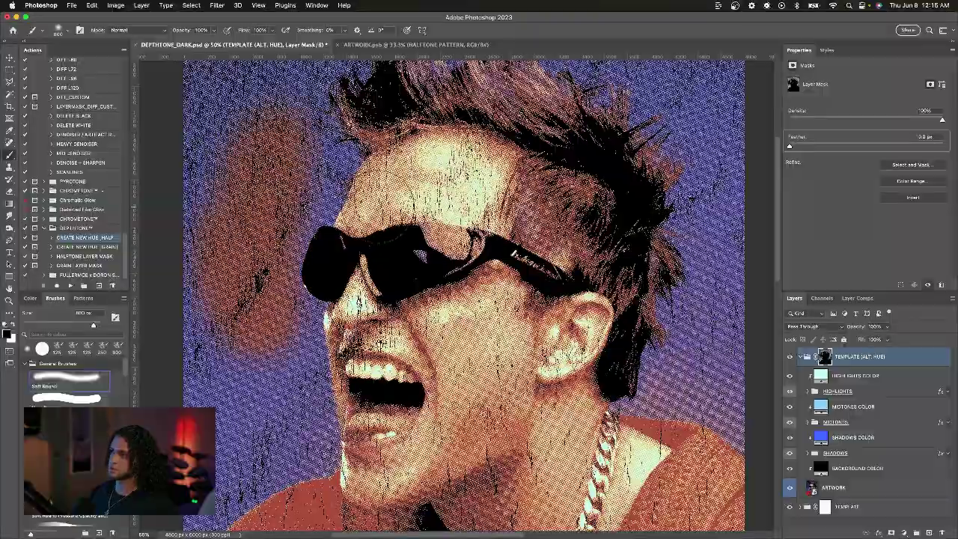
{"action": "scroll", "coordinate": [232, 224], "scroll_direction": "up", "scroll_amount": 5}
{"action": "scroll", "coordinate": [397, 225], "scroll_direction": "up", "scroll_amount": 10}
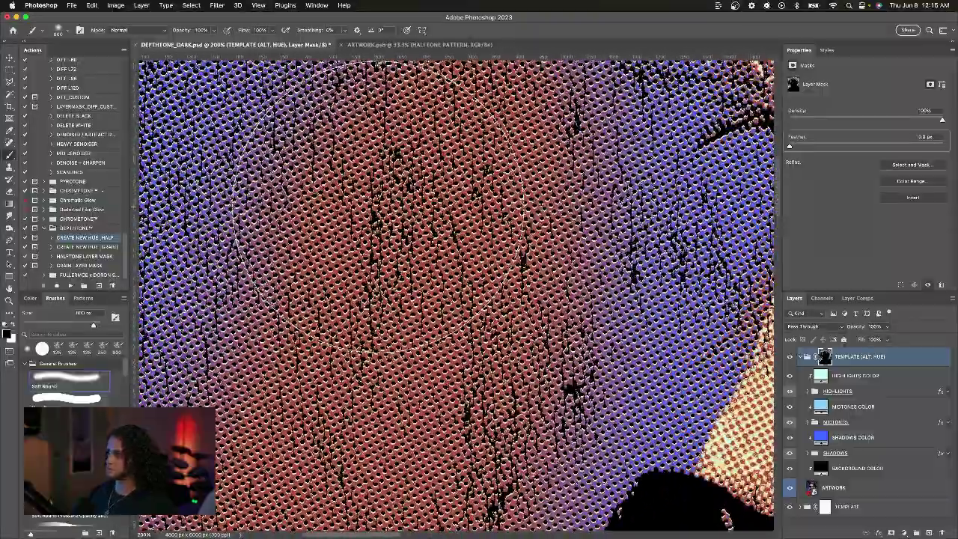
{"action": "scroll", "coordinate": [455, 299], "scroll_direction": "up", "scroll_amount": 10}
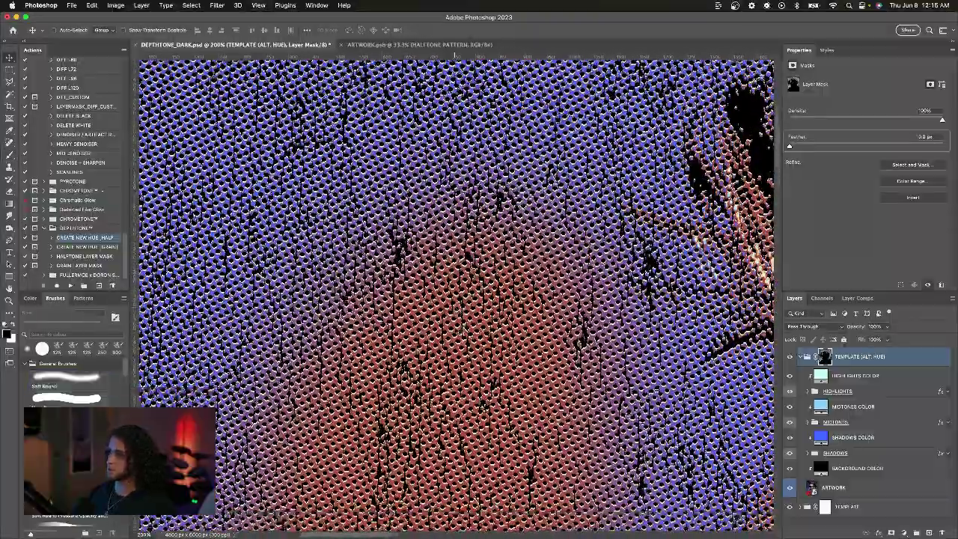
{"action": "key", "text": "v"}
{"action": "scroll", "coordinate": [486, 300], "scroll_direction": "down", "scroll_amount": 8}
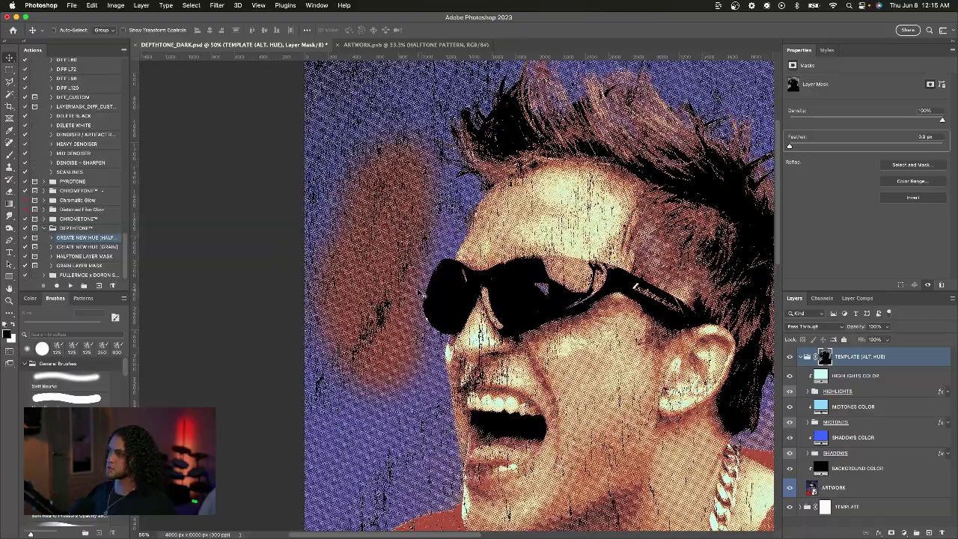
{"action": "scroll", "coordinate": [479, 318], "scroll_direction": "down", "scroll_amount": 3}
{"action": "scroll", "coordinate": [478, 318], "scroll_direction": "up", "scroll_amount": 2}
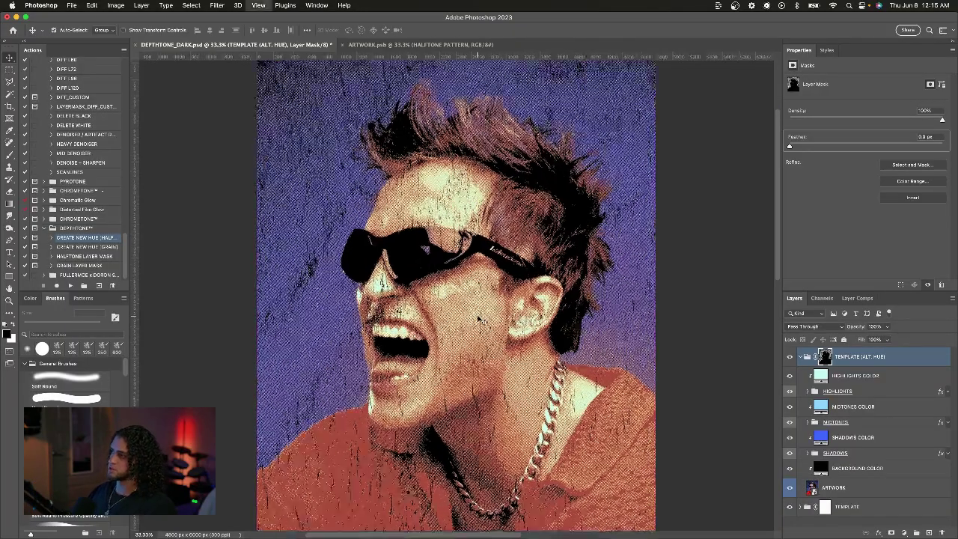
Enlarge the soft round brush and paint black on the TEMPLATE (ALT. HUE) mask across the lower backdrop on both sides of the portrait
{"action": "scroll", "coordinate": [478, 318], "scroll_direction": "up", "scroll_amount": 2}
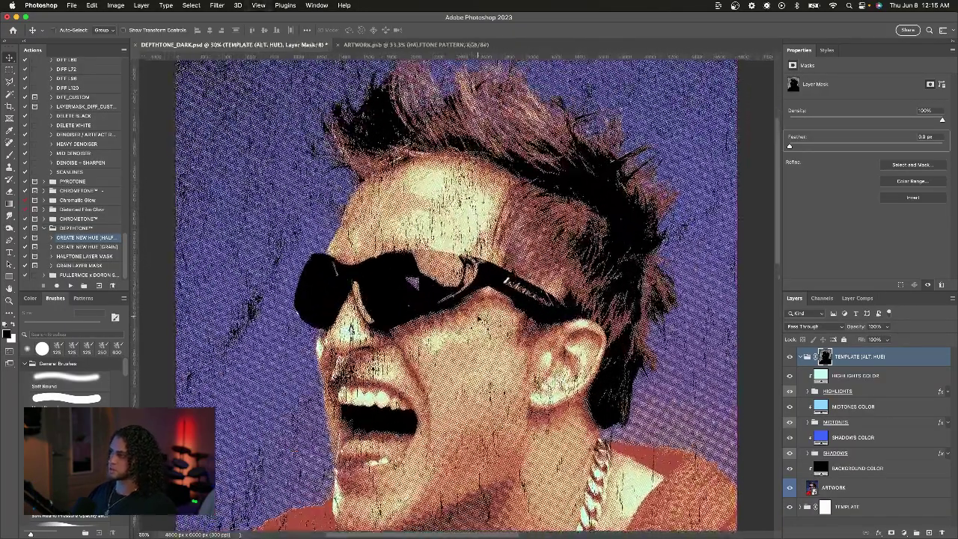
{"action": "key", "text": "b"}
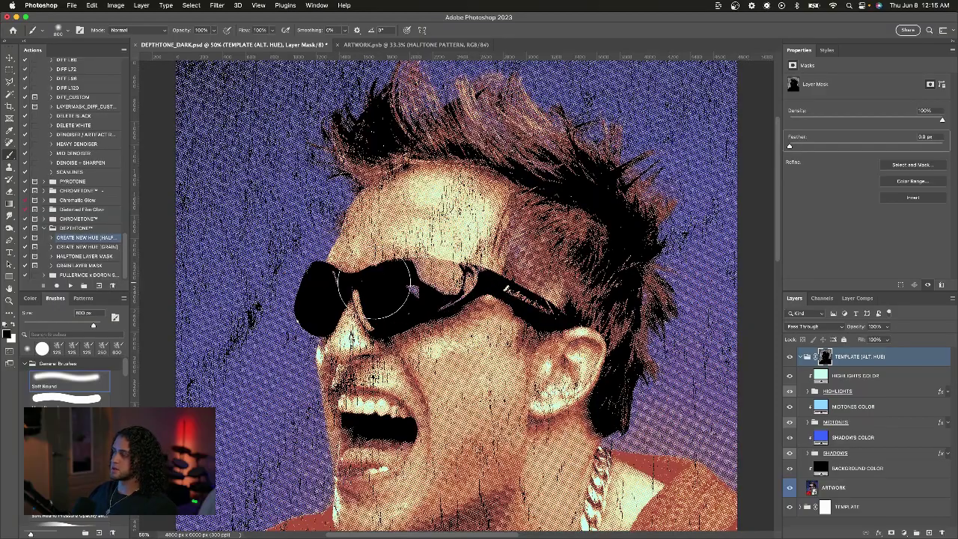
{"action": "scroll", "coordinate": [474, 327], "scroll_direction": "down", "scroll_amount": 2}
{"action": "key", "text": "super+minus"}
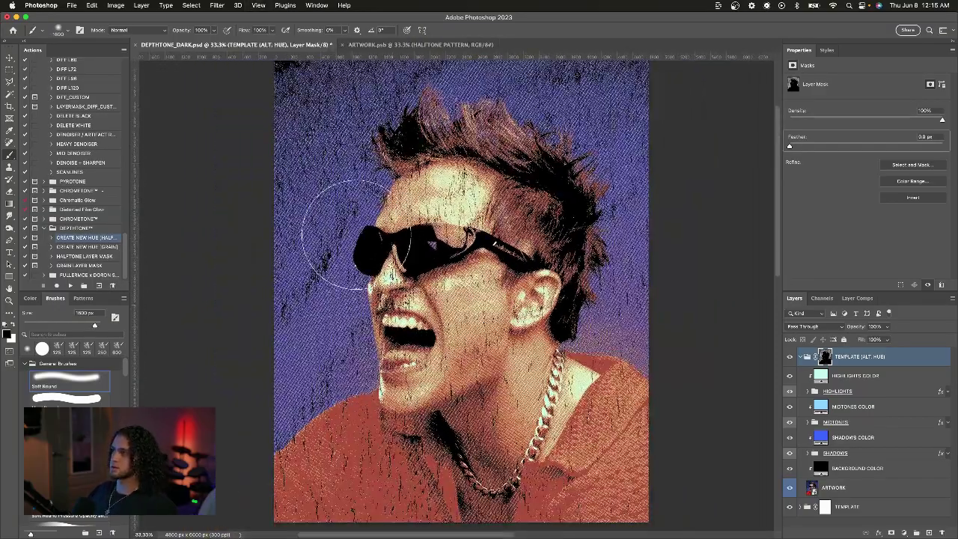
{"action": "key", "text": "bracketright"}
{"action": "key", "text": "bracketright"}
{"action": "key", "text": "bracketright"}
{"action": "key", "text": "bracketright"}
{"action": "key", "text": "bracketright"}
{"action": "key", "text": "bracketright"}
{"action": "key", "text": "bracketright"}
{"action": "key", "text": "bracketright"}
{"action": "key", "text": "bracketright"}
{"action": "key", "text": "bracketright"}
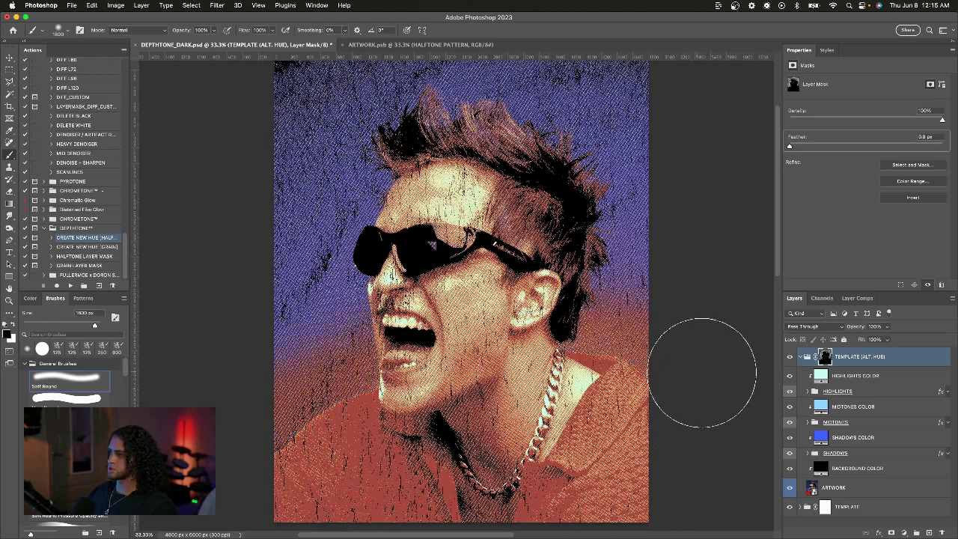
Inspect the blue-to-red halftone transition in the backdrop beside the mouth up close, and return to the full artwork
{"action": "key", "text": "v"}
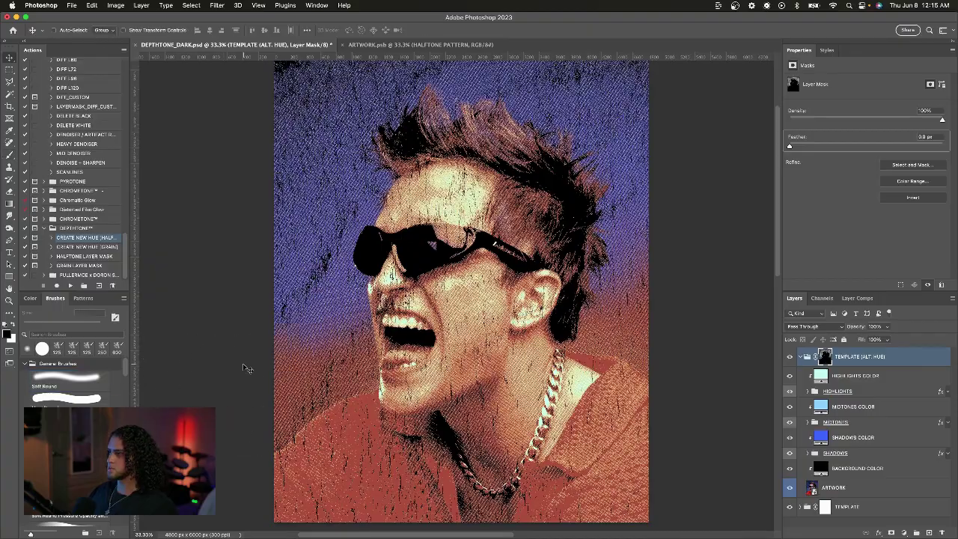
{"action": "key", "text": "super+equal"}
{"action": "scroll", "coordinate": [395, 384], "scroll_direction": "down", "scroll_amount": 4}
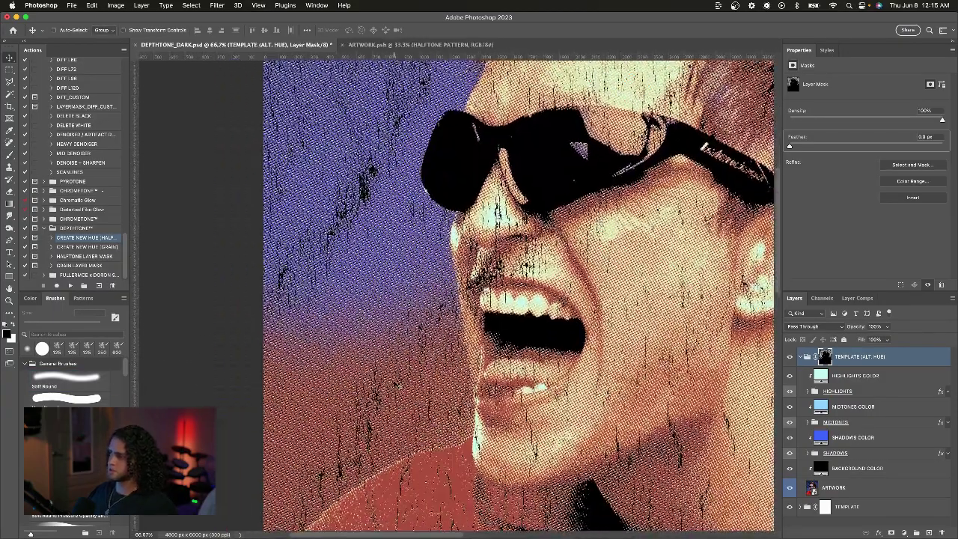
{"action": "key", "text": "super+0"}
{"action": "key", "text": "super+minus"}
{"action": "key", "text": "super+equal"}
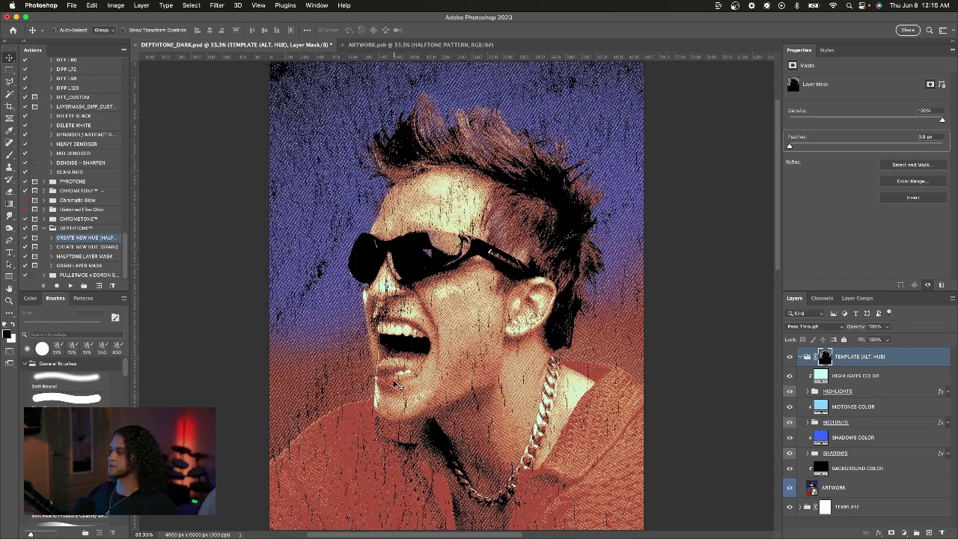
Display the TEMPLATE (ALT. HUE) layer mask on its own and examine its halftone fade to black in the lower backdrop
{"action": "left_click", "coordinate": [826, 355], "text": "alt"}
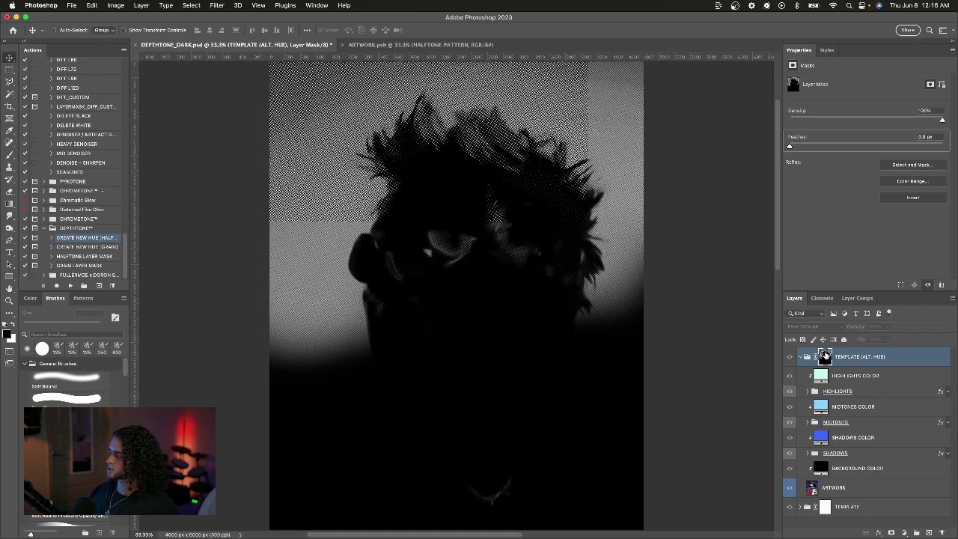
{"action": "scroll", "coordinate": [397, 284], "scroll_direction": "left", "scroll_amount": 3}
{"action": "scroll", "coordinate": [397, 284], "scroll_direction": "up", "scroll_amount": 1}
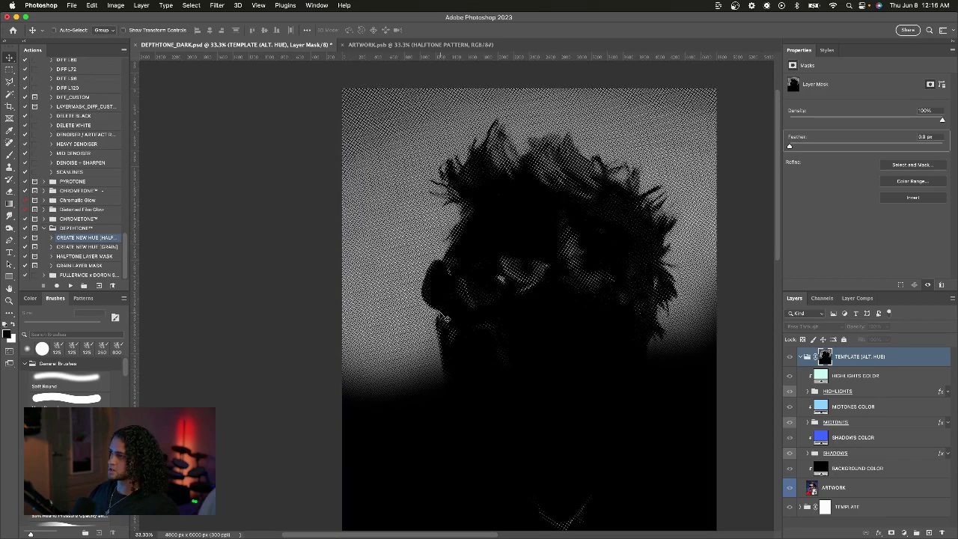
{"action": "key", "text": "super+equal"}
{"action": "key", "text": "super+equal"}
{"action": "scroll", "coordinate": [412, 344], "scroll_direction": "up", "scroll_amount": 2}
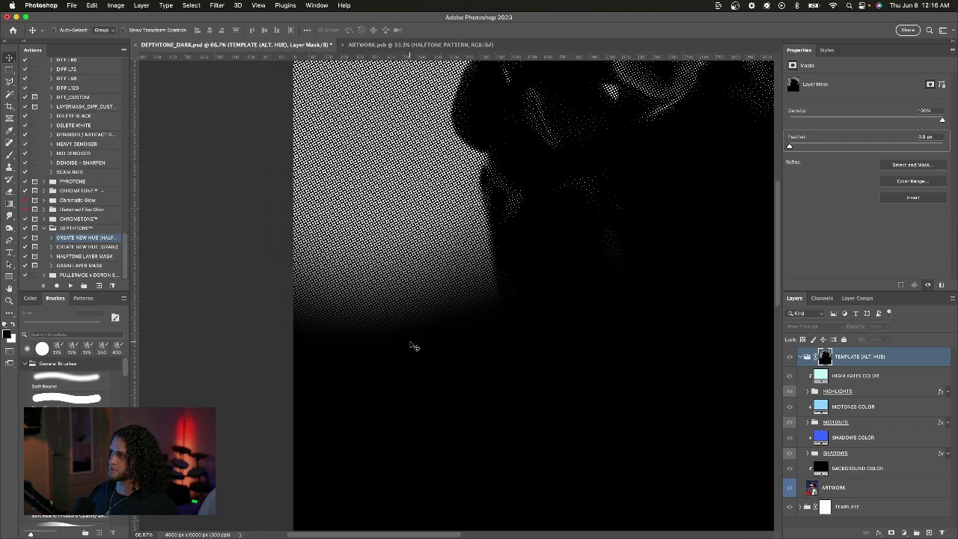
{"action": "scroll", "coordinate": [414, 346], "scroll_direction": "down", "scroll_amount": 5}
{"action": "scroll", "coordinate": [414, 346], "scroll_direction": "up", "scroll_amount": 1}
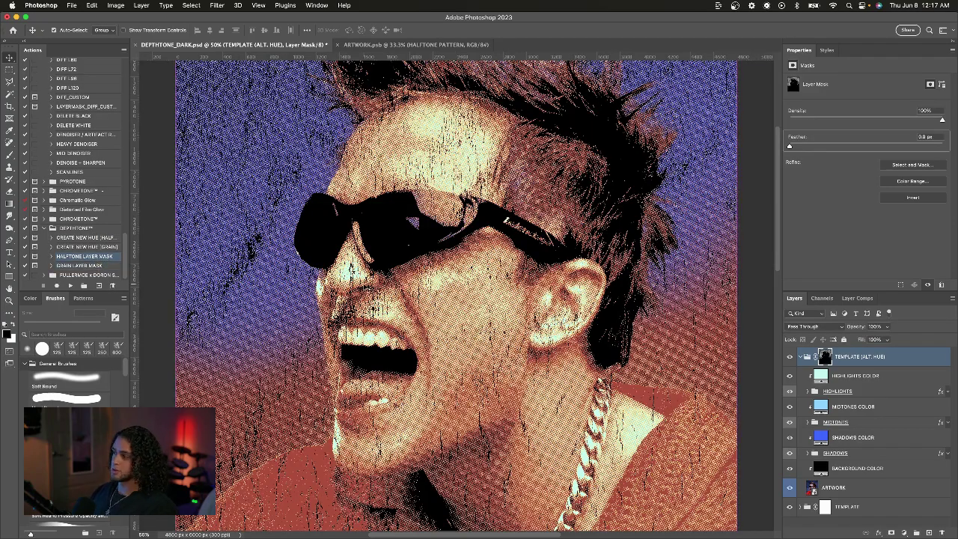
Collapse the TEMPLATE (ALT. HUE) group and select its layer mask
{"action": "key", "text": "super+minus"}
{"action": "key", "text": "super+plus"}
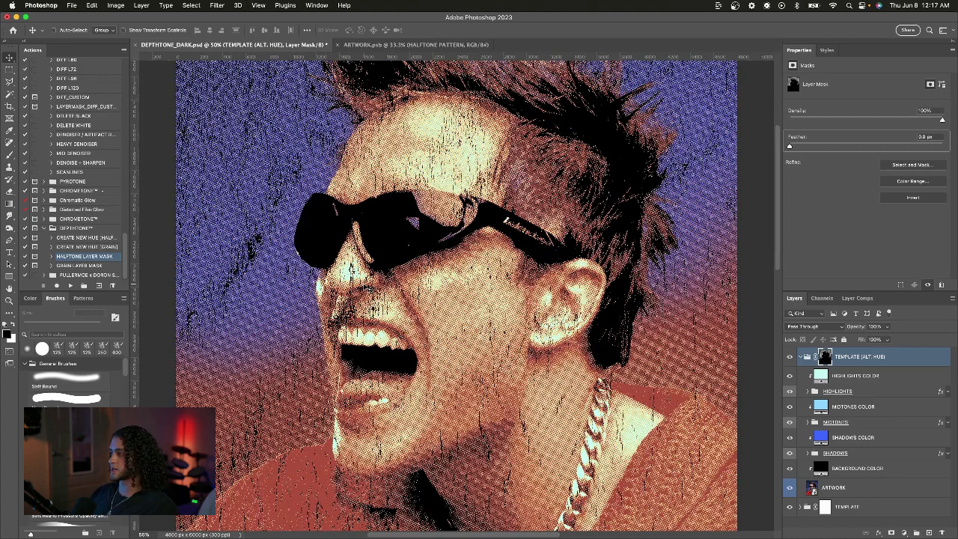
{"action": "left_click", "coordinate": [891, 360]}
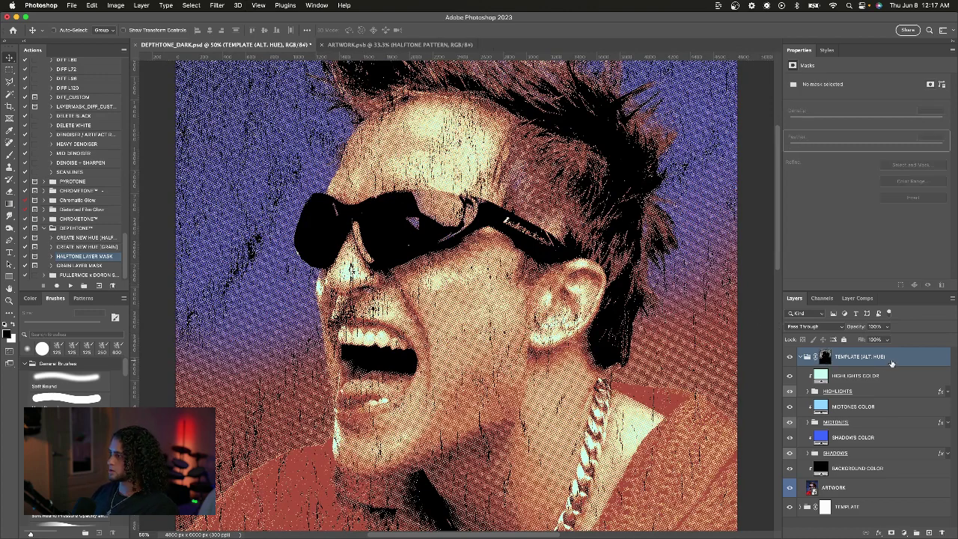
{"action": "left_click", "coordinate": [801, 358]}
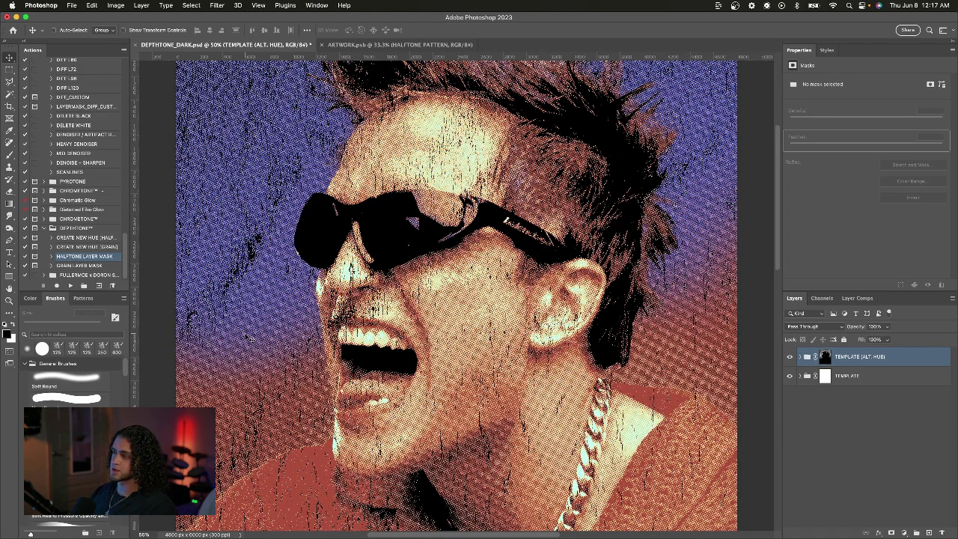
{"action": "left_click", "coordinate": [824, 356]}
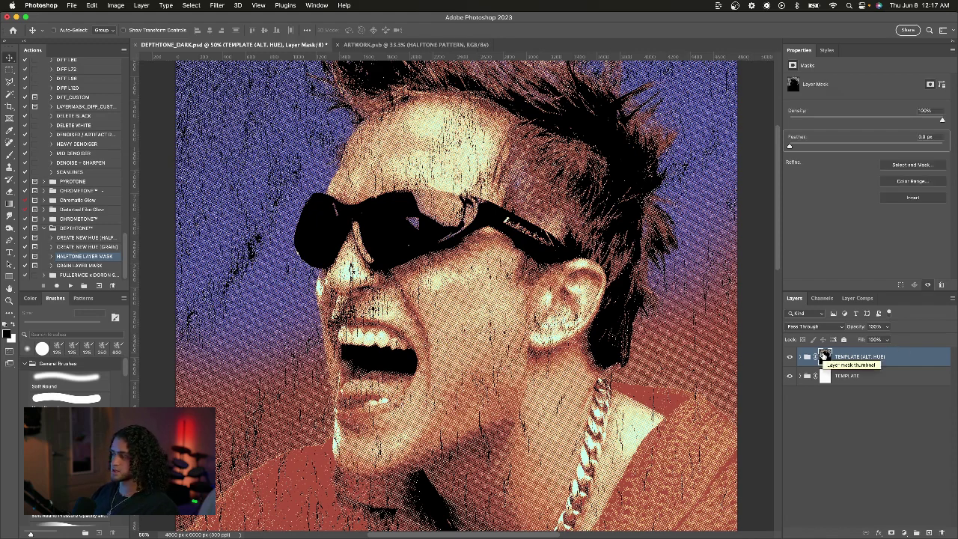
Run the HALFTONE LAYER MASK action on the TEMPLATE (ALT. HUE) mask, keeping the halftone pattern scale at 75%
{"action": "left_click", "coordinate": [71, 287]}
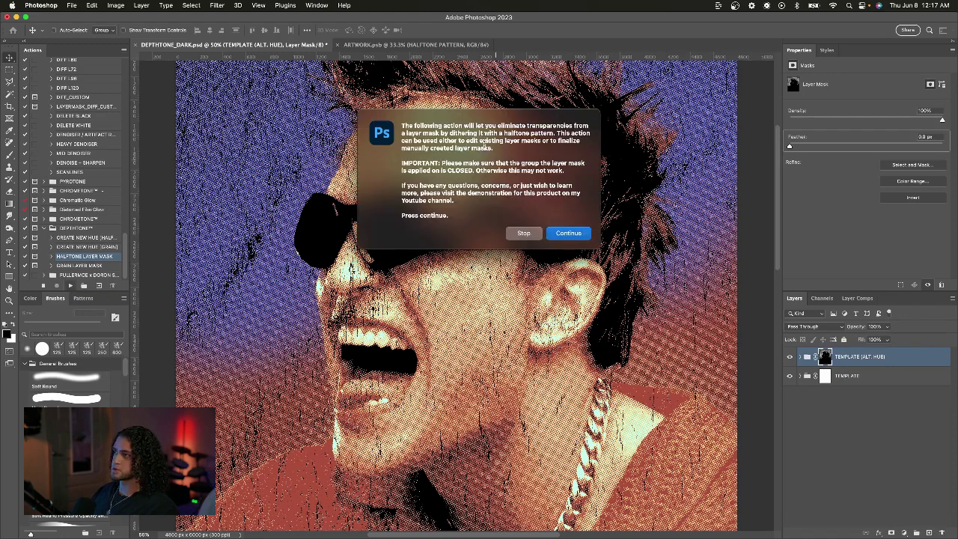
{"action": "left_click_drag", "start_coordinate": [474, 134], "coordinate": [475, 175]}
{"action": "left_click_drag", "start_coordinate": [433, 118], "coordinate": [434, 154]}
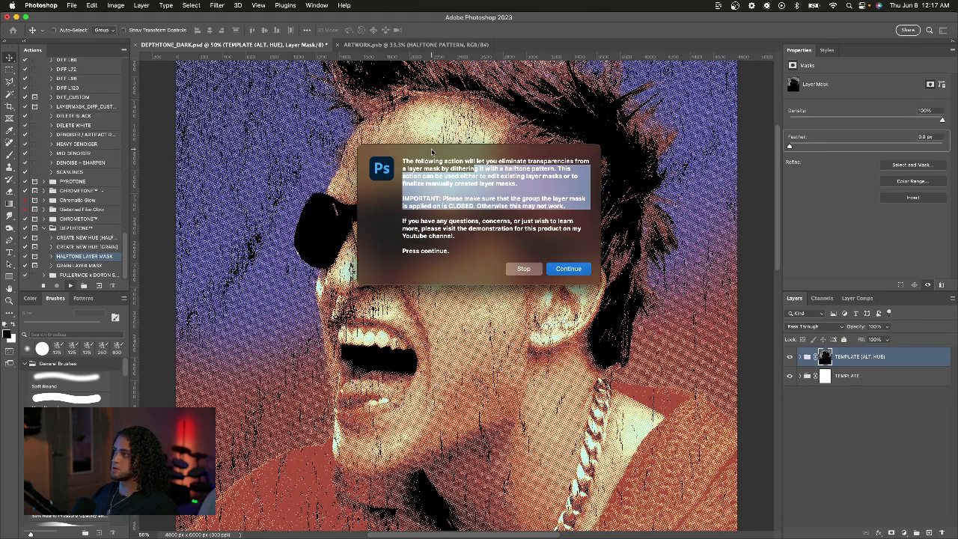
{"action": "left_click", "coordinate": [436, 169]}
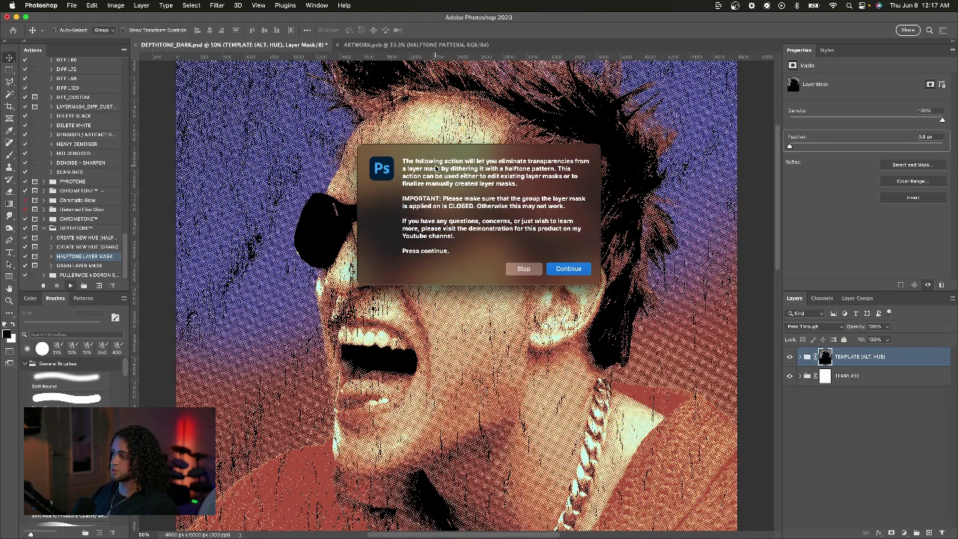
{"action": "left_click", "coordinate": [578, 271]}
{"action": "left_click_drag", "start_coordinate": [503, 112], "coordinate": [622, 178]}
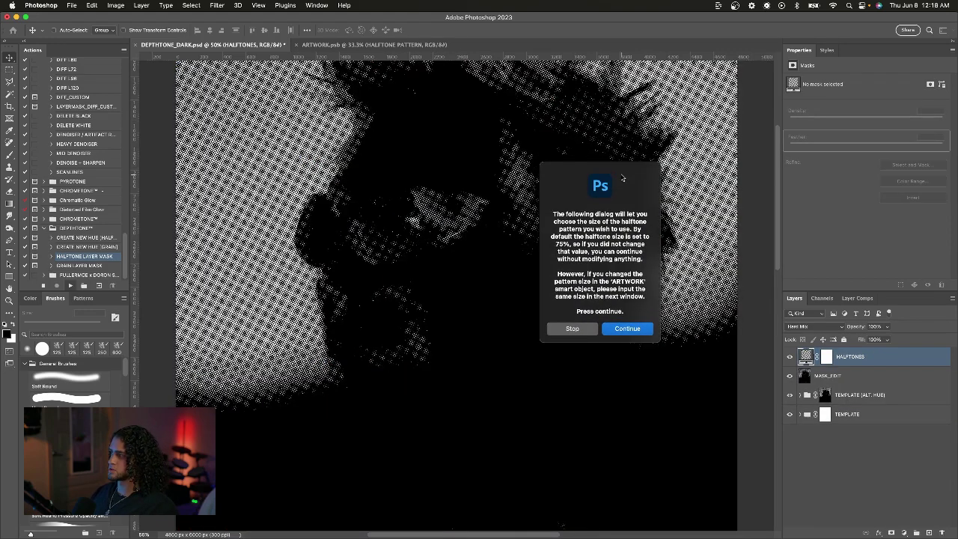
{"action": "left_click", "coordinate": [627, 329]}
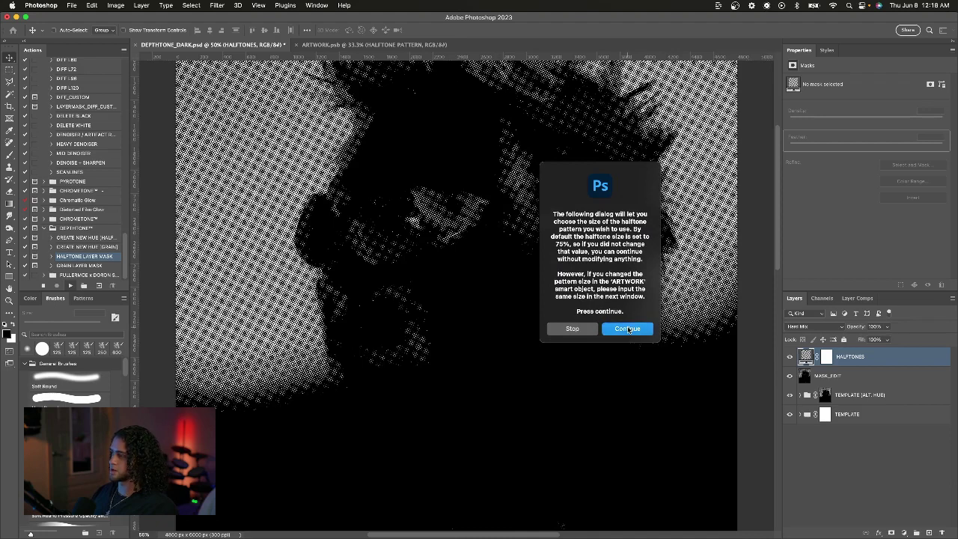
{"action": "left_click_drag", "start_coordinate": [602, 187], "coordinate": [526, 222]}
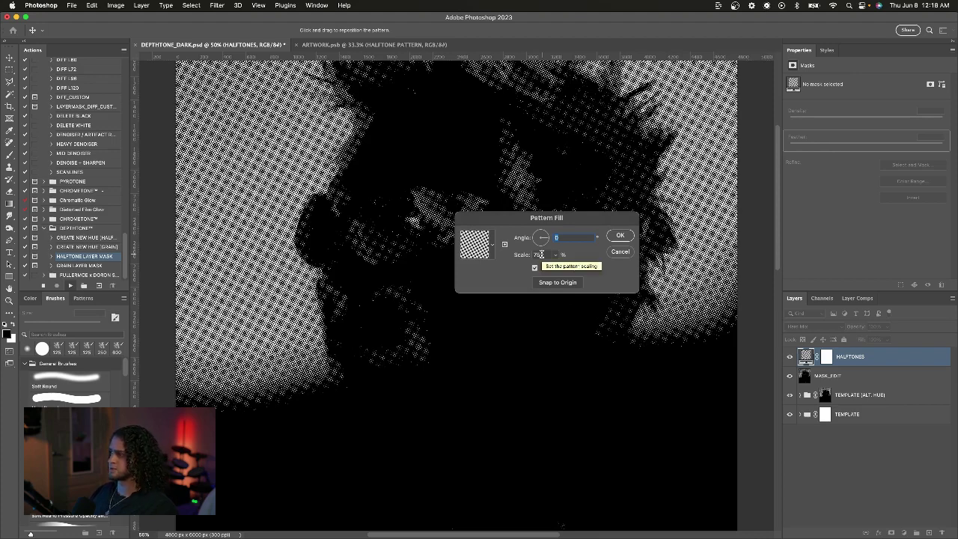
{"action": "left_click_drag", "start_coordinate": [531, 219], "coordinate": [557, 218]}
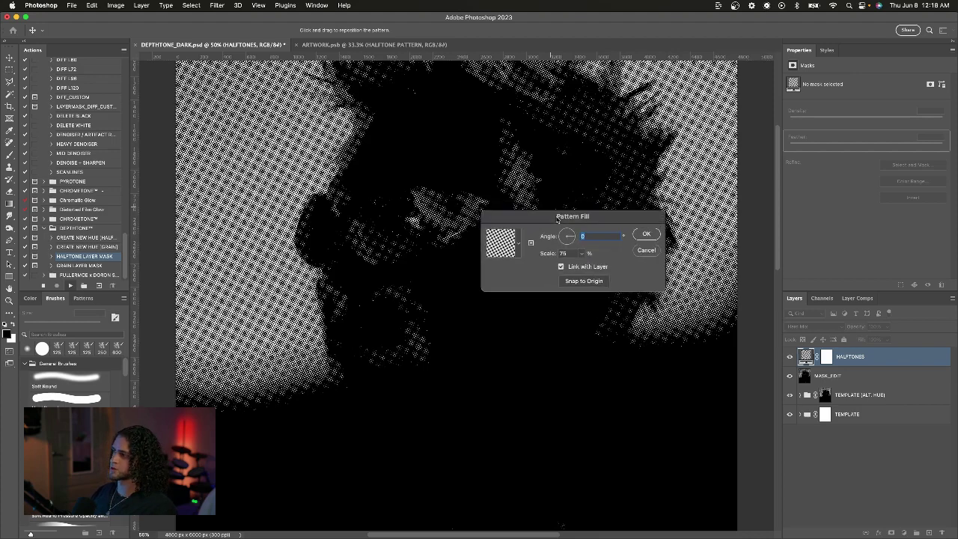
{"action": "left_click", "coordinate": [648, 233]}
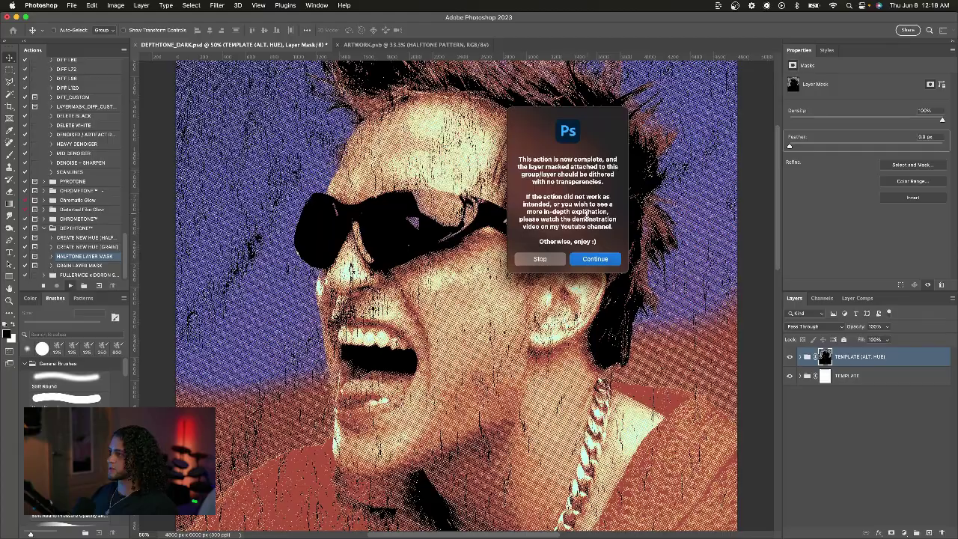
{"action": "left_click", "coordinate": [597, 262]}
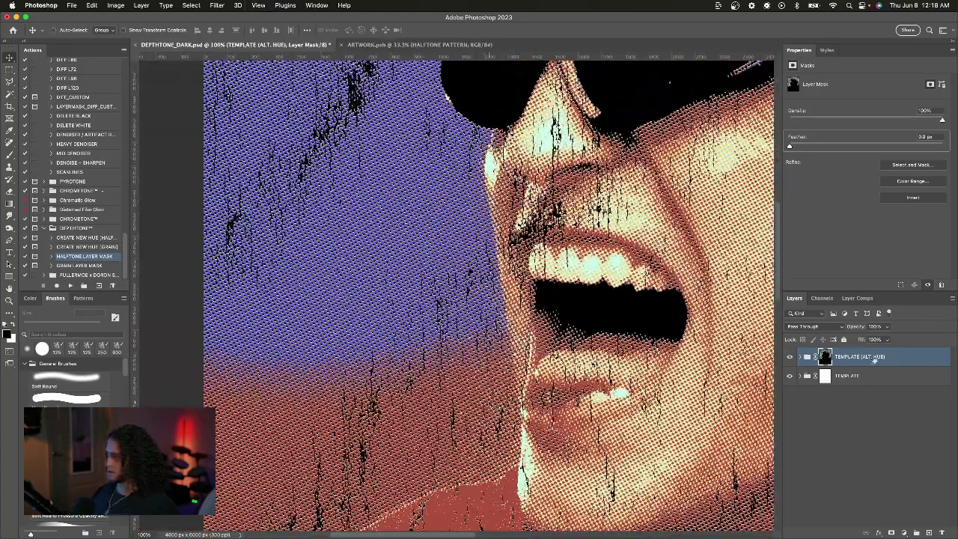
Display the dithered TEMPLATE (ALT. HUE) mask on its own to examine its fade, and return to the artwork
{"action": "left_click", "coordinate": [826, 357], "text": "alt"}
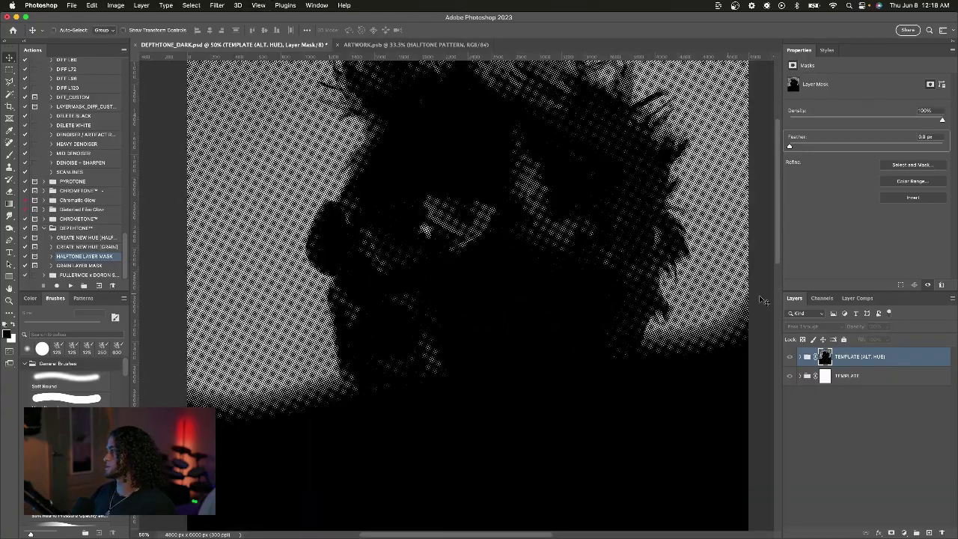
{"action": "left_click", "coordinate": [897, 354]}
{"action": "left_click", "coordinate": [825, 356]}
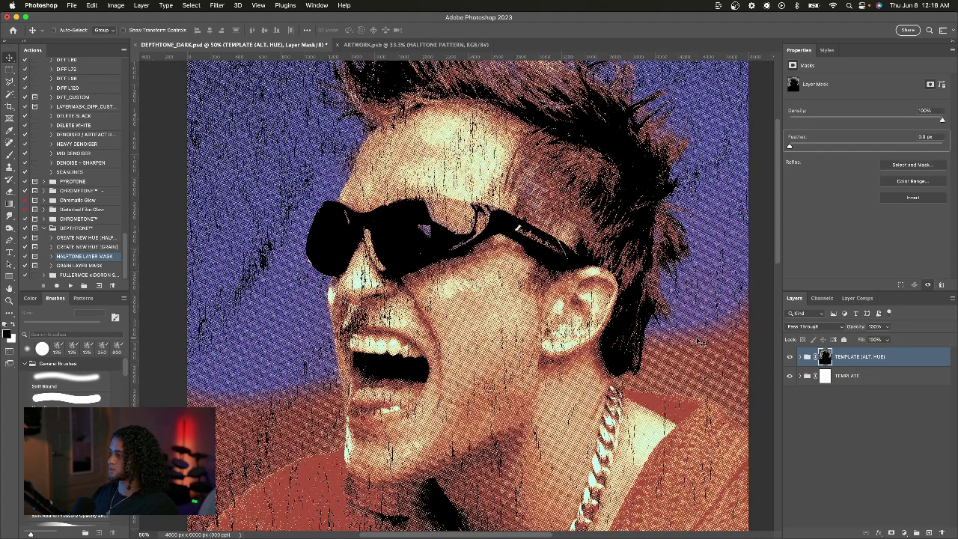
Try painting black on the TEMPLATE (ALT. HUE) mask with a 2000 px soft round brush across the backdrop on both sides of the portrait
{"action": "key", "text": "b"}
{"action": "key", "text": "ctrl+minus"}
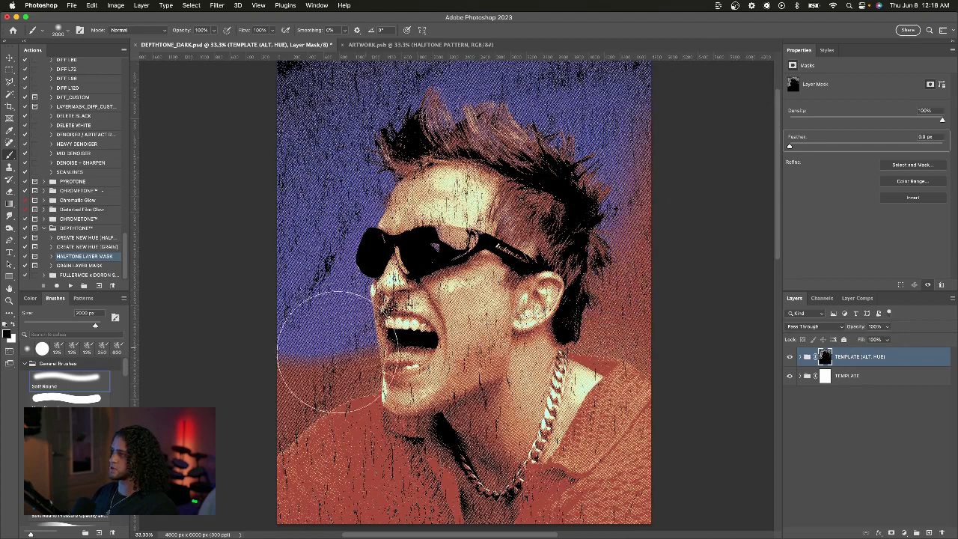
{"action": "key", "text": "v"}
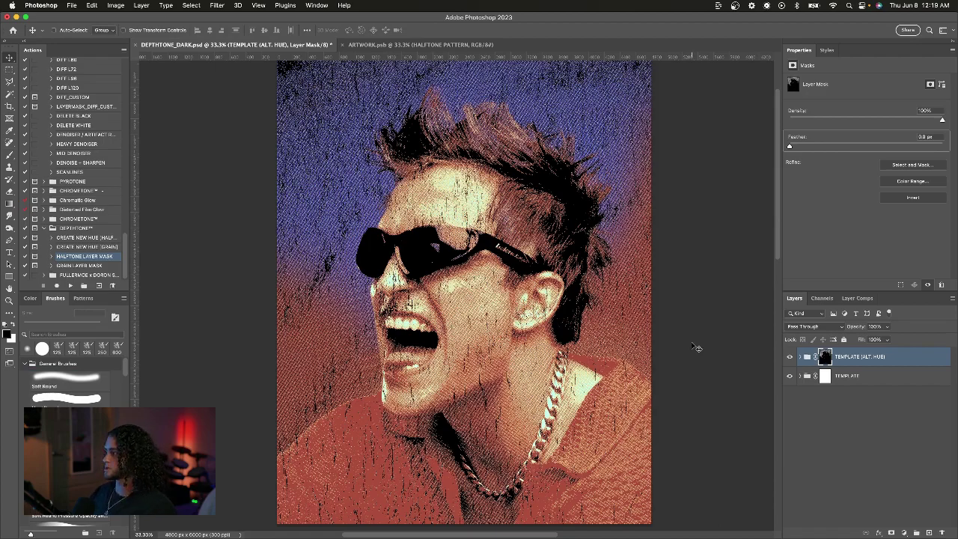
{"action": "scroll", "coordinate": [696, 348], "scroll_direction": "up", "scroll_amount": 2}
{"action": "key", "text": "super+equal"}
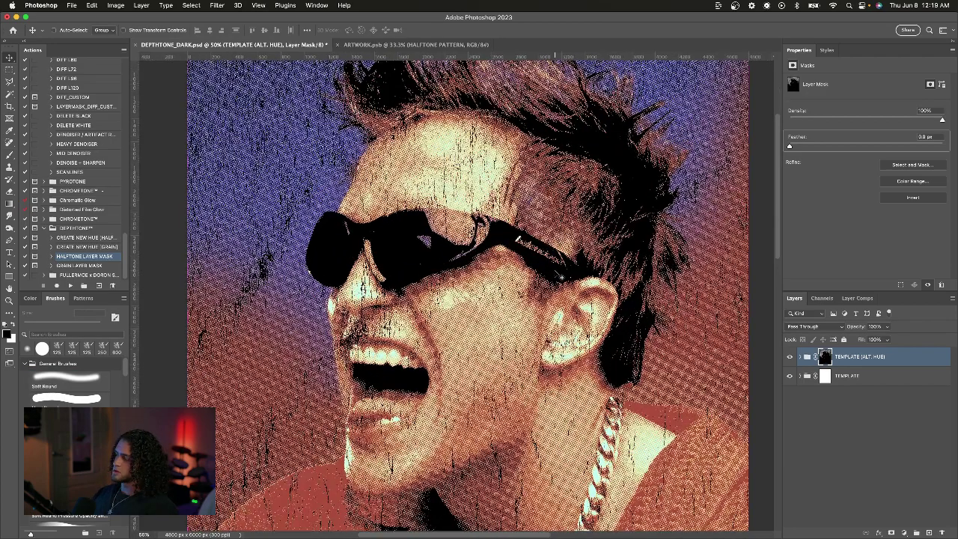
{"action": "scroll", "coordinate": [465, 294], "scroll_direction": "up", "scroll_amount": 3}
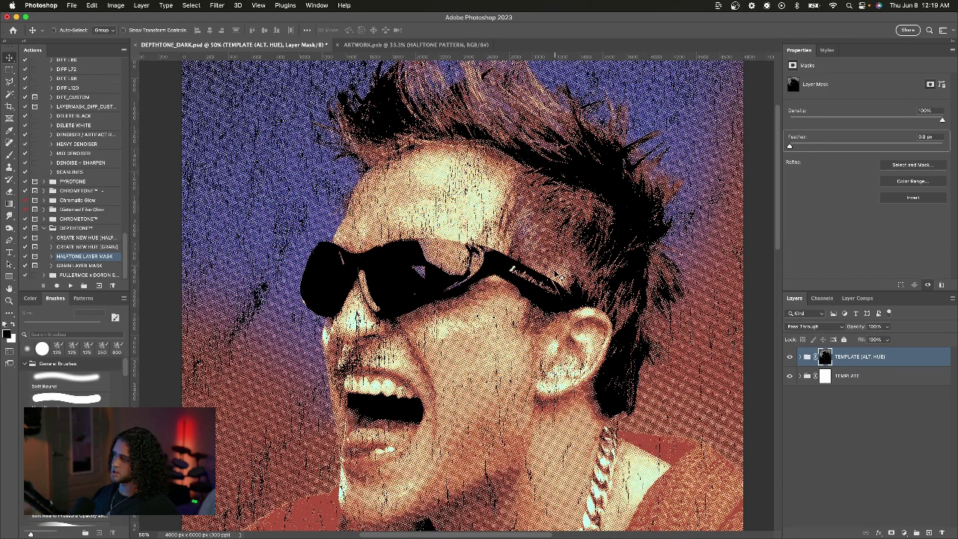
Examine the newly painted soft areas on the isolated TEMPLATE (ALT. HUE) mask, and return to the full artwork
{"action": "left_click", "coordinate": [823, 357], "text": "alt"}
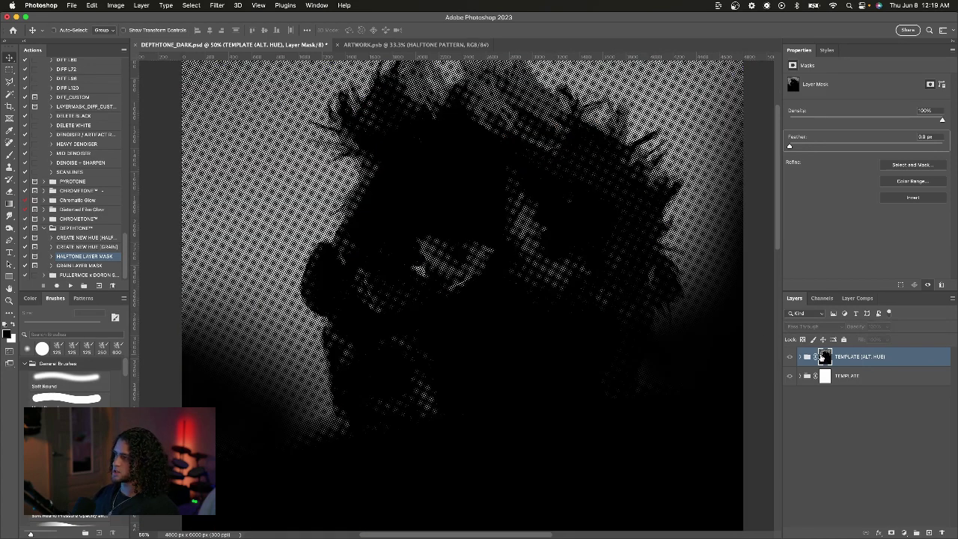
{"action": "left_click", "coordinate": [807, 358]}
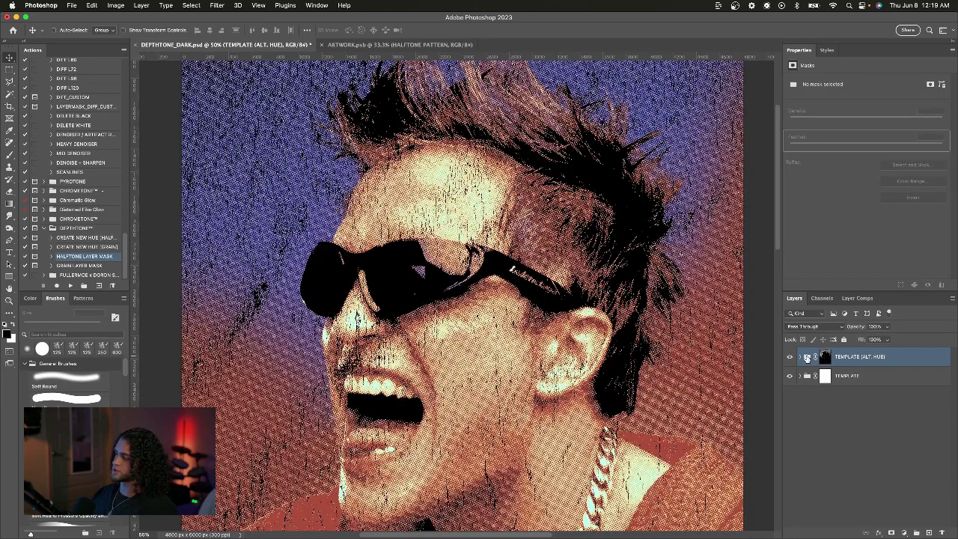
{"action": "left_click", "coordinate": [824, 357]}
{"action": "key", "text": "super+minus"}
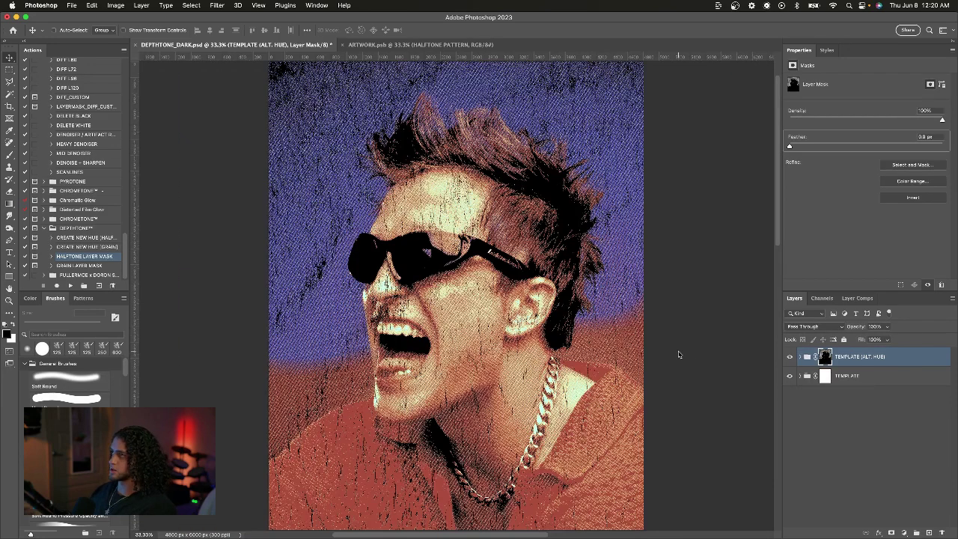
Switch ARTWORK.psb from the HALFTONE group to the GRAIN group, save it, and return to DEPTHTONE_DARK.psd
{"action": "left_click", "coordinate": [419, 45]}
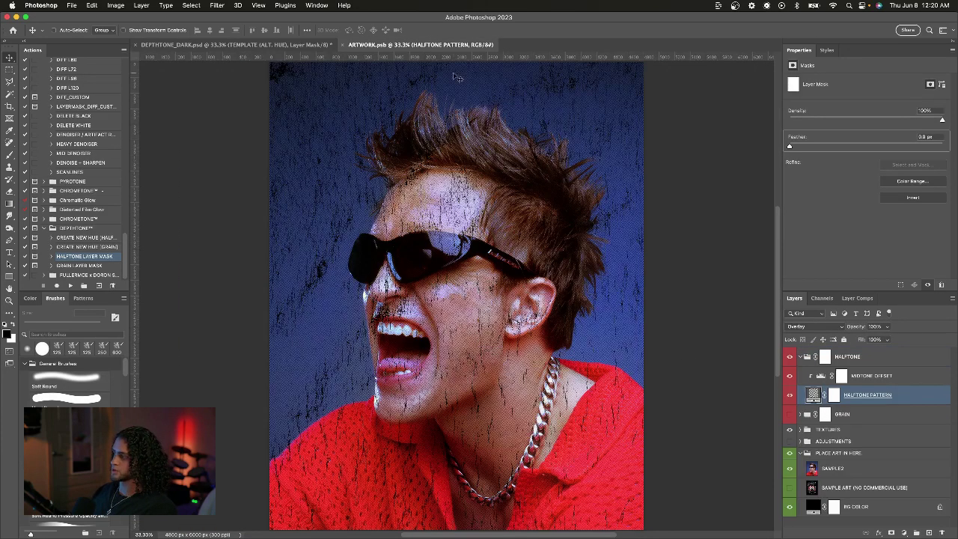
{"action": "left_click", "coordinate": [801, 357]}
{"action": "left_click", "coordinate": [825, 375]}
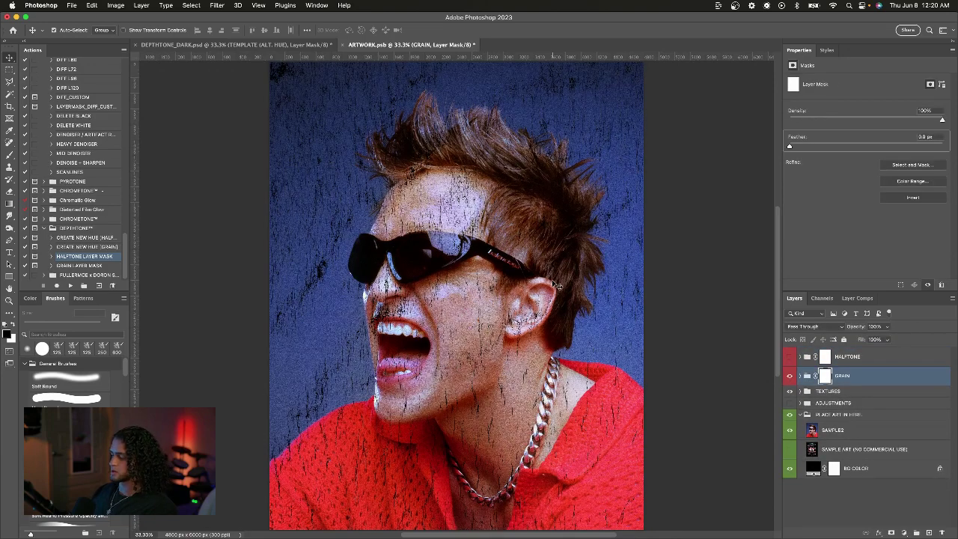
{"action": "key", "text": "super+s"}
{"action": "key", "text": "ctrl+Tab"}
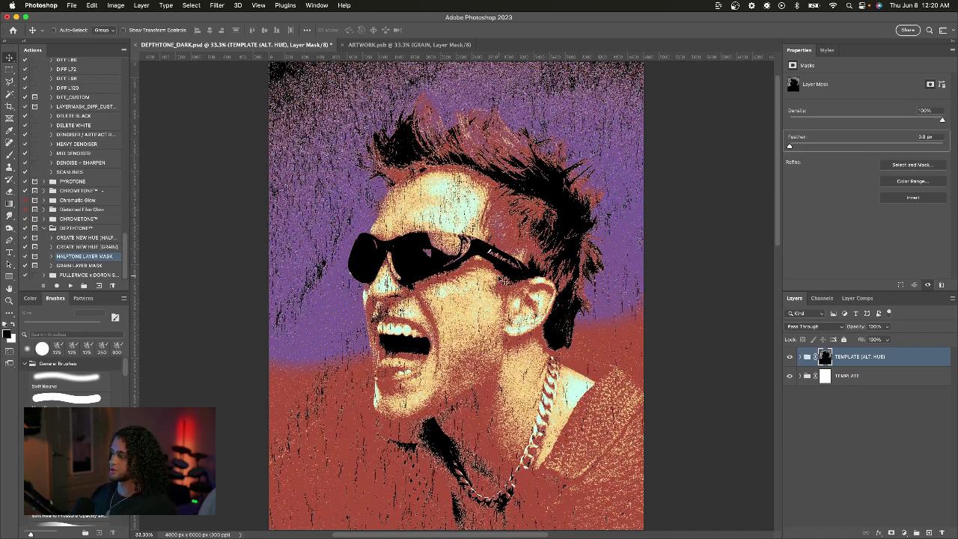
Choose the CREATE NEW HUE (GRAIN) action and delete the halftone-based TEMPLATE (ALT. HUE) group
{"action": "scroll", "coordinate": [531, 300], "scroll_direction": "down", "scroll_amount": 1}
{"action": "scroll", "coordinate": [531, 301], "scroll_direction": "up", "scroll_amount": 2}
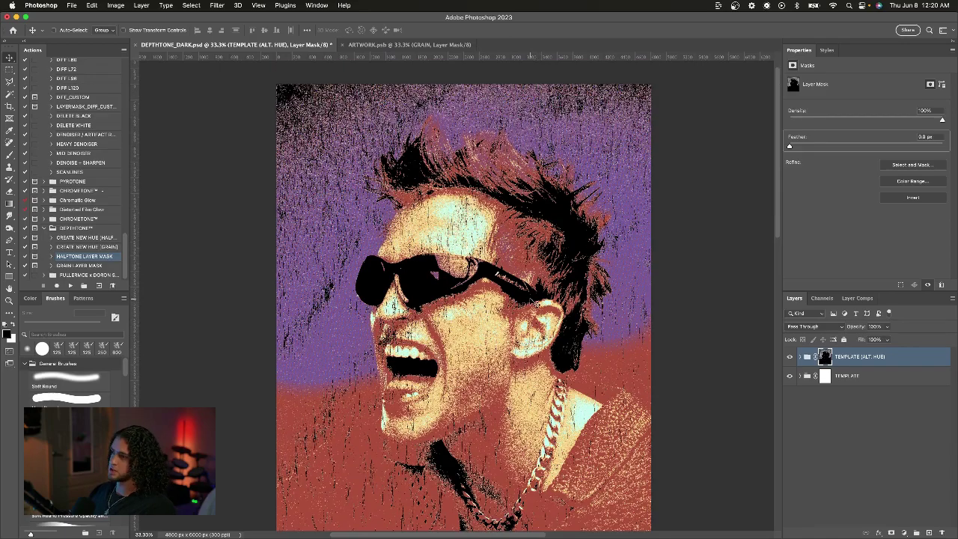
{"action": "scroll", "coordinate": [485, 358], "scroll_direction": "right", "scroll_amount": 1}
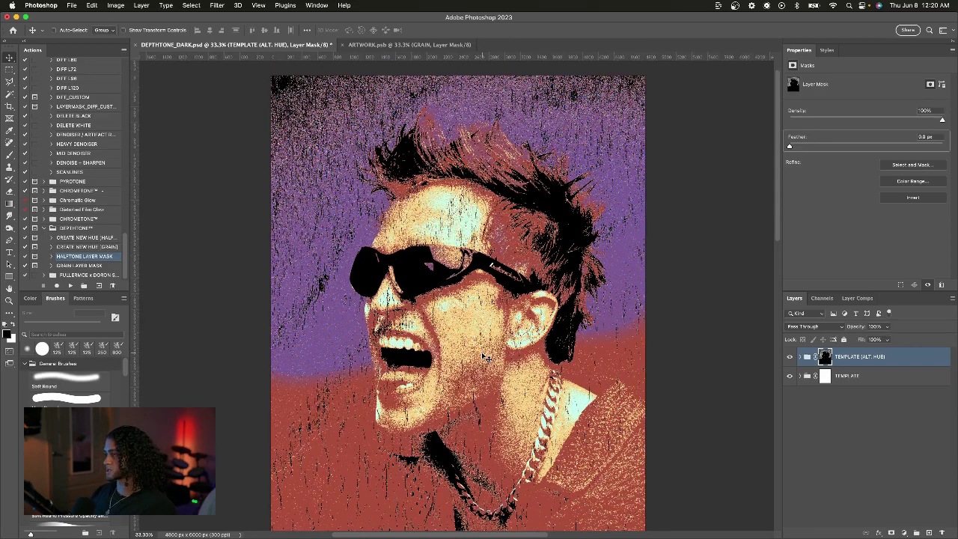
{"action": "key", "text": "super+equal"}
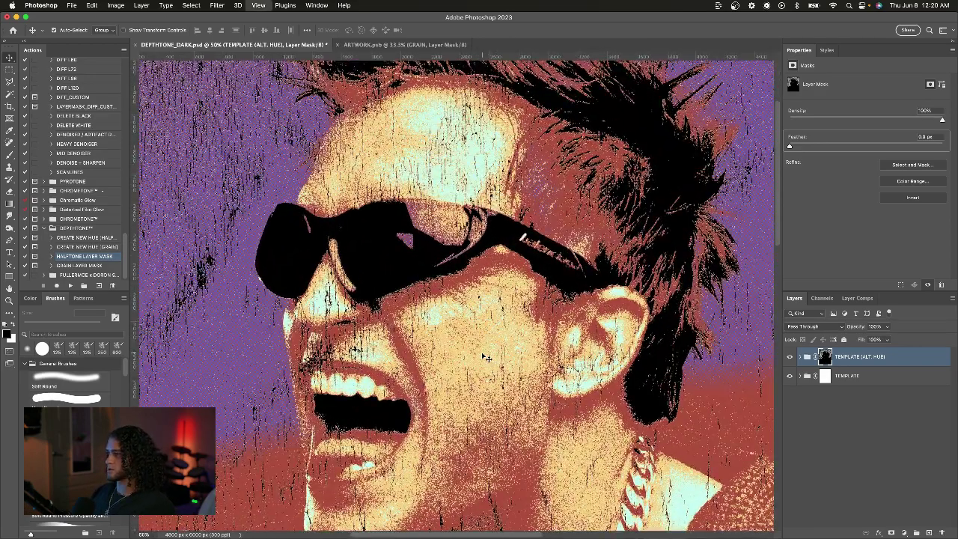
{"action": "key", "text": "super+minus"}
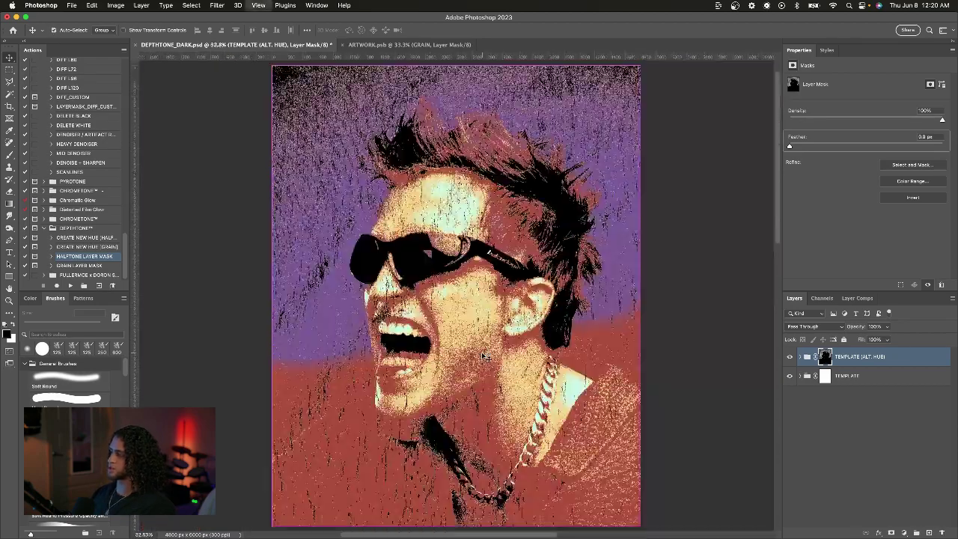
{"action": "left_click", "coordinate": [105, 250]}
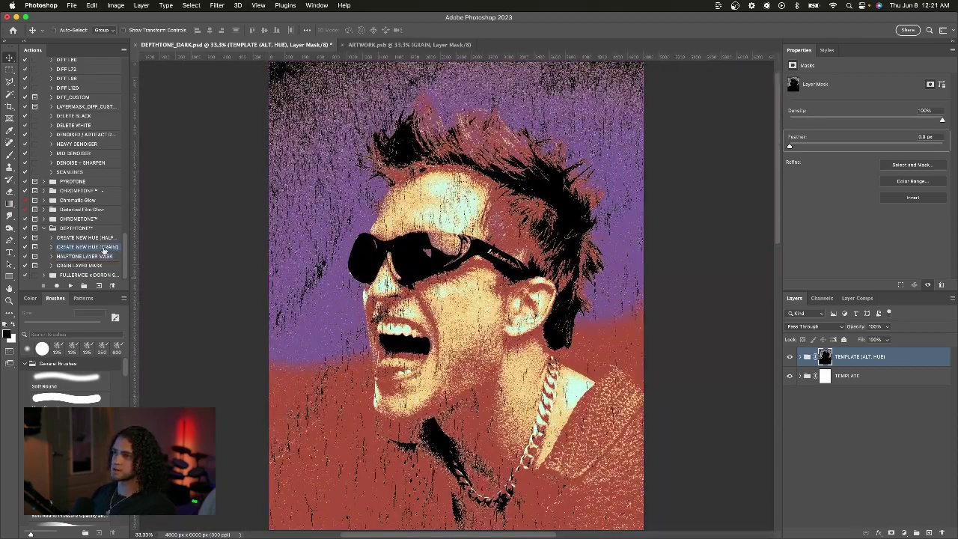
{"action": "left_click", "coordinate": [883, 361]}
{"action": "key", "text": "Delete"}
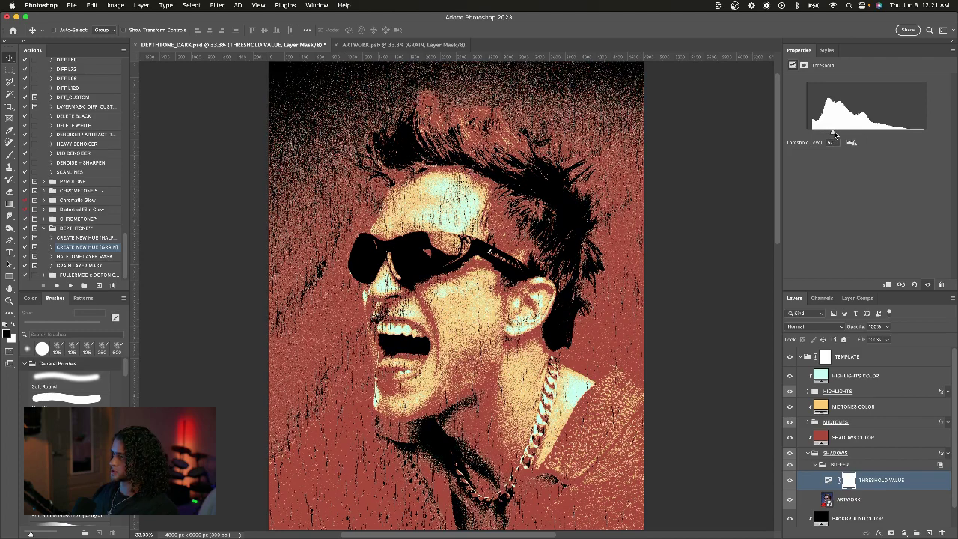
Run the CREATE NEW HUE (GRAIN) action on the ARTWORK layer and accept the blue backdrop as the Color Range selection
{"action": "left_click", "coordinate": [833, 487]}
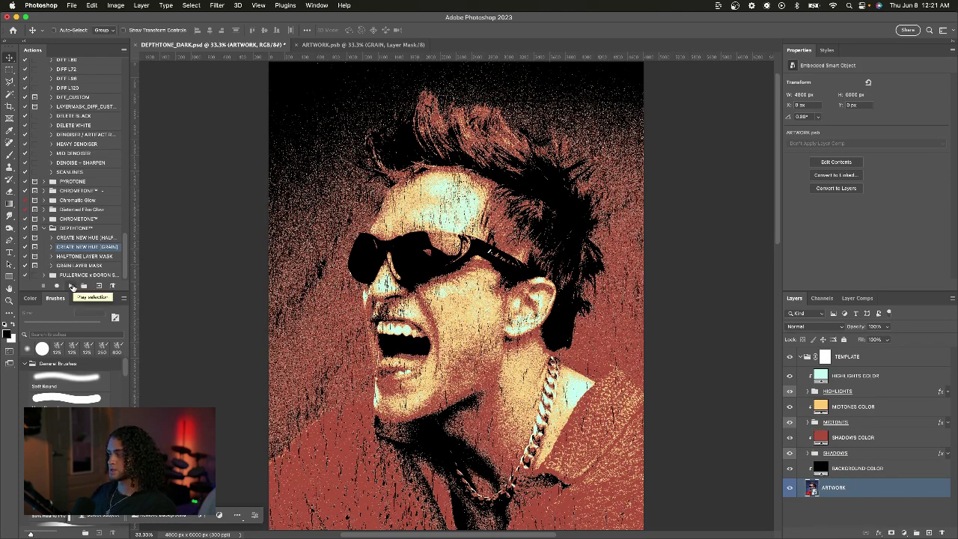
{"action": "left_click", "coordinate": [71, 286]}
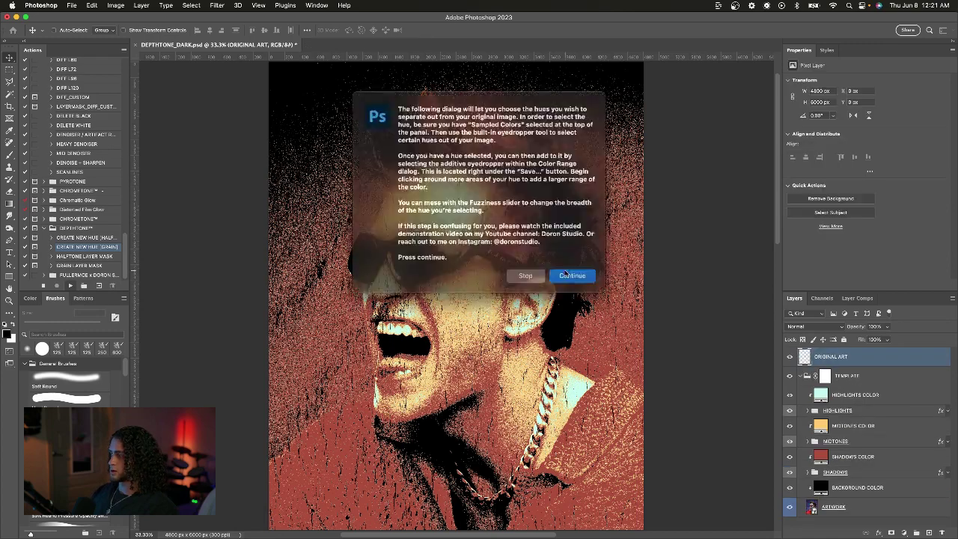
{"action": "left_click", "coordinate": [572, 276]}
{"action": "left_click_drag", "start_coordinate": [681, 113], "coordinate": [658, 105]}
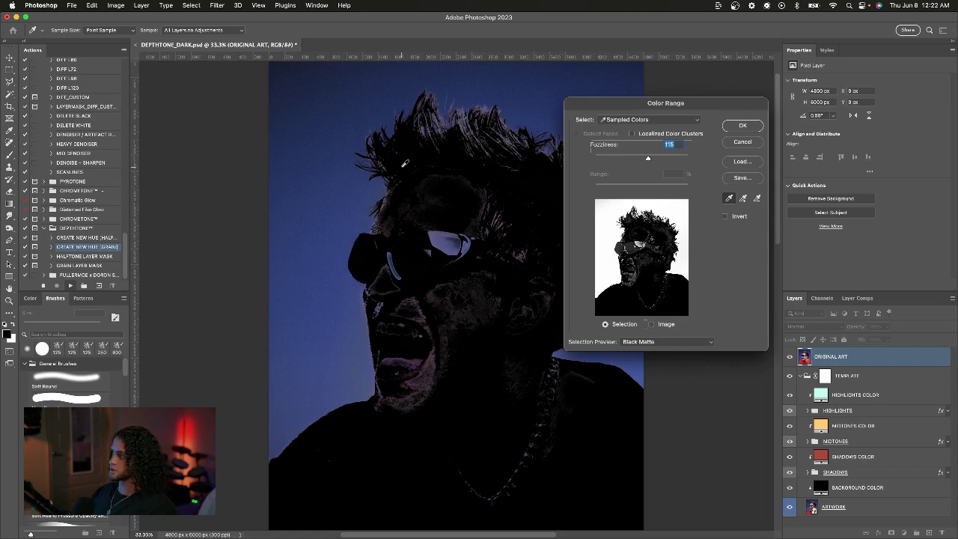
{"action": "left_click", "coordinate": [737, 127]}
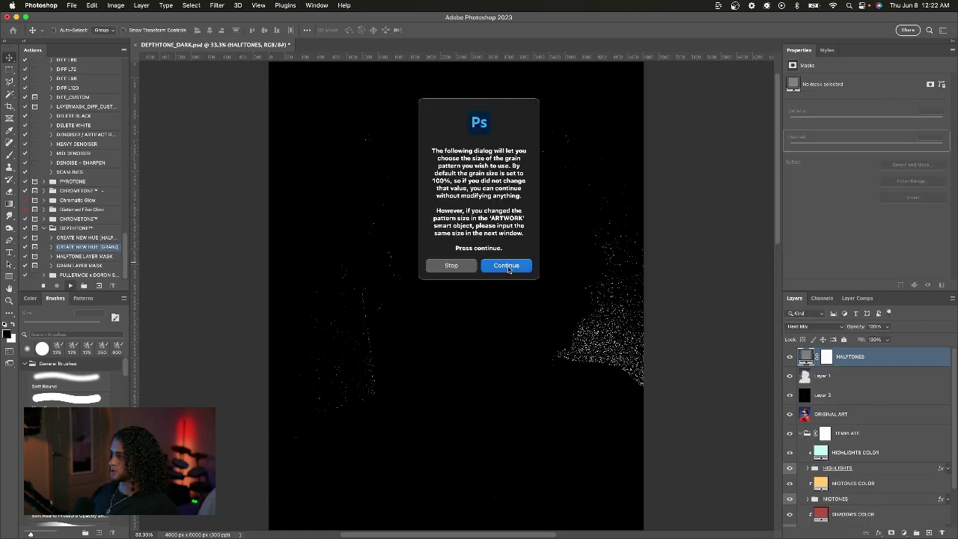
Keep the grain pattern at 100% scale and 0° angle, and finish the action for the backdrop hue
{"action": "left_click", "coordinate": [505, 268]}
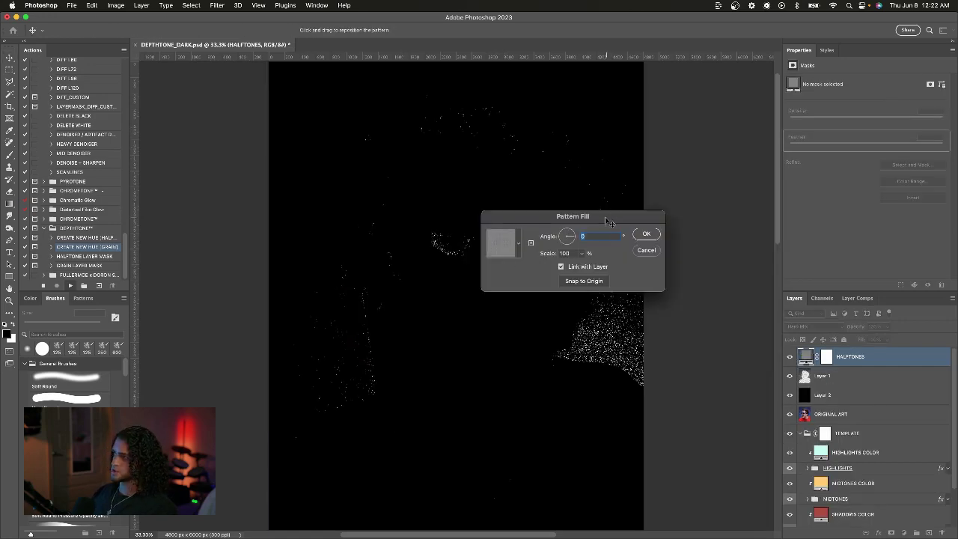
{"action": "left_click_drag", "start_coordinate": [604, 219], "coordinate": [642, 211]}
{"action": "left_click", "coordinate": [684, 225]}
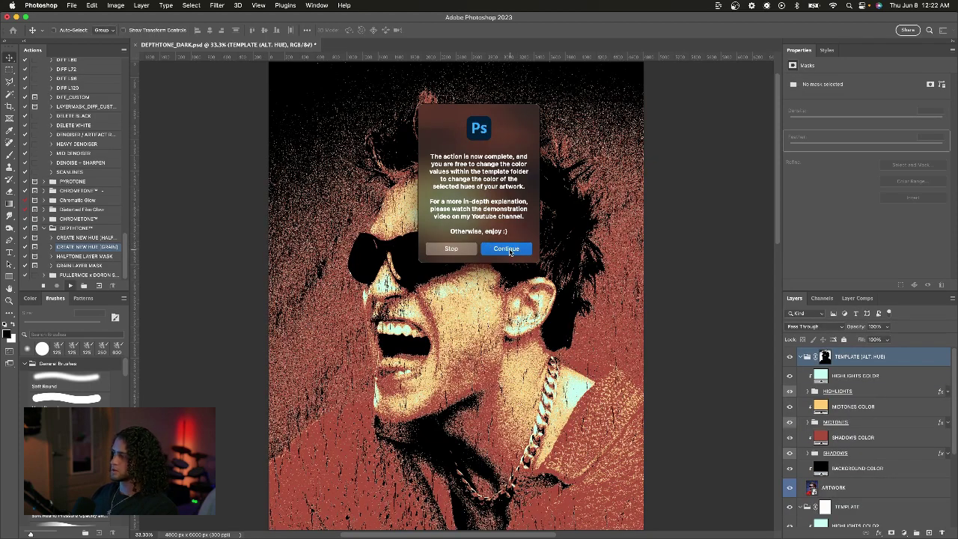
{"action": "left_click", "coordinate": [508, 249]}
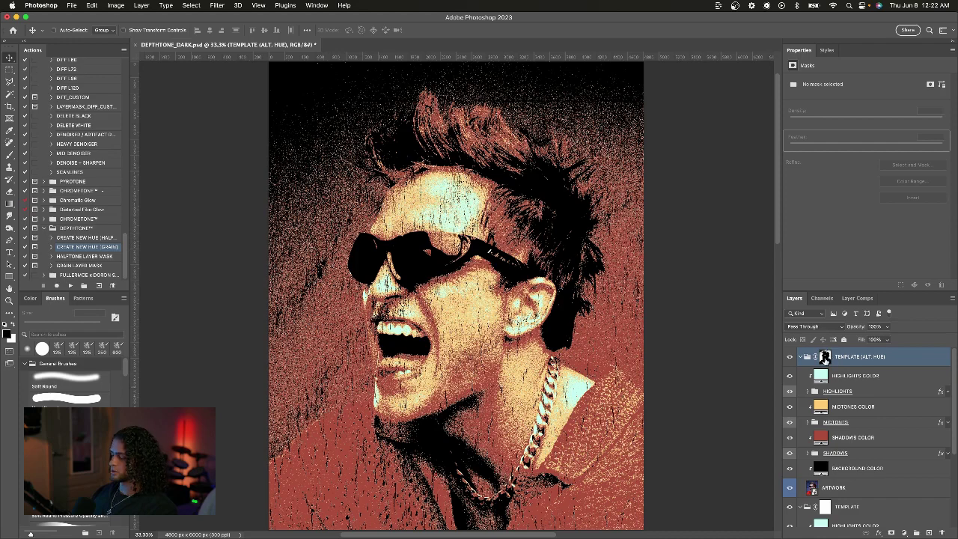
Check the TEMPLATE (ALT. HUE) mask in isolation, and change that group's SHADOWS COLOR to a medium blue
{"action": "left_click", "coordinate": [825, 357], "text": "alt"}
{"action": "scroll", "coordinate": [641, 247], "scroll_direction": "up", "scroll_amount": 3}
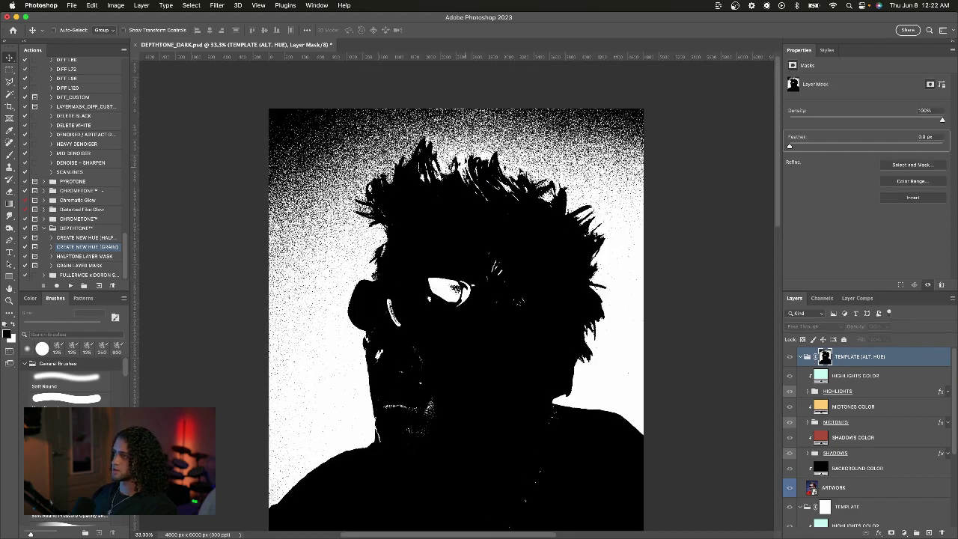
{"action": "scroll", "coordinate": [590, 213], "scroll_direction": "down", "scroll_amount": 3}
{"action": "double_click", "coordinate": [820, 437]}
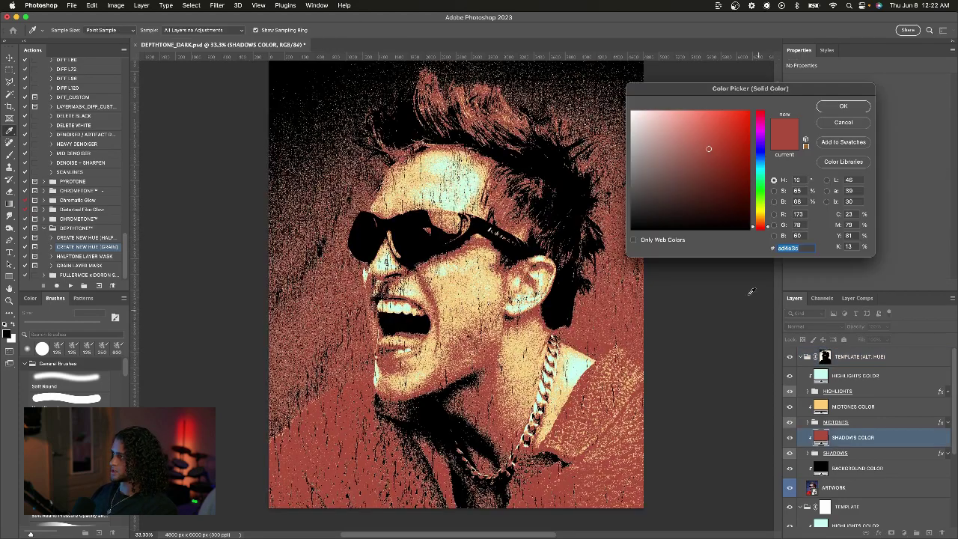
{"action": "mouse_move", "coordinate": [763, 172]}
{"action": "left_mouse_down"}
{"action": "mouse_move", "coordinate": [760, 159]}
{"action": "mouse_move", "coordinate": [710, 157]}
{"action": "mouse_move", "coordinate": [704, 133]}
{"action": "left_mouse_up"}
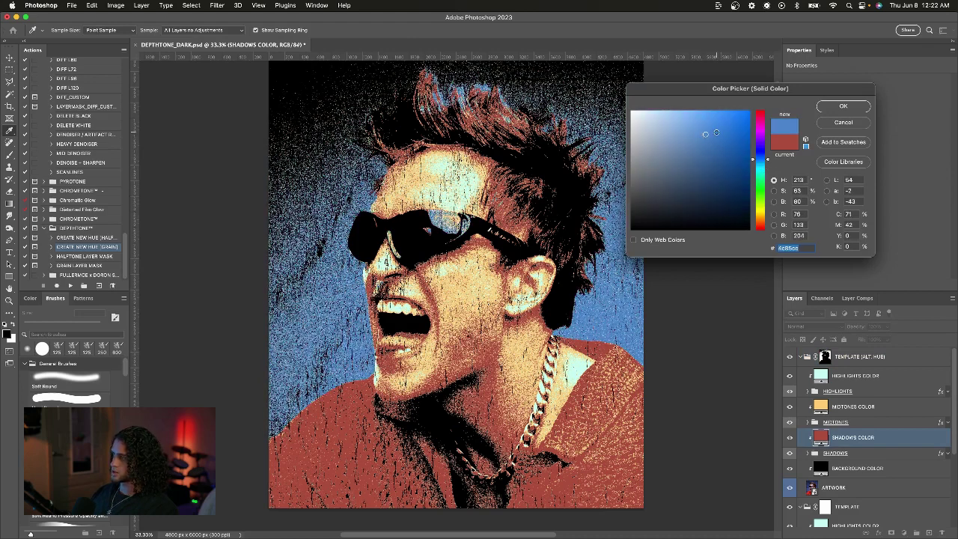
{"action": "key", "text": "Return"}
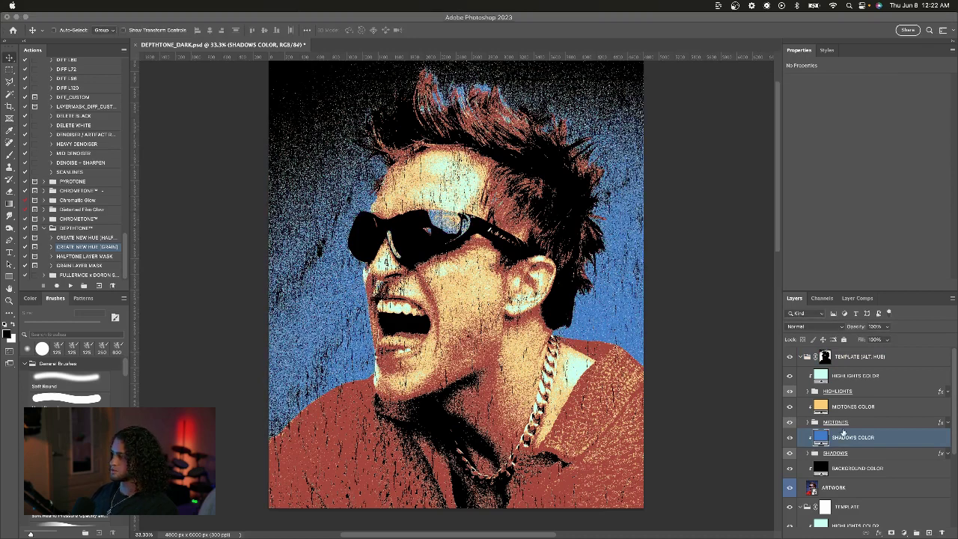
{"action": "left_click", "coordinate": [809, 422]}
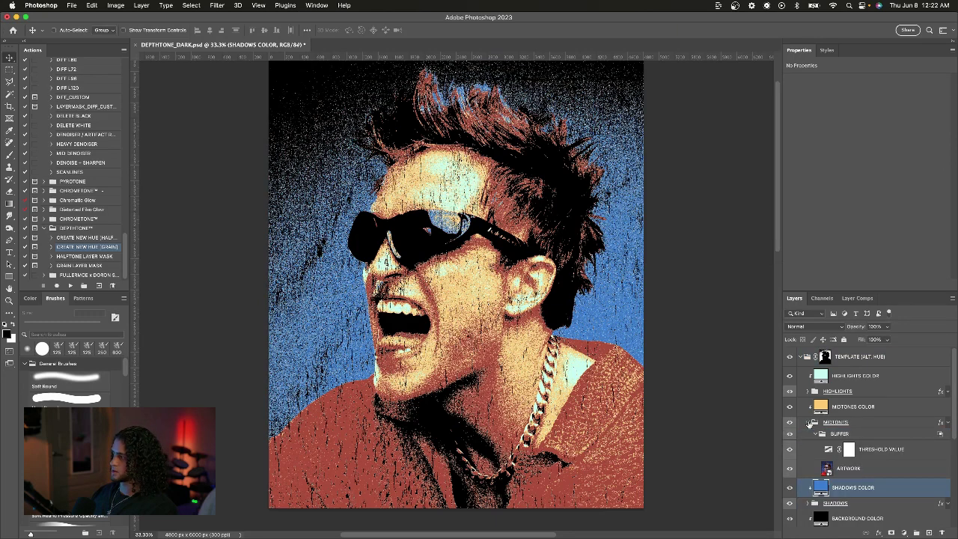
{"action": "left_click", "coordinate": [810, 422]}
{"action": "left_click", "coordinate": [835, 422]}
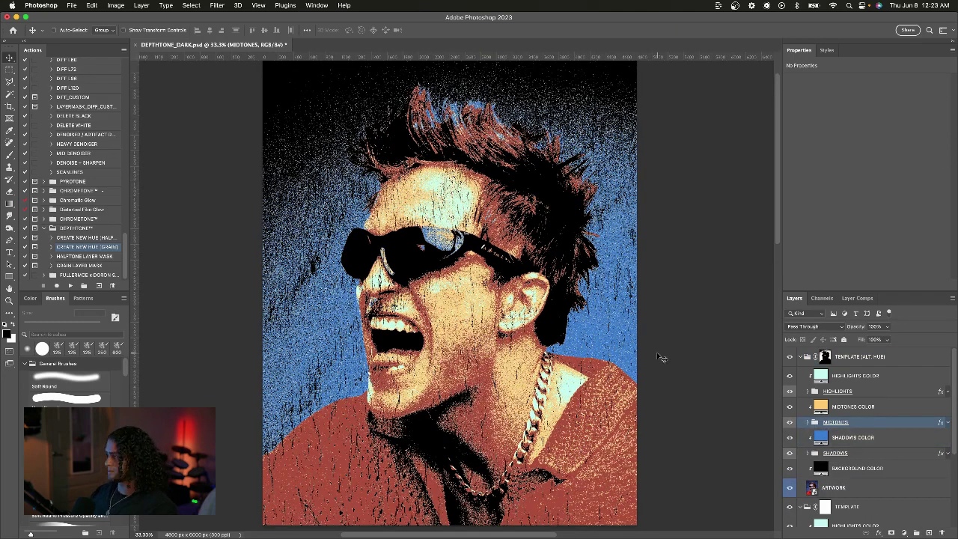
Select the TEMPLATE (ALT. HUE) mask, reduce the soft round brush to 1300 px, and collapse the group
{"action": "left_click", "coordinate": [823, 357]}
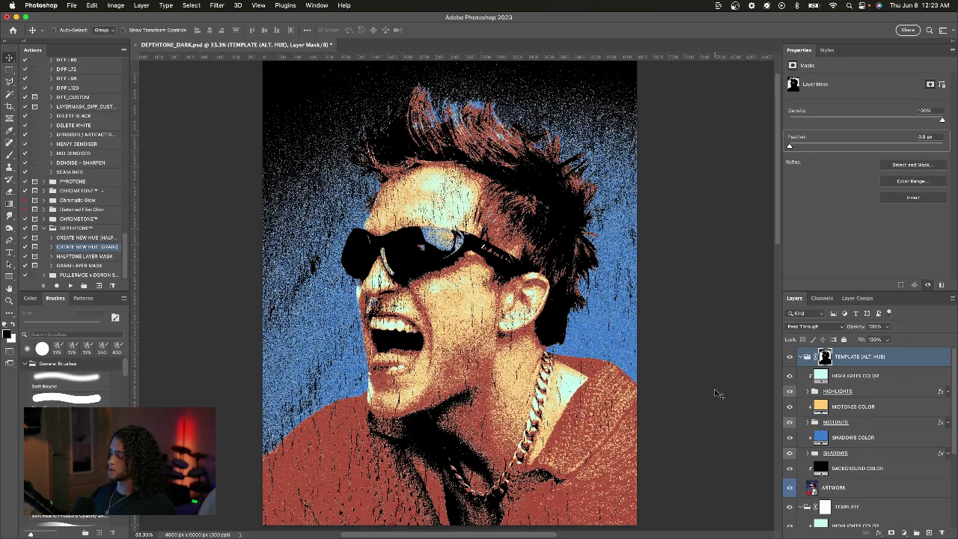
{"action": "key", "text": "b"}
{"action": "key", "text": "bracketleft"}
{"action": "key", "text": "bracketleft"}
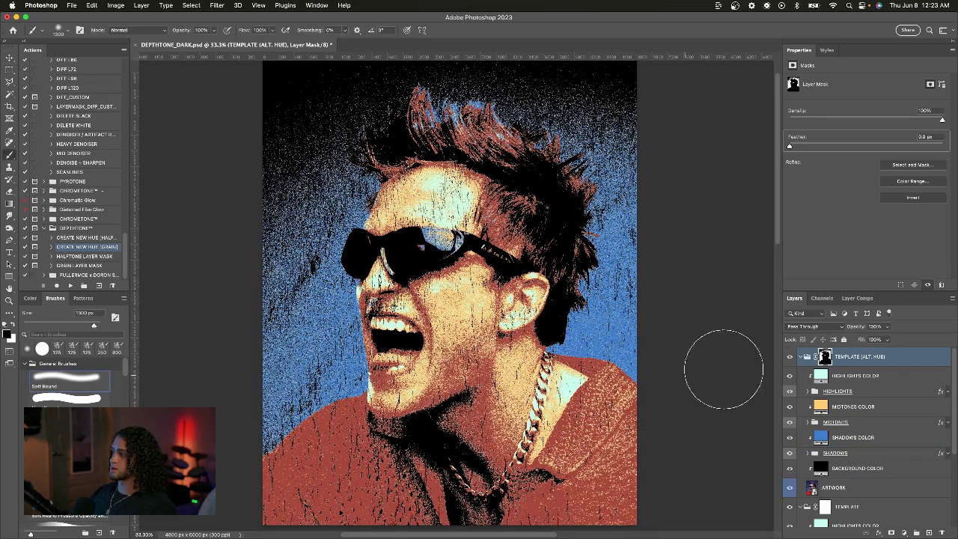
{"action": "left_click", "coordinate": [800, 358]}
{"action": "left_click", "coordinate": [803, 358]}
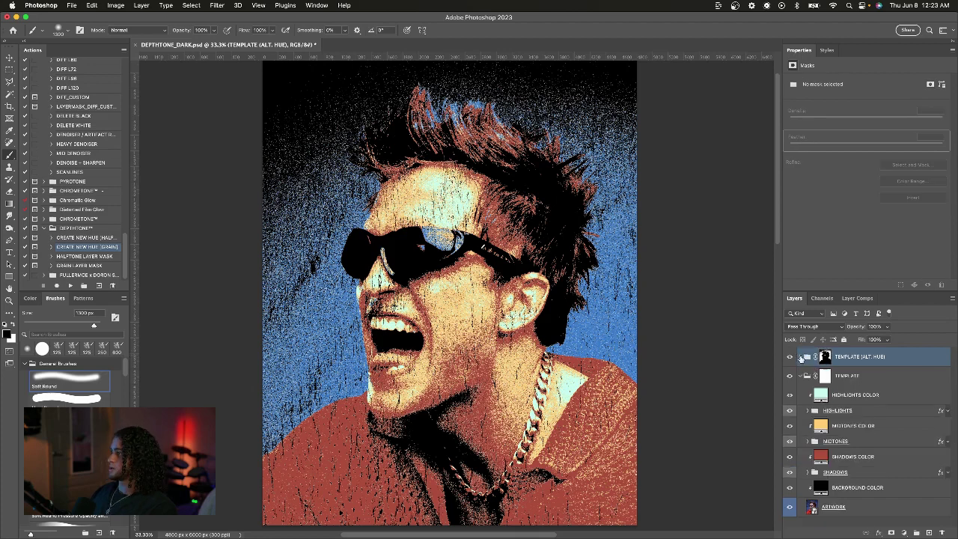
{"action": "left_click", "coordinate": [822, 362]}
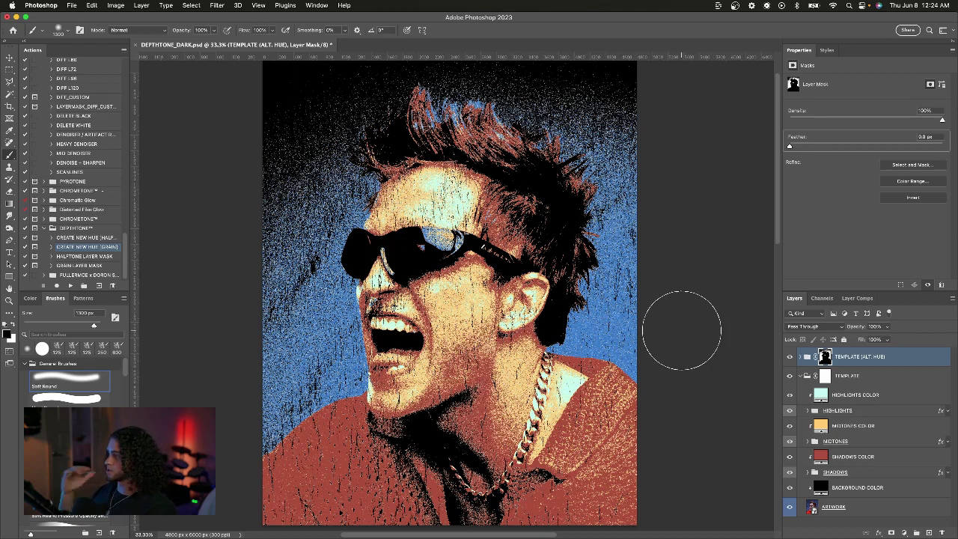
{"action": "key", "text": "v"}
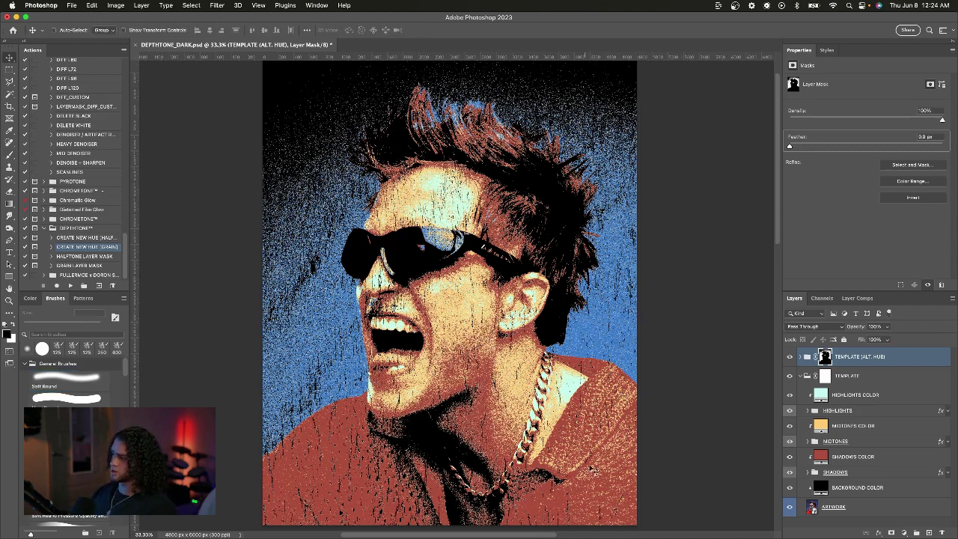
Run CREATE NEW HUE (GRAIN) on the ARTWORK layer again and sample the red shirt in Color Range
{"action": "left_click", "coordinate": [833, 507]}
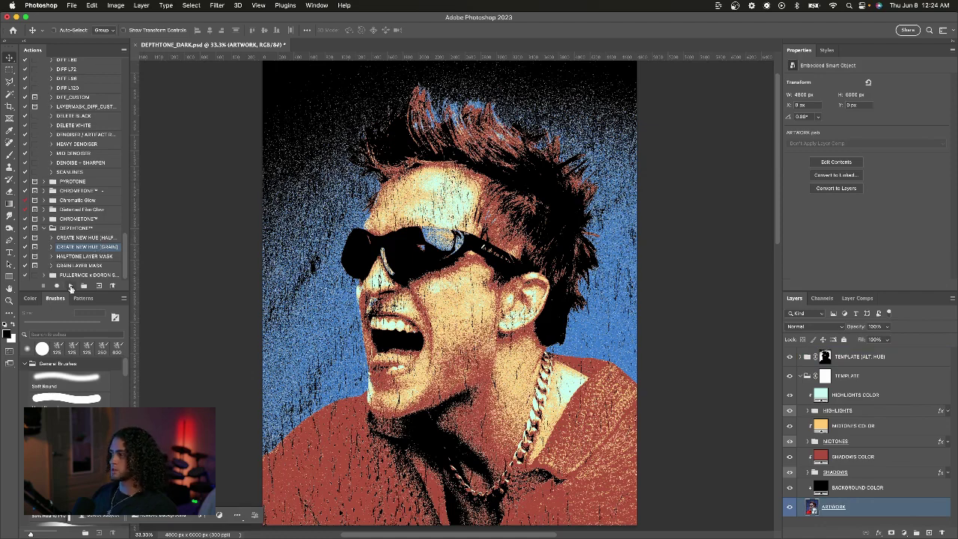
{"action": "left_click", "coordinate": [70, 286]}
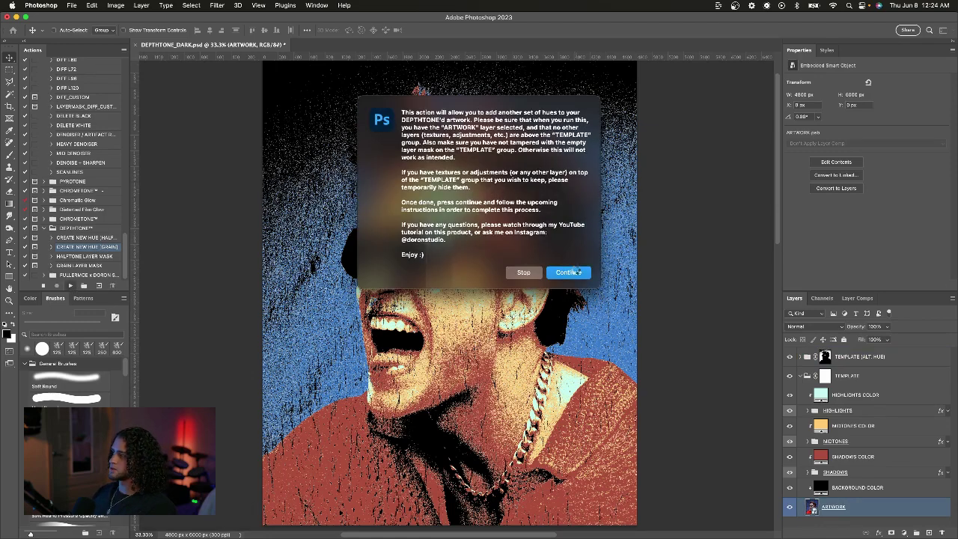
{"action": "left_click", "coordinate": [576, 272]}
{"action": "left_click", "coordinate": [568, 272]}
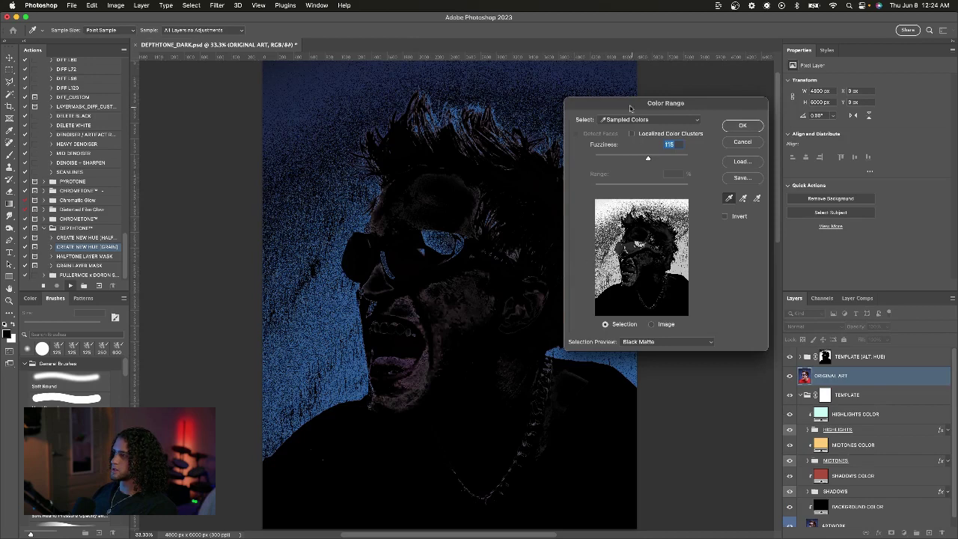
{"action": "left_click_drag", "start_coordinate": [630, 108], "coordinate": [675, 87]}
{"action": "left_click", "coordinate": [372, 467]}
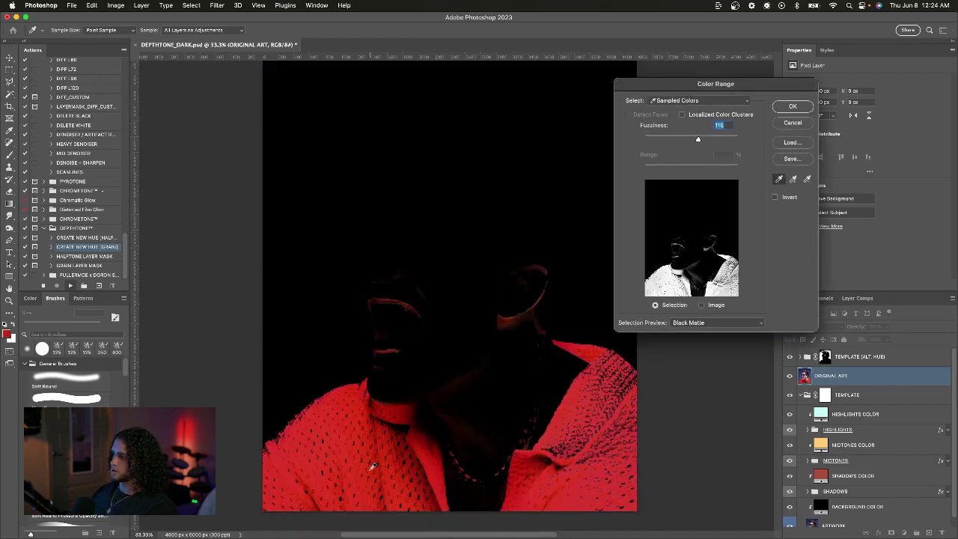
Add further red tones from the shirt's collar and shoulder to the sampled colors and accept the Color Range selection
{"action": "left_click", "coordinate": [792, 179]}
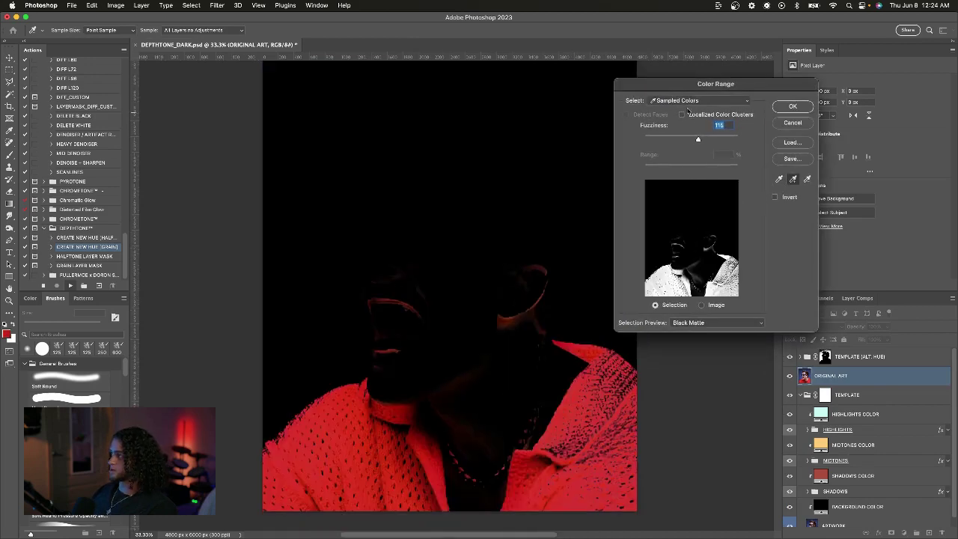
{"action": "left_click_drag", "start_coordinate": [683, 87], "coordinate": [697, 85]}
{"action": "left_click", "coordinate": [372, 421]}
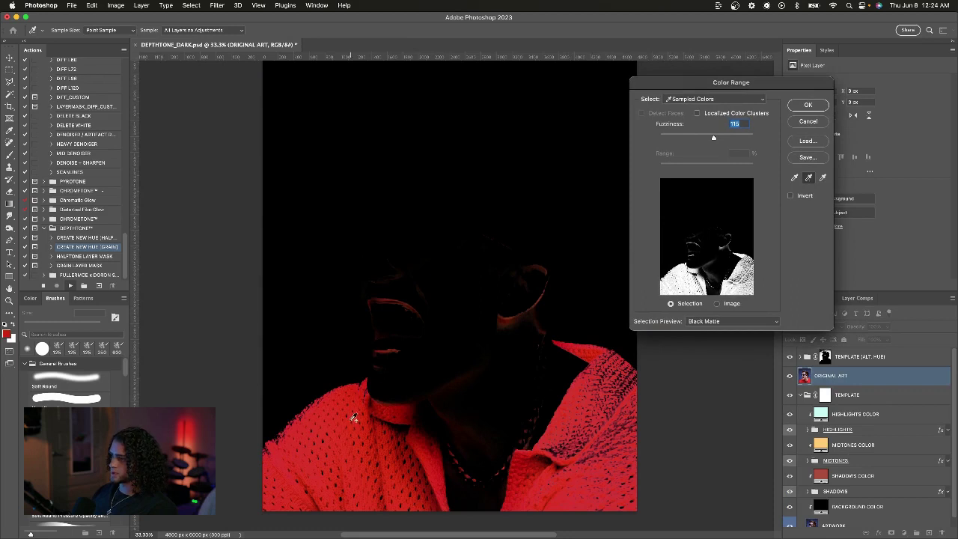
{"action": "left_click", "coordinate": [307, 416]}
{"action": "left_click", "coordinate": [300, 415]}
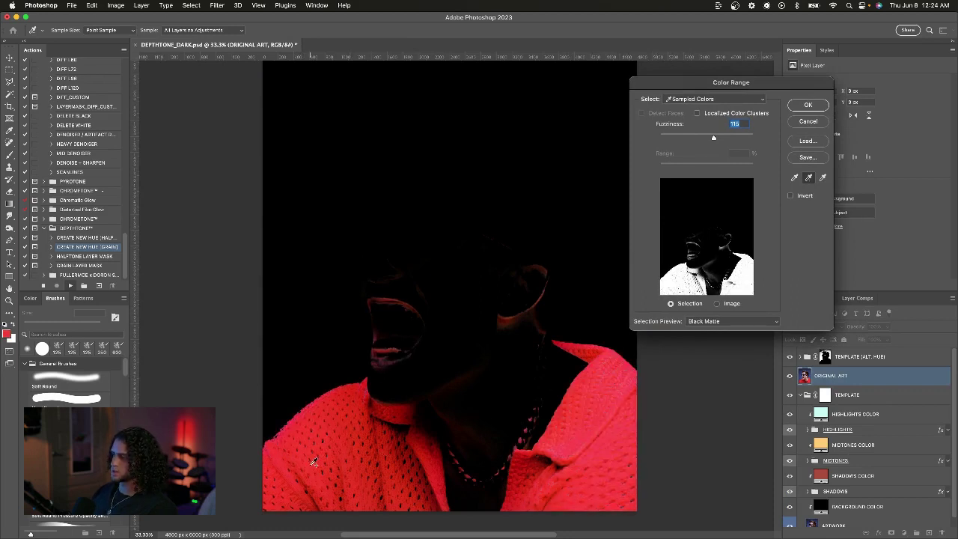
{"action": "left_click", "coordinate": [808, 104]}
Accept the grain Pattern Fill at 100% scale for the shirt hue and complete the action
{"action": "left_click_drag", "start_coordinate": [451, 128], "coordinate": [563, 112]}
{"action": "left_click", "coordinate": [618, 249]}
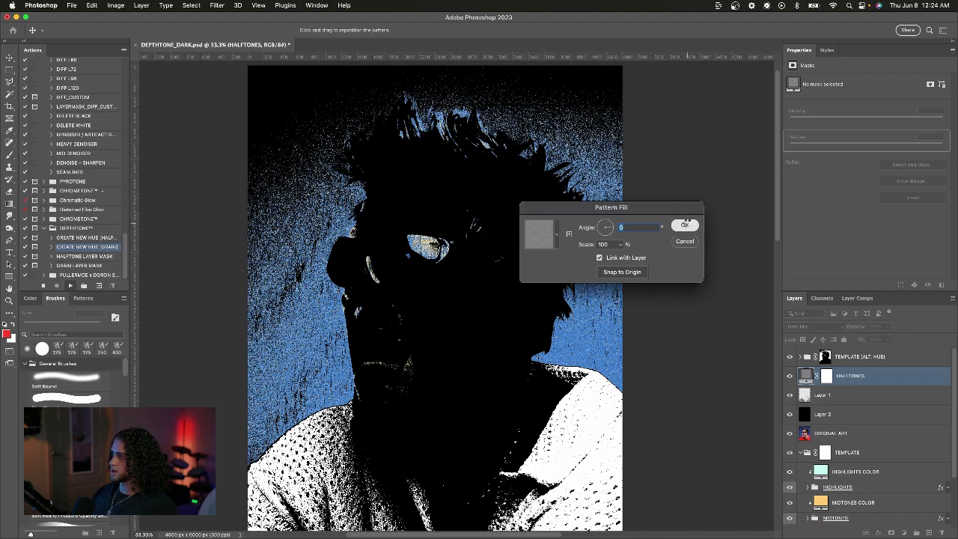
{"action": "left_click", "coordinate": [685, 225]}
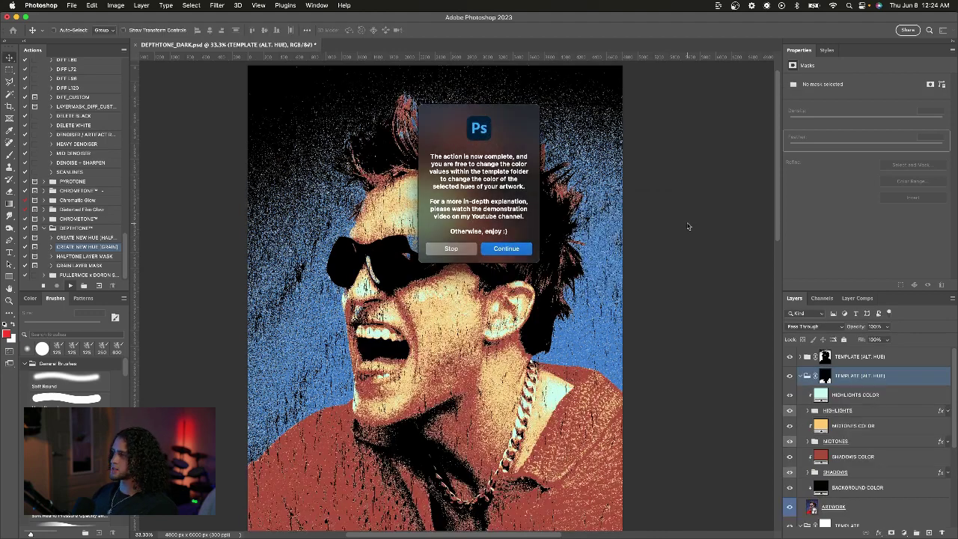
{"action": "left_click", "coordinate": [507, 249]}
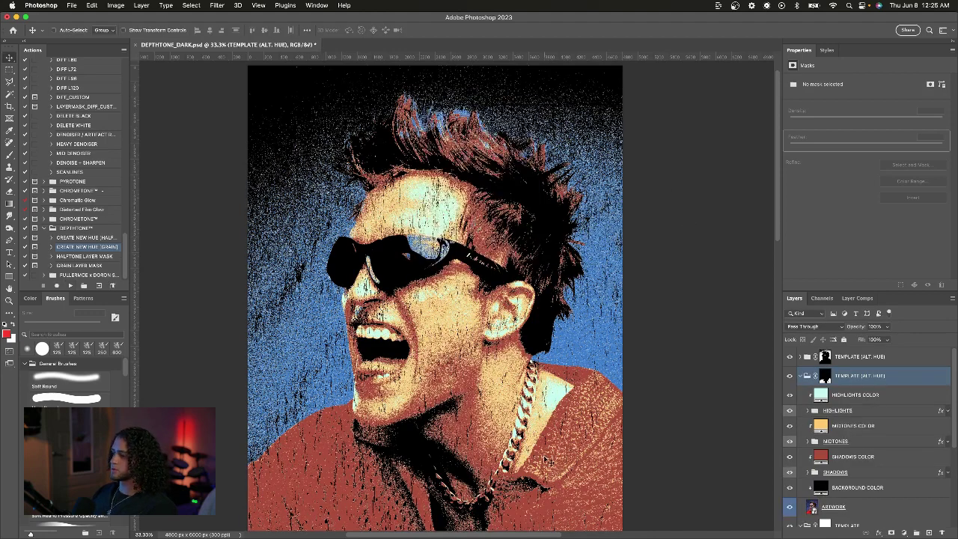
Set the SHADOWS COLOR in the shirt's TEMPLATE (ALT. HUE) group to bright red #f54825
{"action": "scroll", "coordinate": [839, 435], "scroll_direction": "down", "scroll_amount": 1}
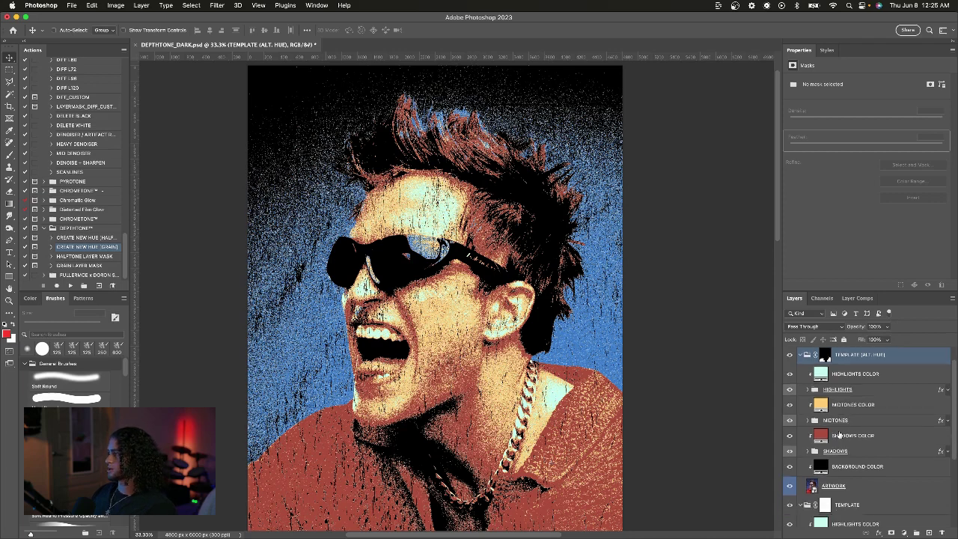
{"action": "double_click", "coordinate": [821, 434]}
{"action": "left_click_drag", "start_coordinate": [735, 151], "coordinate": [731, 118]}
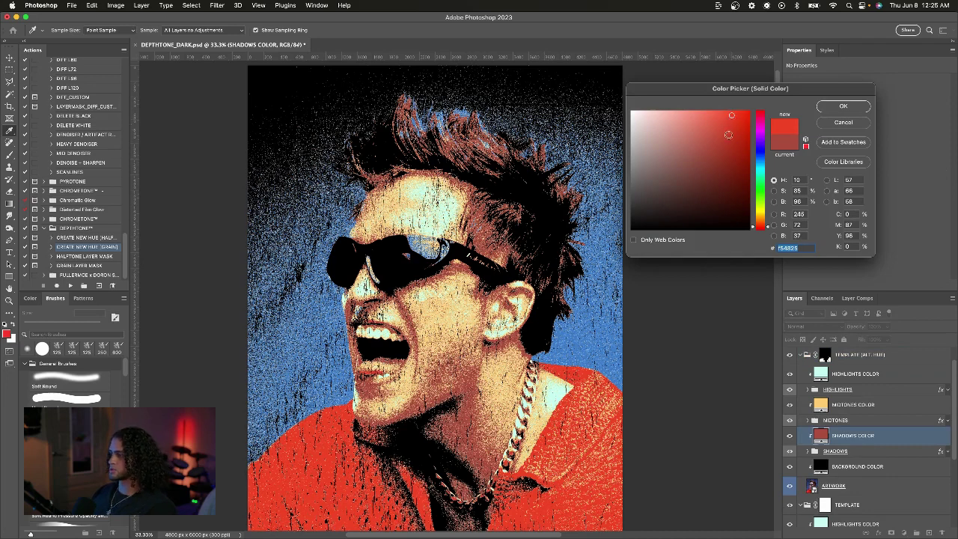
{"action": "left_click", "coordinate": [843, 105]}
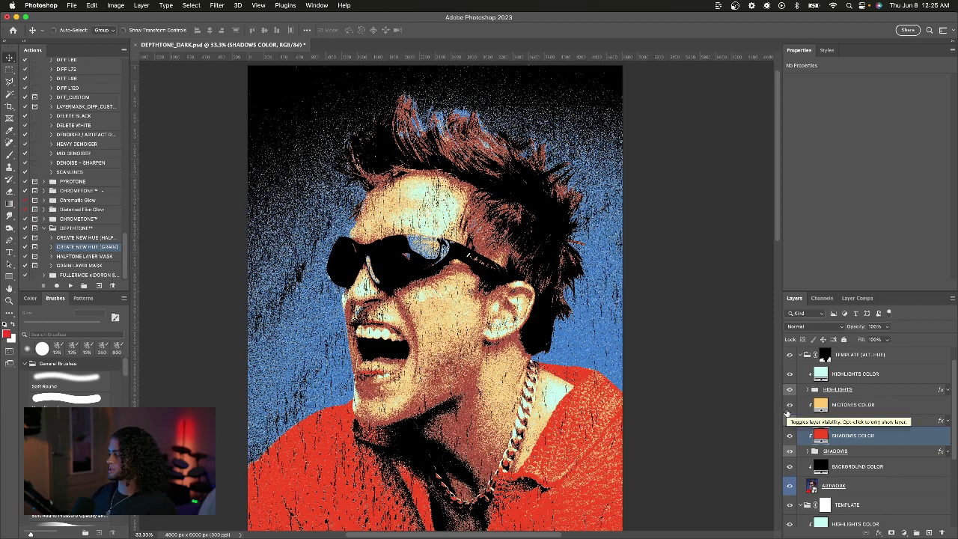
Change the shirt's SHADOWS COLOR to pink #db718d, and collapse the shirt's TEMPLATE (ALT. HUE) group and the base TEMPLATE group
{"action": "double_click", "coordinate": [820, 436]}
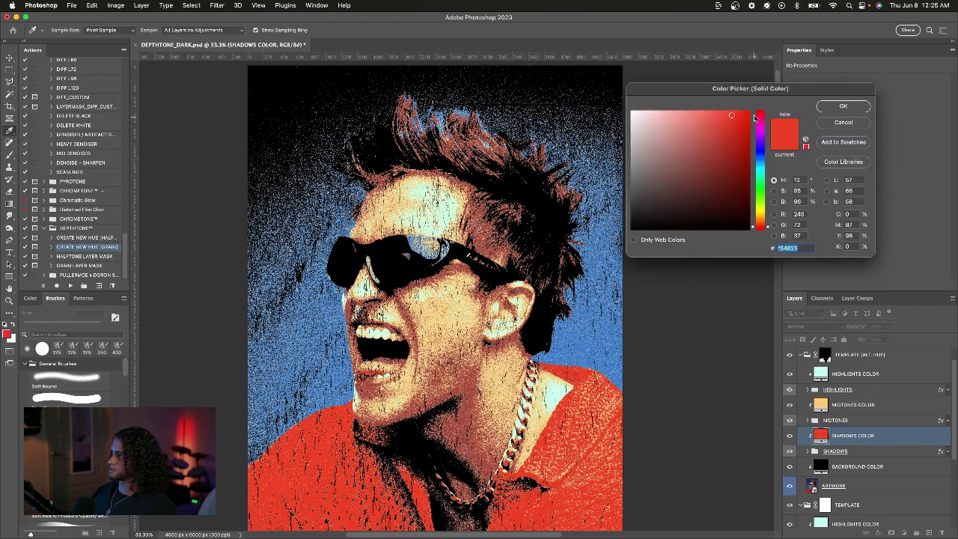
{"action": "left_click_drag", "start_coordinate": [757, 120], "coordinate": [757, 124]}
{"action": "mouse_move", "coordinate": [697, 120]}
{"action": "left_mouse_down"}
{"action": "mouse_move", "coordinate": [690, 143]}
{"action": "mouse_move", "coordinate": [678, 120]}
{"action": "left_mouse_up"}
{"action": "left_click_drag", "start_coordinate": [763, 124], "coordinate": [762, 115]}
{"action": "left_click", "coordinate": [682, 129]}
{"action": "left_click", "coordinate": [688, 127]}
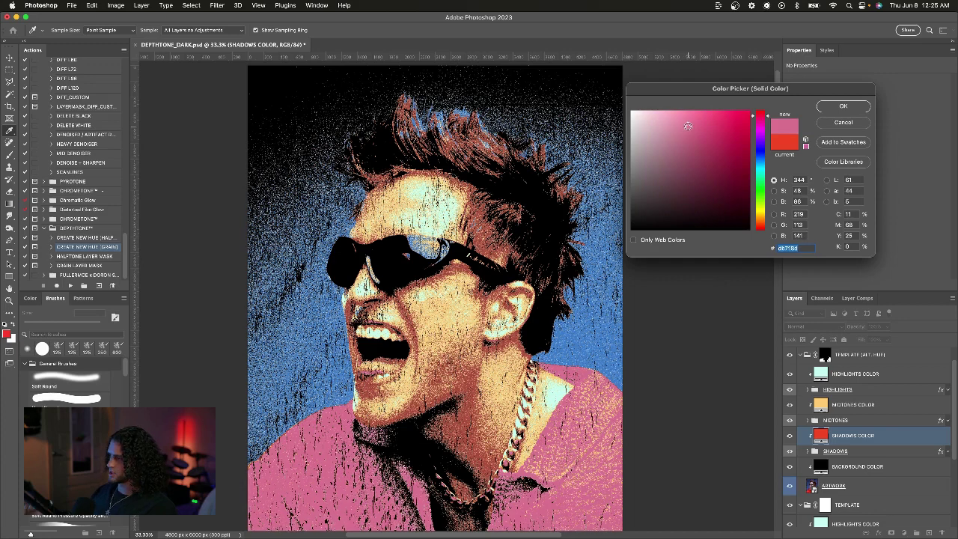
{"action": "left_click", "coordinate": [841, 107]}
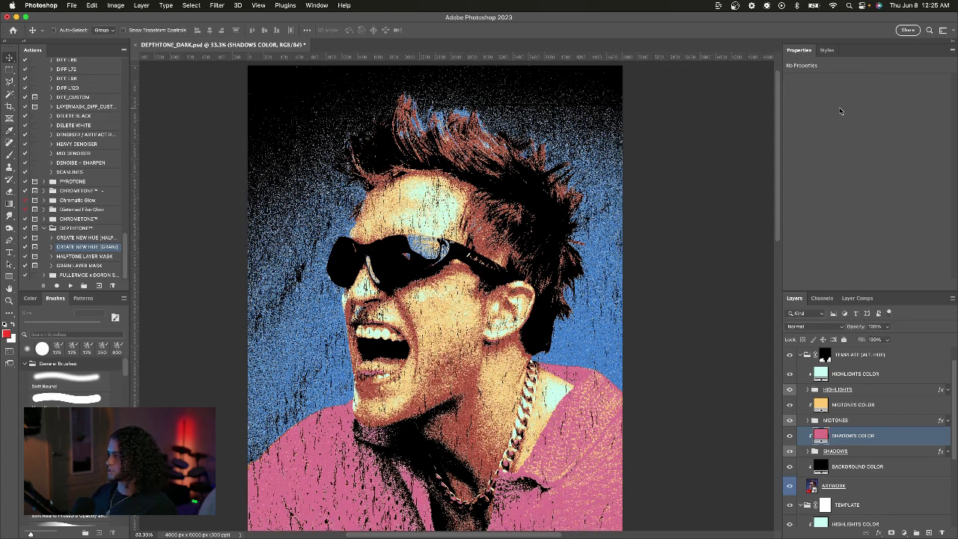
{"action": "left_click", "coordinate": [800, 355]}
{"action": "left_click", "coordinate": [801, 385]}
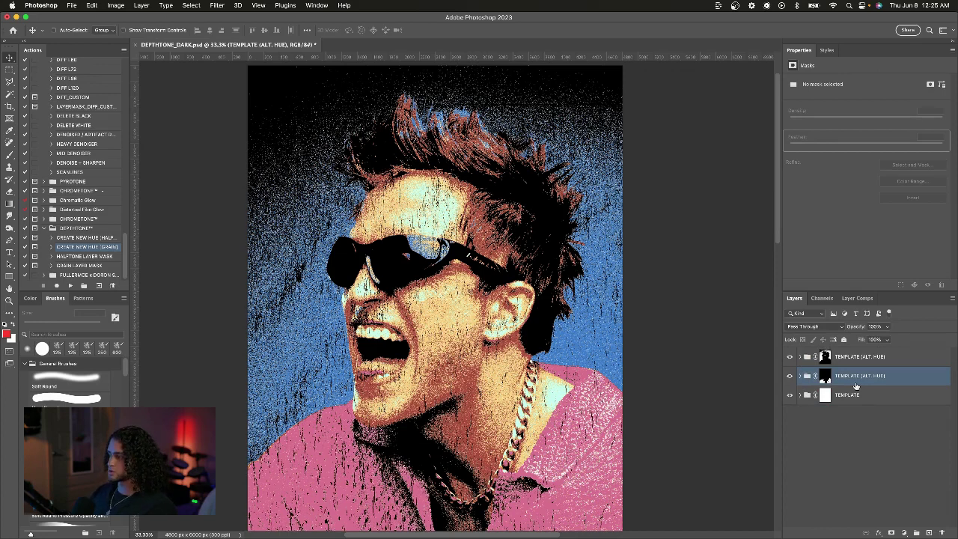
Set the SHADOWS COLOR in the base TEMPLATE group to light red #f1846f and collapse the group
{"action": "left_click", "coordinate": [853, 359]}
{"action": "left_click", "coordinate": [853, 376]}
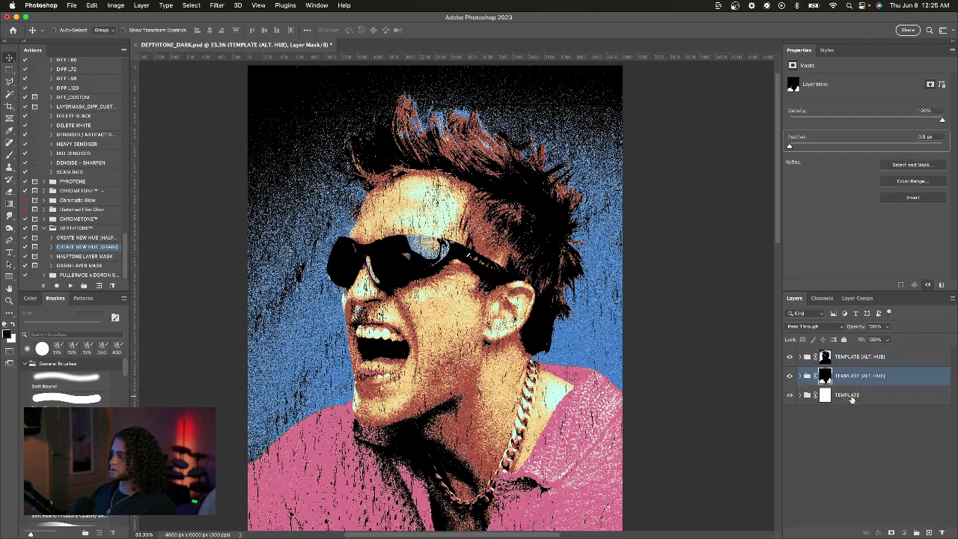
{"action": "left_click", "coordinate": [850, 397]}
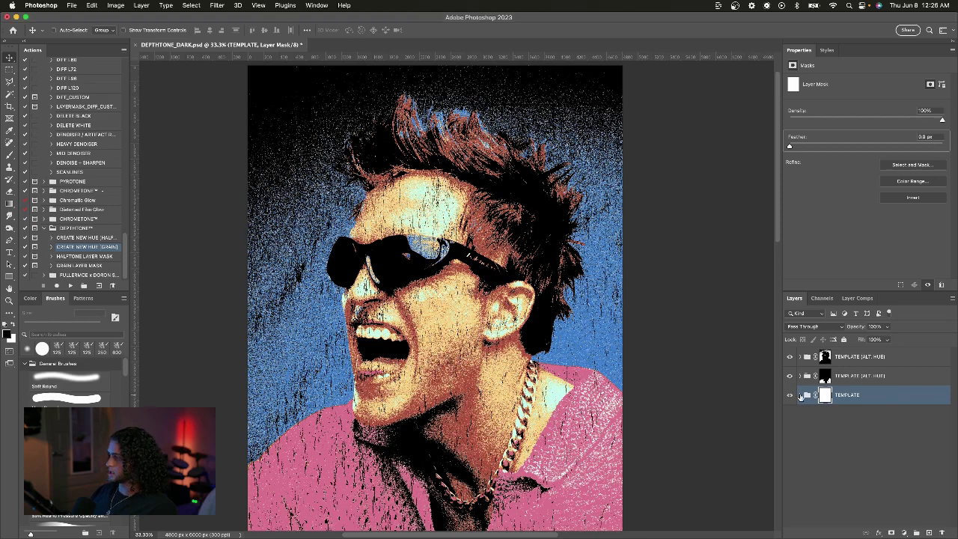
{"action": "left_click", "coordinate": [800, 396]}
{"action": "left_click", "coordinate": [800, 395]}
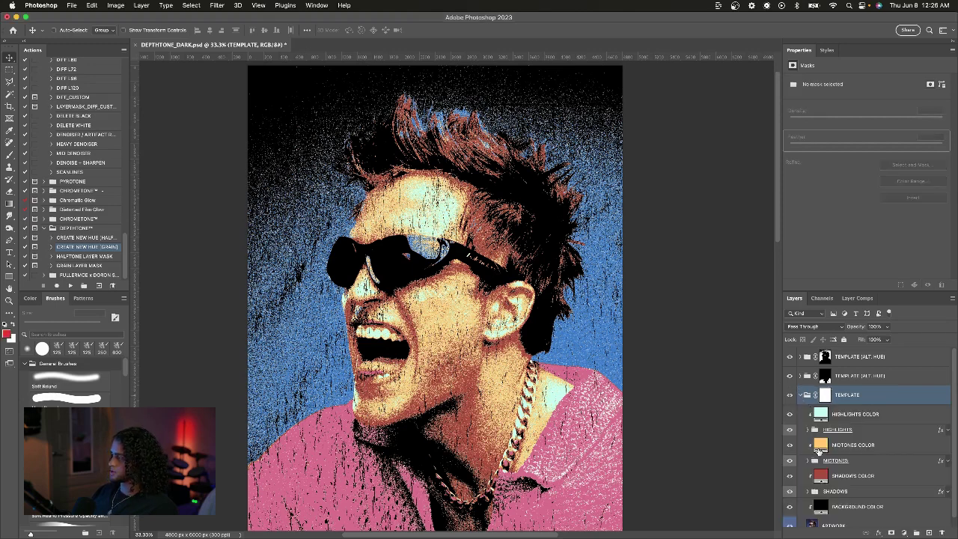
{"action": "scroll", "coordinate": [818, 452], "scroll_direction": "down", "scroll_amount": 1}
{"action": "double_click", "coordinate": [821, 467]}
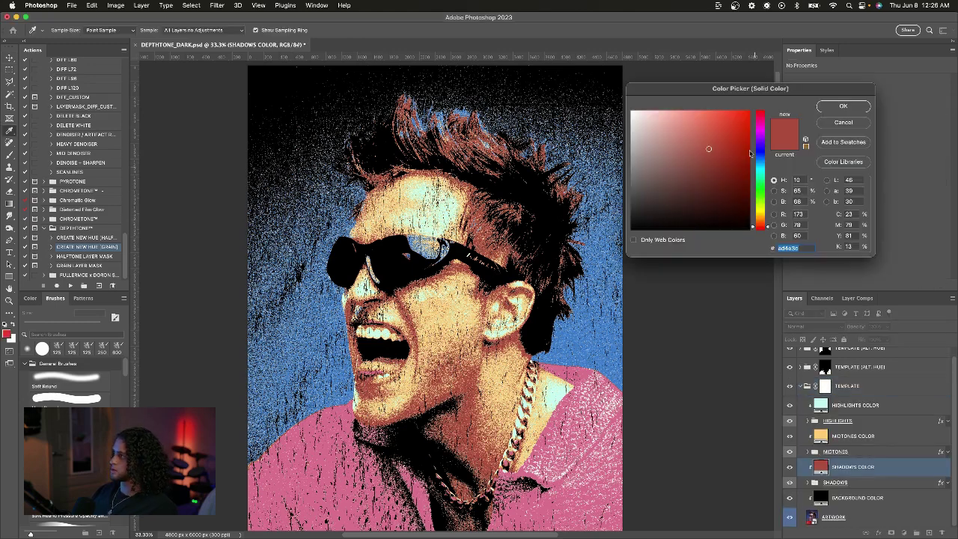
{"action": "left_click_drag", "start_coordinate": [699, 128], "coordinate": [695, 117]}
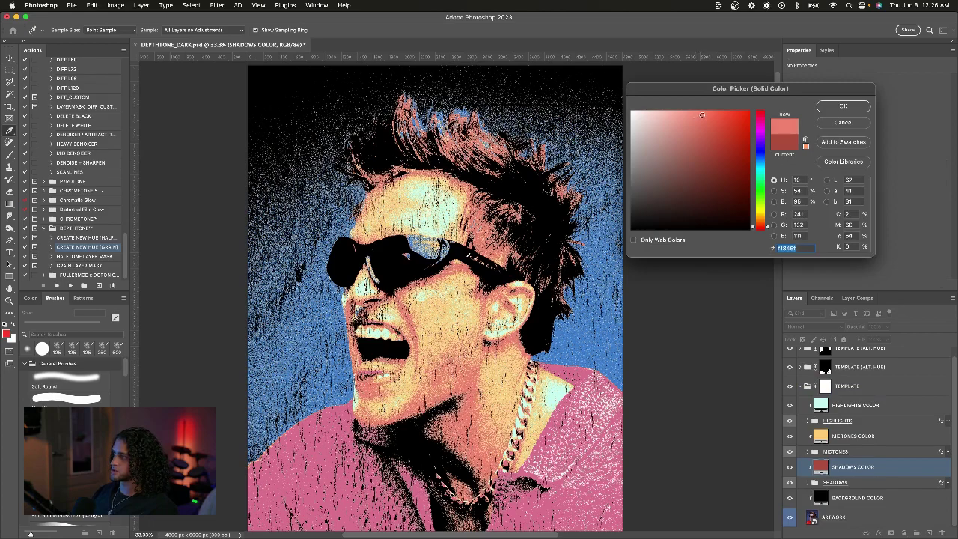
{"action": "key", "text": "Return"}
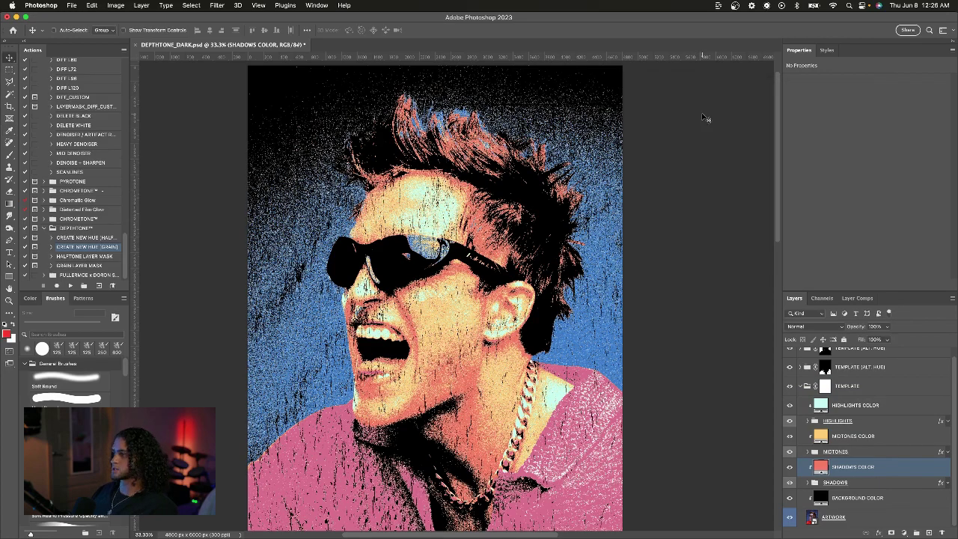
{"action": "left_click", "coordinate": [799, 386]}
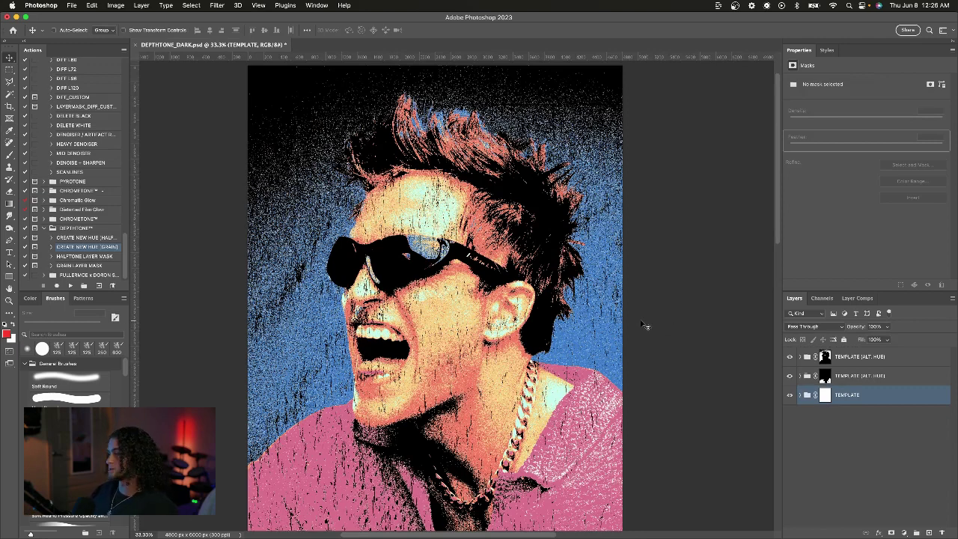
Open the Stop message of the CREATE NEW HUE (HALFTONE) action, read its requirements for running, and cancel out of it
{"action": "key", "text": "super+minus"}
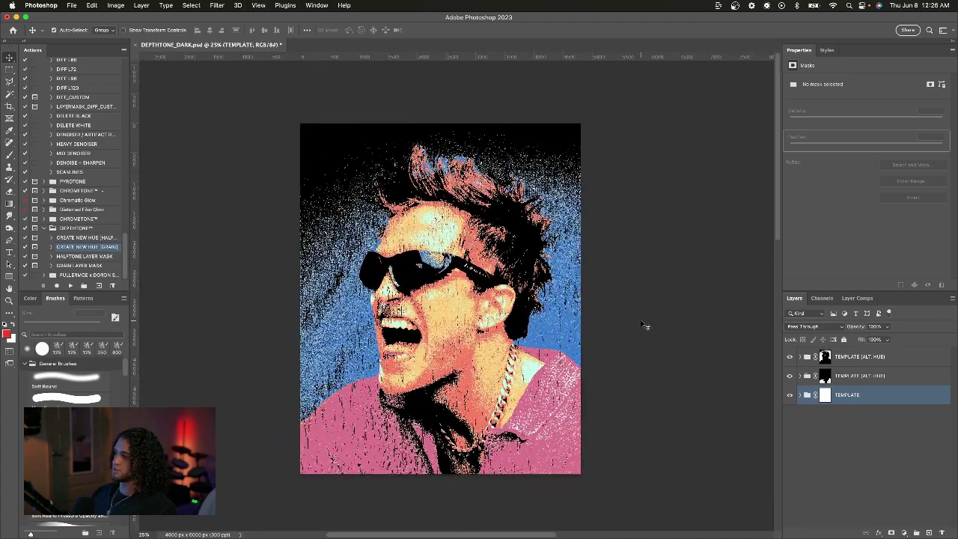
{"action": "key", "text": "super+plus"}
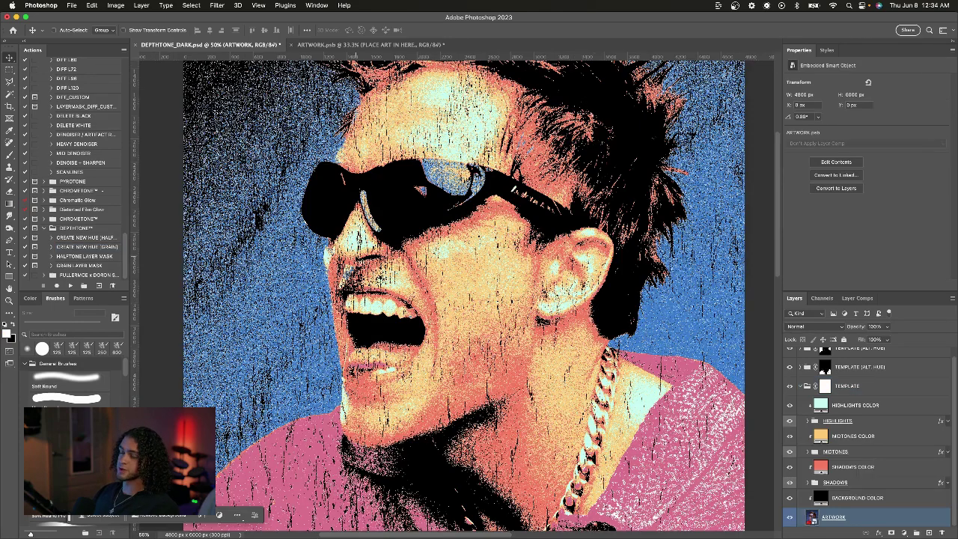
{"action": "left_click", "coordinate": [51, 237]}
{"action": "double_click", "coordinate": [75, 246]}
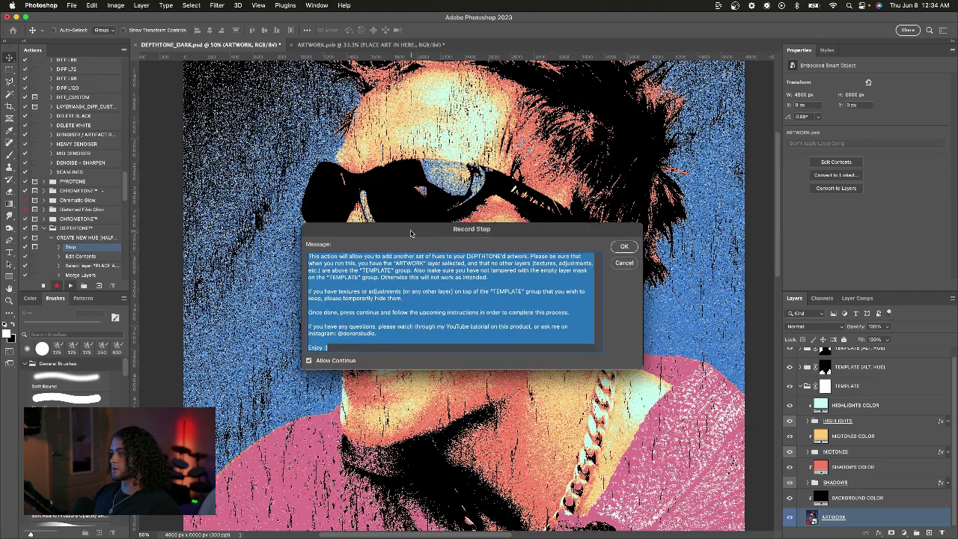
{"action": "left_click_drag", "start_coordinate": [410, 234], "coordinate": [311, 202]}
{"action": "left_click", "coordinate": [388, 253]}
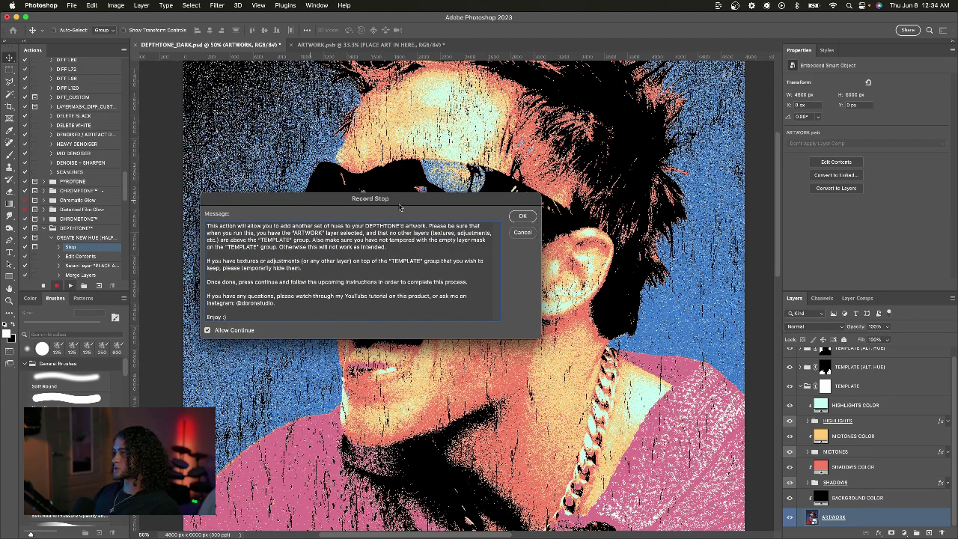
{"action": "left_click_drag", "start_coordinate": [400, 207], "coordinate": [424, 199]}
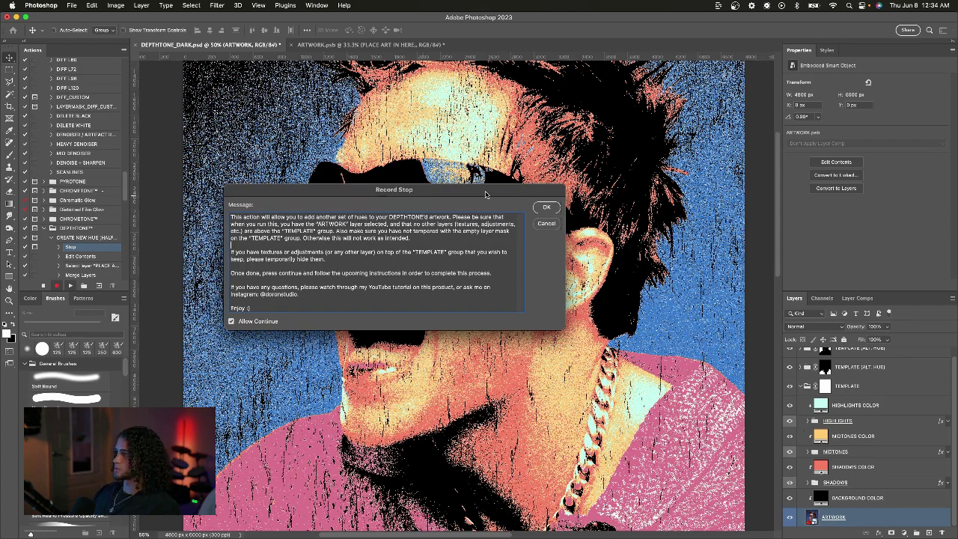
{"action": "left_click_drag", "start_coordinate": [485, 194], "coordinate": [523, 215]}
{"action": "left_click", "coordinate": [584, 228]}
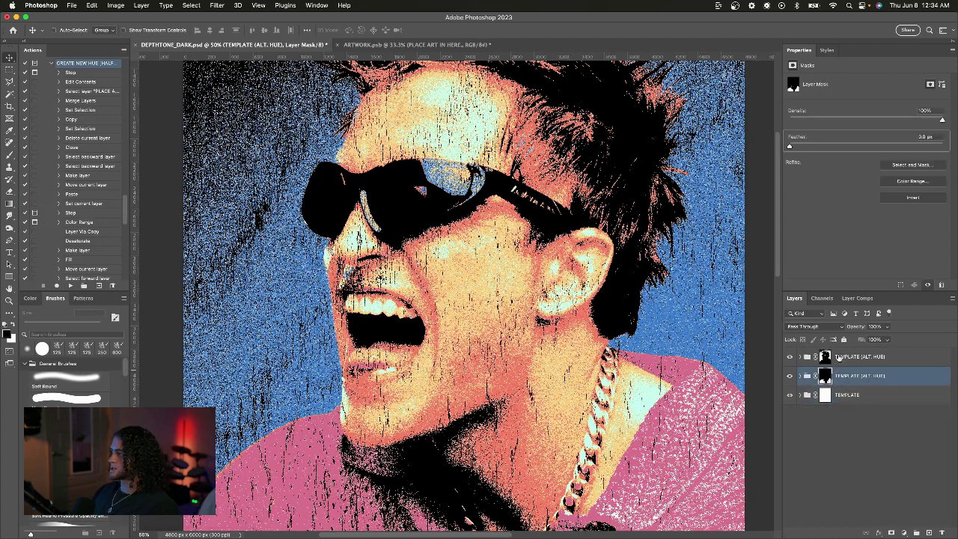
Fill a rectangle about 3631 by 2062 px with white on a new layer over the face and set its blend mode to Color Dodge
{"action": "left_click", "coordinate": [930, 532]}
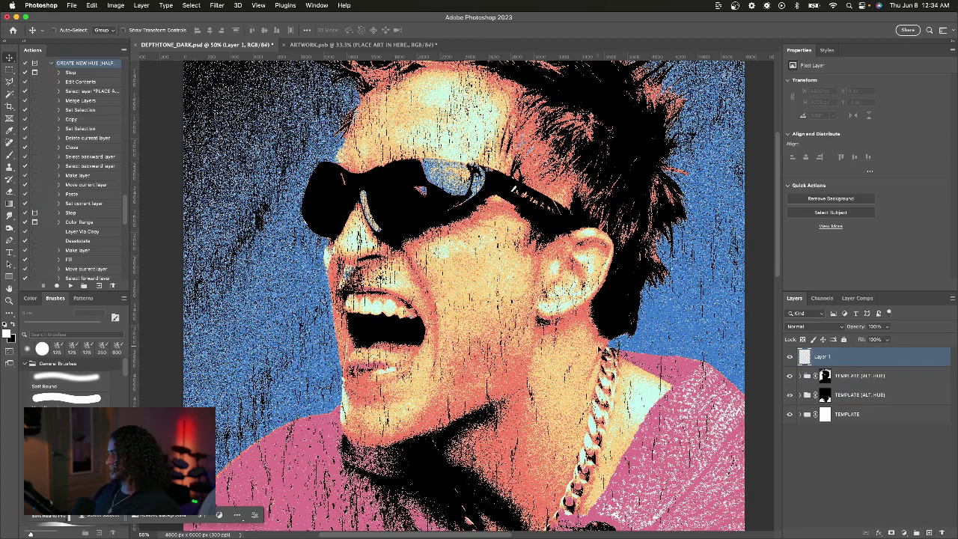
{"action": "key", "text": "m"}
{"action": "left_click_drag", "start_coordinate": [222, 173], "coordinate": [648, 416]}
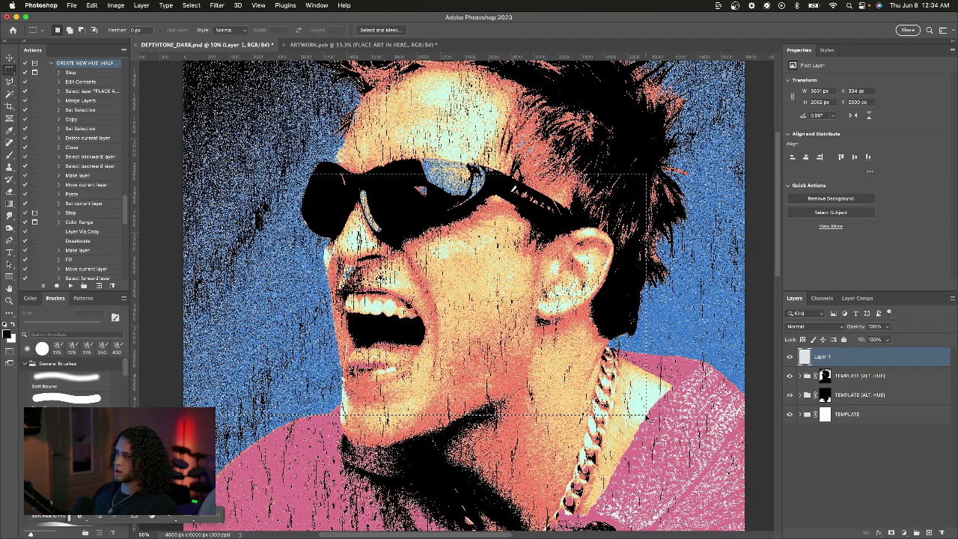
{"action": "key", "text": "super+BackSpace"}
{"action": "key", "text": "v"}
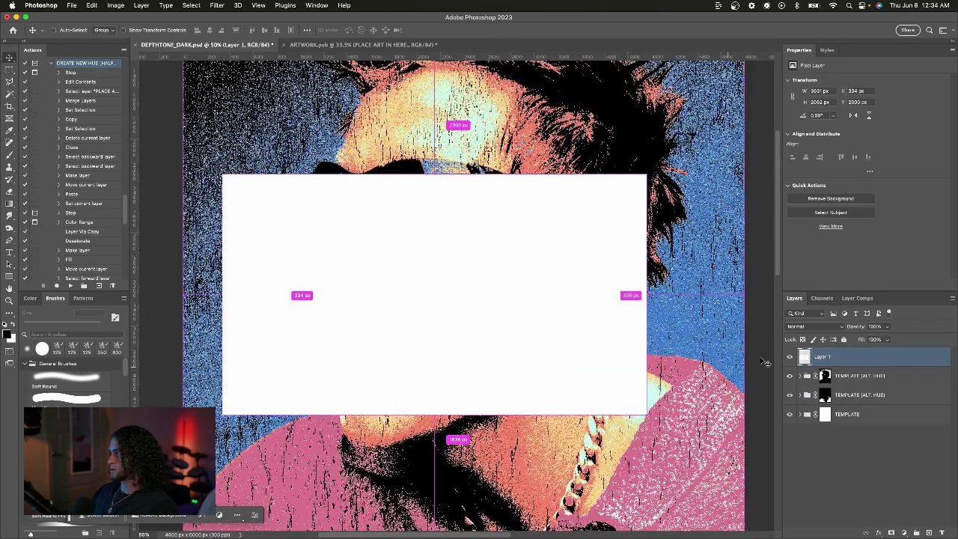
{"action": "left_click", "coordinate": [814, 326]}
{"action": "left_click", "coordinate": [808, 416]}
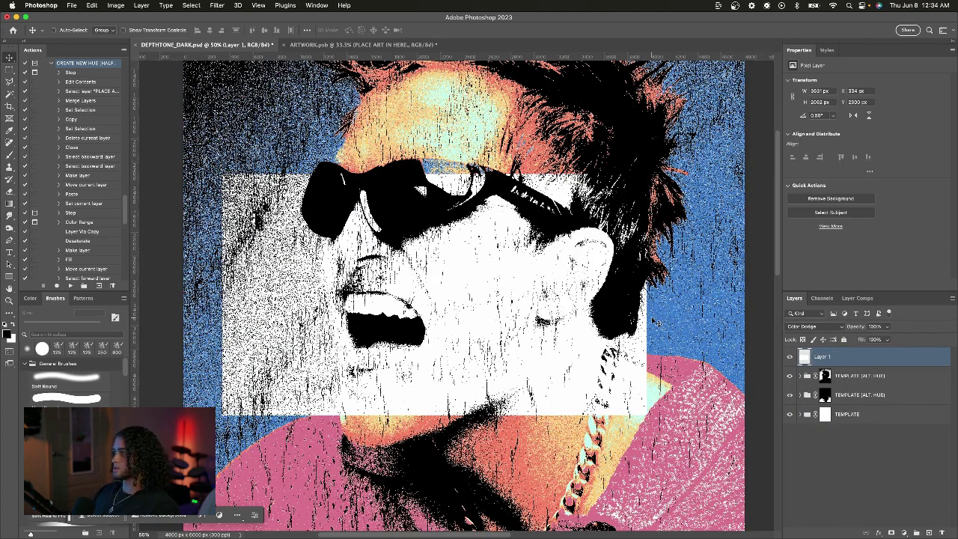
Hide the white rectangle layer and add a Hue/Saturation adjustment layer above it with Hue +18
{"action": "left_click", "coordinate": [789, 357]}
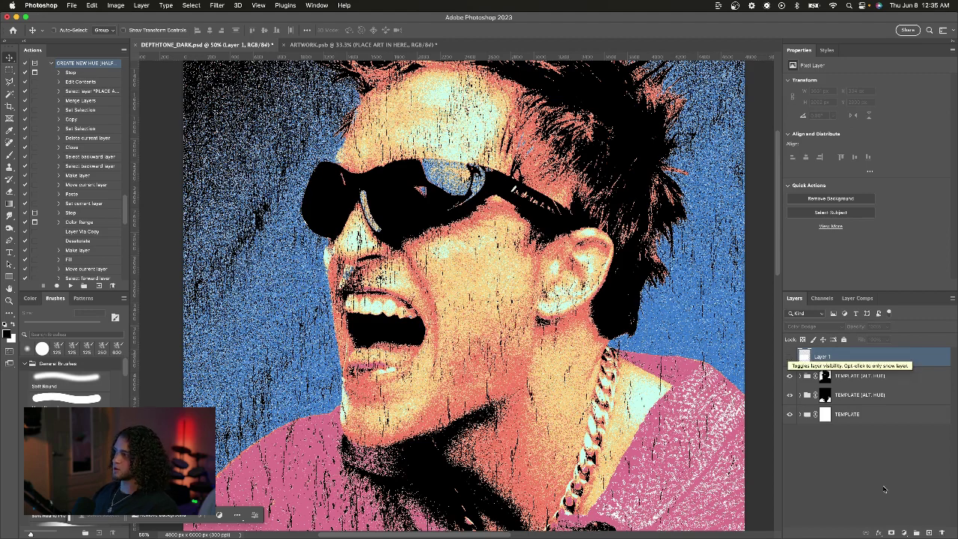
{"action": "left_click", "coordinate": [903, 532]}
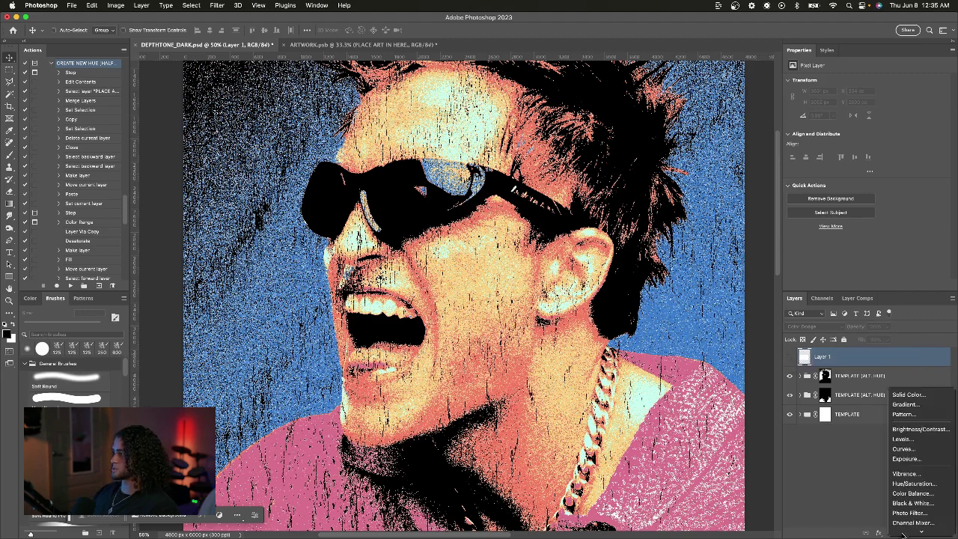
{"action": "left_click", "coordinate": [913, 483]}
{"action": "left_click_drag", "start_coordinate": [847, 113], "coordinate": [878, 117]}
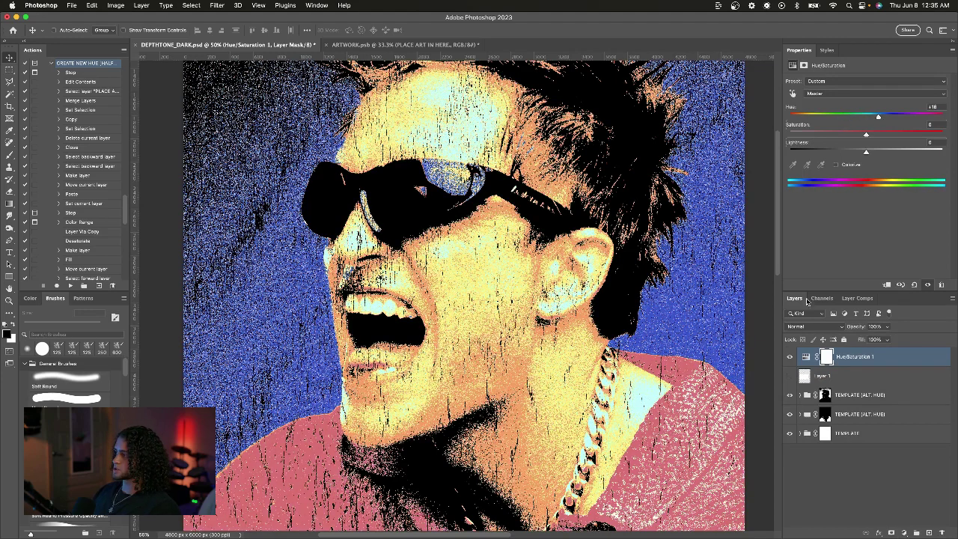
Toggle the visibility of the Hue/Saturation and white rectangle layers, and delete both of them
{"action": "left_click", "coordinate": [790, 359]}
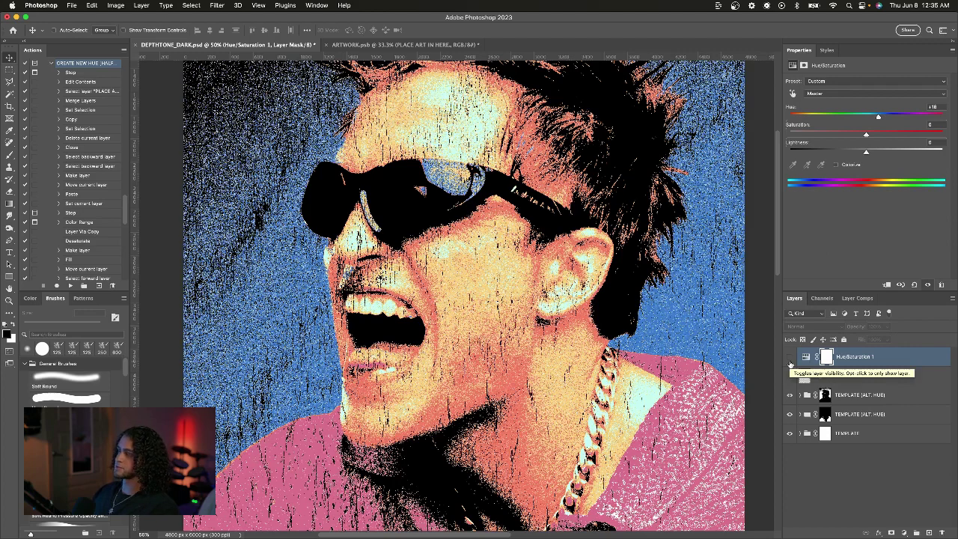
{"action": "left_click_drag", "start_coordinate": [789, 358], "coordinate": [790, 375]}
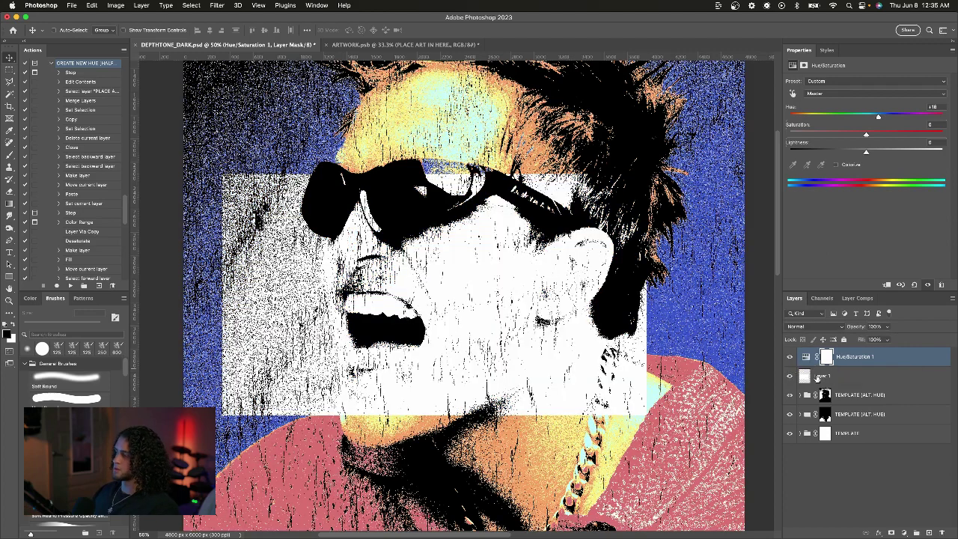
{"action": "left_click", "coordinate": [830, 377], "text": "shift"}
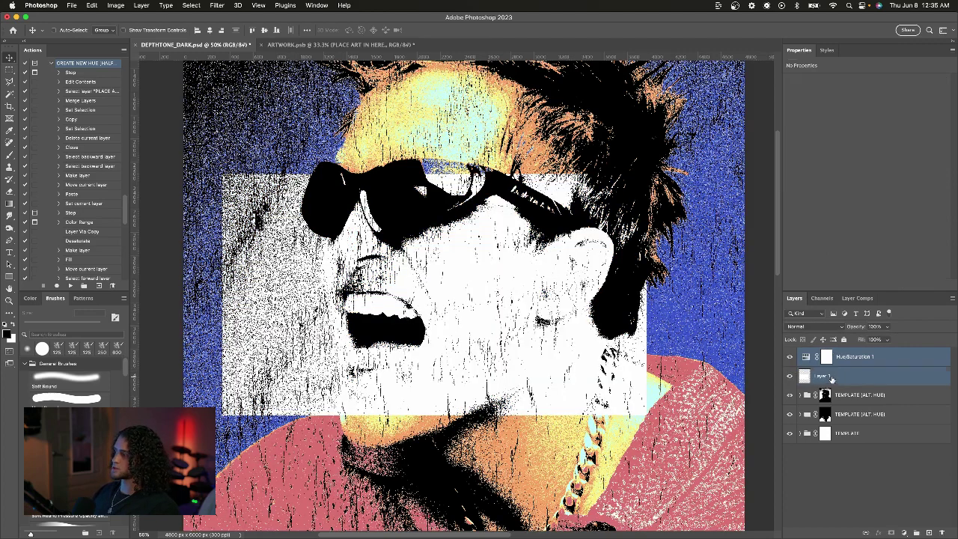
{"action": "key", "text": "Delete"}
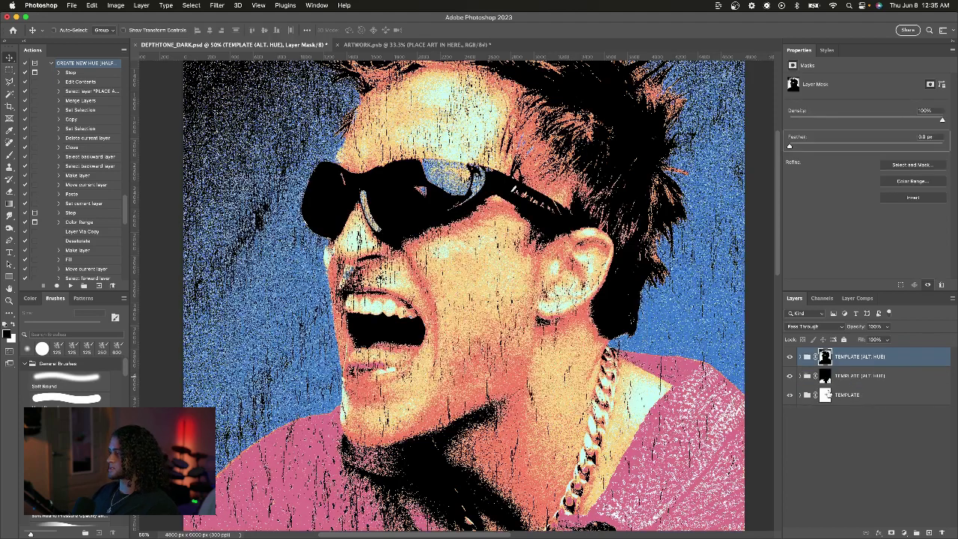
Collapse the halftone hue action, open the ARTWORK smart object from the base TEMPLATE group, and select its SAMPLE2 layer
{"action": "left_click", "coordinate": [826, 396]}
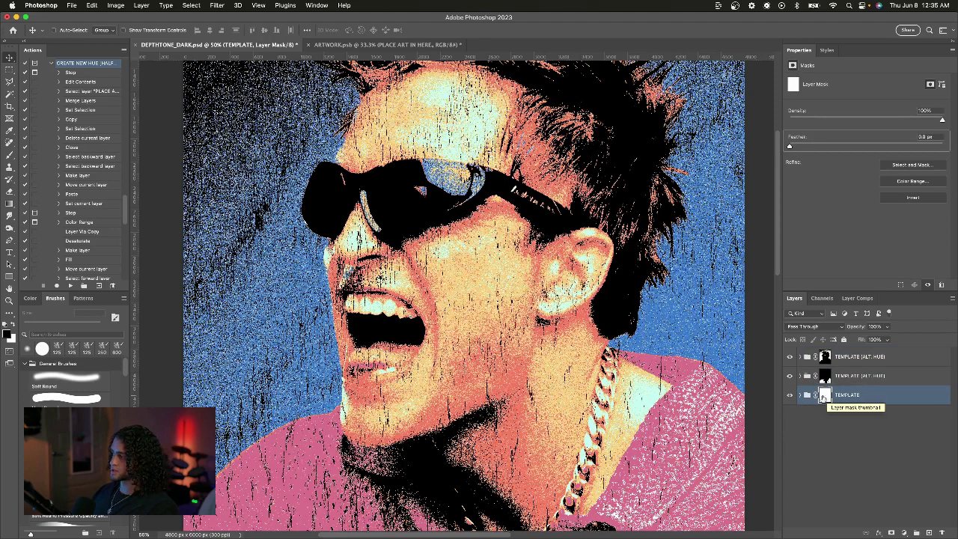
{"action": "left_click", "coordinate": [800, 396]}
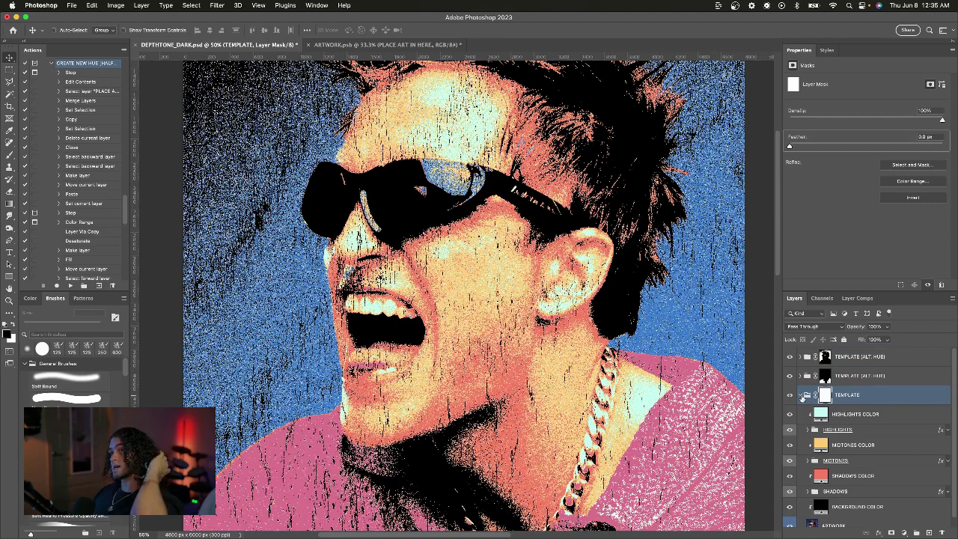
{"action": "left_click", "coordinate": [52, 64]}
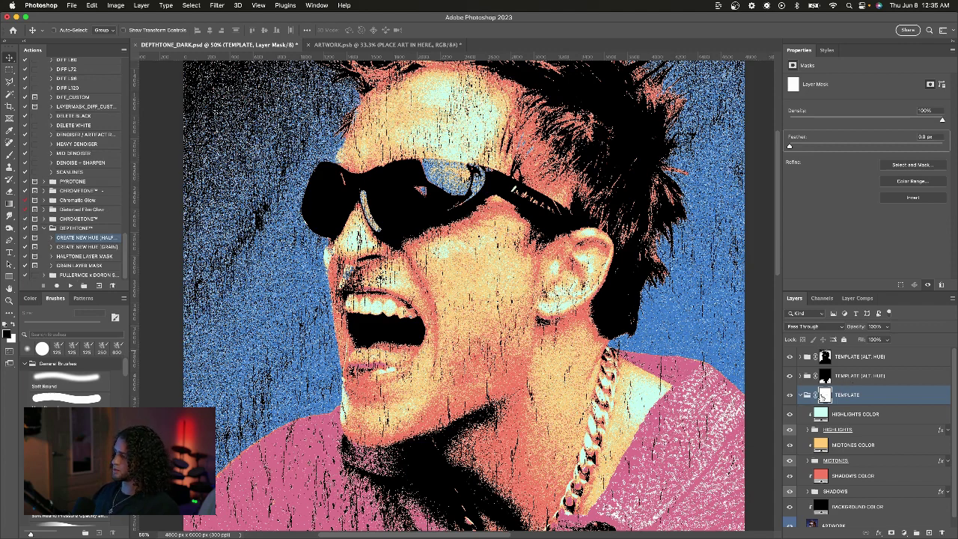
{"action": "scroll", "coordinate": [829, 398], "scroll_direction": "down", "scroll_amount": 1}
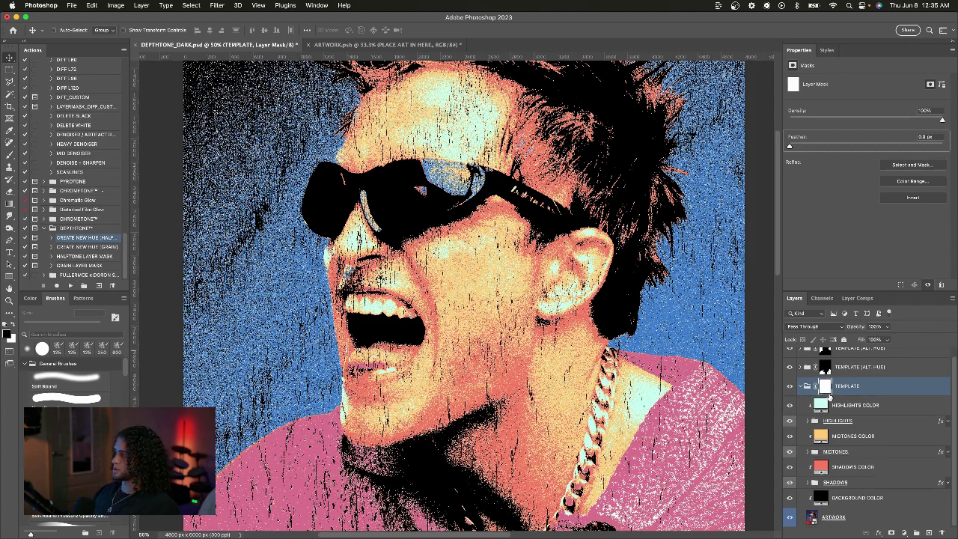
{"action": "double_click", "coordinate": [811, 519]}
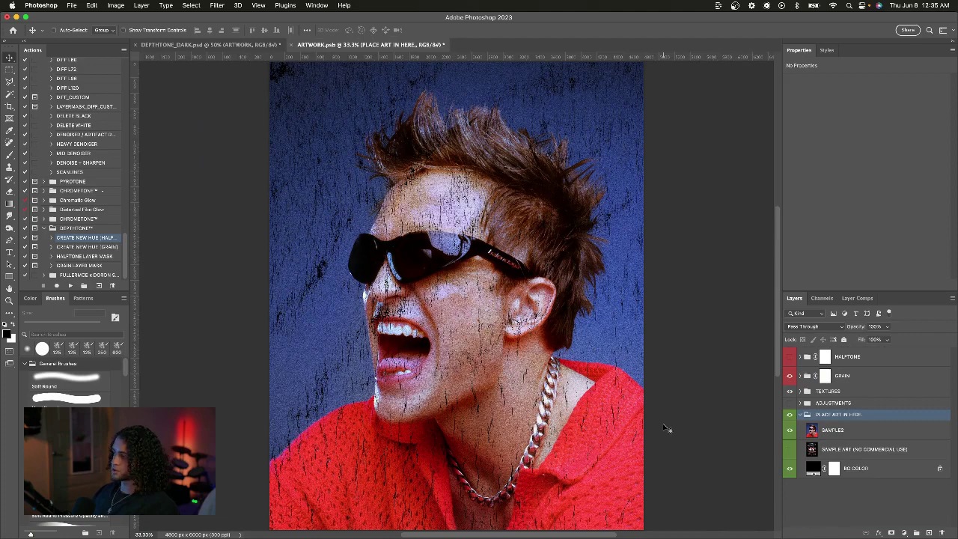
{"action": "left_click", "coordinate": [811, 429]}
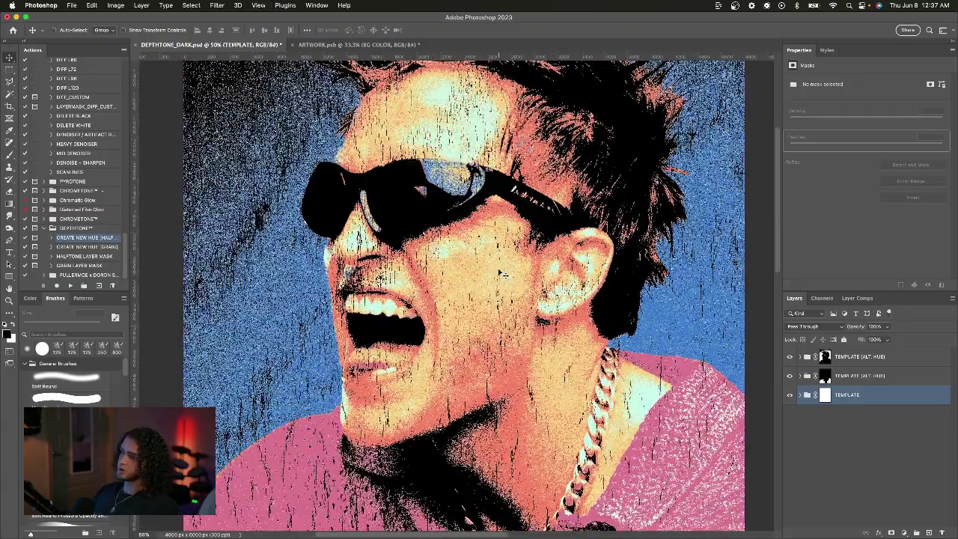
Stamp all visible layers into a new merged layer above the topmost TEMPLATE (ALT. HUE) group
{"action": "scroll", "coordinate": [500, 274], "scroll_direction": "up", "scroll_amount": 3}
{"action": "scroll", "coordinate": [499, 273], "scroll_direction": "up", "scroll_amount": 3}
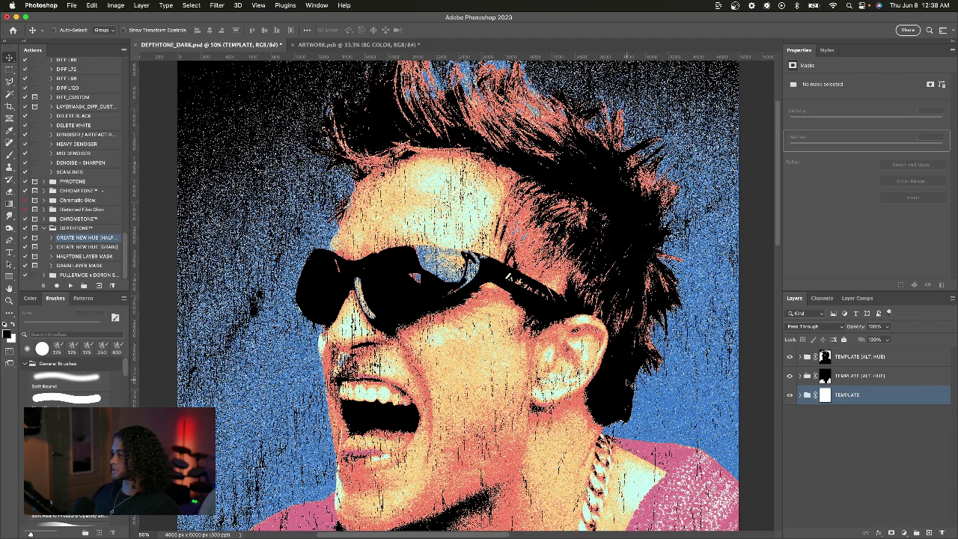
{"action": "left_click", "coordinate": [874, 359]}
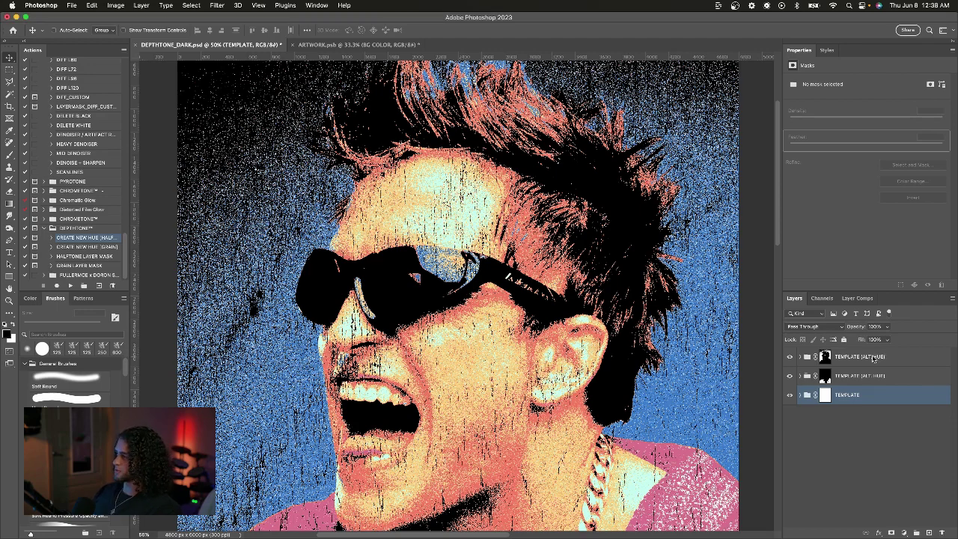
{"action": "left_click", "coordinate": [889, 357]}
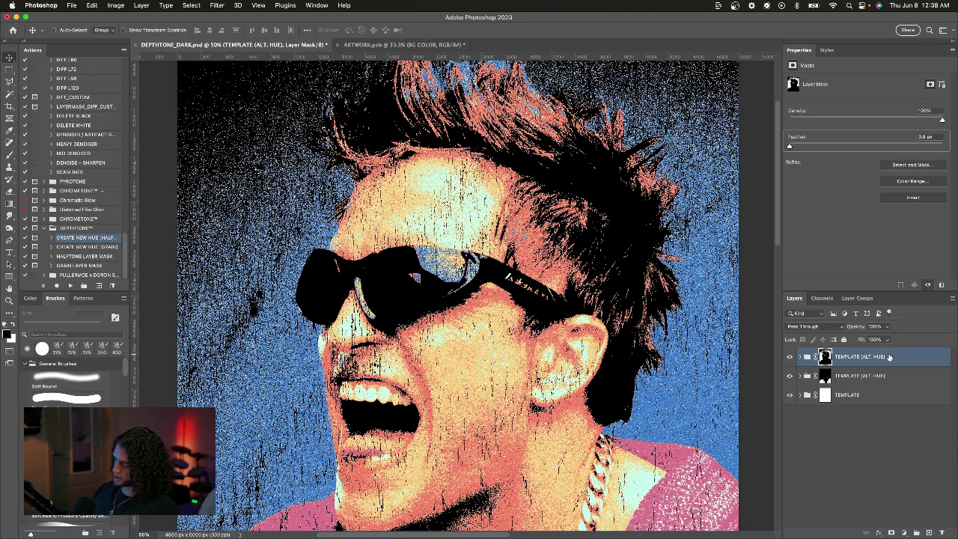
{"action": "key", "text": "super"}
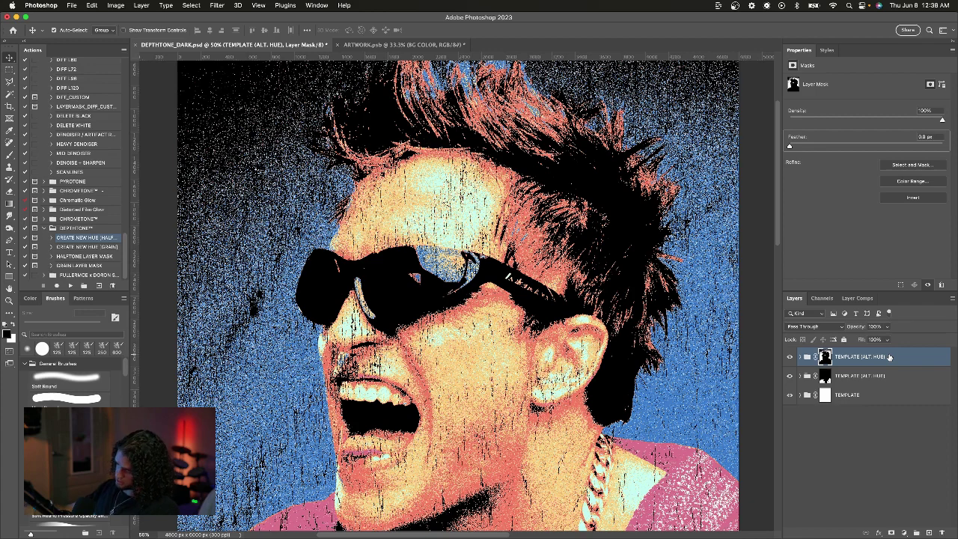
{"action": "key", "text": "super+alt+shift+e"}
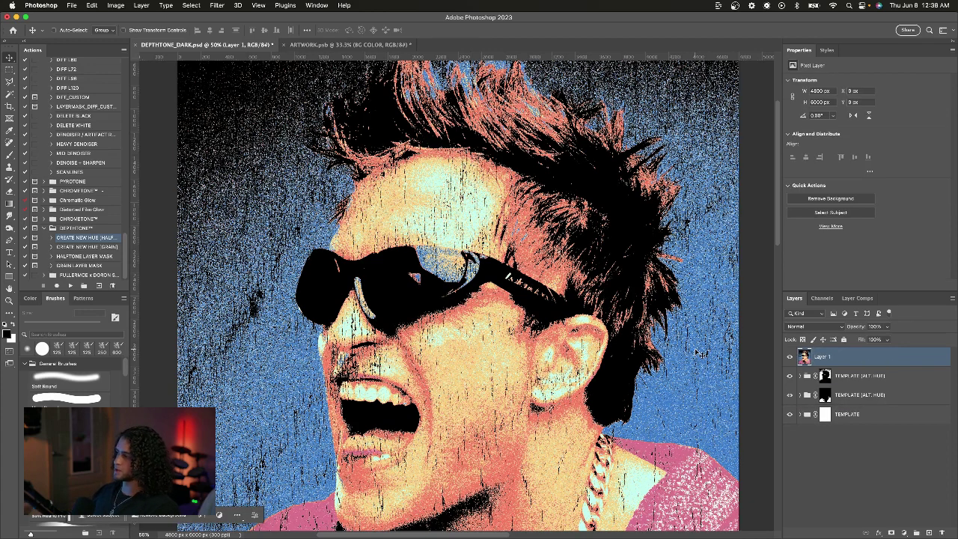
Hide the three TEMPLATE groups and remove all black areas from the merged layer using a Magic Wand selection
{"action": "key", "text": "super+minus"}
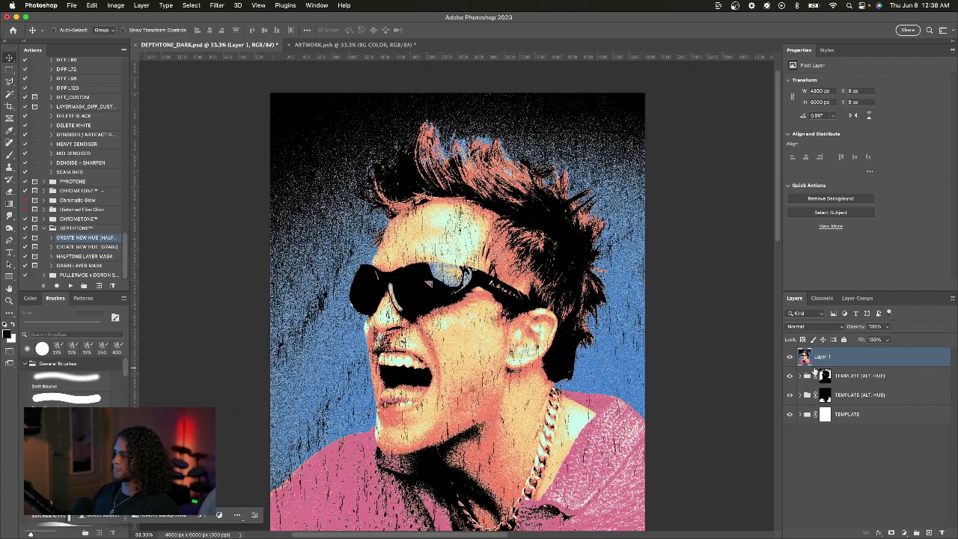
{"action": "left_click_drag", "start_coordinate": [789, 385], "coordinate": [790, 416]}
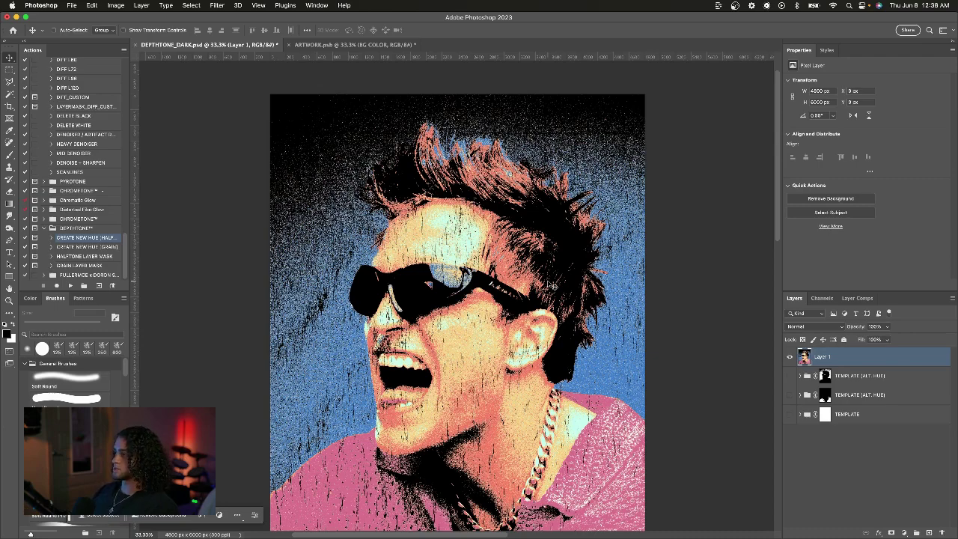
{"action": "key", "text": "super+equal"}
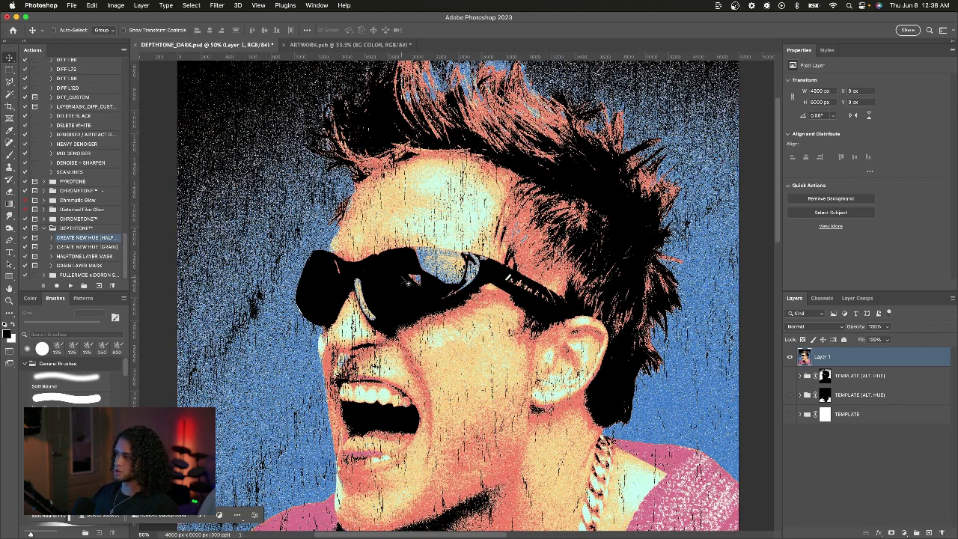
{"action": "key", "text": "w"}
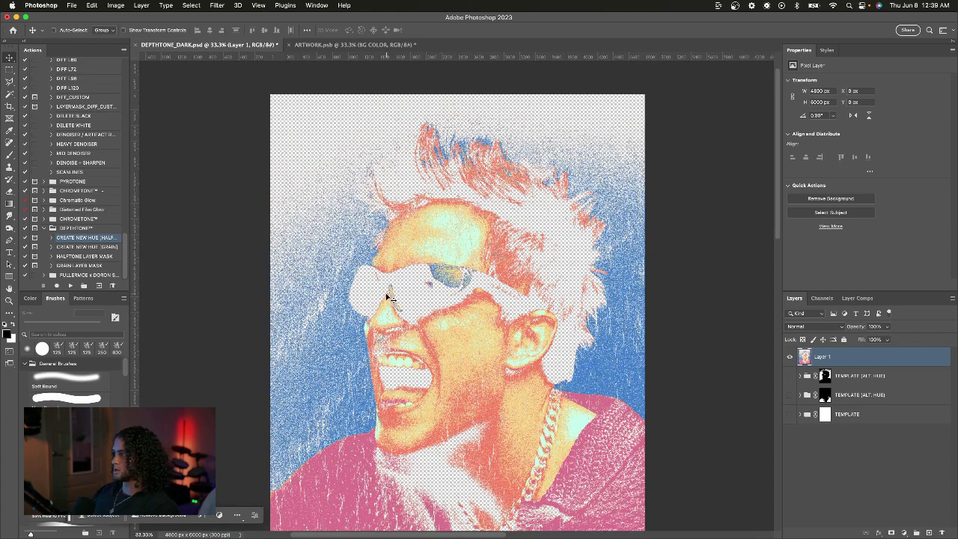
Add a new layer filled with black, move it beneath the base TEMPLATE group, and reselect the merged layer
{"action": "left_click", "coordinate": [930, 532]}
{"action": "key", "text": "x"}
{"action": "key", "text": "super+BackSpace"}
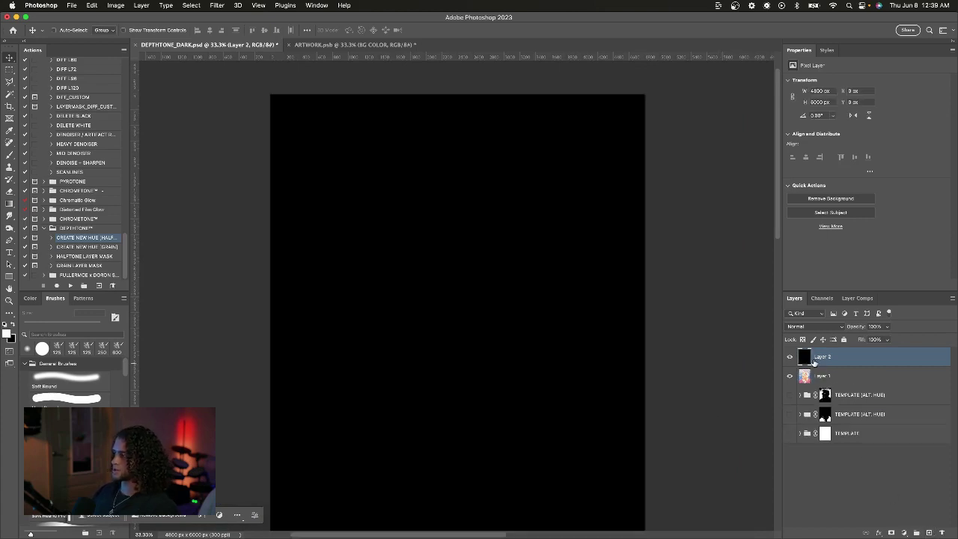
{"action": "left_click_drag", "start_coordinate": [814, 362], "coordinate": [817, 446]}
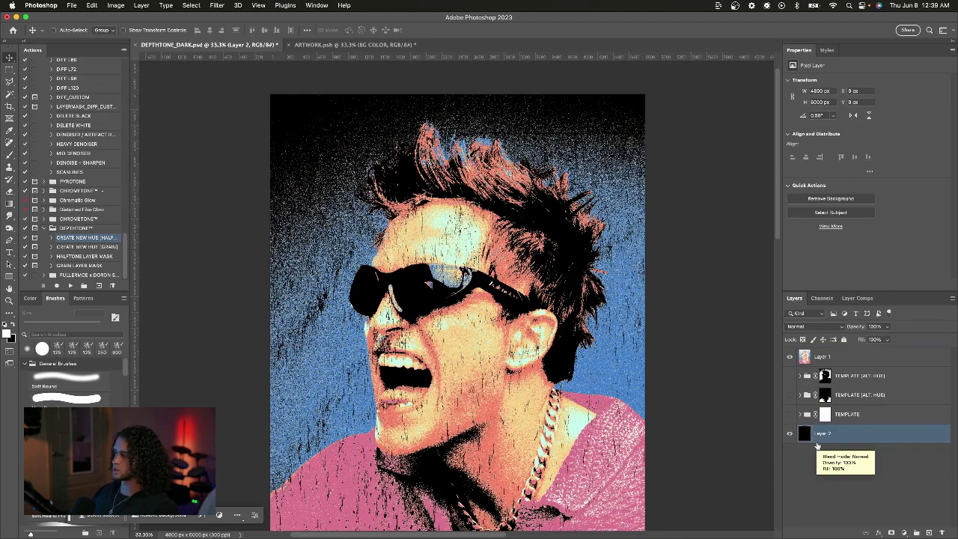
{"action": "left_click", "coordinate": [825, 358]}
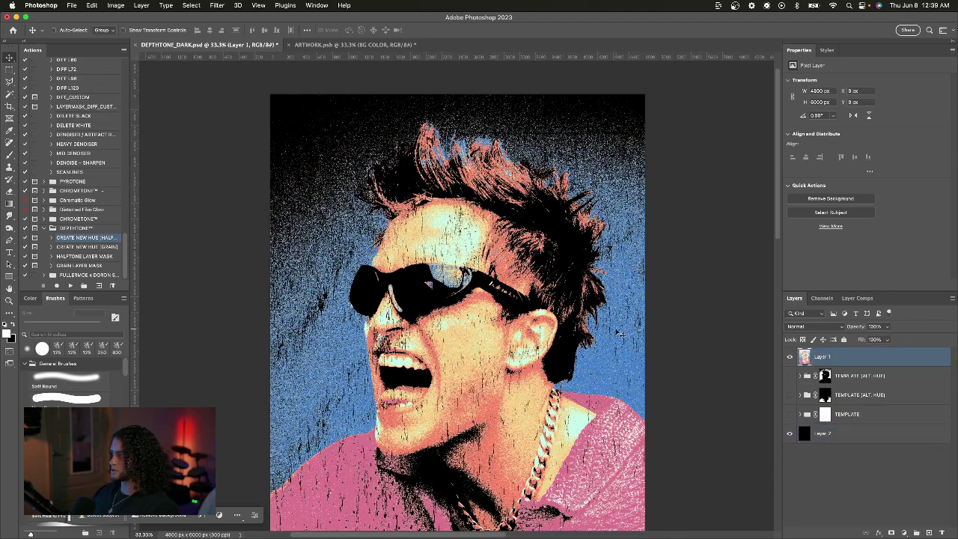
Select all the yellow pixels of the merged artwork with the Magic Wand and cut them to a new layer
{"action": "scroll", "coordinate": [621, 334], "scroll_direction": "up", "scroll_amount": 2}
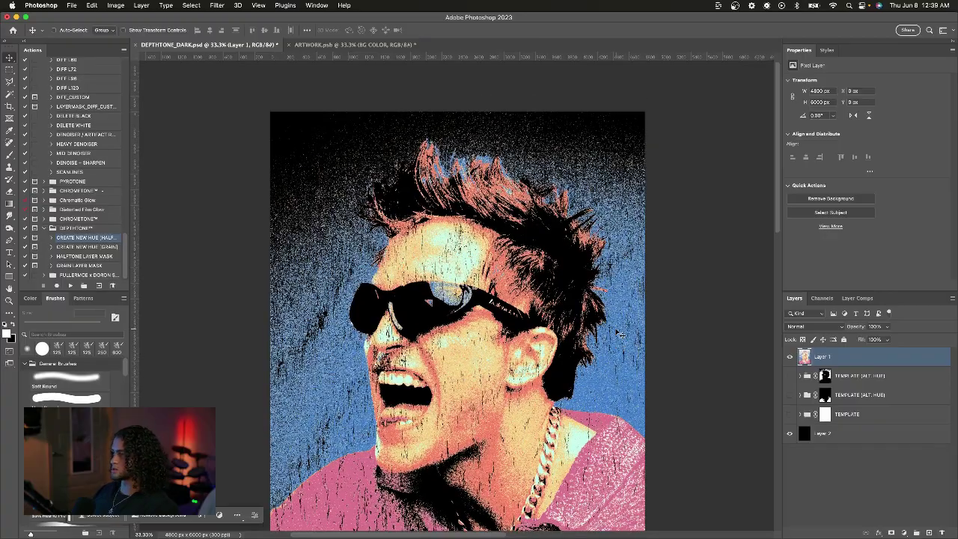
{"action": "scroll", "coordinate": [621, 334], "scroll_direction": "down", "scroll_amount": 3}
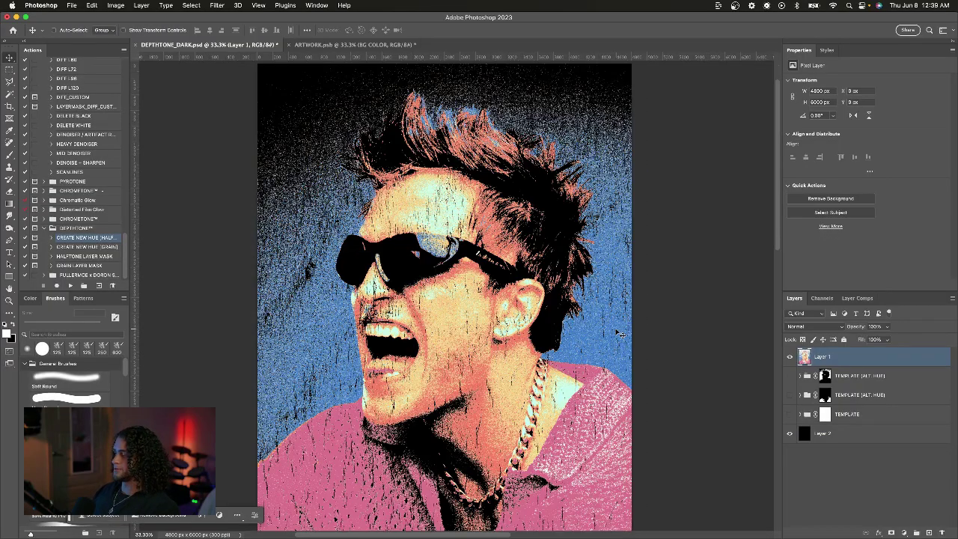
{"action": "scroll", "coordinate": [621, 334], "scroll_direction": "up", "scroll_amount": 6}
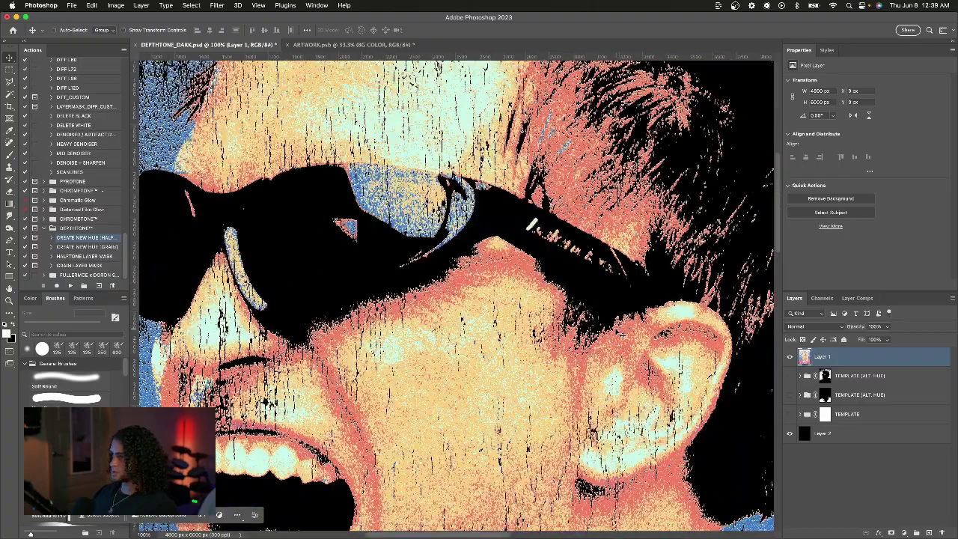
{"action": "key", "text": "w"}
{"action": "scroll", "coordinate": [452, 296], "scroll_direction": "up", "scroll_amount": 3}
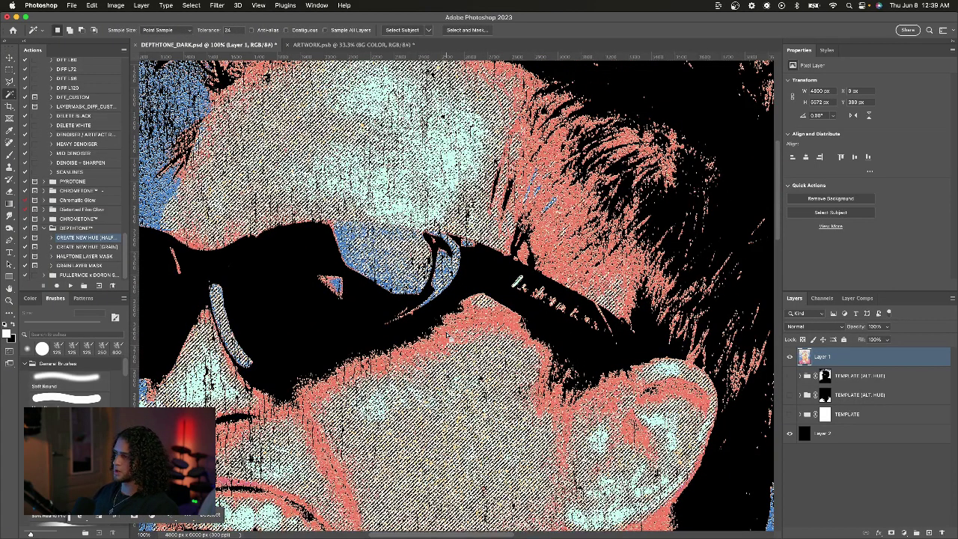
{"action": "right_click", "coordinate": [448, 335]}
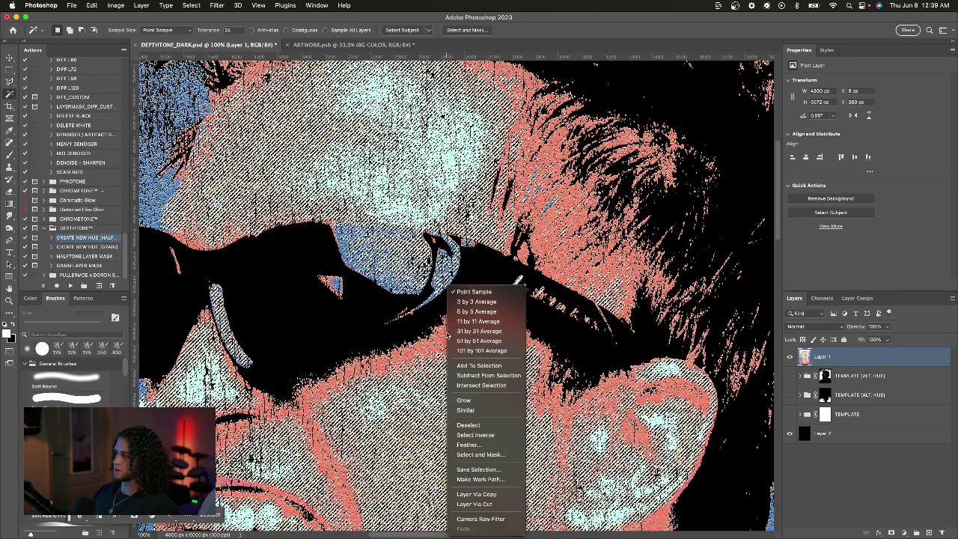
{"action": "left_click", "coordinate": [487, 504]}
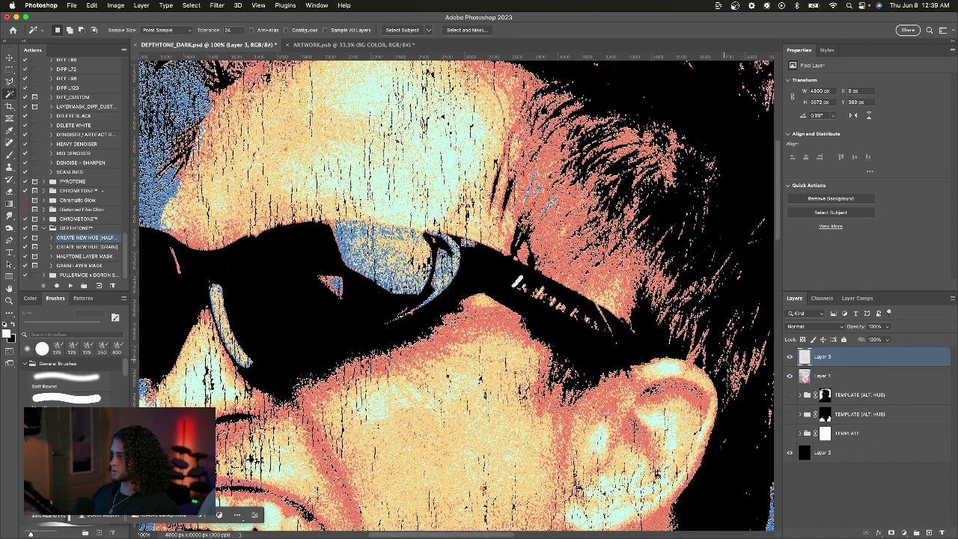
Check the cut-out layer by briefly hiding the merged layer, and rename the cut-out layer yellow
{"action": "left_click", "coordinate": [790, 376]}
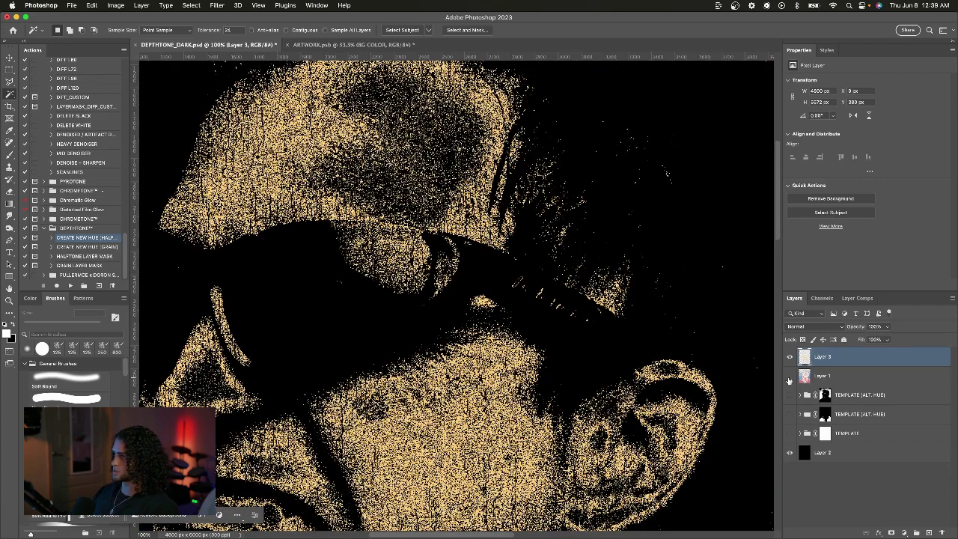
{"action": "left_click", "coordinate": [790, 377]}
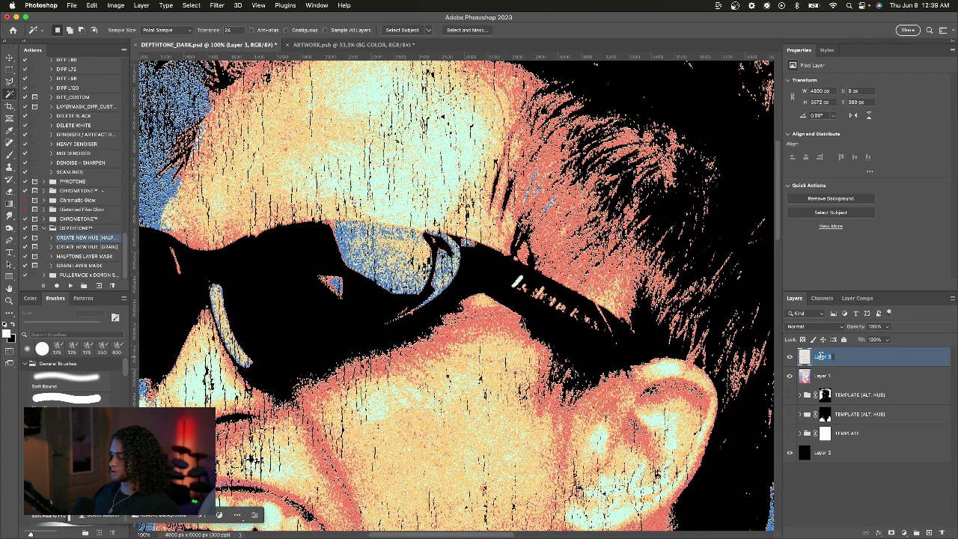
{"action": "type", "text": "yellow"}
{"action": "key", "text": "Return"}
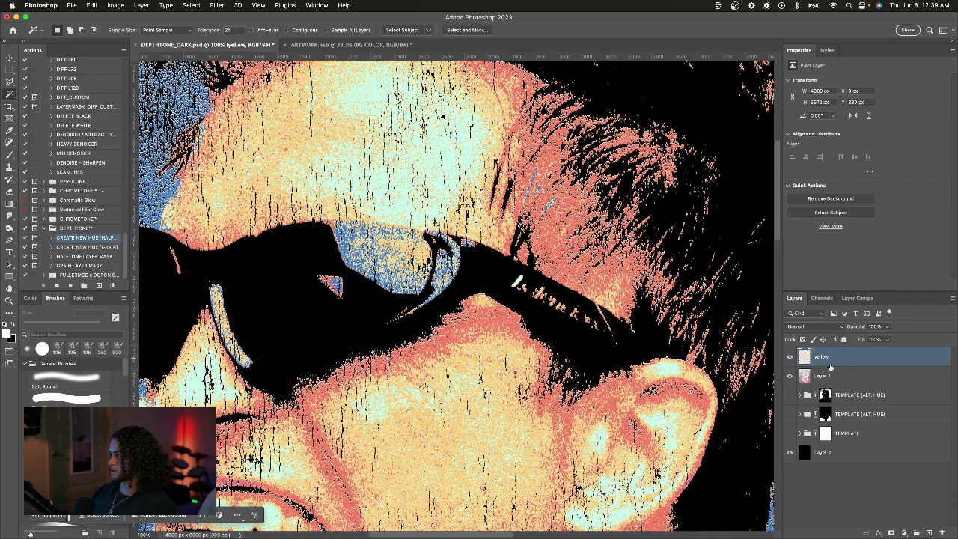
Hide the yellow layer, select the red pixels on the merged layer, and cut them to a new layer
{"action": "left_click", "coordinate": [789, 357]}
{"action": "left_click", "coordinate": [818, 377]}
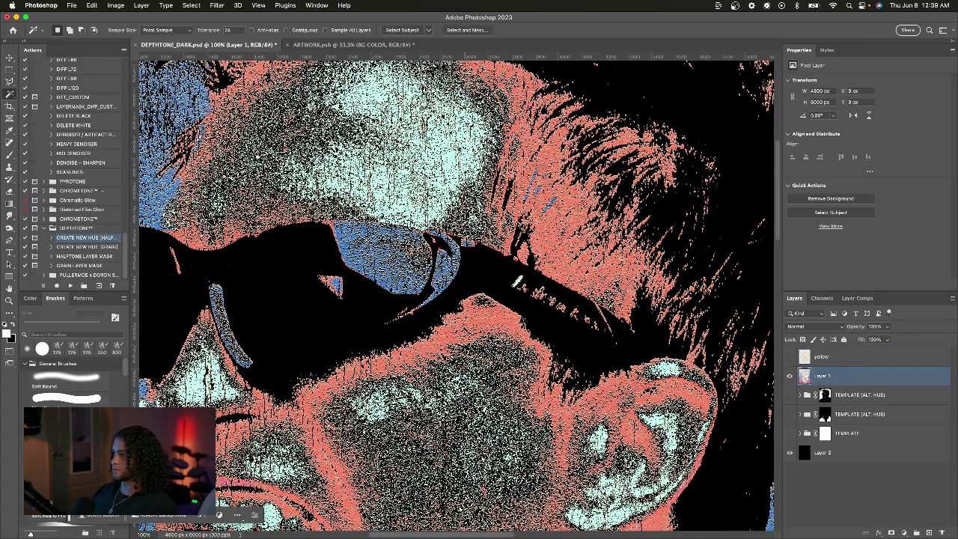
{"action": "key", "text": "F2"}
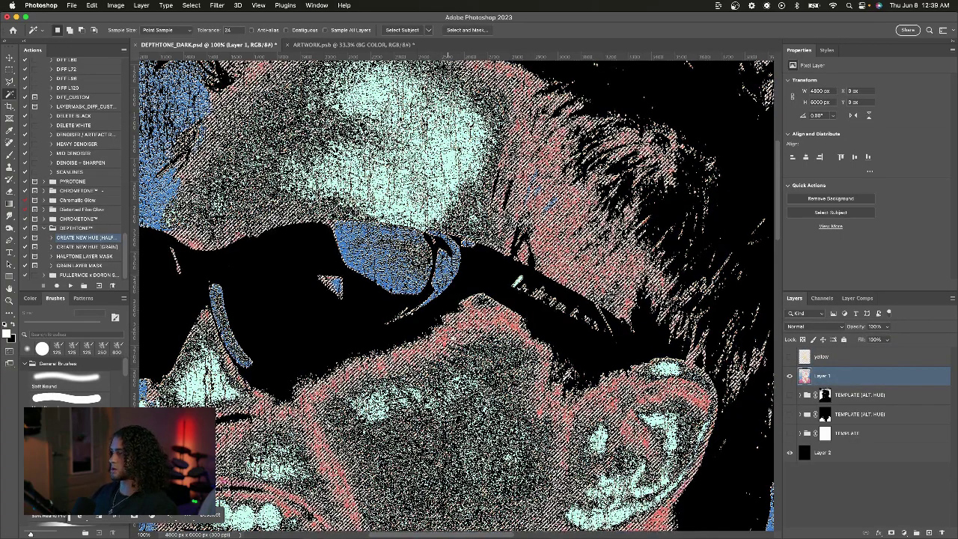
{"action": "right_click", "coordinate": [450, 287]}
{"action": "left_click", "coordinate": [475, 504]}
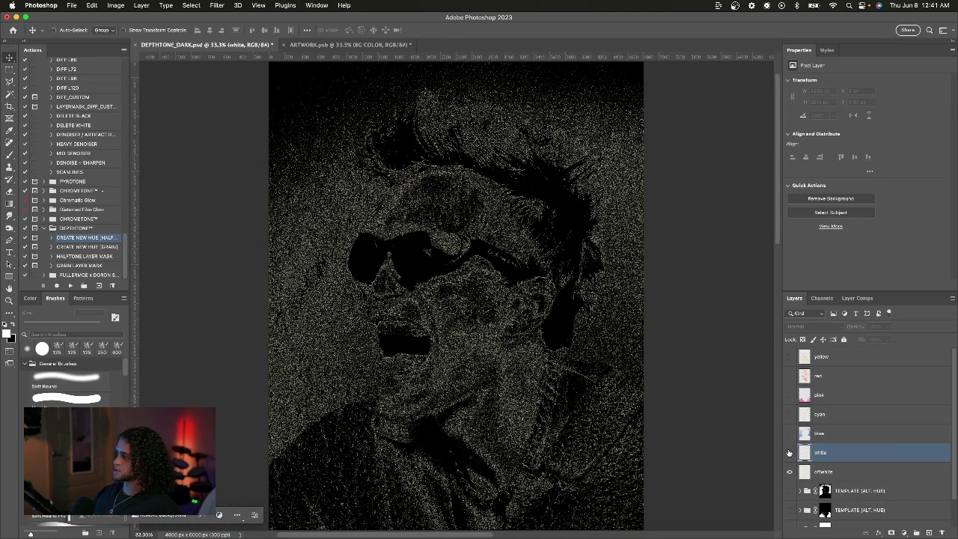
Hide the offwhite layer, show the blue and cyan color layers, and select the cyan layer
{"action": "mouse_move", "coordinate": [790, 452]}
{"action": "left_mouse_down"}
{"action": "mouse_move", "coordinate": [789, 356]}
{"action": "mouse_move", "coordinate": [787, 446]}
{"action": "left_mouse_up"}
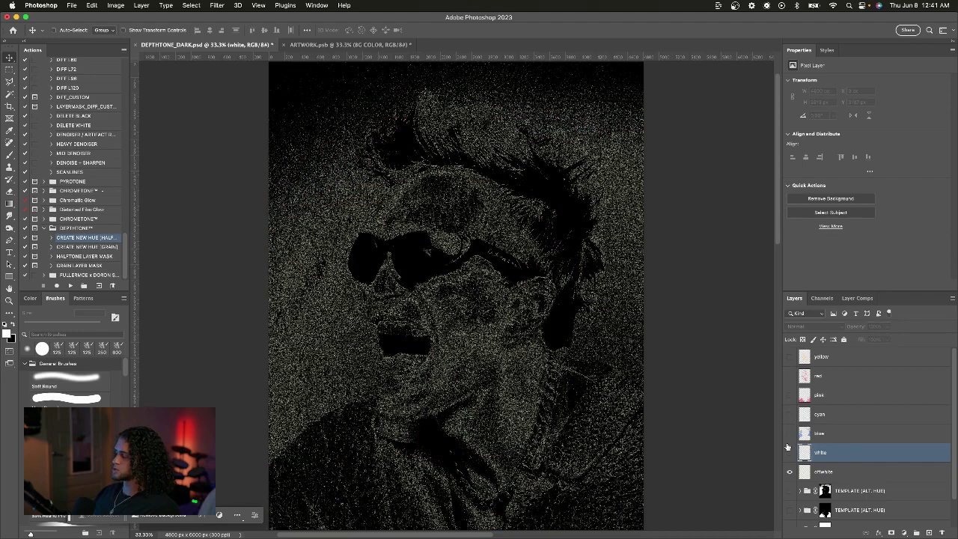
{"action": "left_click", "coordinate": [789, 472]}
{"action": "left_click", "coordinate": [790, 433]}
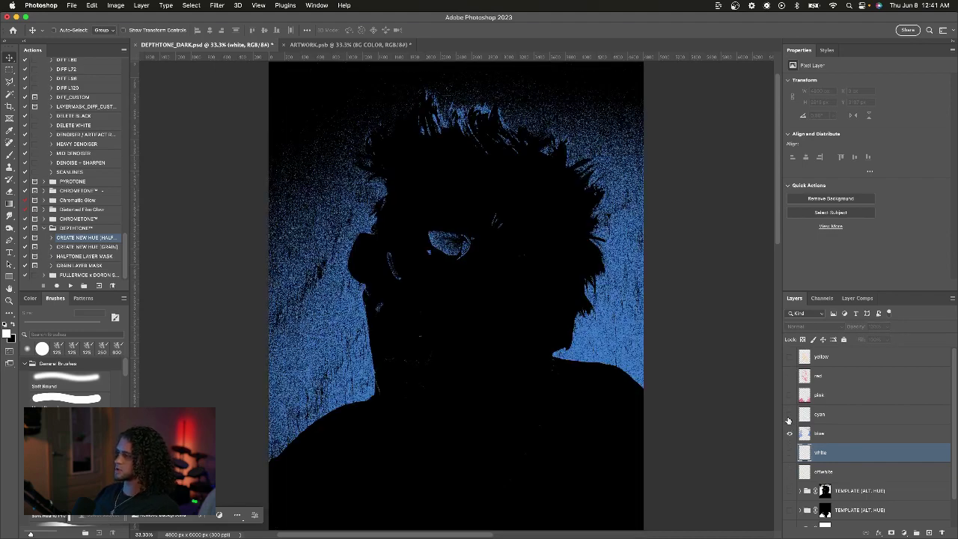
{"action": "left_click", "coordinate": [789, 414]}
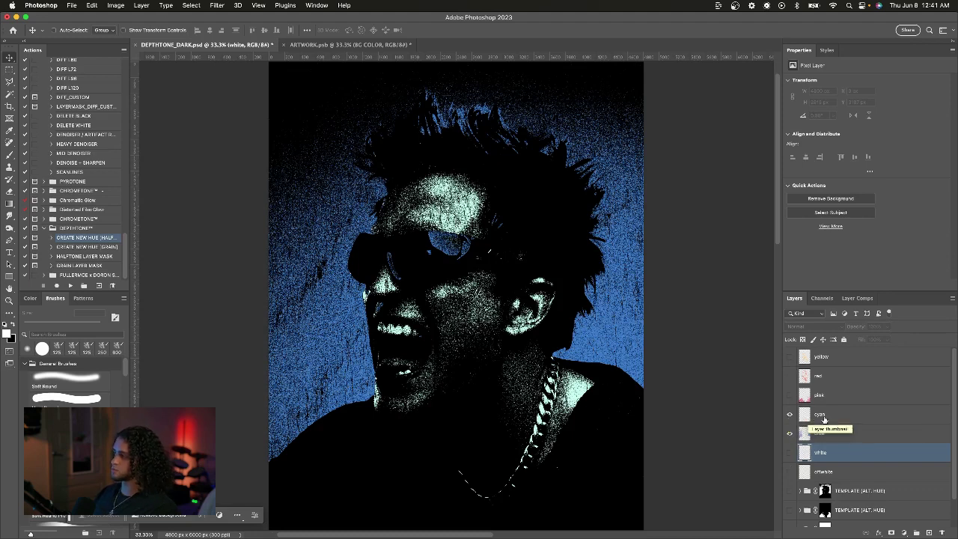
{"action": "left_click", "coordinate": [823, 417]}
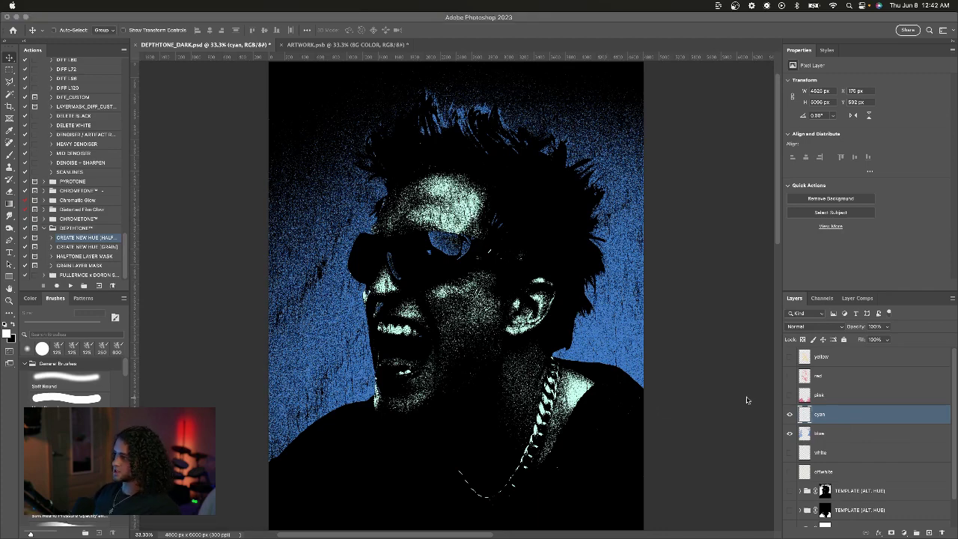
Hide the blue and cyan layers, show the red and pink layers, and select the pink and red layers in turn
{"action": "left_click", "coordinate": [789, 433]}
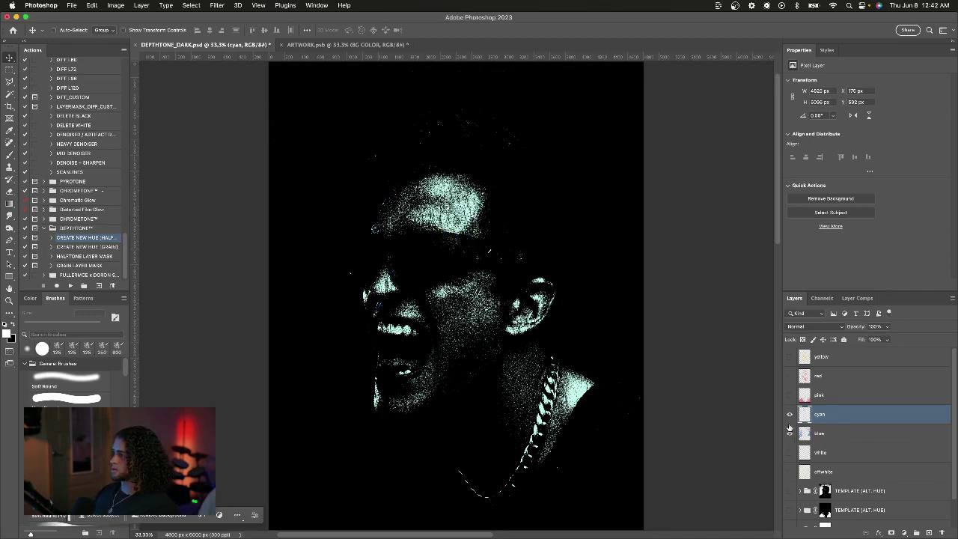
{"action": "left_click", "coordinate": [788, 433]}
{"action": "left_click", "coordinate": [789, 433]}
{"action": "left_click", "coordinate": [789, 413]}
{"action": "left_click", "coordinate": [788, 395]}
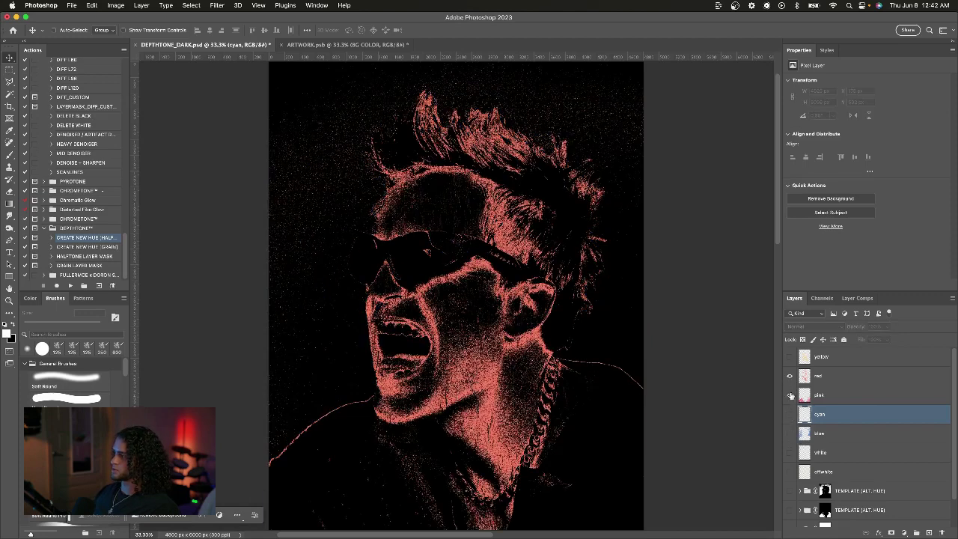
{"action": "left_click", "coordinate": [829, 395]}
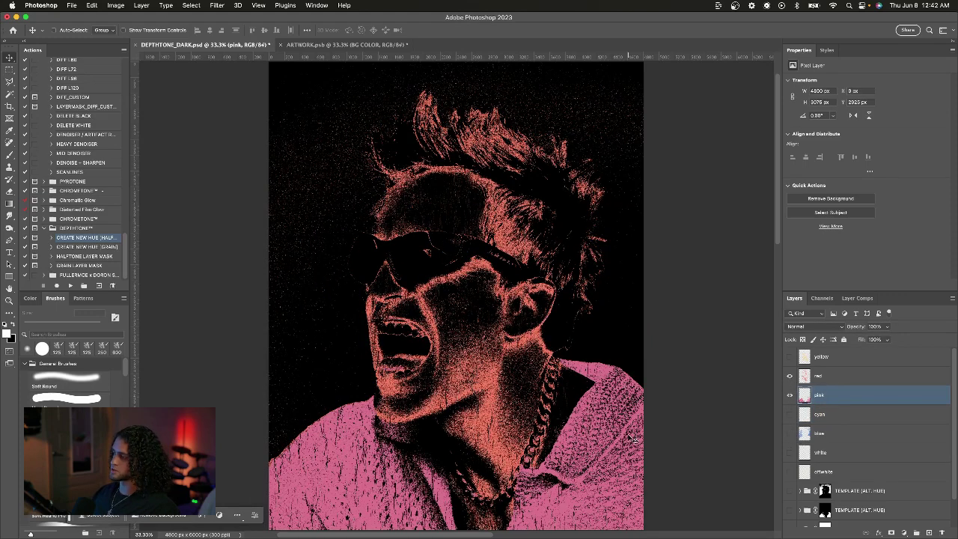
{"action": "left_click", "coordinate": [835, 383]}
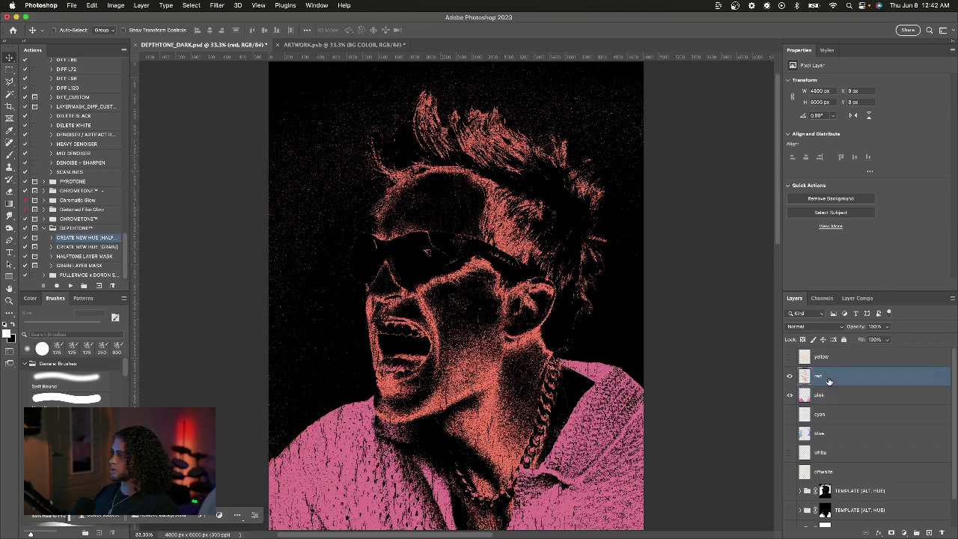
Hide the red and pink layers, show and select only the offwhite layer, and examine its grain up close and at full view
{"action": "left_click", "coordinate": [789, 376]}
{"action": "left_click", "coordinate": [790, 395]}
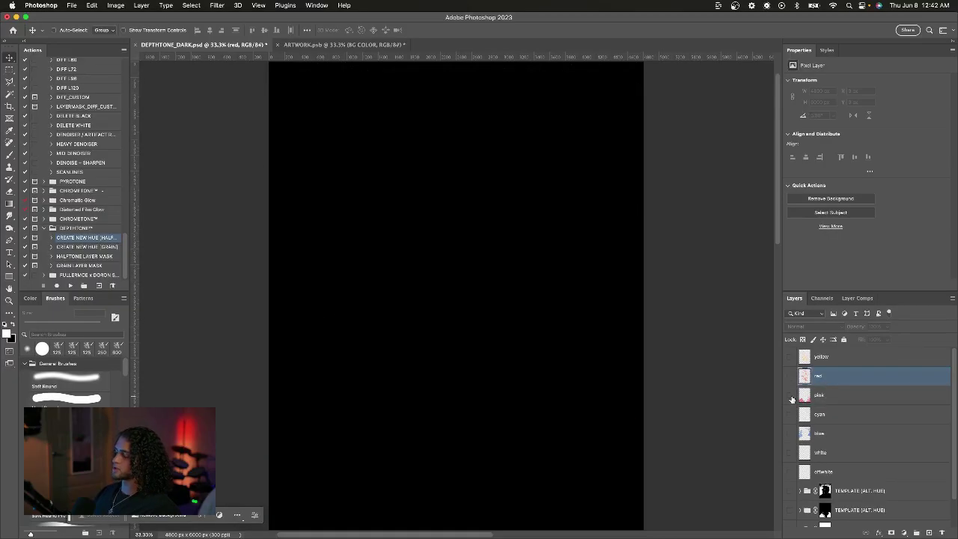
{"action": "left_click", "coordinate": [789, 471]}
{"action": "left_click", "coordinate": [814, 474]}
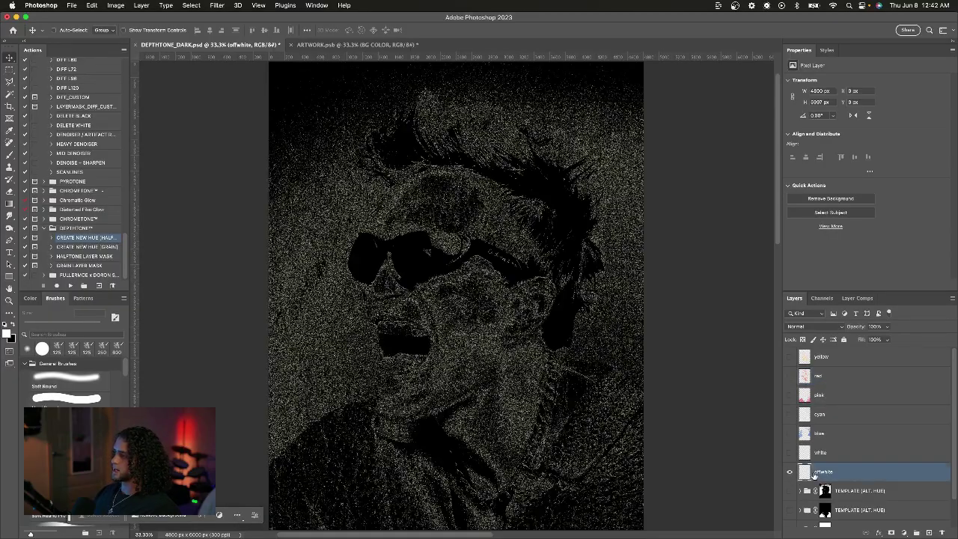
{"action": "key", "text": "super+plus"}
{"action": "key", "text": "super+plus"}
{"action": "key", "text": "super+plus"}
{"action": "key", "text": "super+plus"}
{"action": "key", "text": "super+plus"}
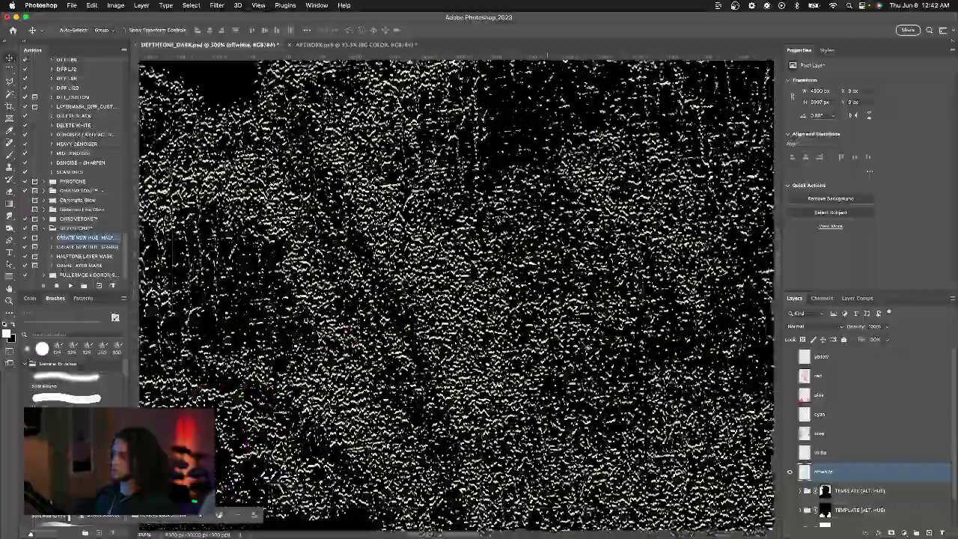
{"action": "scroll", "coordinate": [457, 296], "scroll_direction": "down", "scroll_amount": 5}
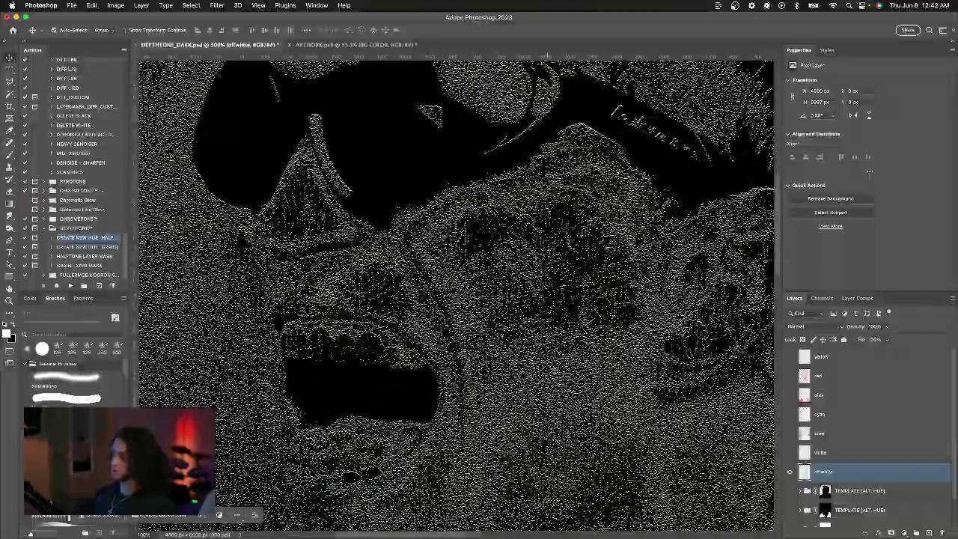
{"action": "scroll", "coordinate": [456, 296], "scroll_direction": "down", "scroll_amount": 5}
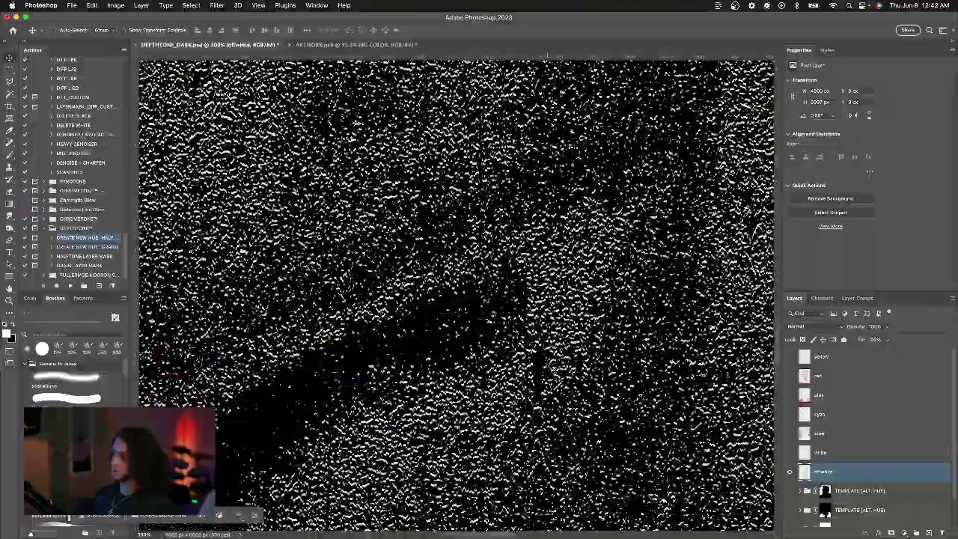
{"action": "key", "text": "super+minus"}
{"action": "key", "text": "super+minus"}
{"action": "key", "text": "super+minus"}
{"action": "key", "text": "super+minus"}
{"action": "key", "text": "super+minus"}
{"action": "key", "text": "super+minus"}
{"action": "key", "text": "super+plus"}
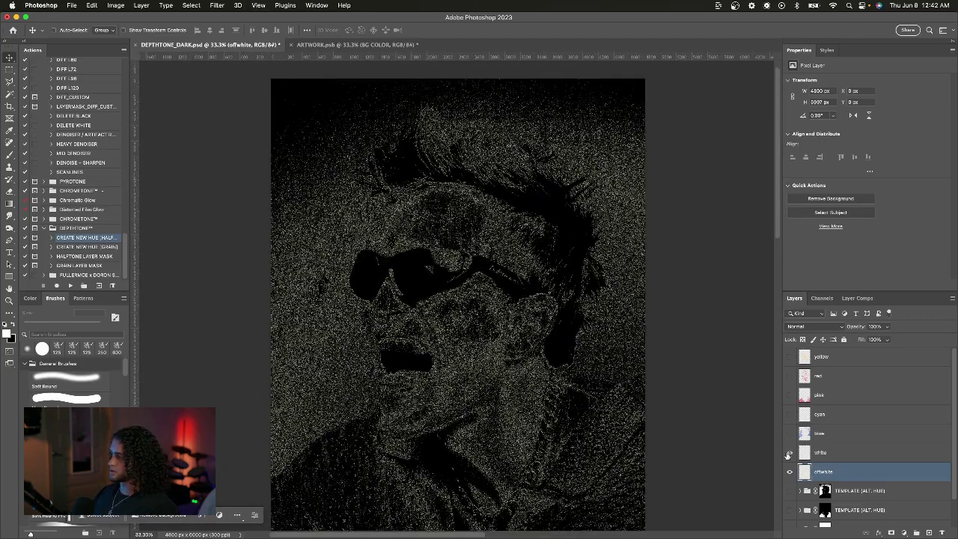
Show the white layer together with the offwhite layer and examine their textures up close around the shirt's shoulder
{"action": "left_click", "coordinate": [789, 453]}
{"action": "scroll", "coordinate": [656, 408], "scroll_direction": "right", "scroll_amount": 4}
{"action": "scroll", "coordinate": [657, 408], "scroll_direction": "down", "scroll_amount": 1}
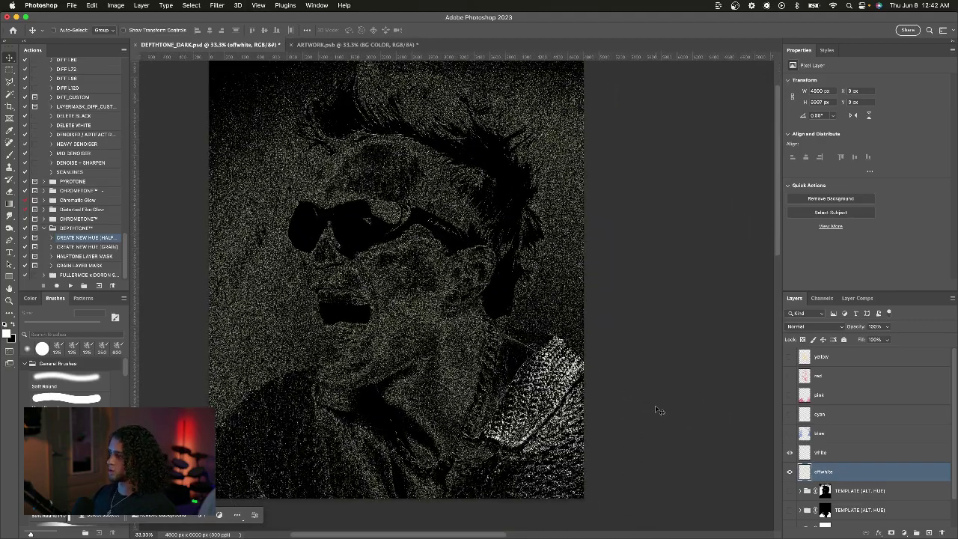
{"action": "key", "text": "super+plus"}
{"action": "key", "text": "super+plus"}
{"action": "scroll", "coordinate": [657, 411], "scroll_direction": "right", "scroll_amount": 1}
{"action": "scroll", "coordinate": [656, 411], "scroll_direction": "down", "scroll_amount": 1}
{"action": "key", "text": "super+plus"}
{"action": "key", "text": "super+plus"}
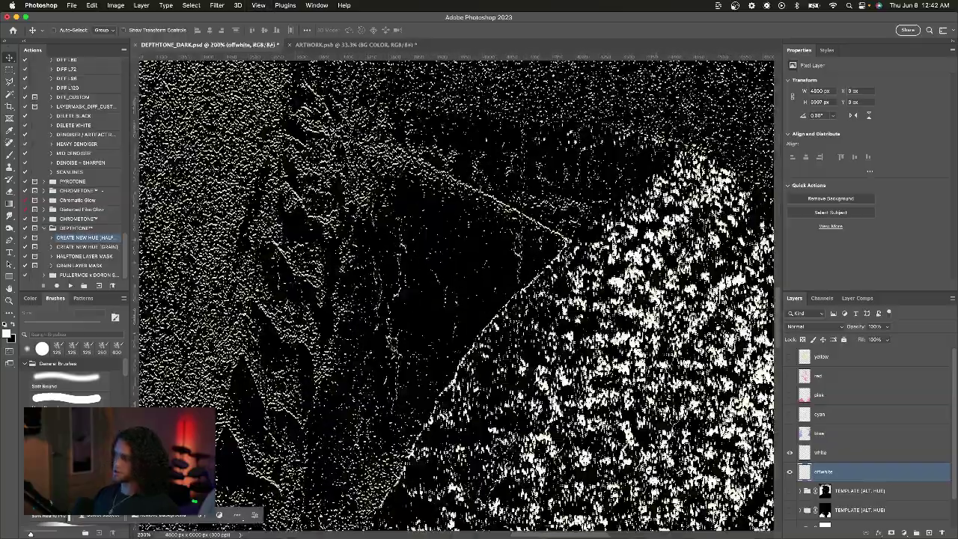
Group the white and offwhite layers together and name the group off-white
{"action": "key", "text": "super+0"}
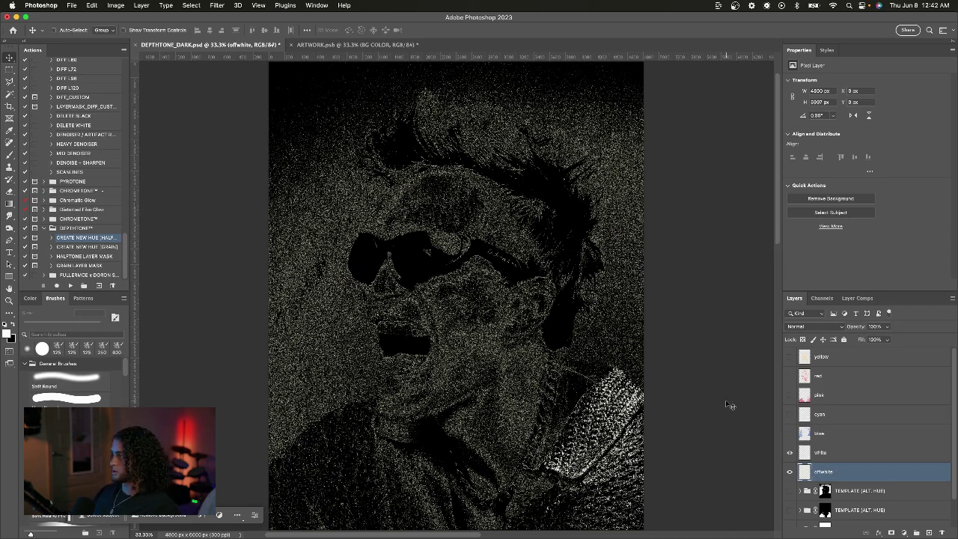
{"action": "left_click", "coordinate": [861, 454], "text": "shift"}
{"action": "key", "text": "super+g"}
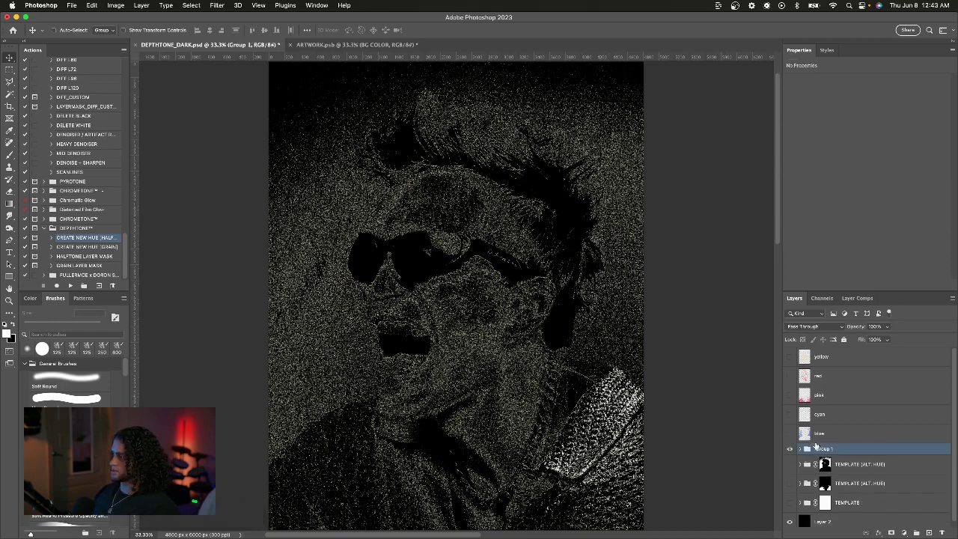
{"action": "double_click", "coordinate": [821, 448]}
{"action": "type", "text": "off"}
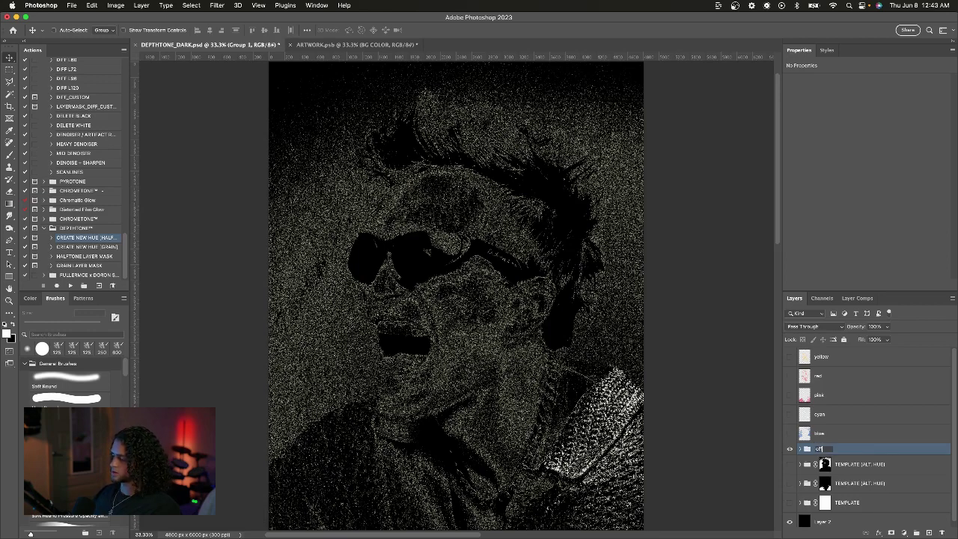
{"action": "type", "text": "-white"}
{"action": "key", "text": "Return"}
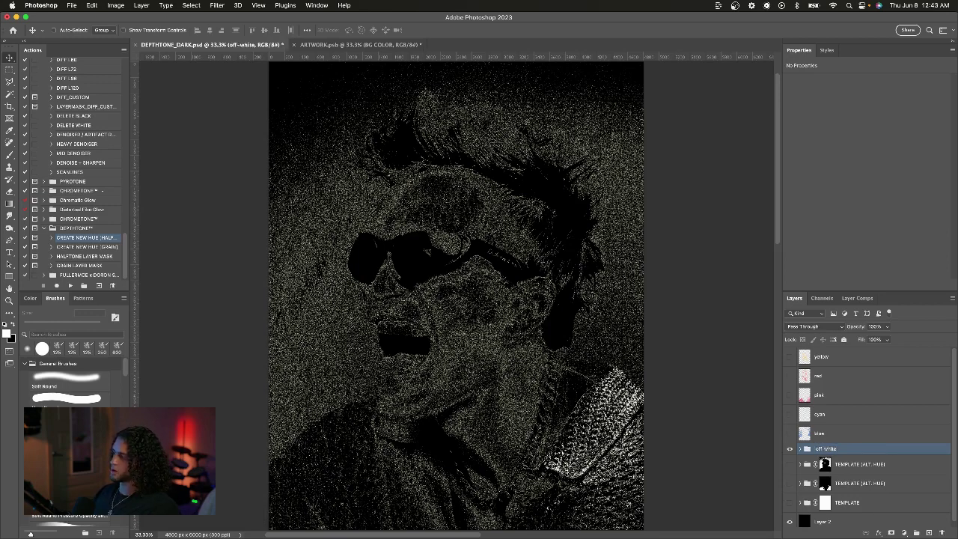
Apply a Color Overlay in light gray d3d3d3 to the off-white group
{"action": "double_click", "coordinate": [861, 454]}
{"action": "left_click_drag", "start_coordinate": [652, 89], "coordinate": [633, 133]}
{"action": "left_click", "coordinate": [637, 229]}
{"action": "left_click", "coordinate": [841, 135]}
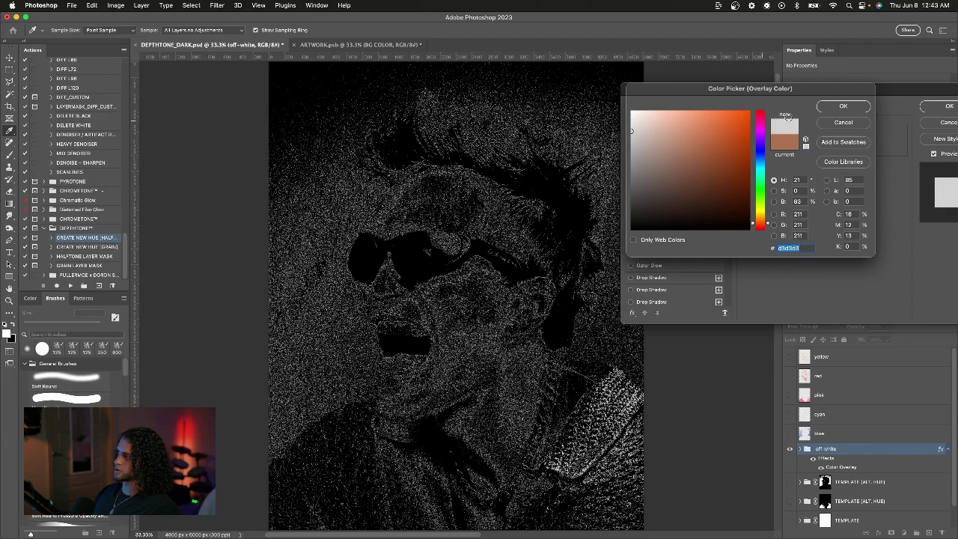
{"action": "left_click", "coordinate": [844, 108]}
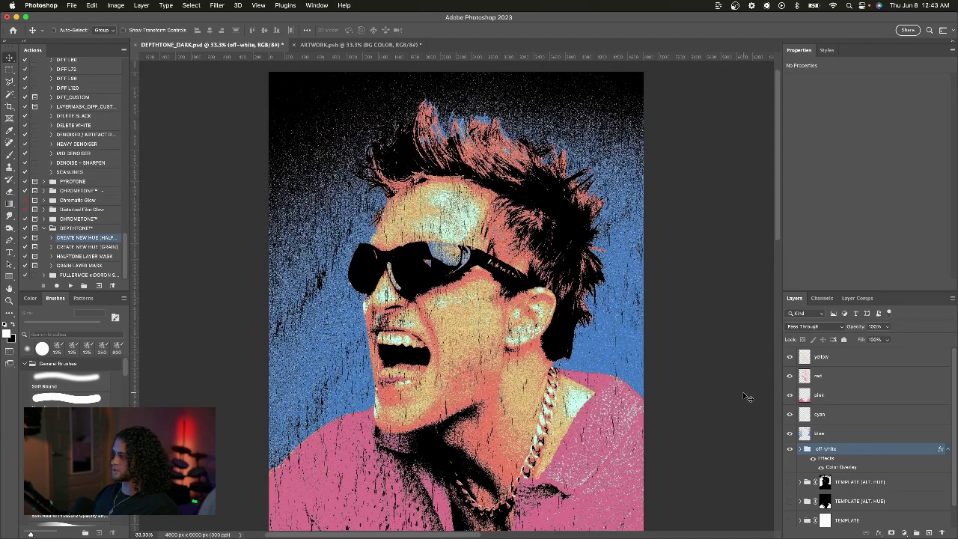
Expand the off-white group to view its two layers and its Color Overlay effect, and collapse the group again
{"action": "left_click", "coordinate": [946, 450]}
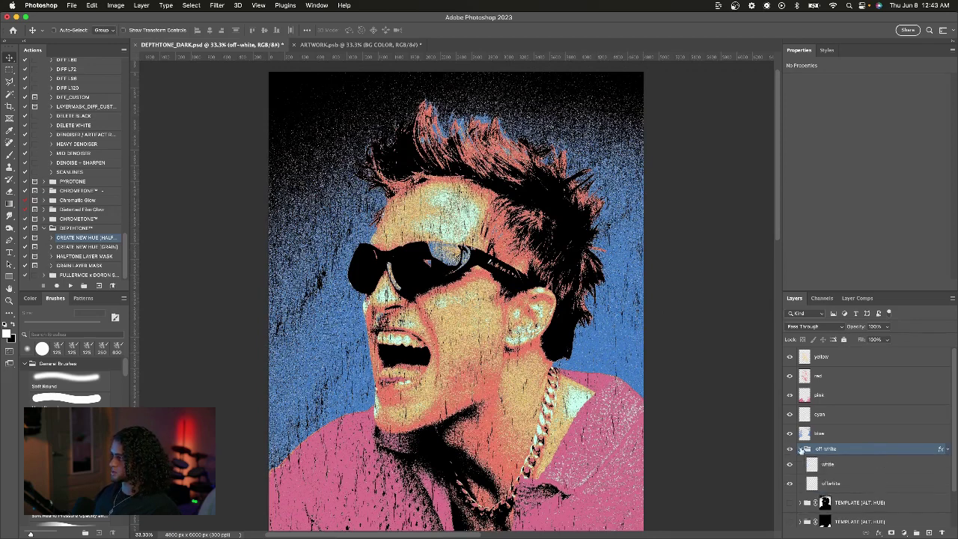
{"action": "left_click", "coordinate": [948, 451]}
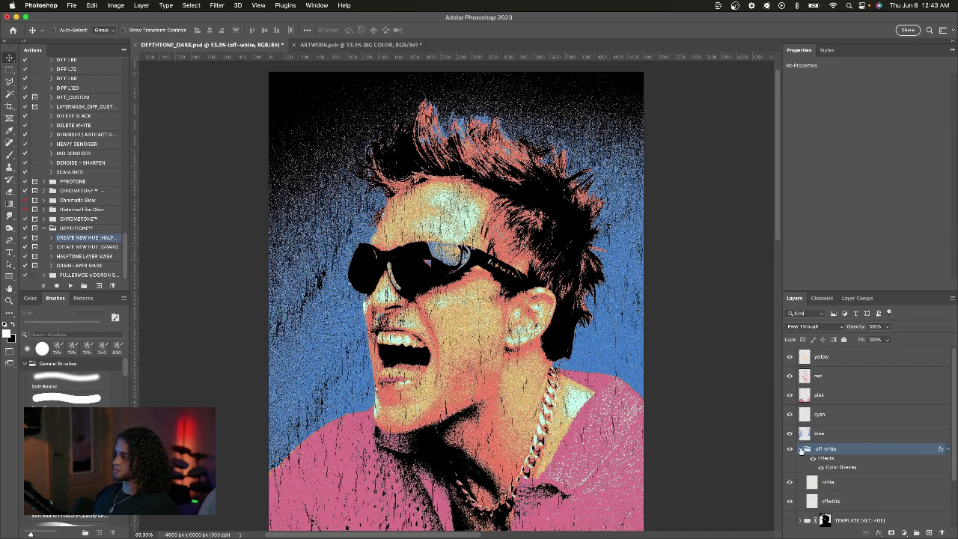
{"action": "left_click", "coordinate": [800, 448]}
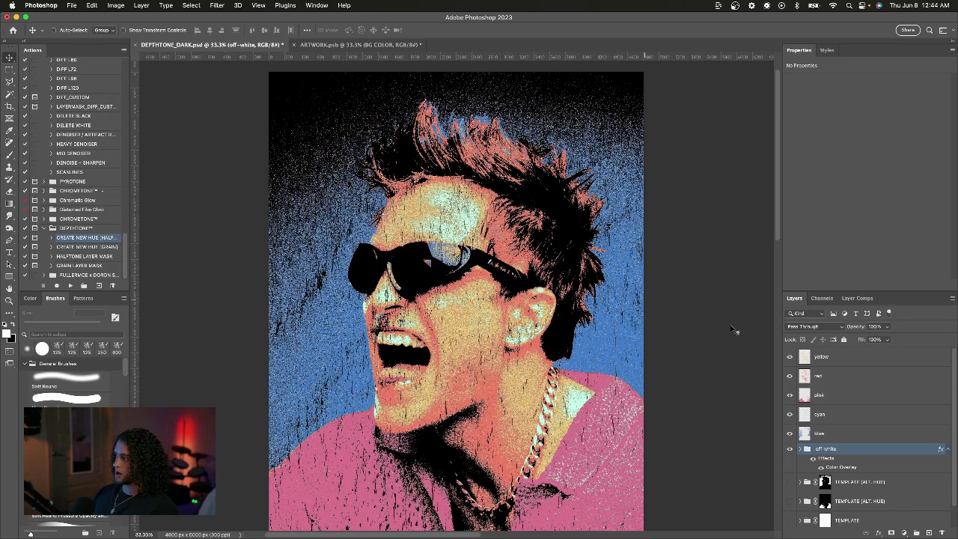
Select all the separated color layers together, from the off-white group up to the yellow layer
{"action": "left_click", "coordinate": [855, 365], "text": "shift"}
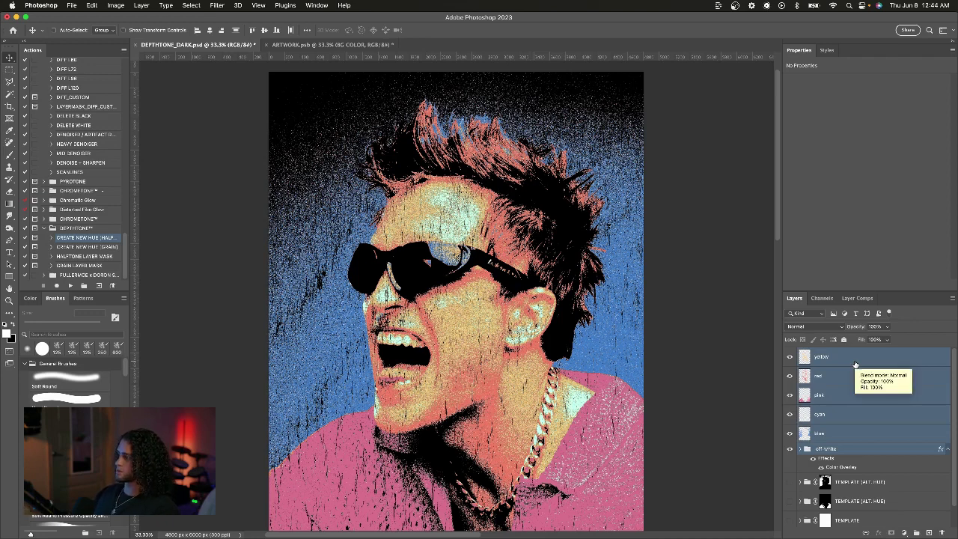
{"action": "scroll", "coordinate": [852, 466], "scroll_direction": "down", "scroll_amount": 1}
{"action": "scroll", "coordinate": [835, 408], "scroll_direction": "up", "scroll_amount": 1}
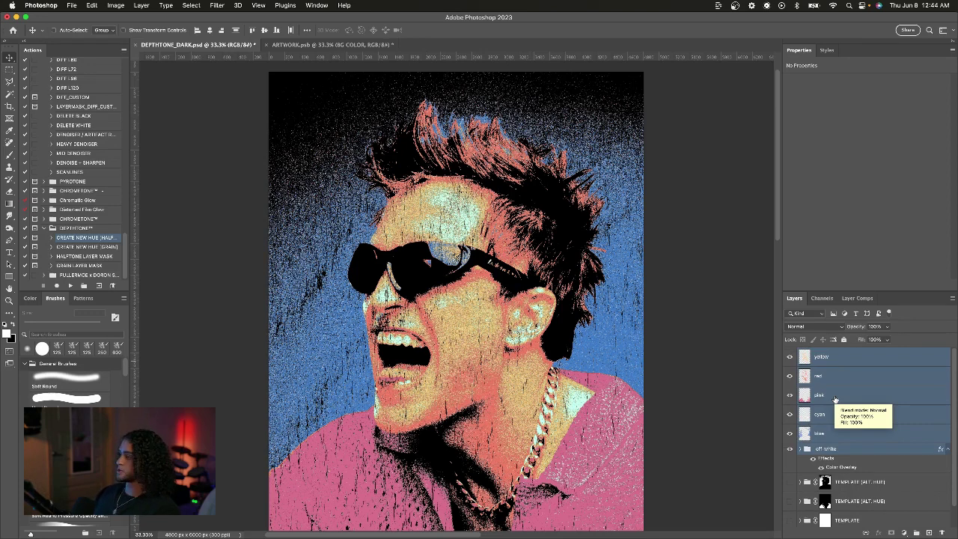
{"action": "left_click", "coordinate": [811, 395]}
{"action": "key", "text": "super+z"}
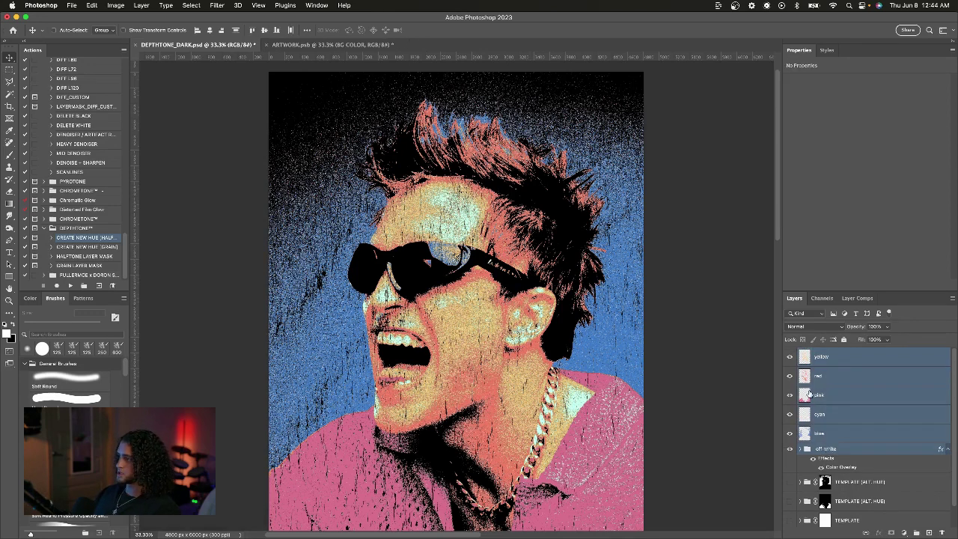
Select only the yellow layer and examine the combined artwork's grain up close around the face and at full view
{"action": "mouse_move", "coordinate": [790, 357]}
{"action": "left_mouse_down"}
{"action": "mouse_move", "coordinate": [789, 452]}
{"action": "mouse_move", "coordinate": [790, 357]}
{"action": "left_mouse_up"}
{"action": "left_click", "coordinate": [860, 357]}
{"action": "scroll", "coordinate": [585, 308], "scroll_direction": "down", "scroll_amount": 1}
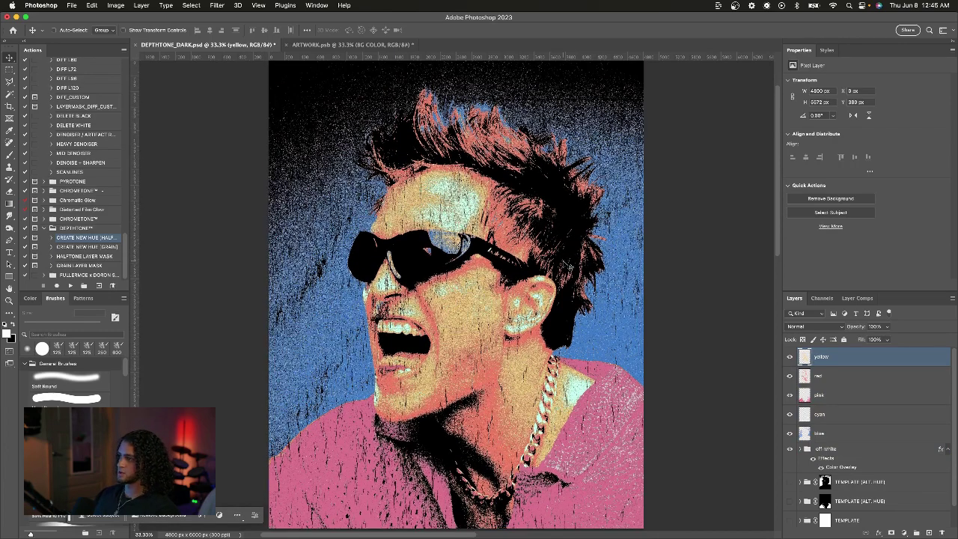
{"action": "key", "text": "super+equal"}
{"action": "key", "text": "super+equal"}
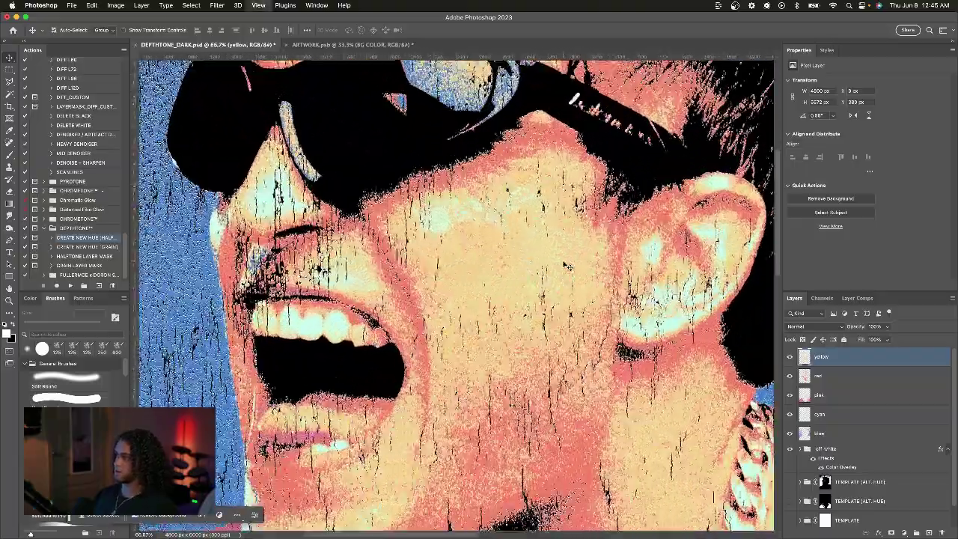
{"action": "key", "text": "super+minus"}
{"action": "key", "text": "super+minus"}
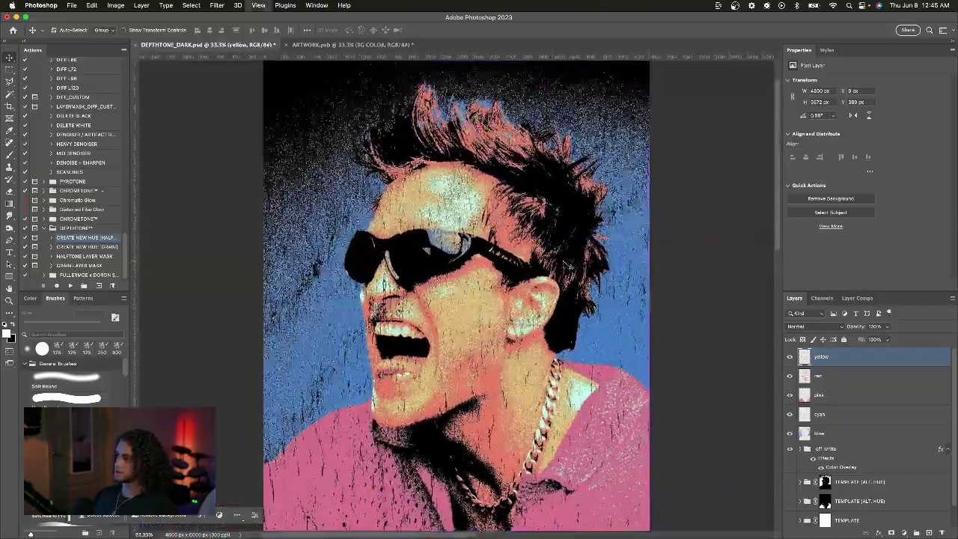
{"action": "key", "text": "super+equal"}
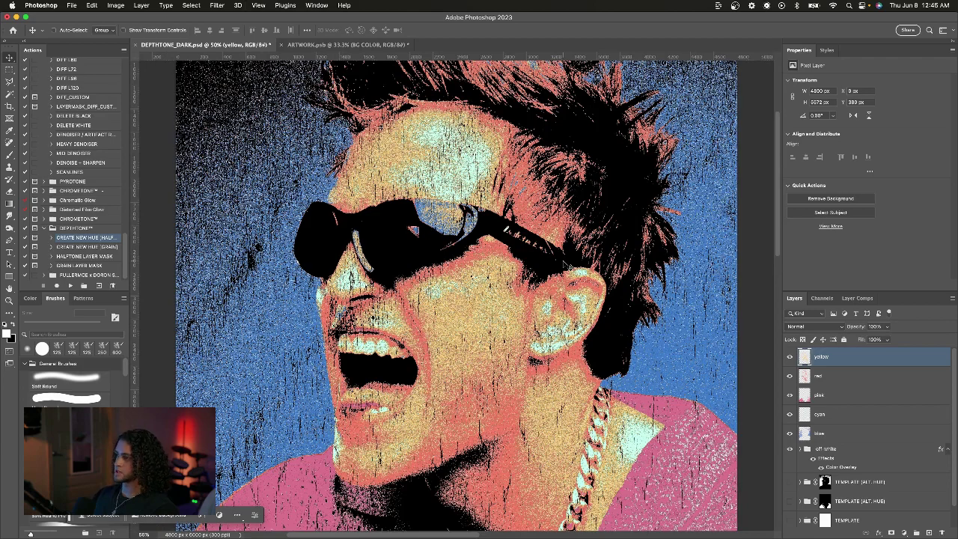
{"action": "key", "text": "super+minus"}
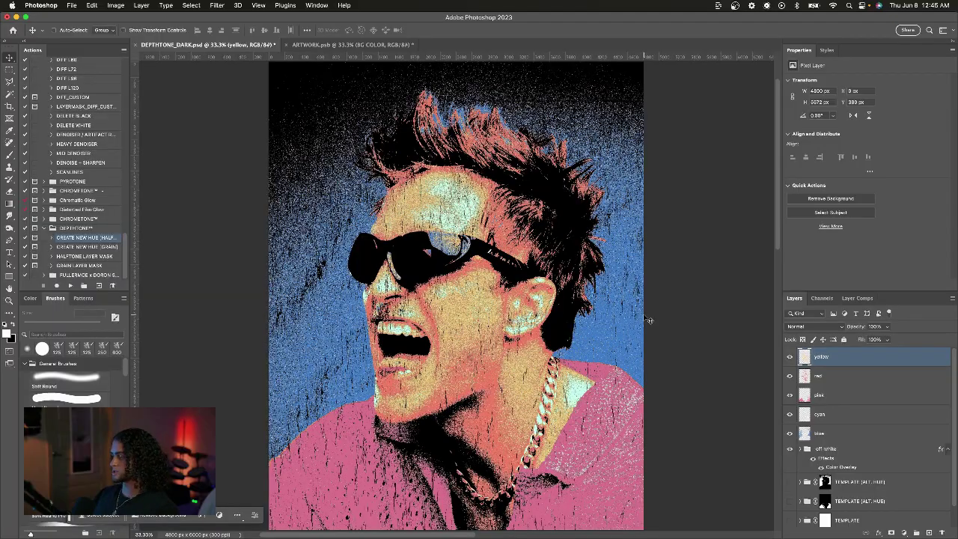
{"action": "key", "text": "super+plus"}
{"action": "key", "text": "super+plus"}
{"action": "key", "text": "super+plus"}
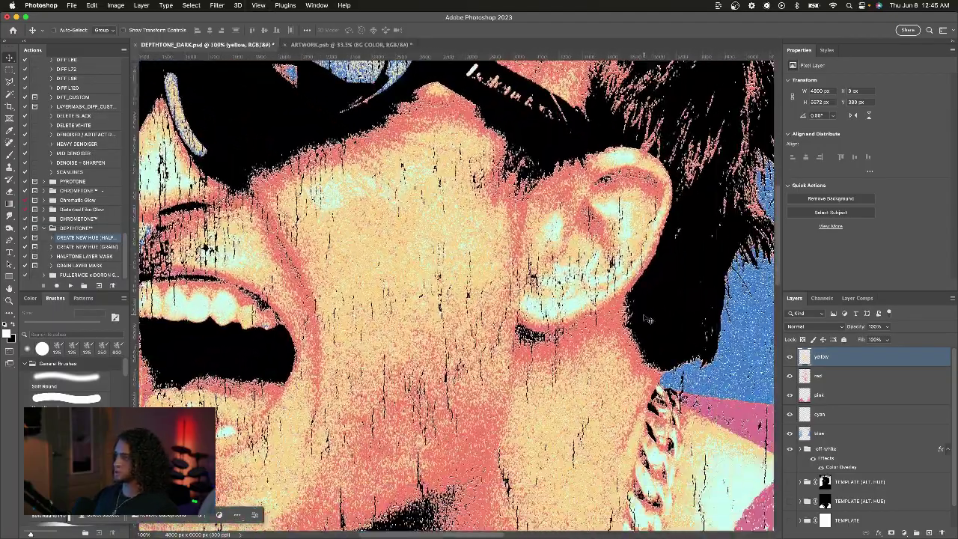
{"action": "key", "text": "super+minus"}
{"action": "key", "text": "super+minus"}
{"action": "key", "text": "super+minus"}
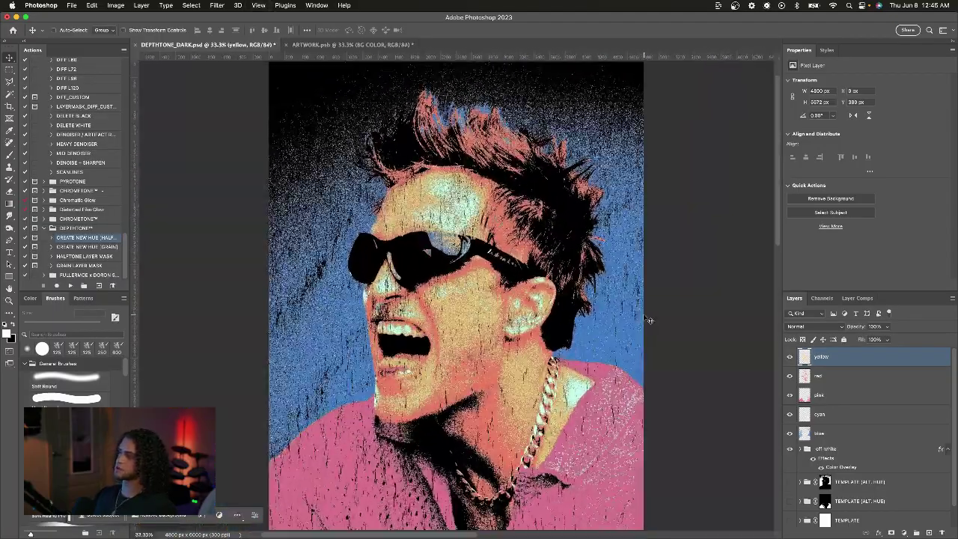